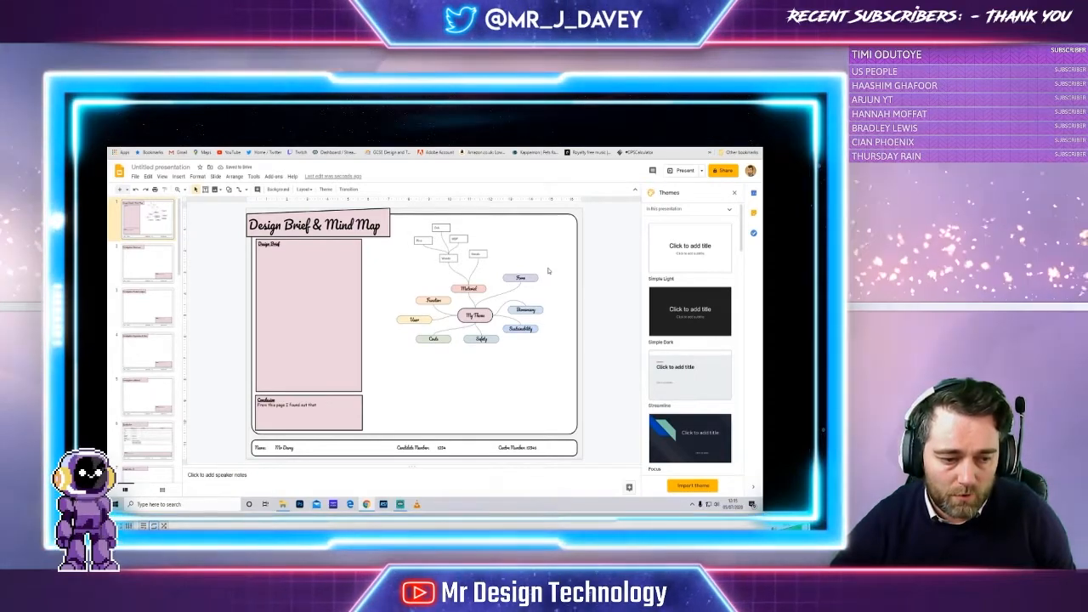
Apply a custom page size in centimetres with a width of 42.
click(134, 176)
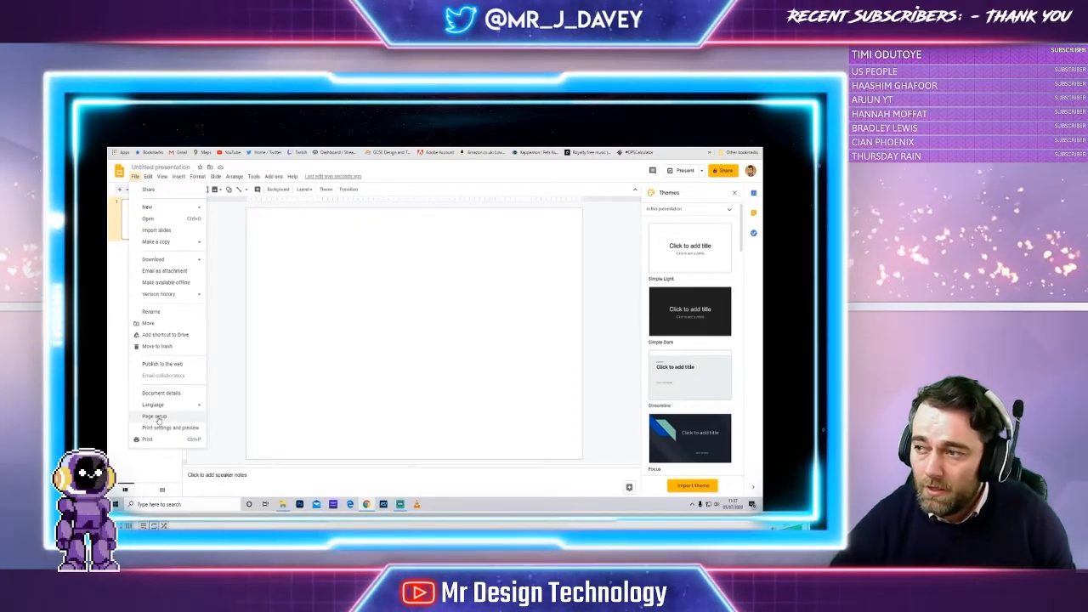
click(158, 418)
click(469, 336)
click(470, 347)
click(405, 335)
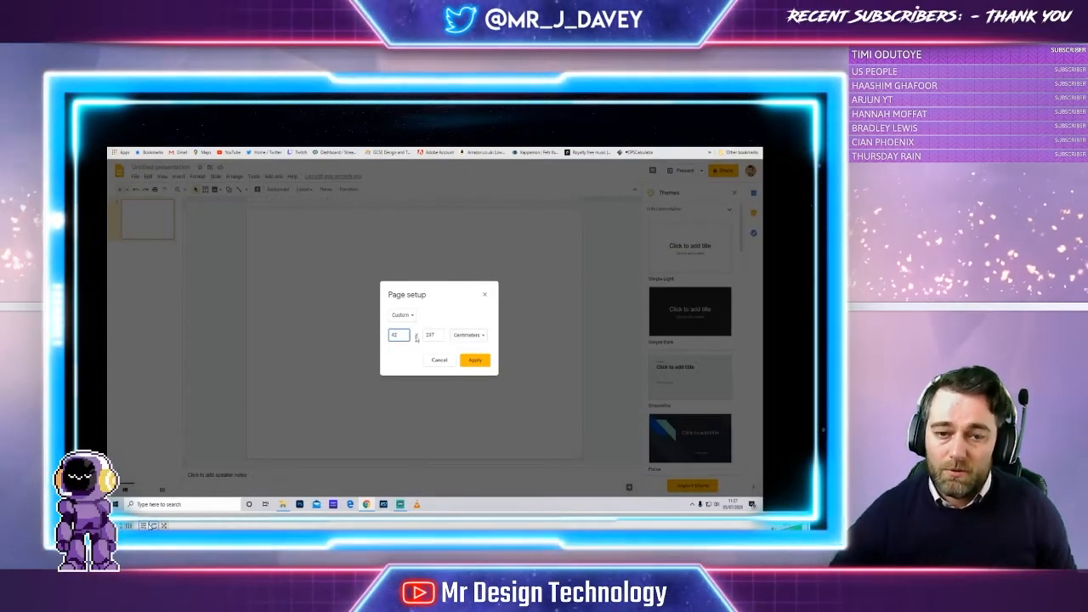
click(435, 335)
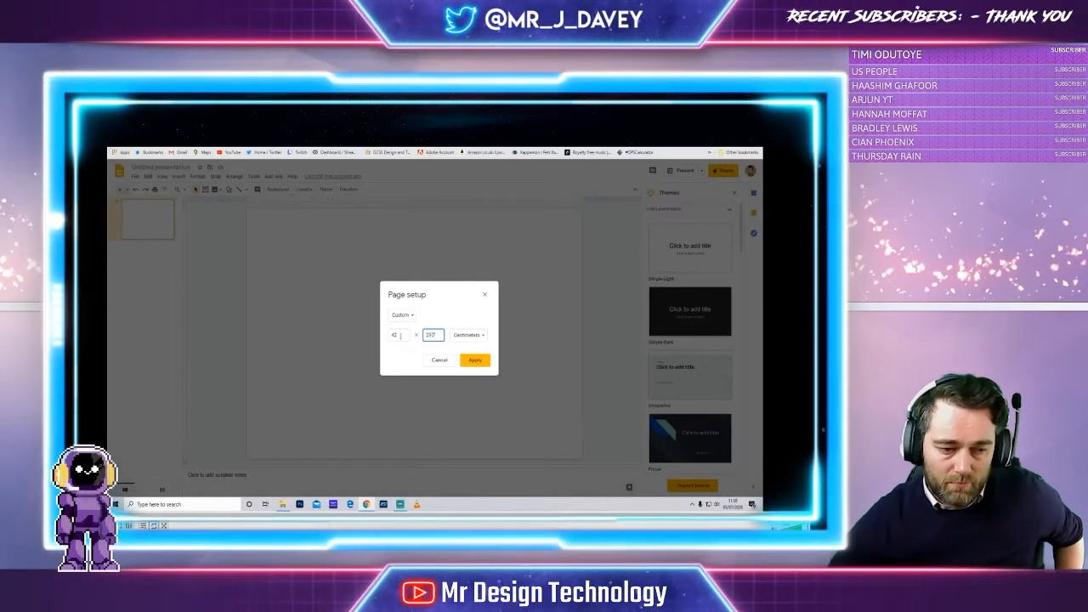
key(Return)
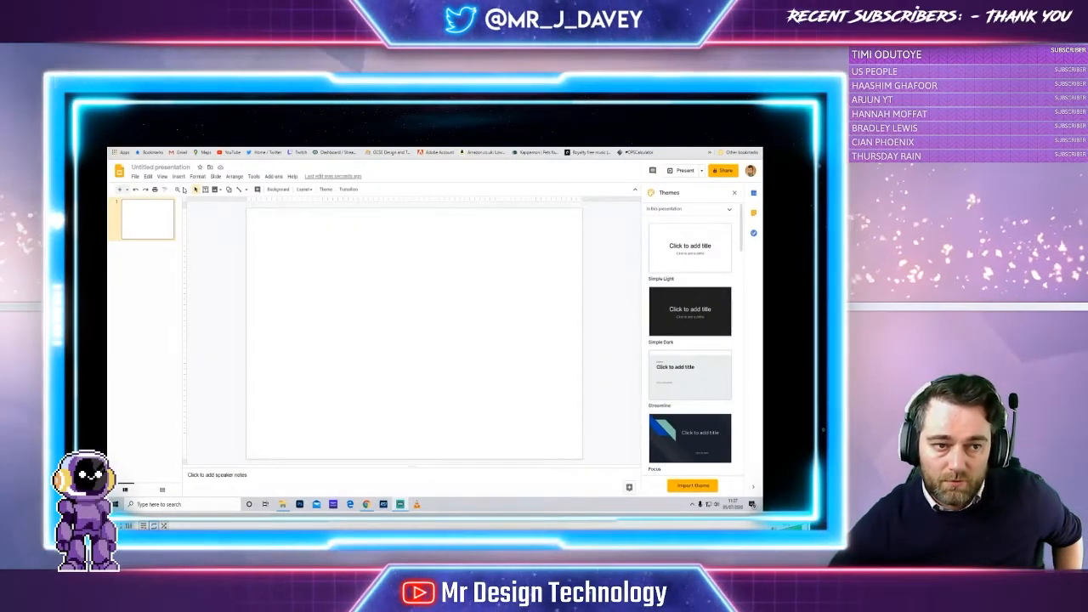
Set the custom page size to 42 x 29.7 centimetres.
click(132, 177)
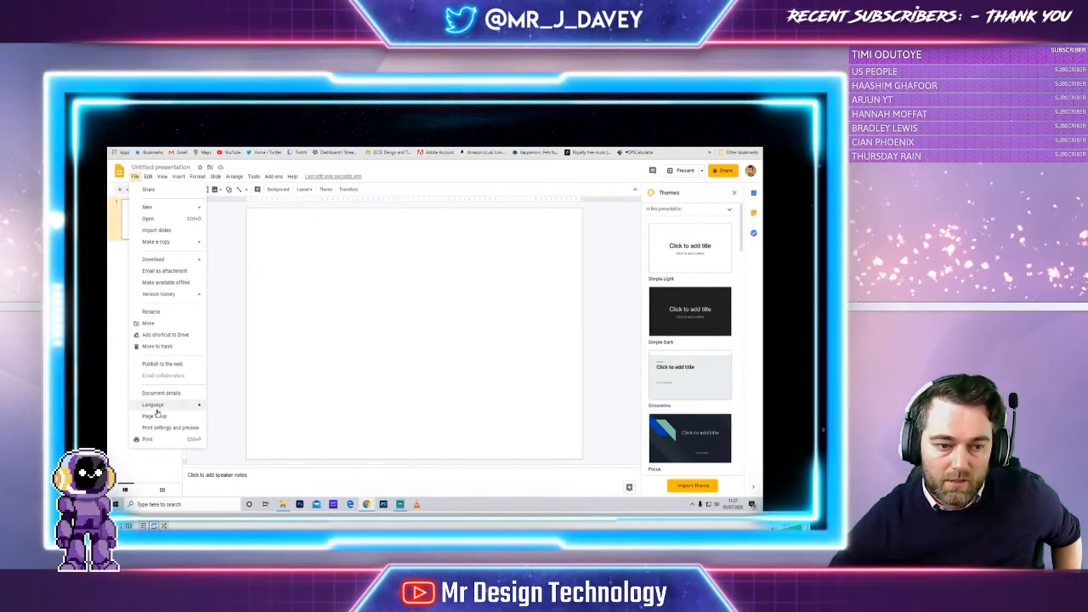
click(155, 416)
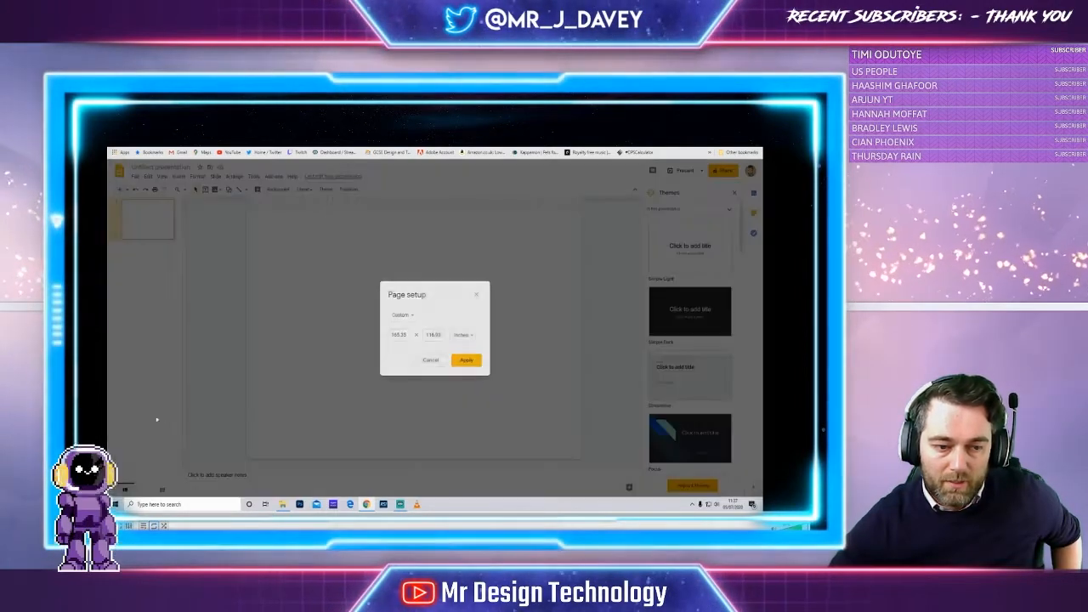
click(405, 335)
click(436, 335)
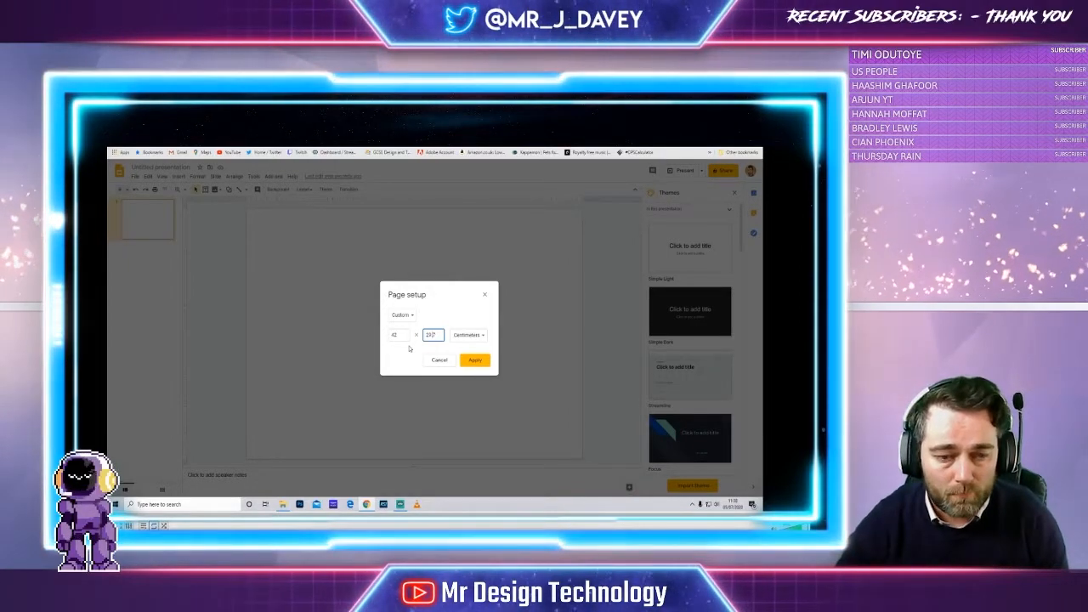
click(407, 357)
click(475, 359)
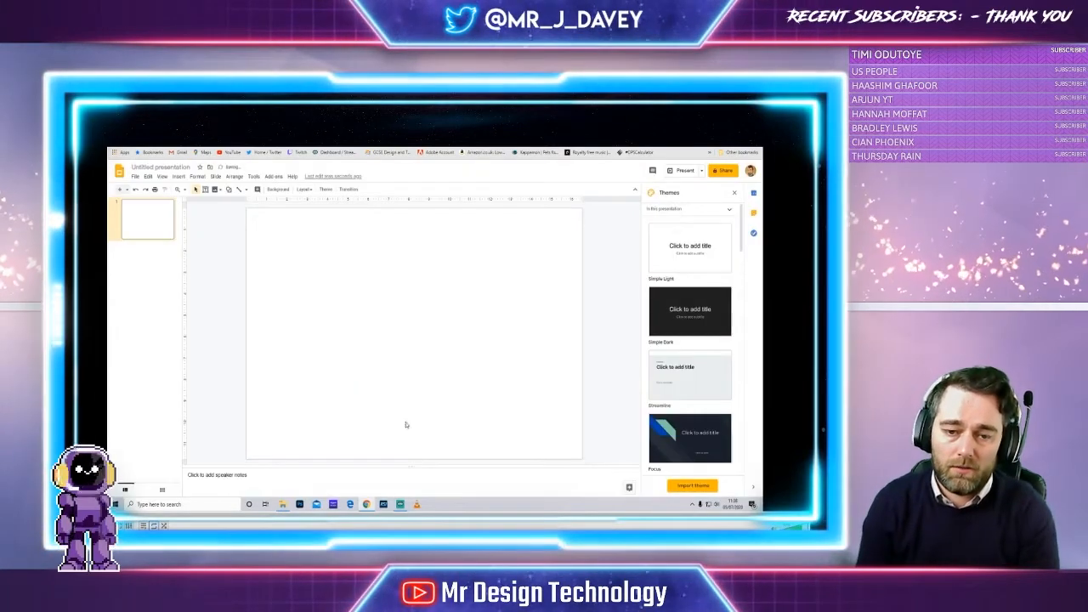
Draw a large rounded rectangle across most of the slide, leaving a strip free below, and reduce its corner radius.
click(228, 189)
mouse_move(245, 204)
click(293, 218)
drag(250, 215, 576, 436)
drag(287, 216, 264, 216)
click(342, 212)
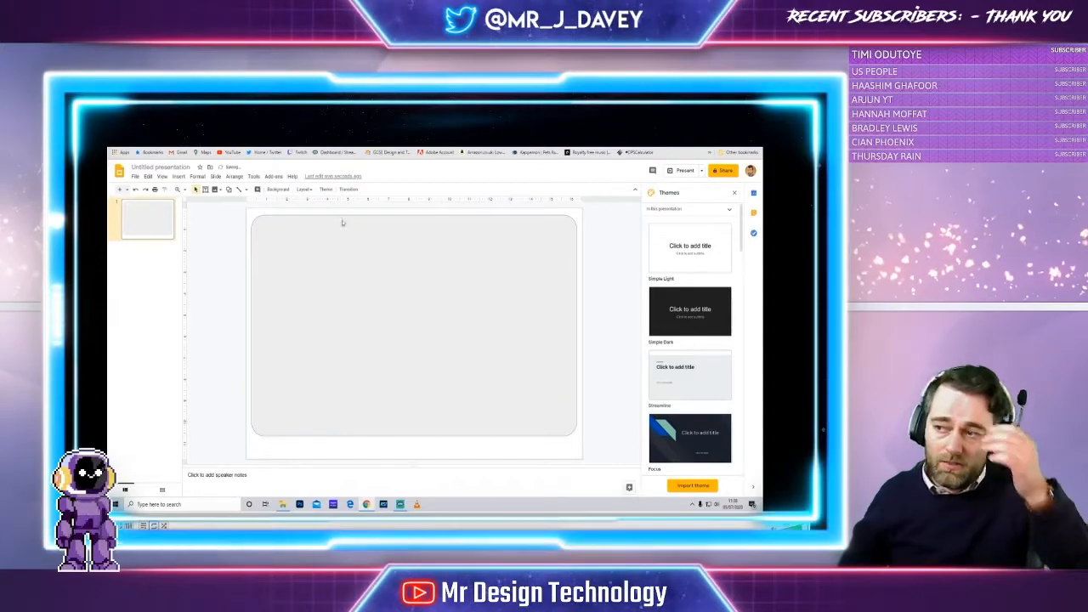
Set the slide background to light grey and fill the large rounded rectangle with white.
click(268, 189)
click(468, 367)
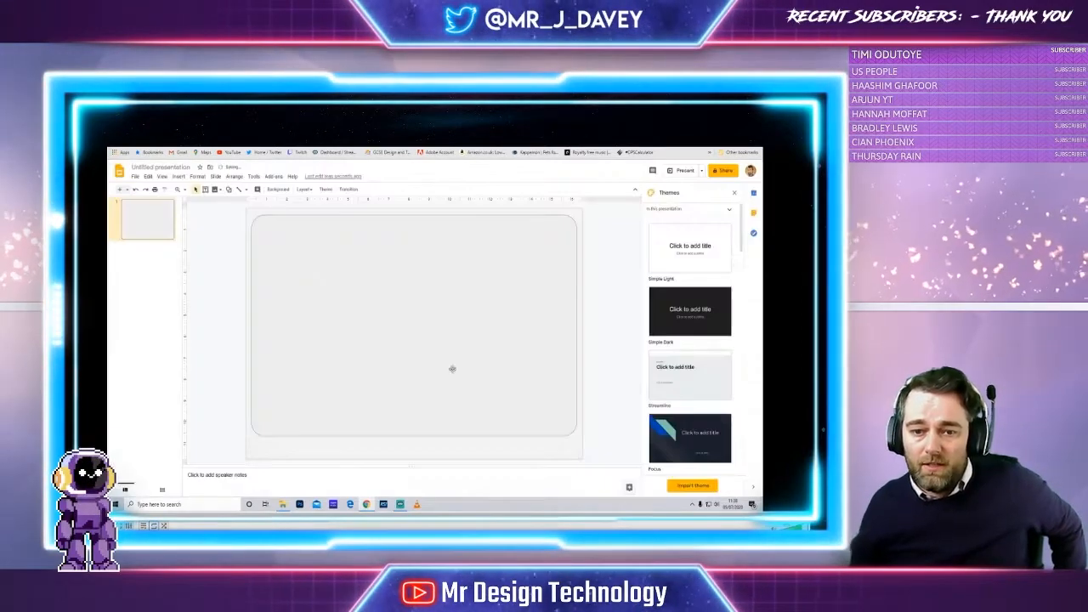
click(284, 216)
click(258, 189)
click(329, 229)
click(231, 253)
Shorten the rounded rectangle from its lower edge to leave footer space, and give it a darker outline.
drag(417, 436, 415, 426)
click(242, 416)
click(264, 425)
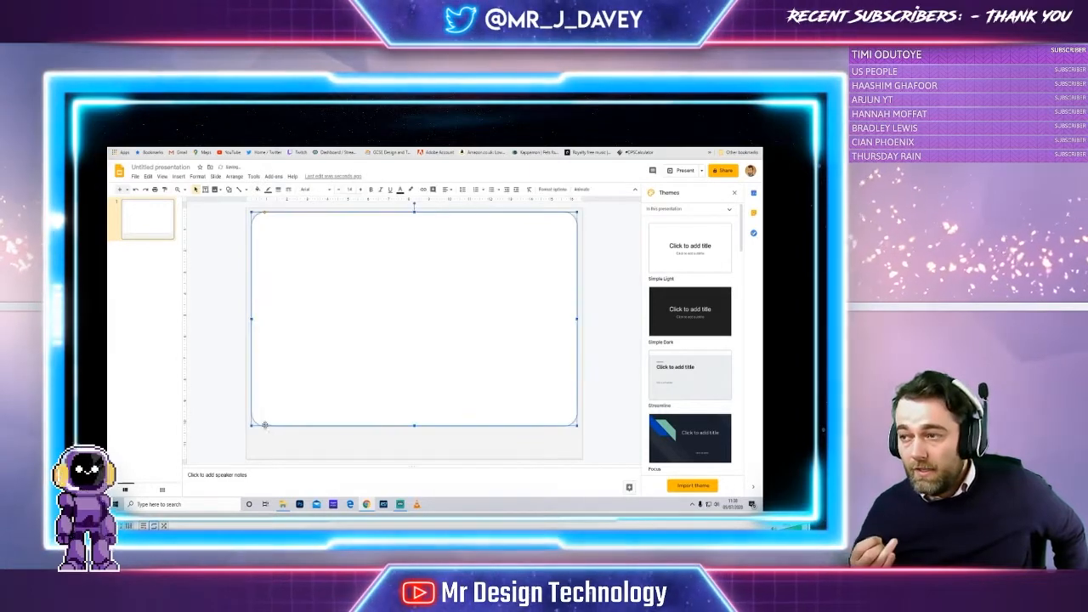
click(268, 190)
click(298, 226)
Copy the rounded rectangle, shrink the copy into a thin footer bar beneath it, and extend the main frame down towards the bar.
right_click(252, 246)
click(298, 269)
key(ctrl+v)
drag(416, 220, 414, 438)
drag(252, 438, 259, 440)
click(236, 434)
click(378, 419)
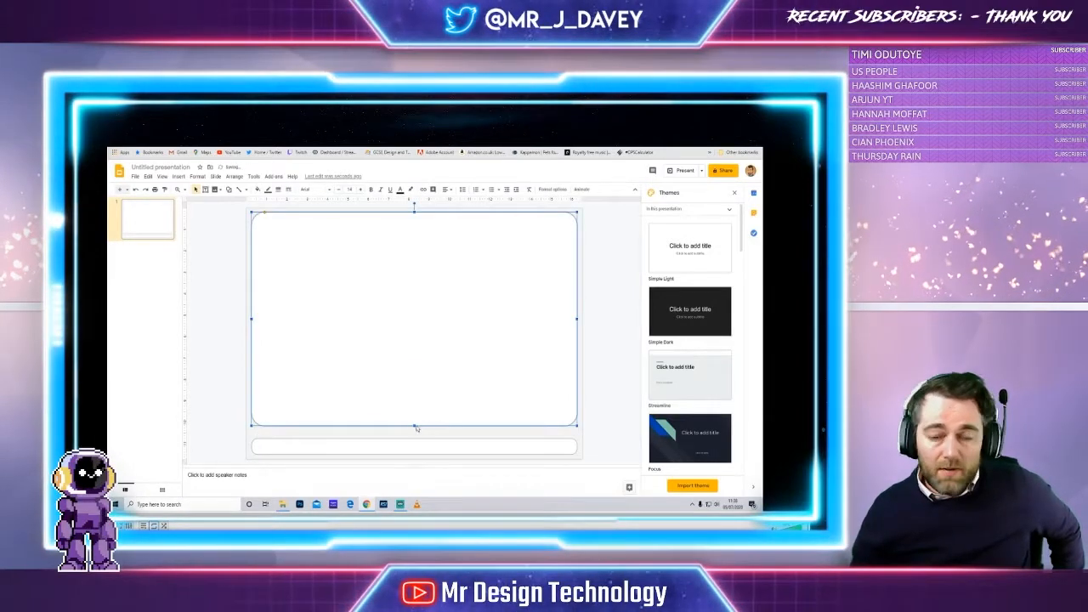
drag(414, 427, 414, 433)
Enter the labels Name, Candidate Number and Centre Number in the footer bar, spaced out across its width.
click(408, 448)
text(Nam)
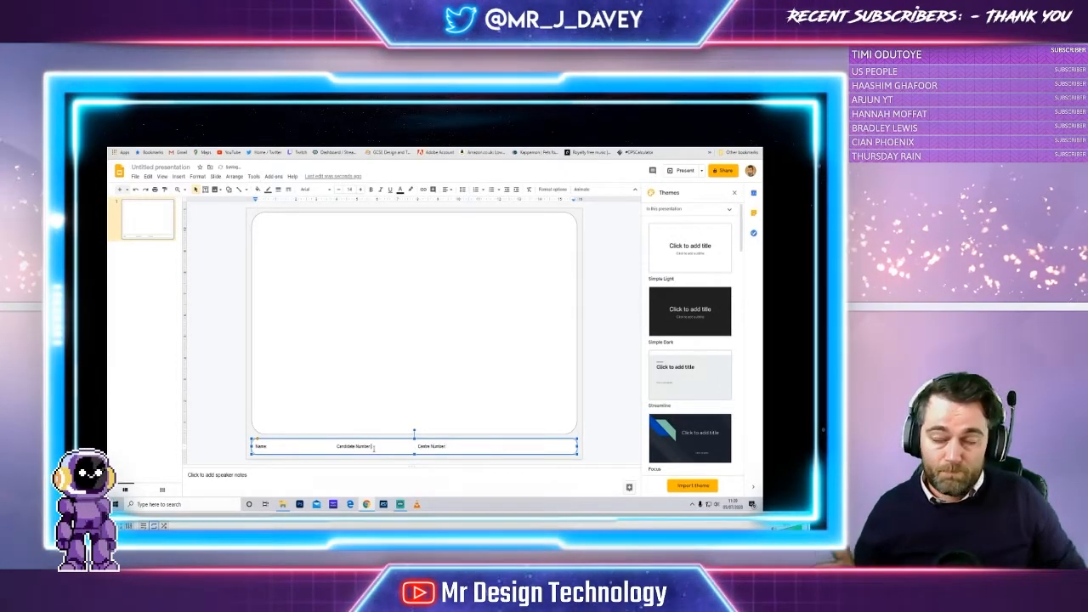
key(Tab)
key(Tab)
key(Tab)
key(Tab)
key(Tab)
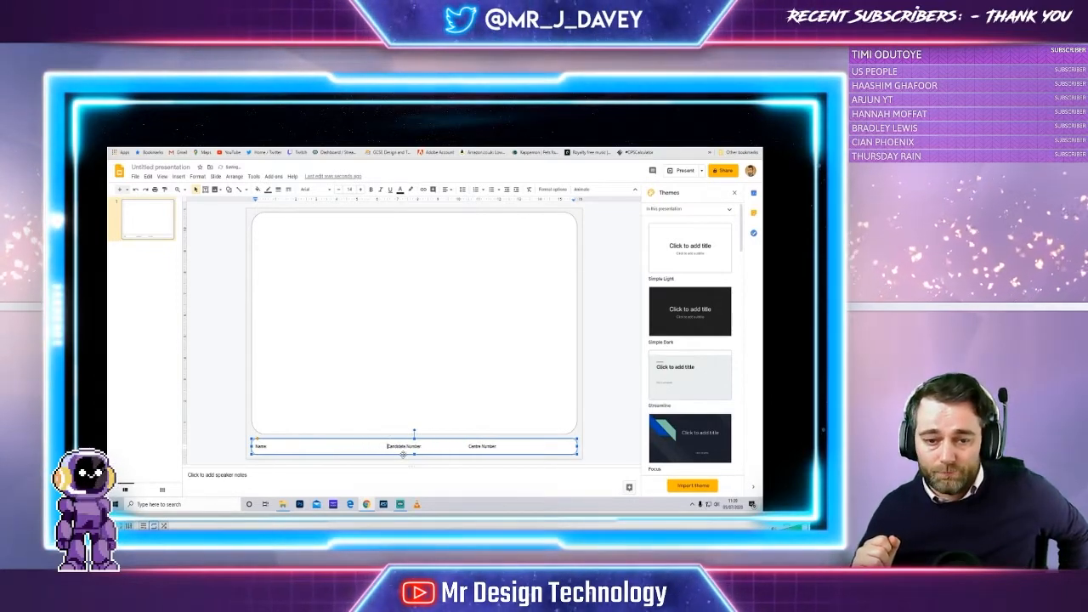
click(470, 449)
key(Tab)
key(Tab)
key(Tab)
Fill in the candidate's name, candidate number and centre number beside their labels in the footer bar.
click(312, 448)
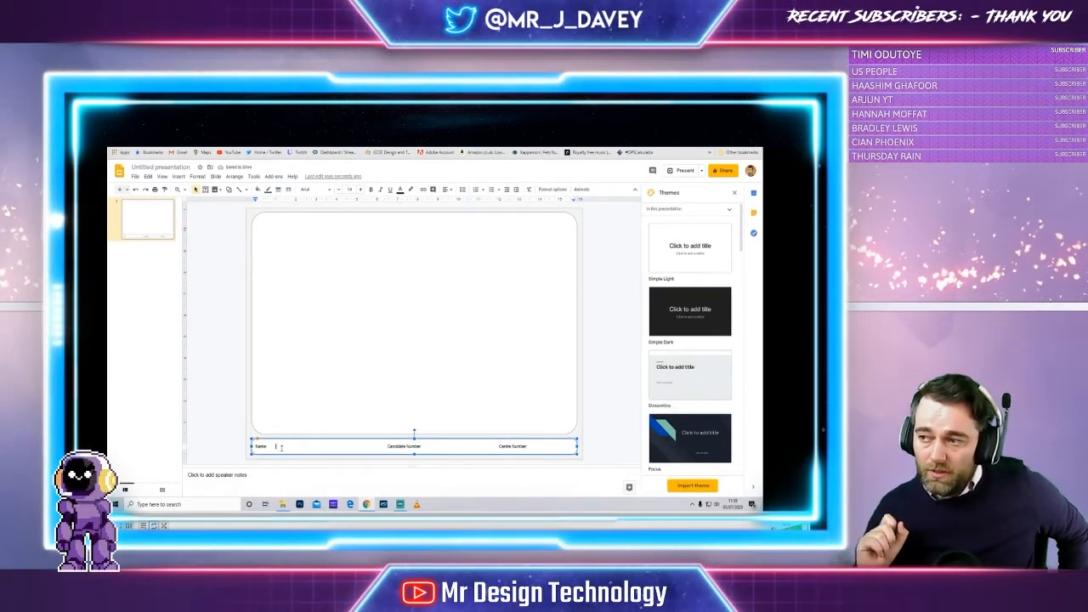
text(Mr Davey)
click(443, 447)
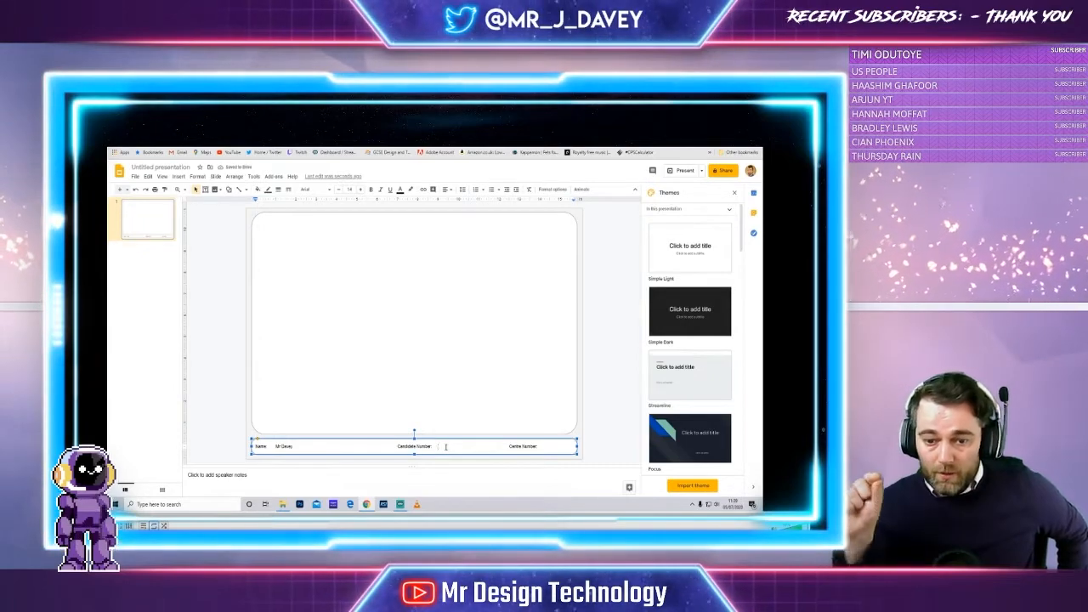
text(12345)
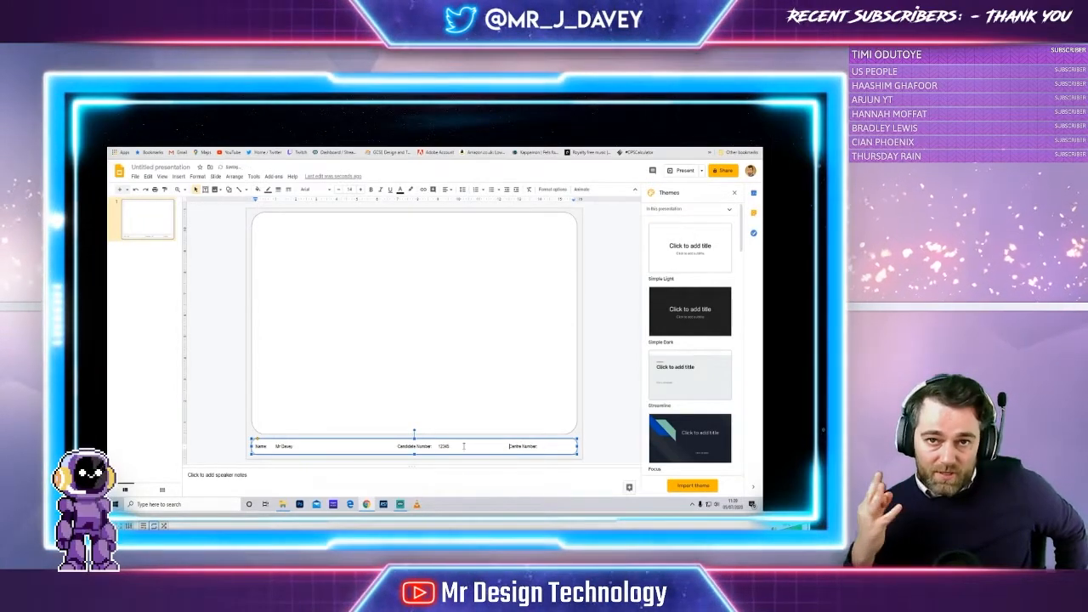
key(BackSpace)
click(557, 449)
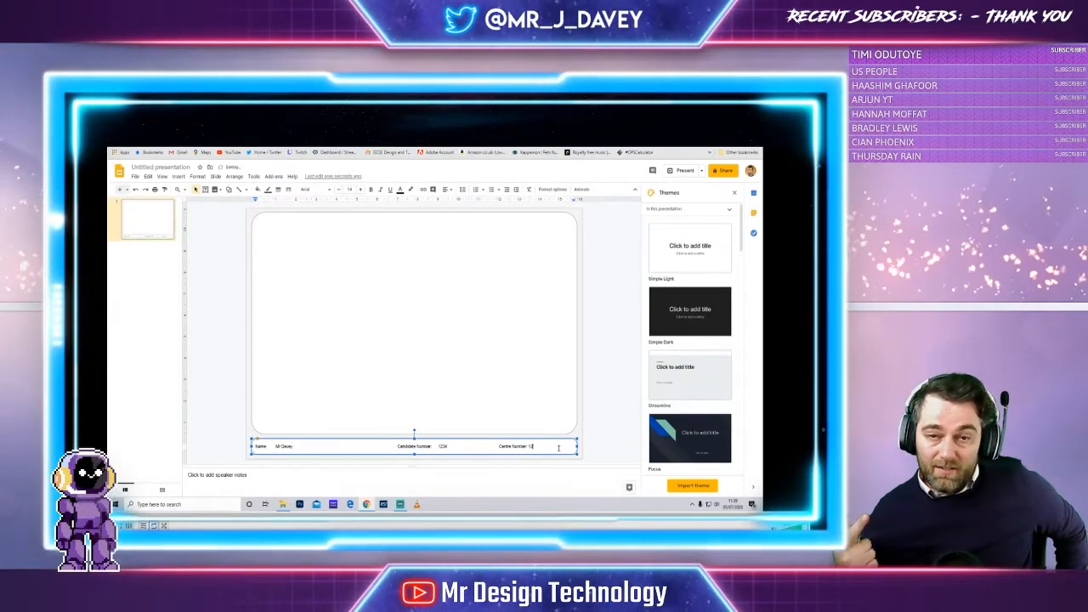
click(370, 478)
Set all the text in the footer bar to the Pacifico font.
triple_click(257, 446)
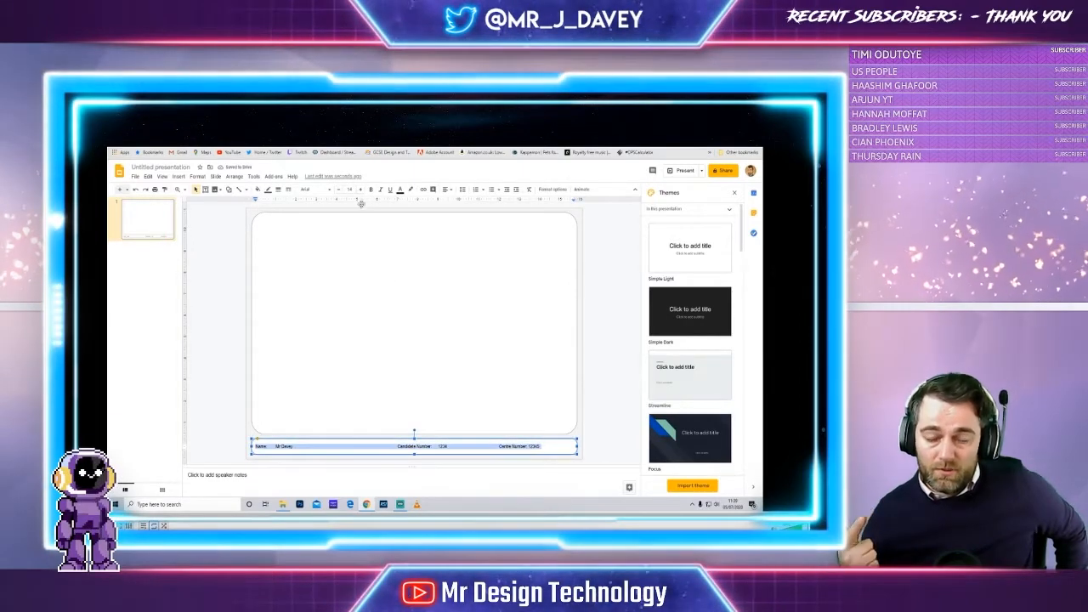
click(319, 189)
click(325, 250)
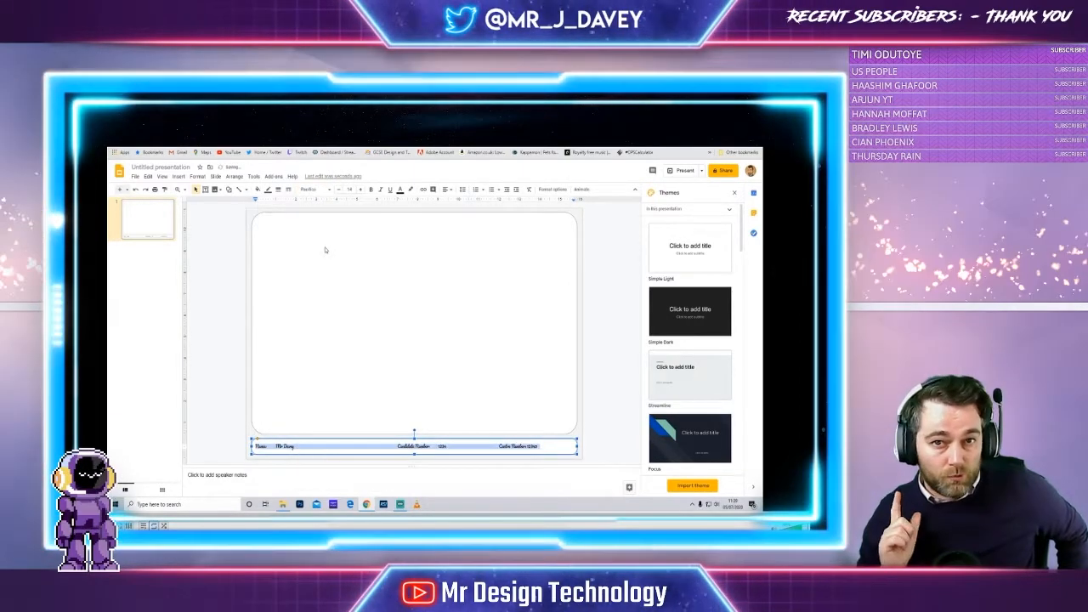
Try the Lobster font on the footer text and return it to Pacifico.
click(318, 189)
click(346, 390)
click(319, 189)
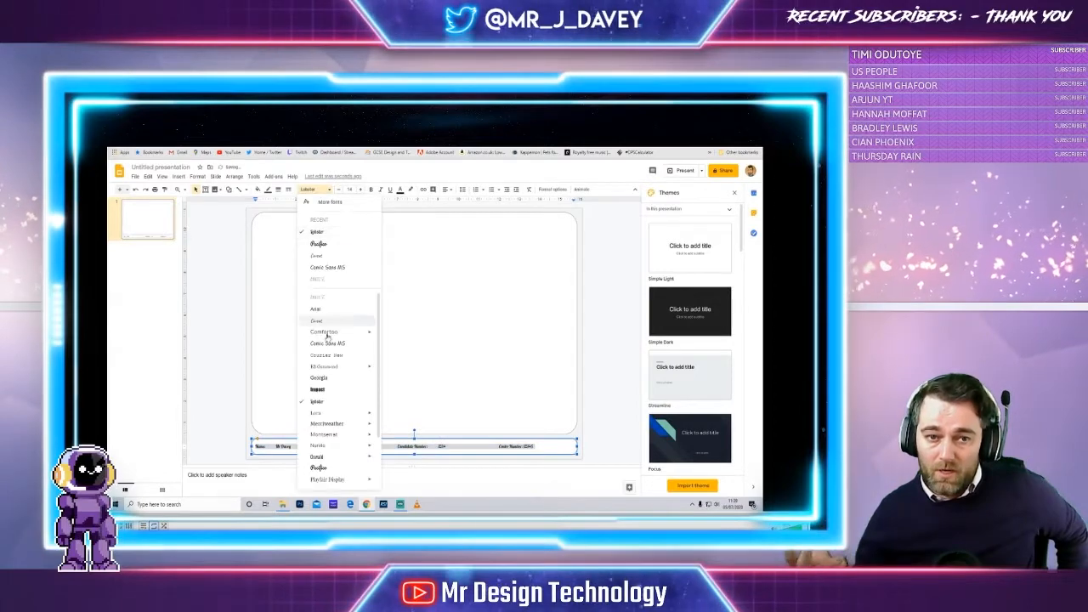
click(336, 470)
click(327, 413)
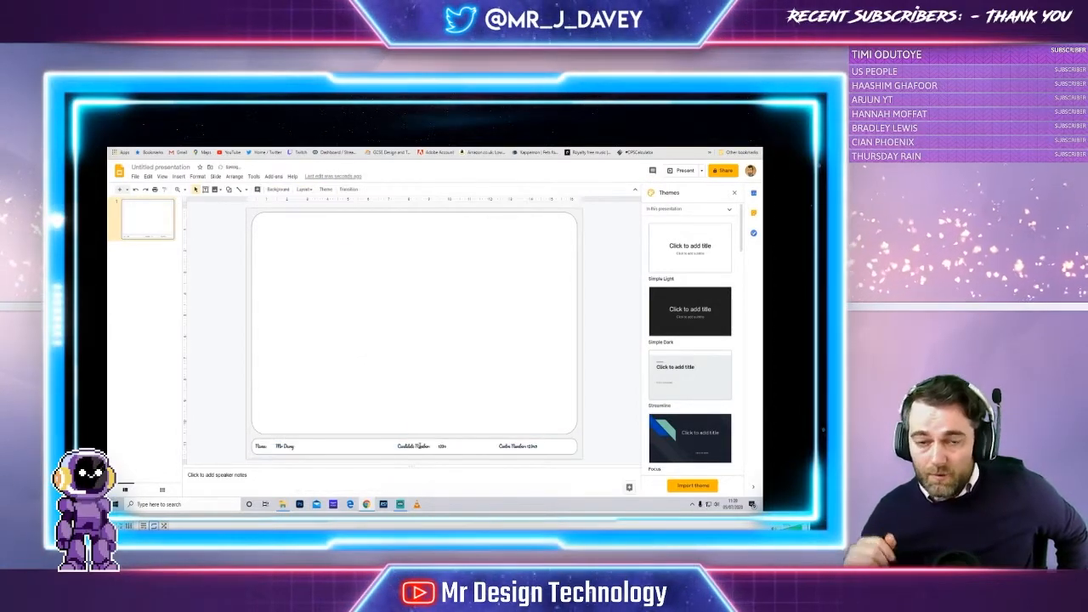
Nudge the footer bar slightly down and tighten the main frame's corner radius.
drag(382, 449, 385, 451)
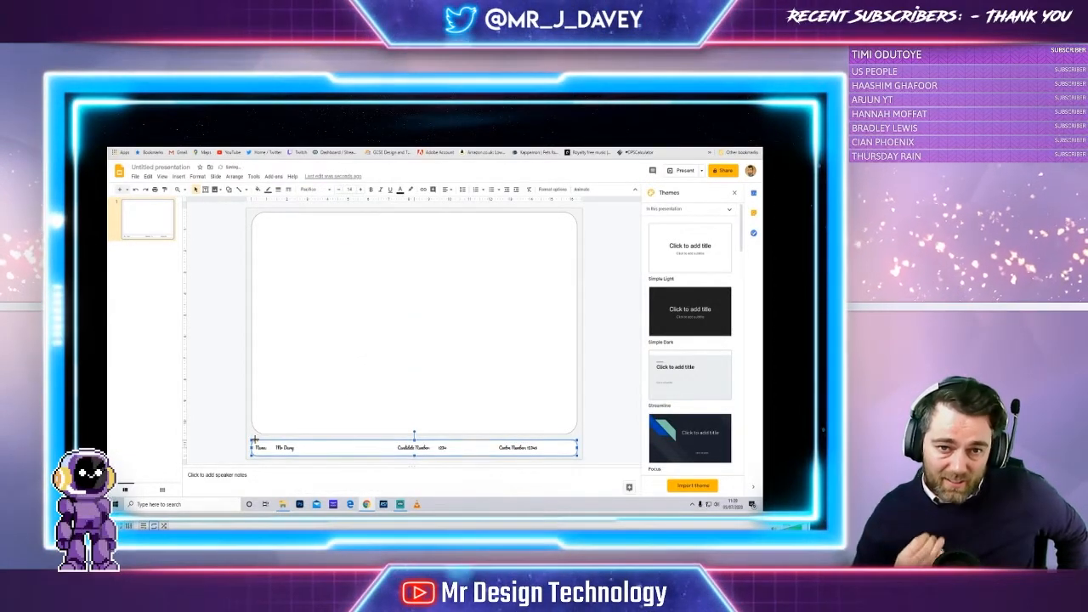
click(272, 226)
drag(266, 212, 258, 212)
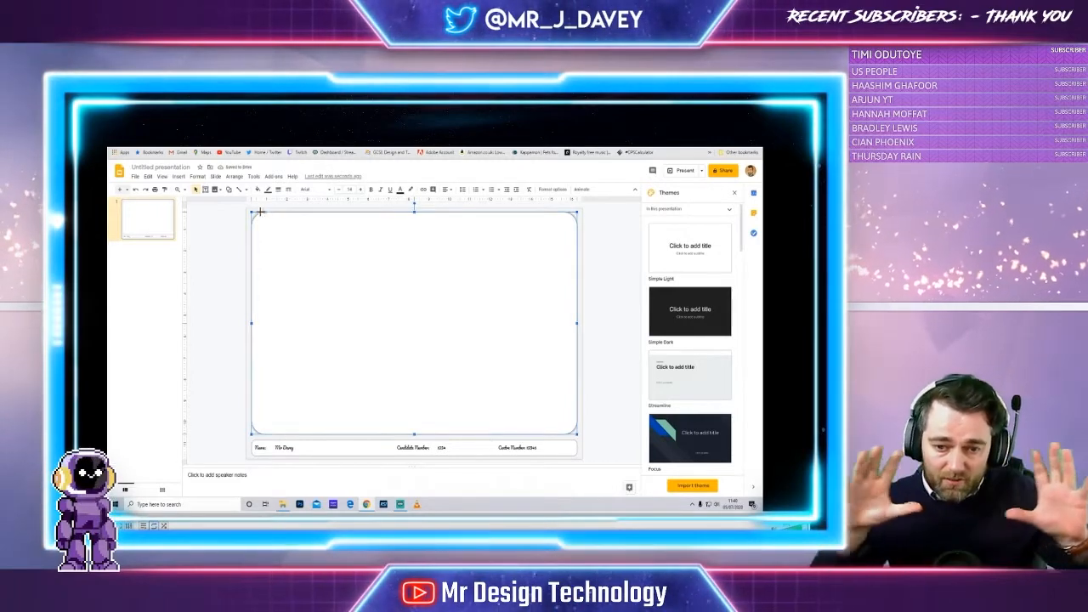
click(243, 227)
Draw a rectangle shape with one slanted side, rotate it upright at the slide's left edge, and enter Title in it.
click(229, 190)
mouse_move(260, 215)
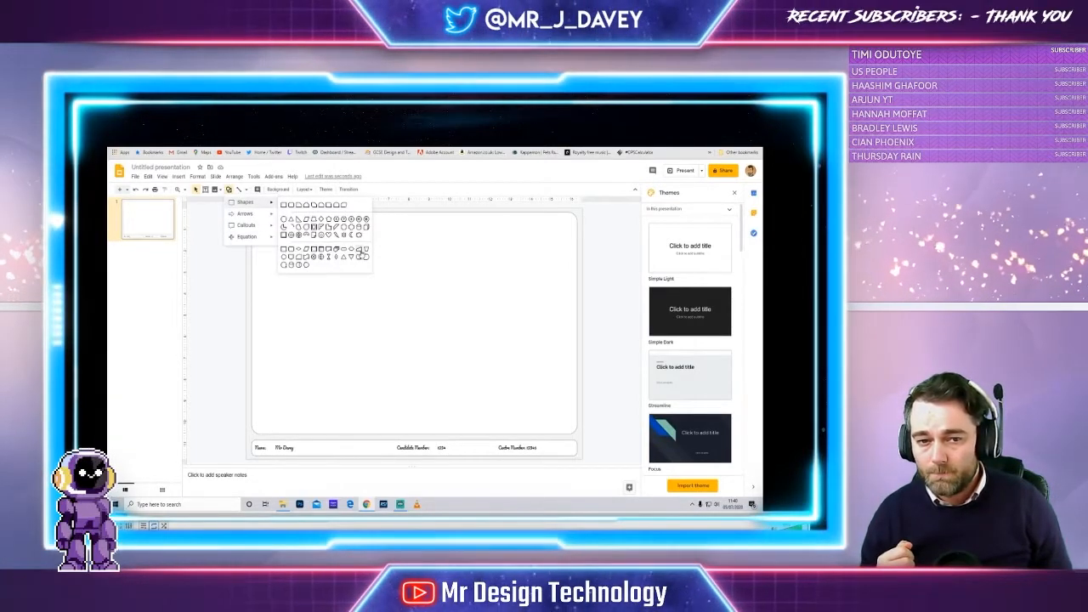
click(358, 257)
drag(304, 257, 476, 296)
drag(390, 249, 273, 289)
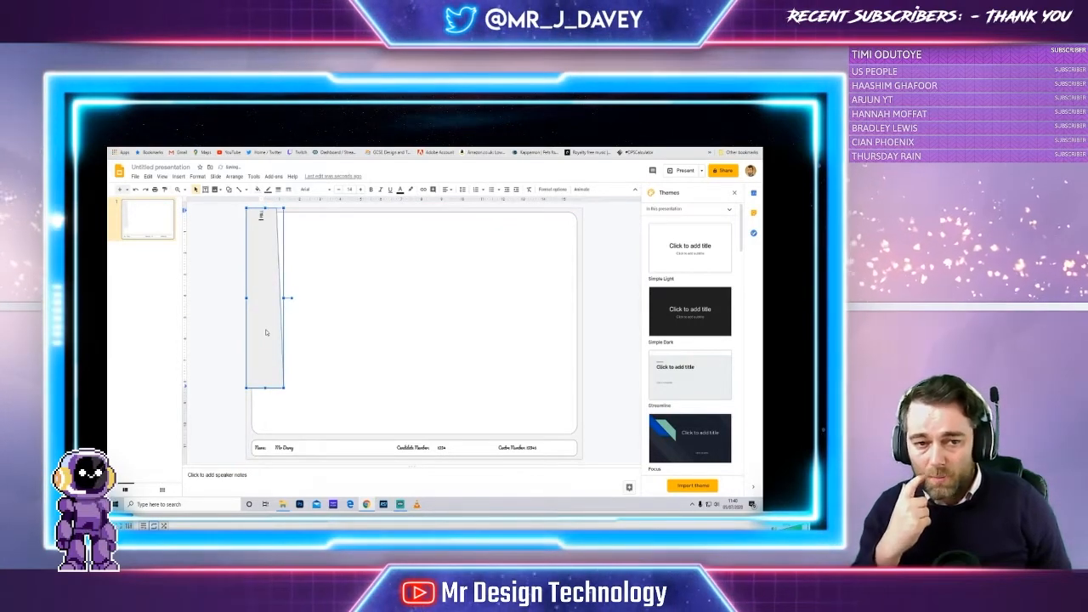
Enlarge the Title text in the vertical shape.
click(361, 190)
click(361, 189)
click(362, 192)
click(362, 191)
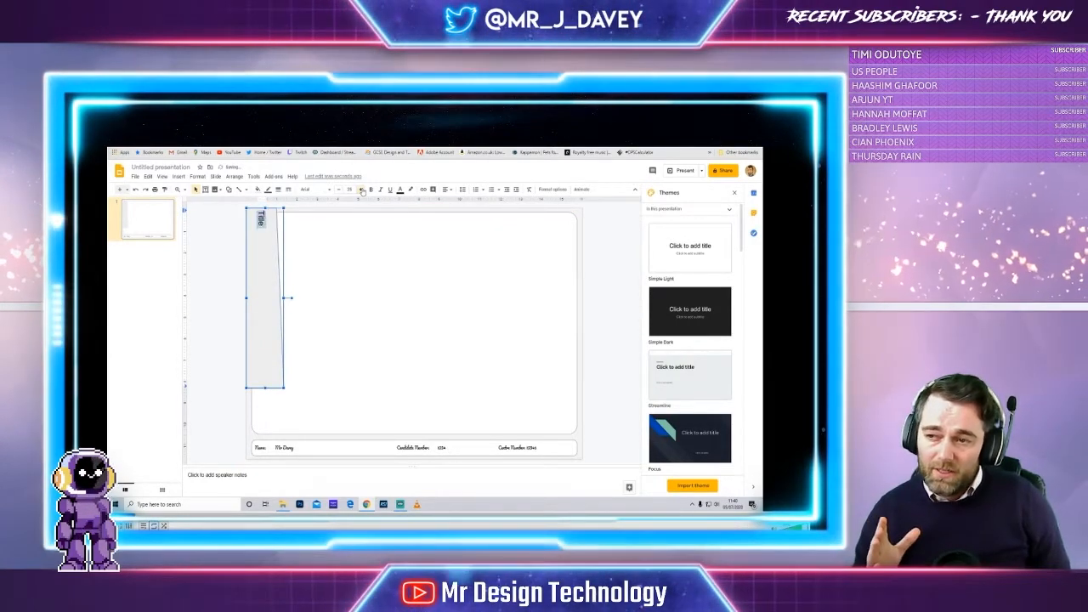
click(349, 190)
click(346, 356)
click(289, 241)
Move the title shape to mid-height along the slide's left edge and centre-align its text.
drag(266, 275, 270, 323)
click(338, 387)
double_click(255, 269)
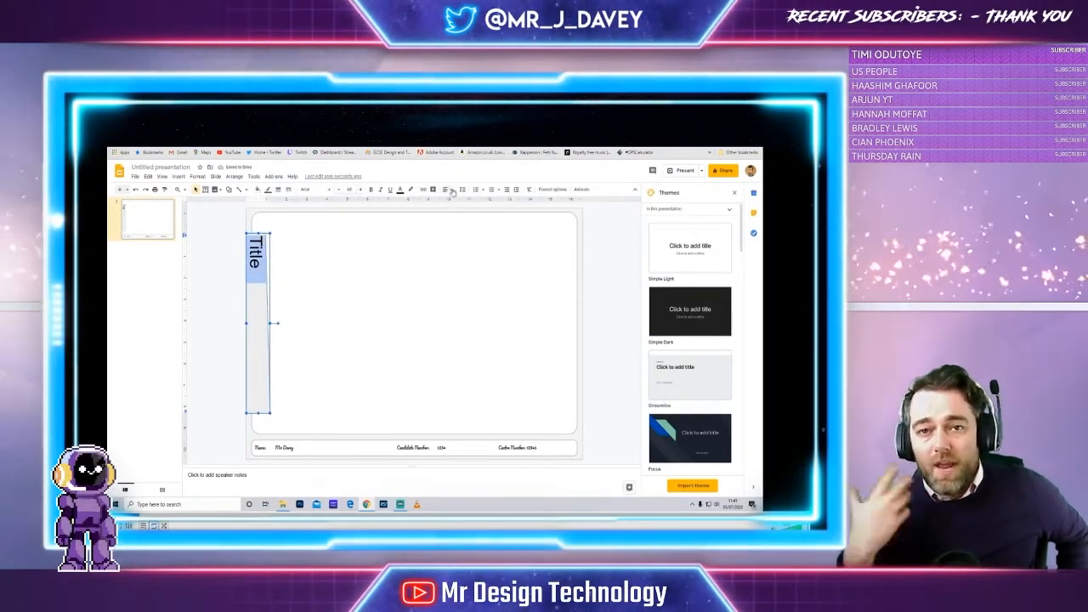
click(452, 192)
click(456, 204)
click(304, 335)
Set the Title text to the Pacifico font and narrow the shape slightly.
double_click(255, 324)
click(320, 190)
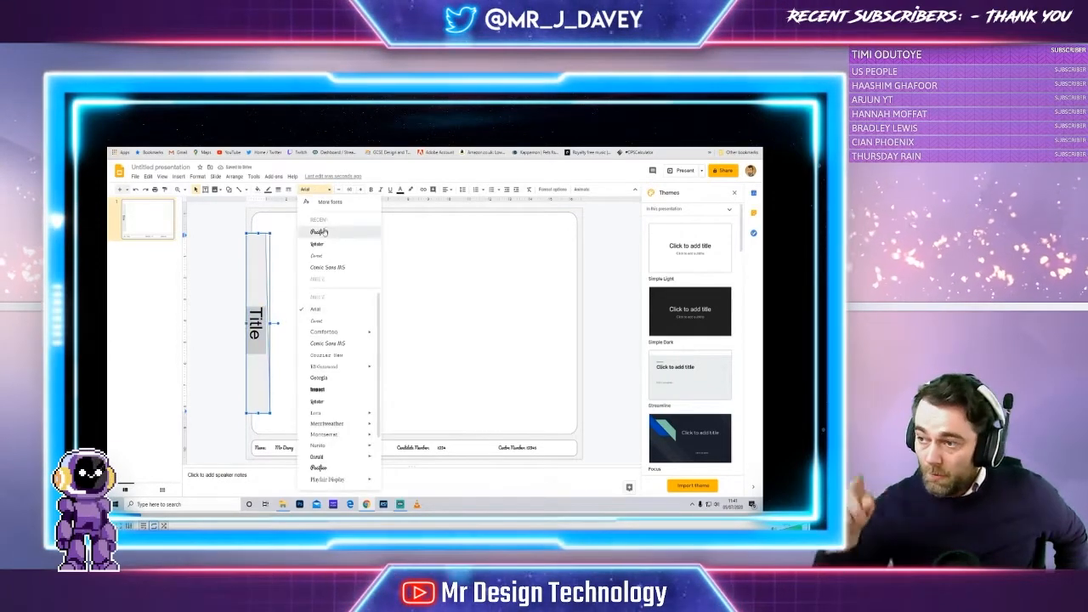
click(320, 232)
click(263, 361)
drag(270, 323, 267, 323)
click(281, 297)
Replace the Title placeholder text in the vertical shape with the heading for the design brief.
click(256, 327)
double_click(255, 324)
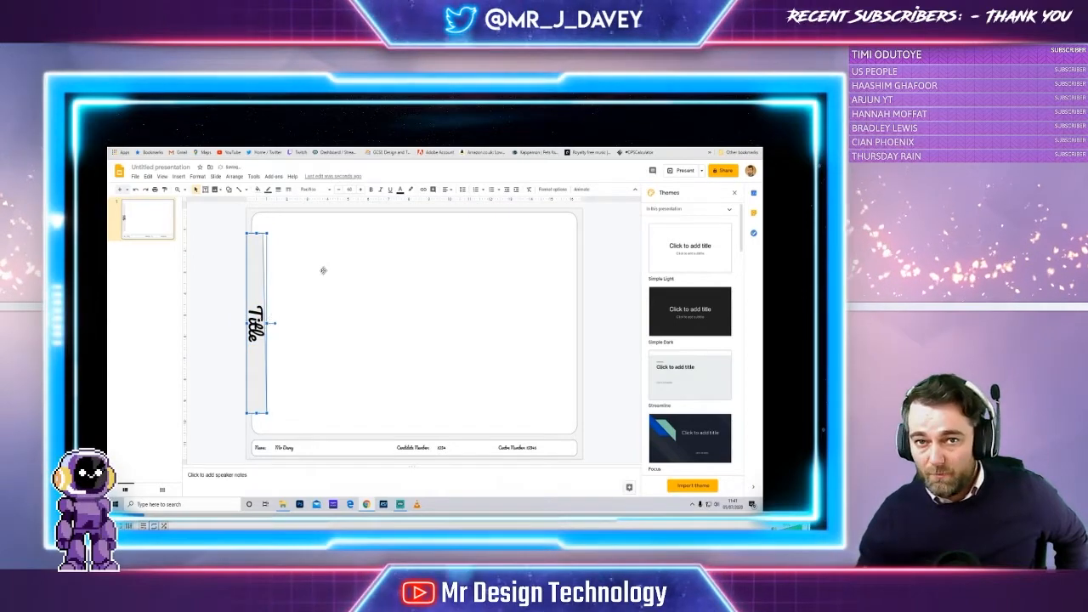
double_click(256, 324)
click(361, 189)
click(243, 280)
double_click(256, 325)
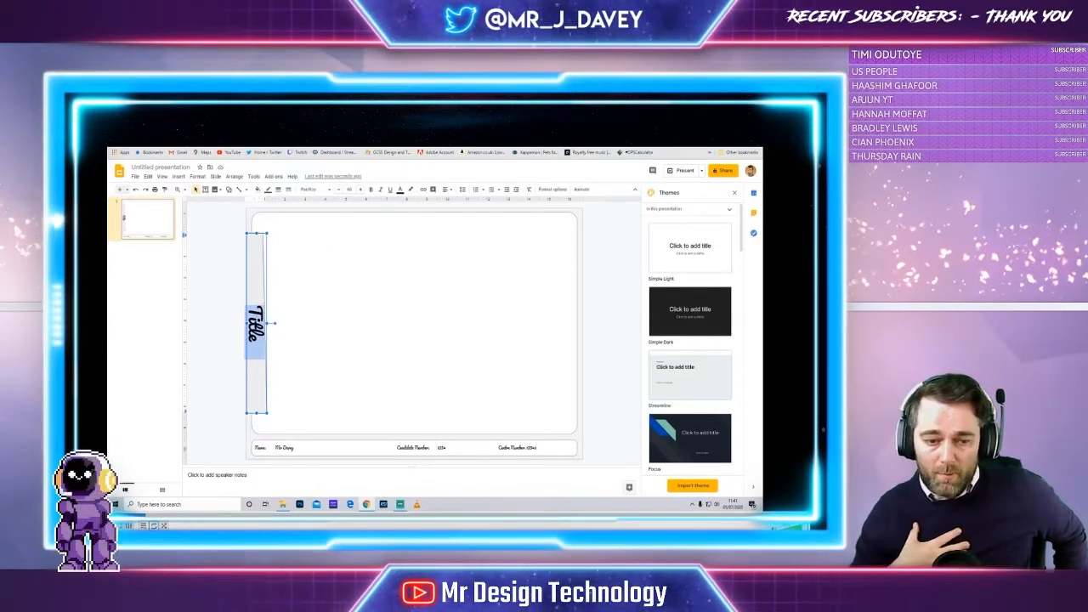
text(Design brioef)
key(BackSpace)
key(BackSpace)
key(BackSpace)
text(f)
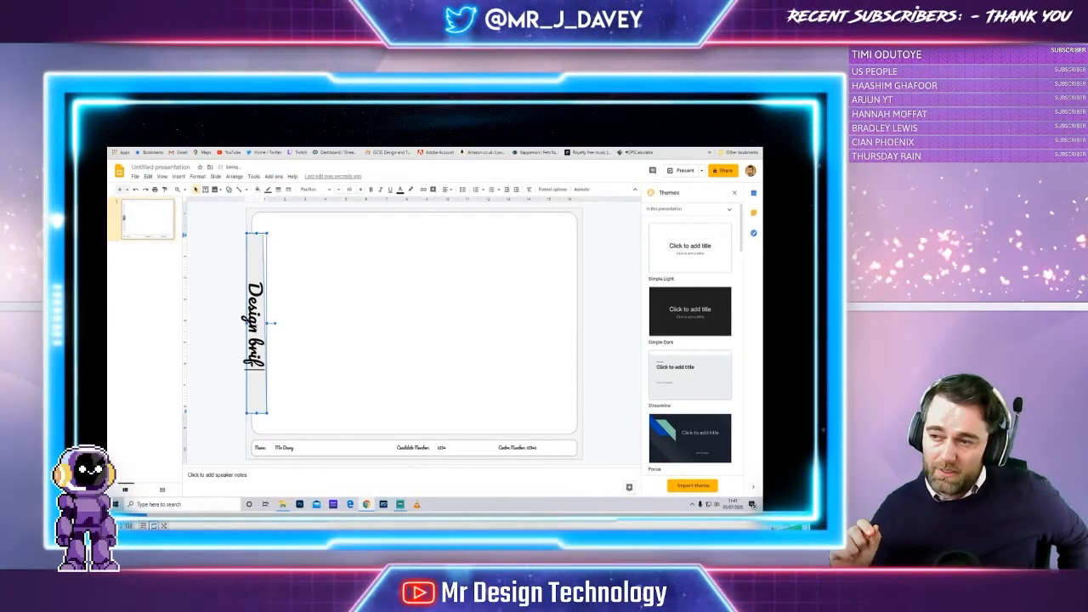
Correct the heading's spelling and capitalisation so that it reads Design Brief.
click(279, 349)
click(257, 351)
right_click(256, 353)
click(275, 199)
click(255, 341)
key(BackSpace)
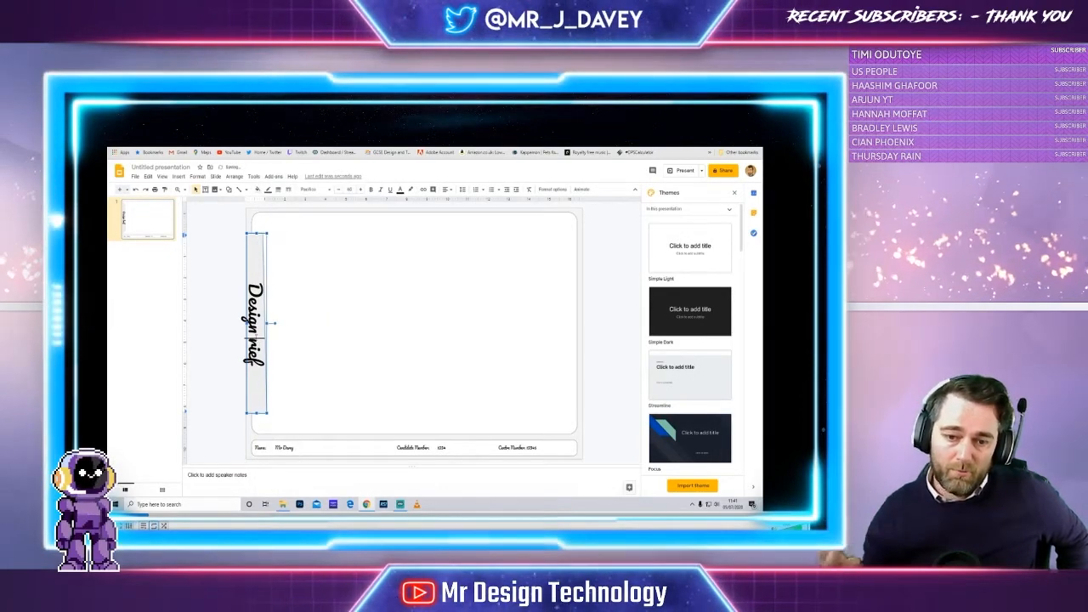
text(B)
click(294, 327)
Widen the title shape slightly and reduce the font size of the Design Brief heading to fit inside it.
click(256, 320)
drag(268, 323, 273, 324)
key(ctrl+a)
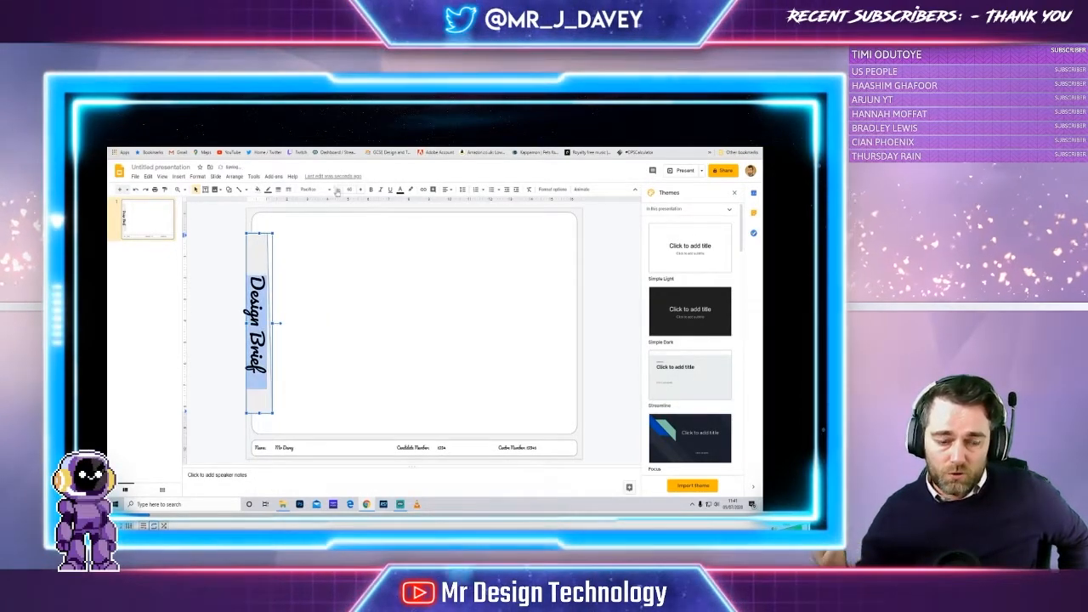
click(350, 190)
click(349, 350)
click(349, 342)
click(267, 324)
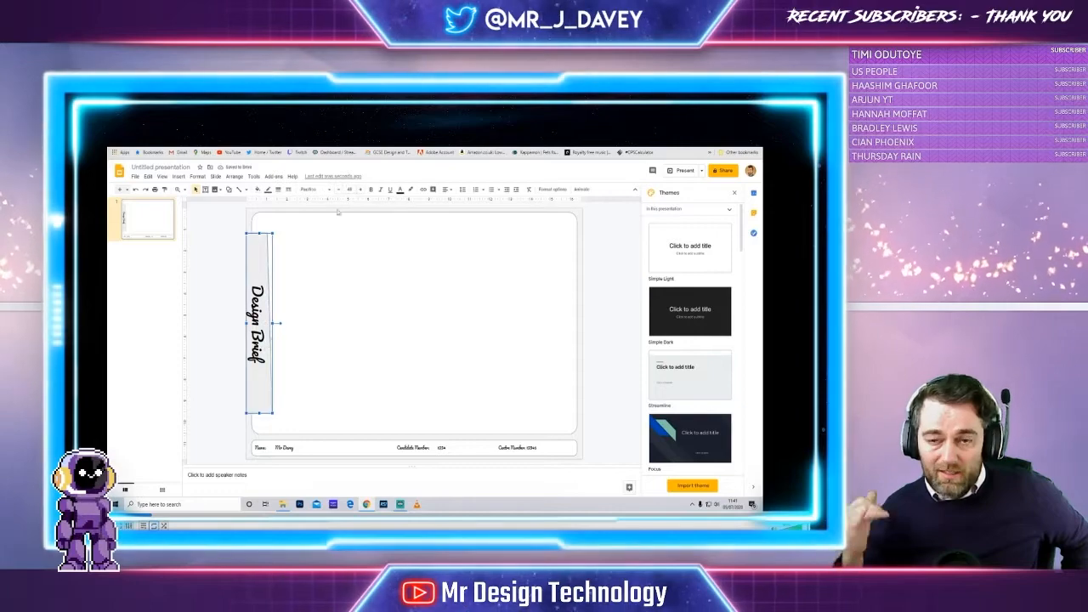
Give the vertical Design Brief title shape a black 3px outline.
click(268, 189)
click(271, 214)
click(279, 189)
click(282, 227)
Give the large rounded frame a black 3px outline to match the title shape.
click(282, 224)
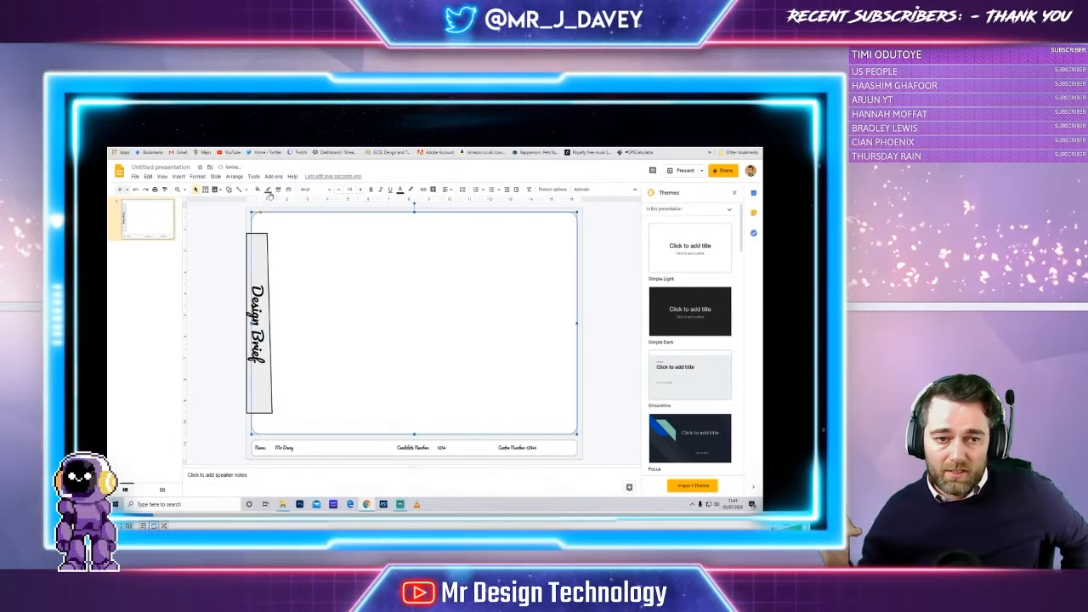
click(267, 189)
click(271, 214)
click(279, 189)
click(281, 227)
click(234, 238)
Give the rounded candidate details footer box a black 3px outline.
click(287, 443)
click(279, 189)
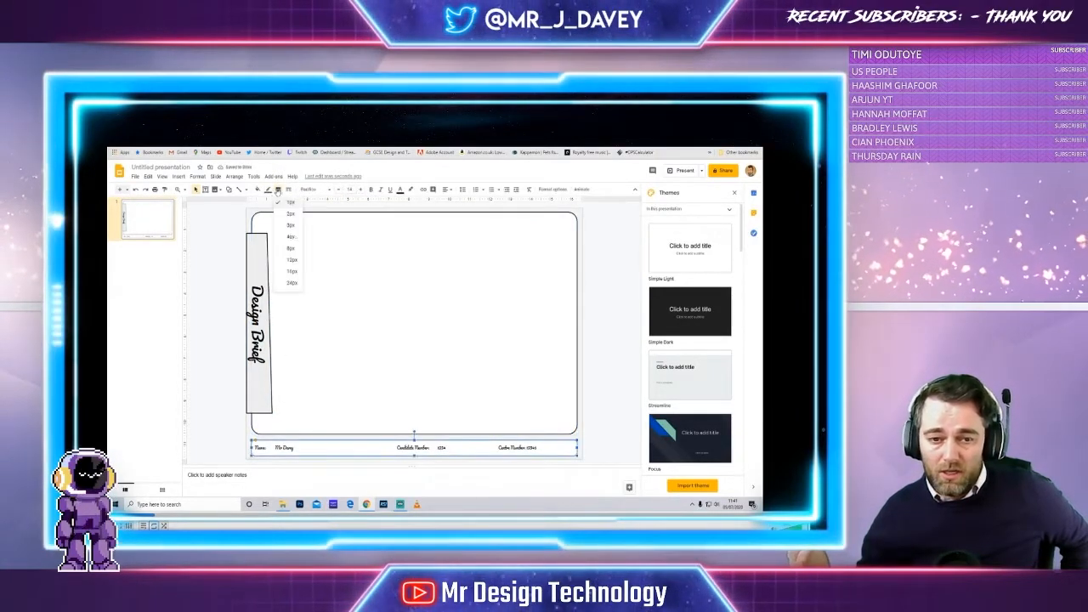
click(281, 226)
click(268, 189)
click(271, 214)
click(218, 275)
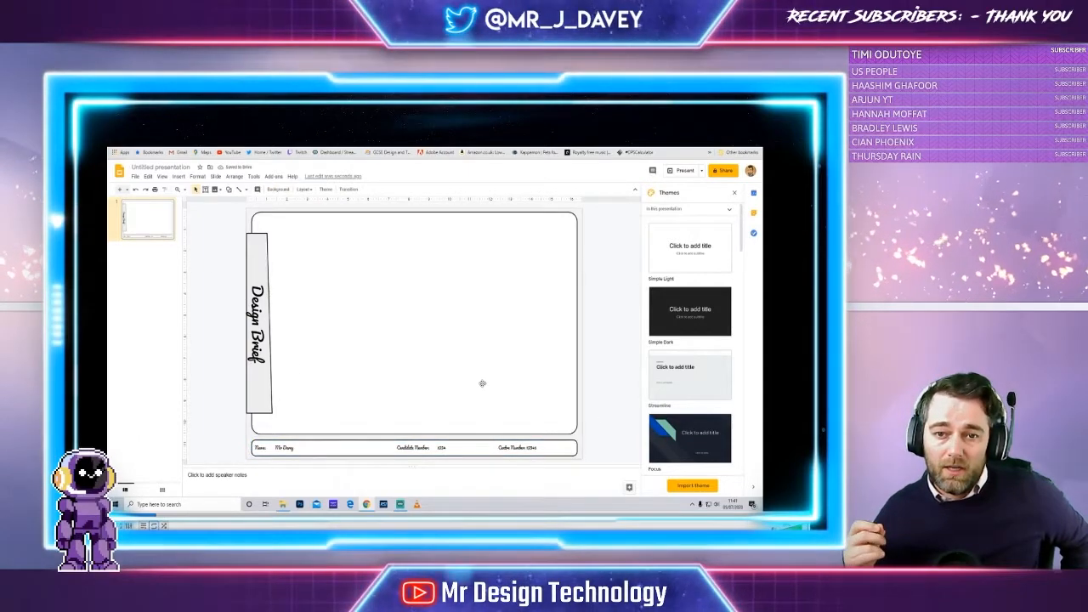
Try right-aligning the Design Brief heading within its shape.
triple_click(258, 323)
click(445, 188)
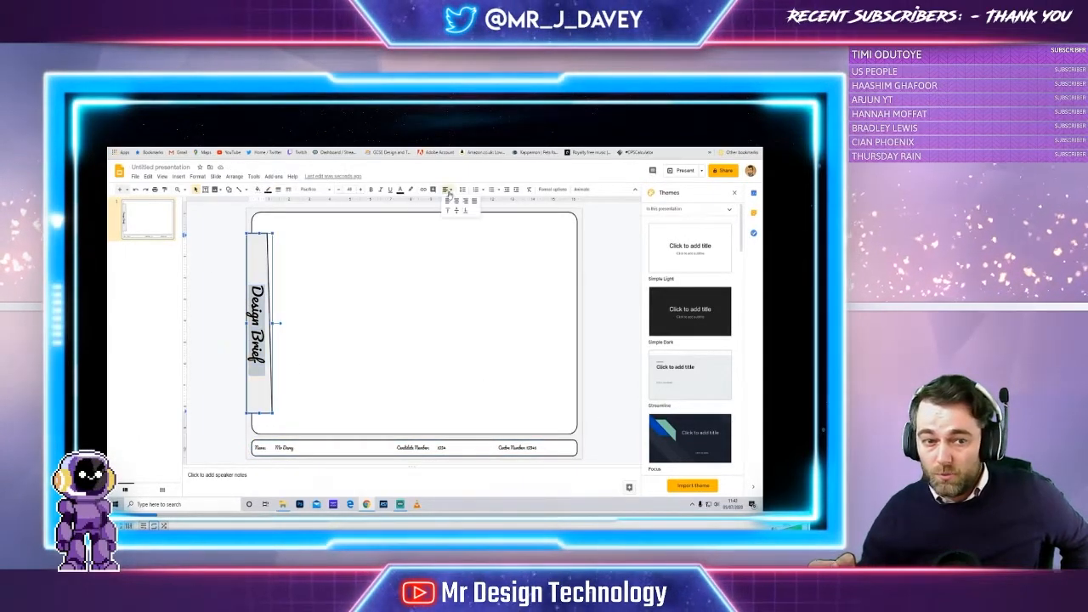
click(468, 206)
Left-align the Design Brief heading so it sits at the start of its shape.
triple_click(260, 358)
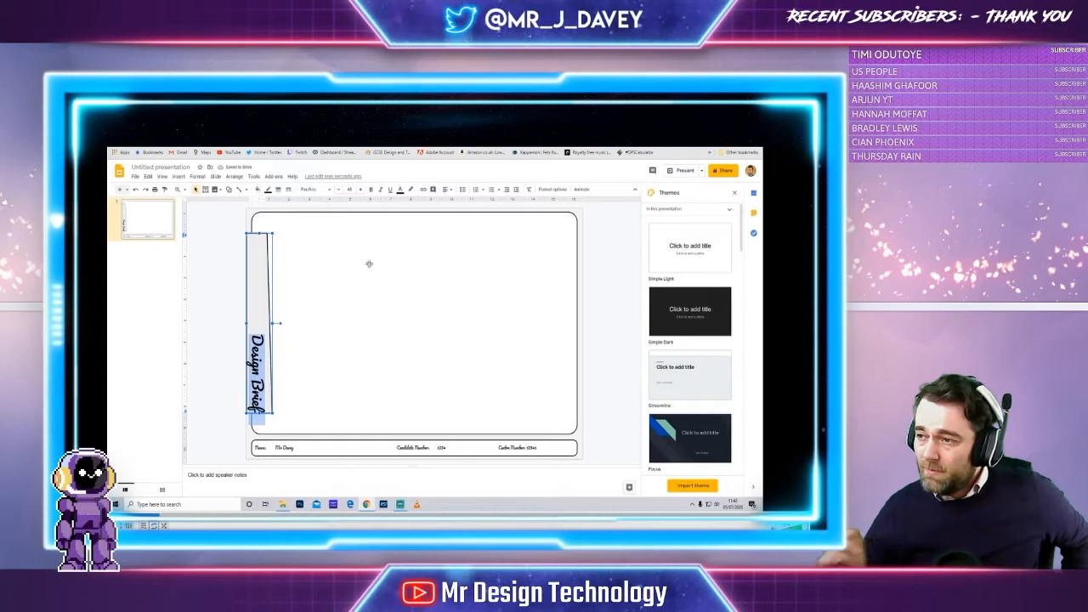
click(447, 190)
click(447, 206)
click(332, 279)
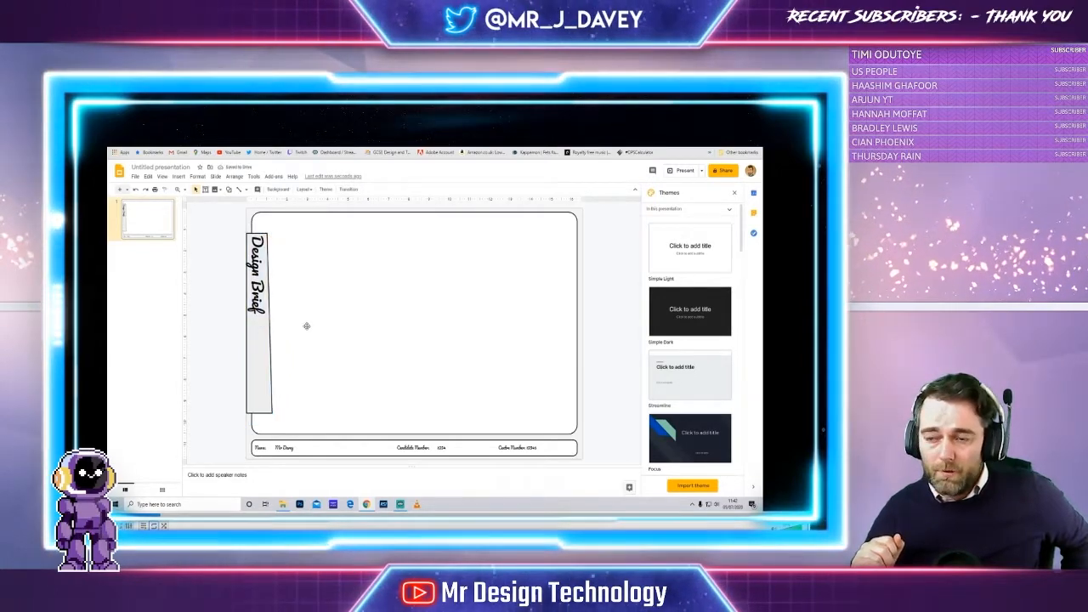
Rotate the title shape by 180 degrees so the heading reads upwards, and place it along the slide's right edge.
click(255, 345)
drag(280, 321, 231, 324)
drag(568, 297, 587, 305)
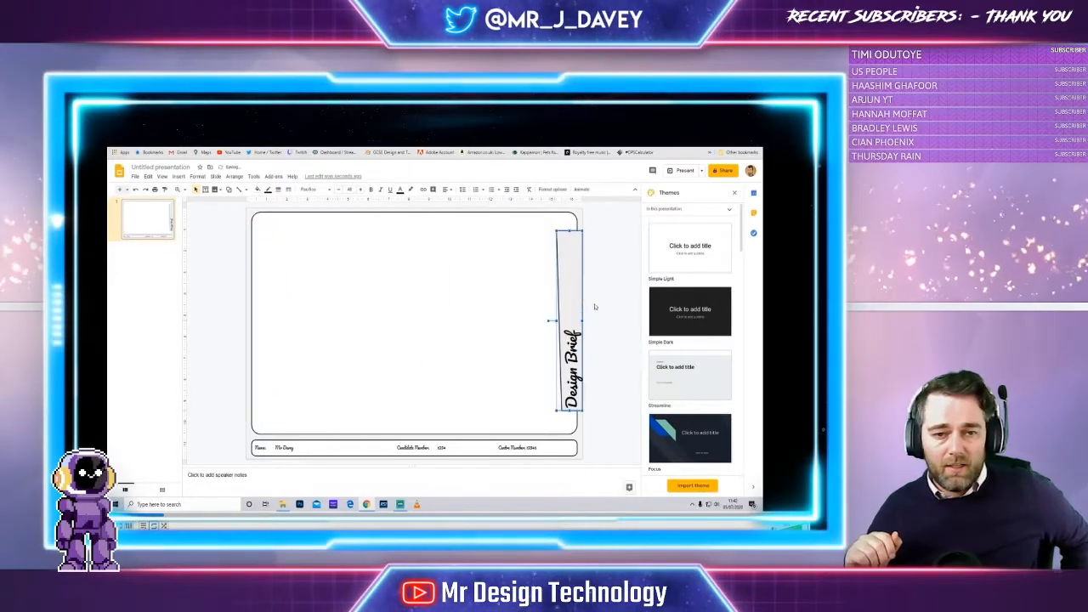
Shorten the title shape from its empty end so it fits more closely around the Design Brief heading.
click(596, 310)
click(575, 296)
drag(570, 232, 568, 297)
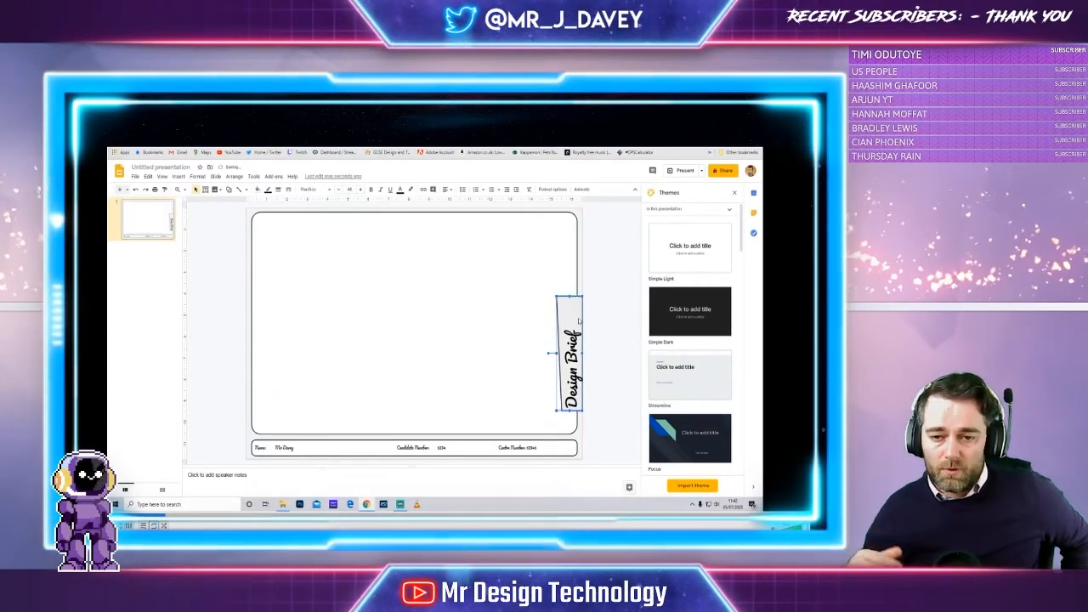
Rotate the title shape to horizontal and place it over the top-left corner of the large frame.
drag(549, 353, 570, 308)
drag(598, 353, 327, 236)
click(306, 265)
click(356, 252)
click(335, 228)
click(318, 258)
click(314, 234)
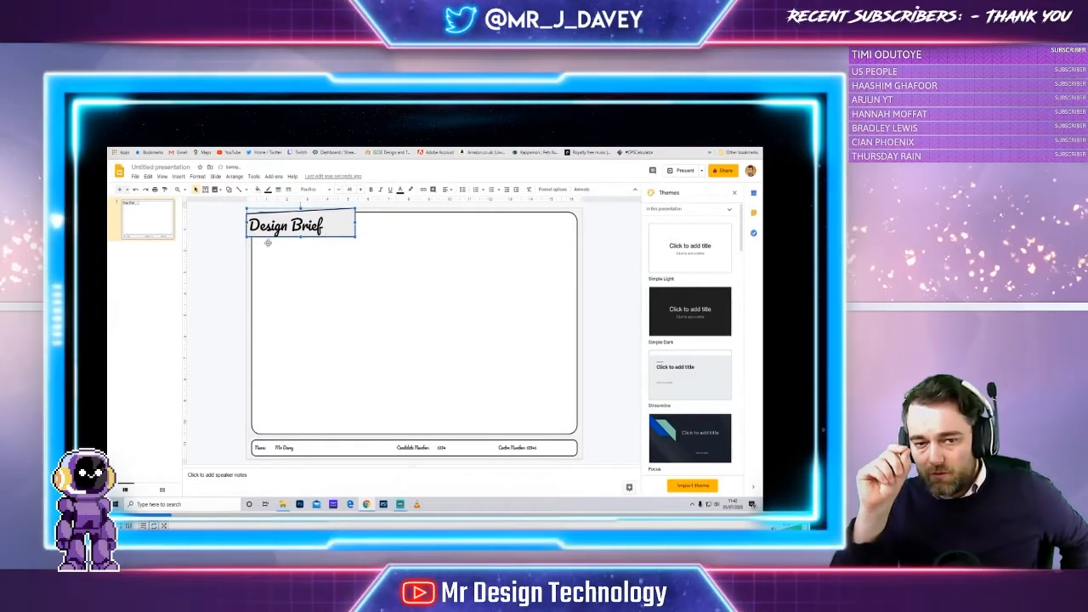
click(267, 241)
Lower the top edge of the large rounded frame slightly.
click(408, 212)
drag(414, 211, 414, 214)
click(316, 278)
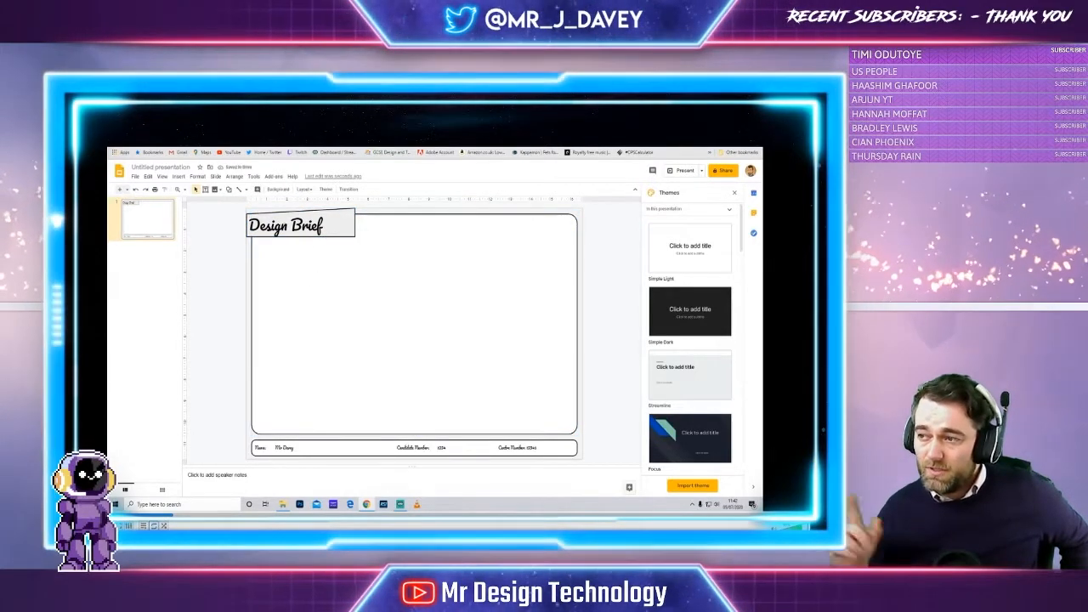
Reduce the font size of the Design Brief heading by four points.
click(292, 225)
triple_click(292, 225)
click(340, 191)
click(340, 191)
click(340, 192)
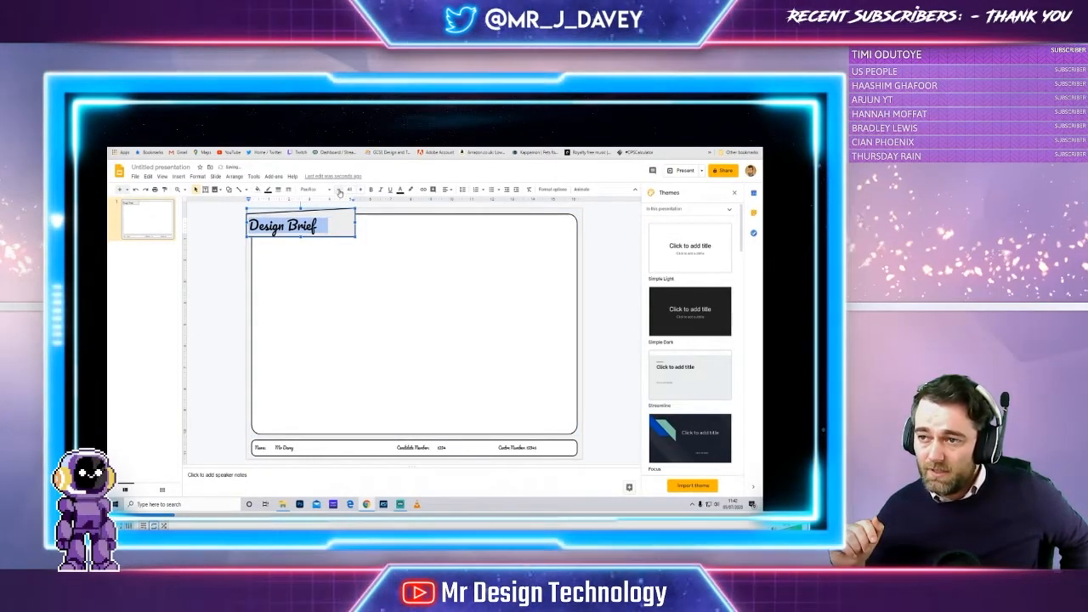
click(340, 192)
click(306, 280)
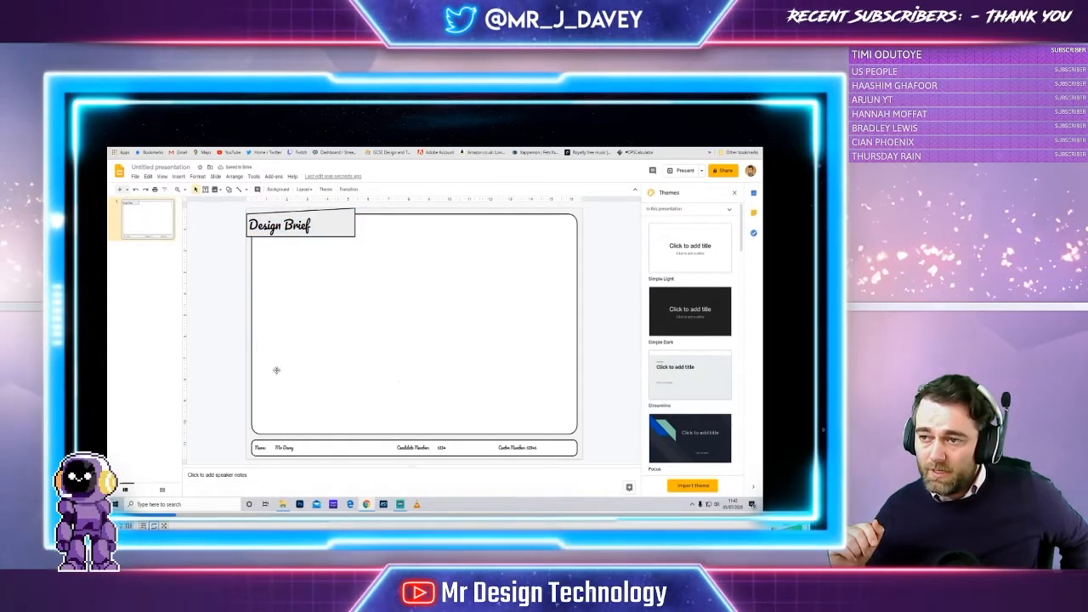
click(219, 189)
mouse_move(247, 212)
click(334, 253)
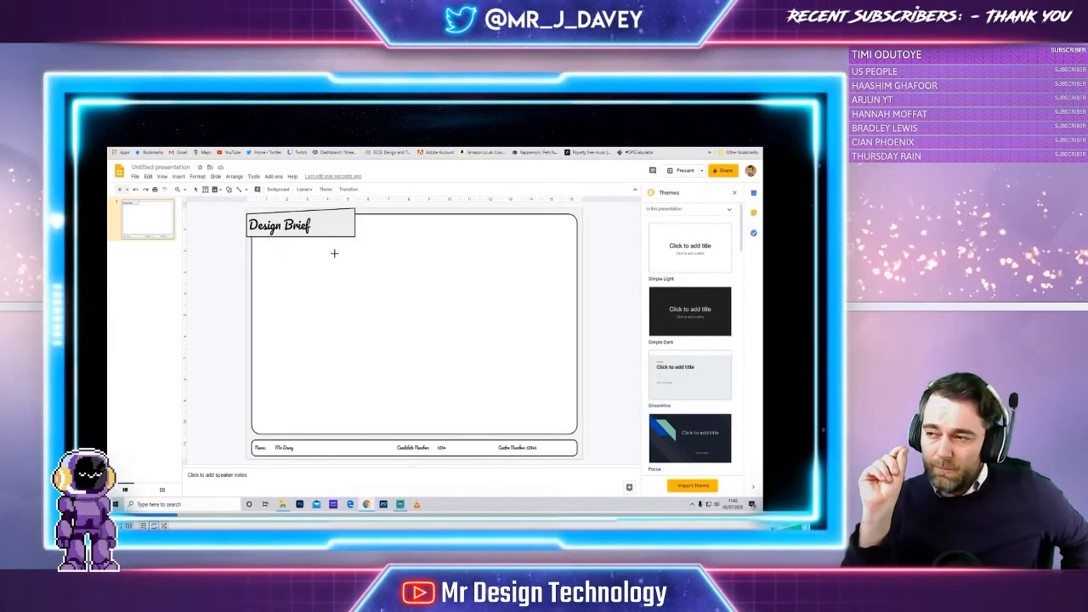
Draw a rectangle in the lower-right area of the large frame and enter the text Conclusion in it.
click(228, 190)
click(288, 207)
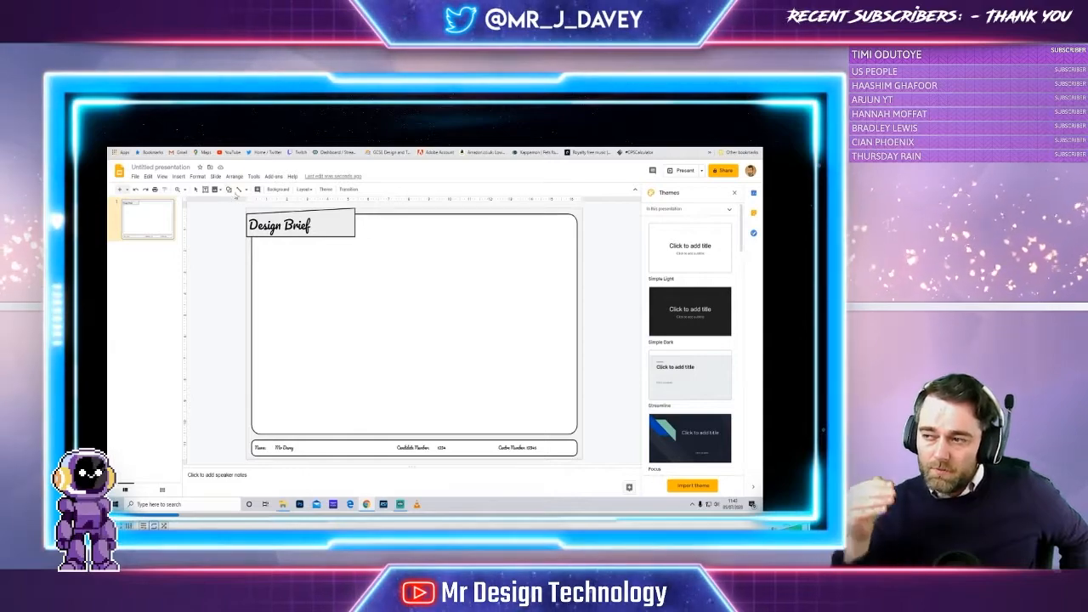
drag(460, 381, 570, 430)
text(Conclusion)
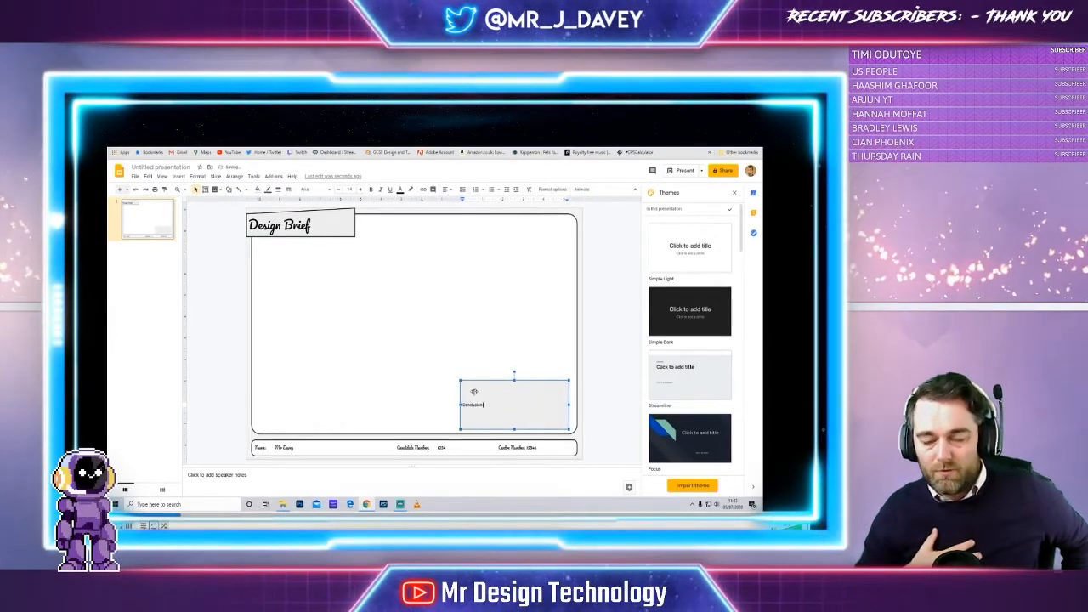
Align the Conclusion text to the top of its box and format it as bold, underlined Pacifico.
key(ctrl+a)
click(447, 189)
click(449, 211)
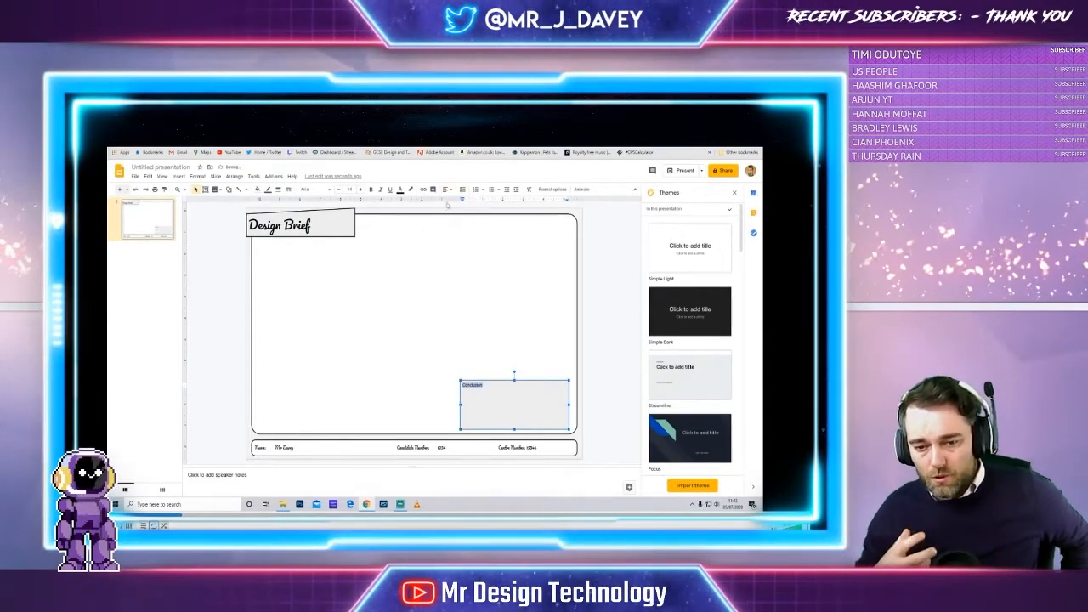
click(315, 191)
click(319, 232)
click(372, 190)
click(391, 191)
click(258, 354)
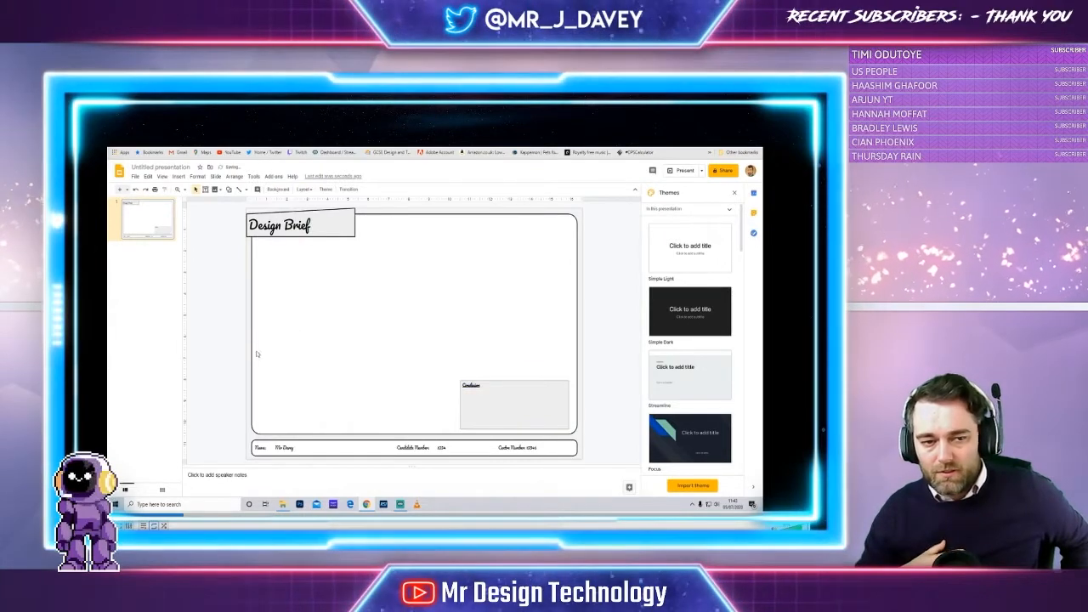
Give the Conclusion box a solid 3px outline.
click(493, 382)
click(278, 190)
click(288, 225)
click(288, 190)
click(300, 205)
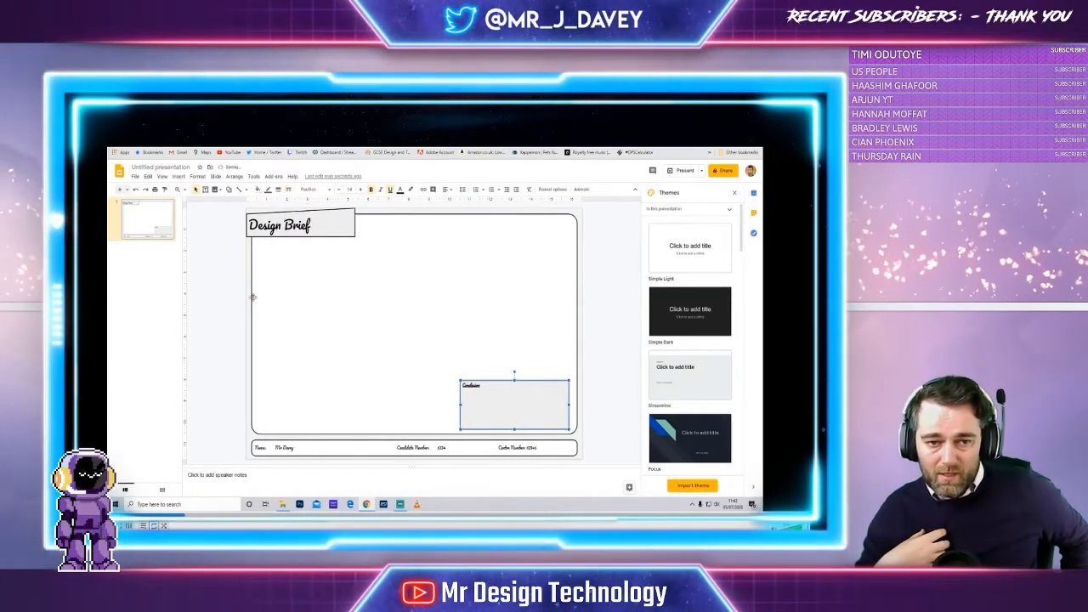
click(253, 298)
Add the line "From this page I found out that" beneath Conclusion, without bold or underline and with a capital I.
click(482, 387)
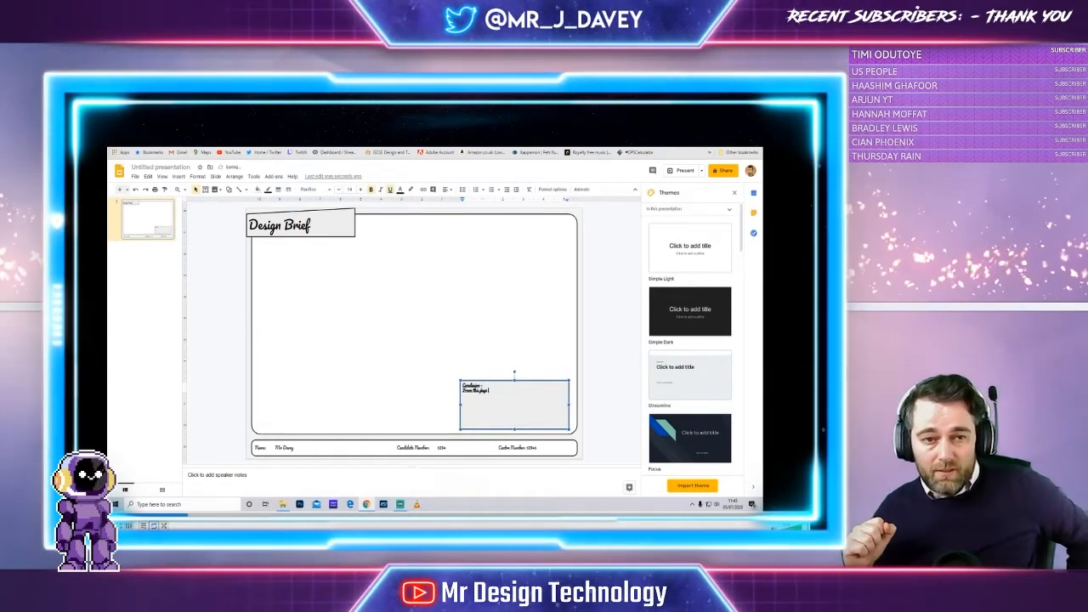
text(t that)
drag(518, 391, 463, 392)
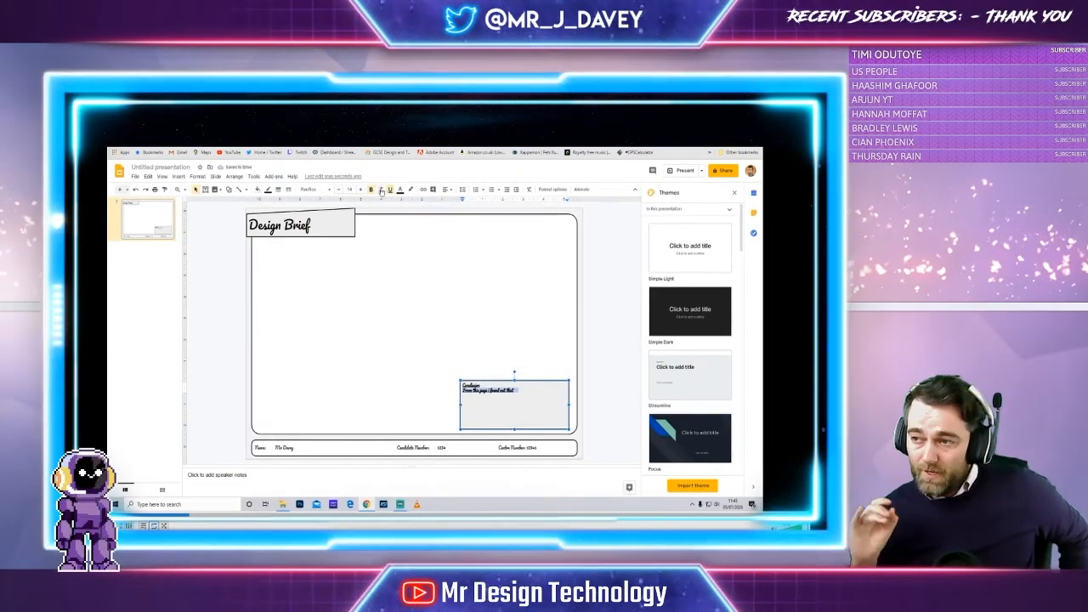
click(391, 190)
click(371, 190)
click(490, 391)
key(BackSpace)
text(I)
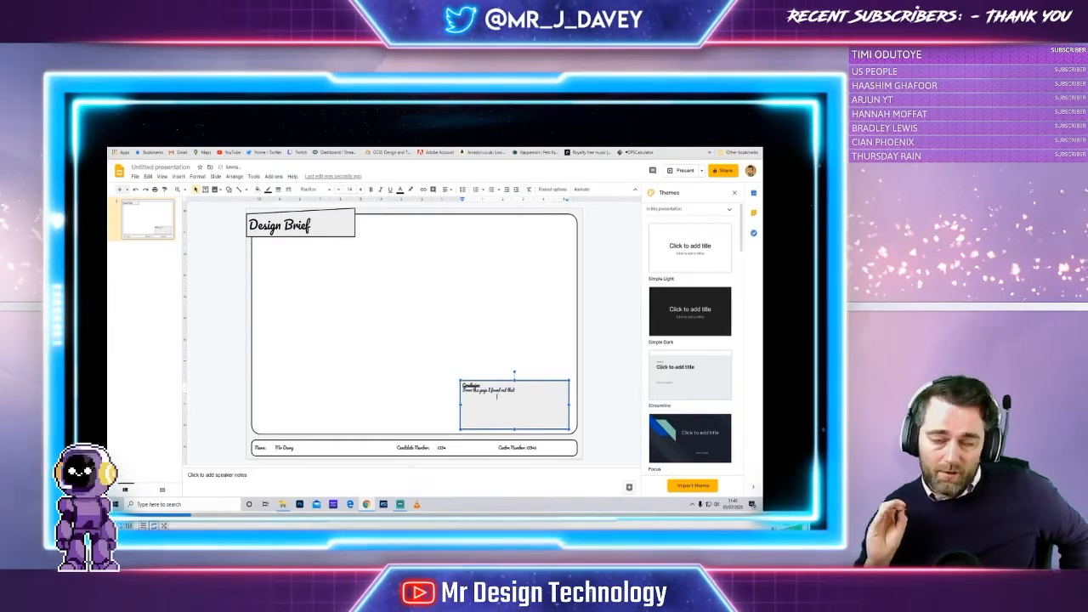
Change the sentence beneath the Conclusion heading to a plainer, more readable font.
drag(518, 391, 462, 392)
click(327, 189)
click(327, 292)
click(246, 332)
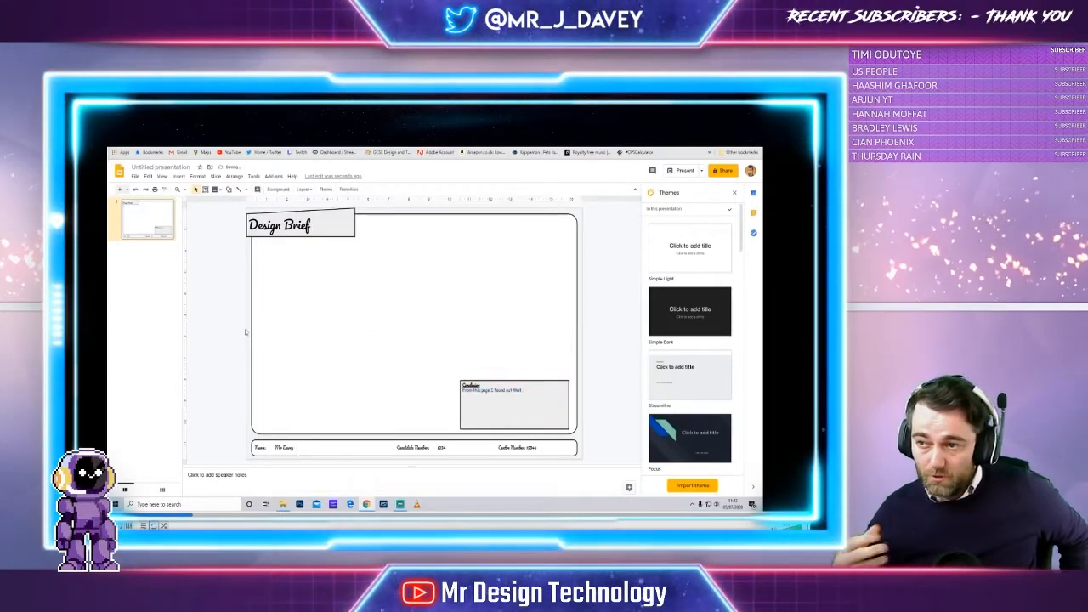
click(492, 391)
drag(518, 391, 462, 391)
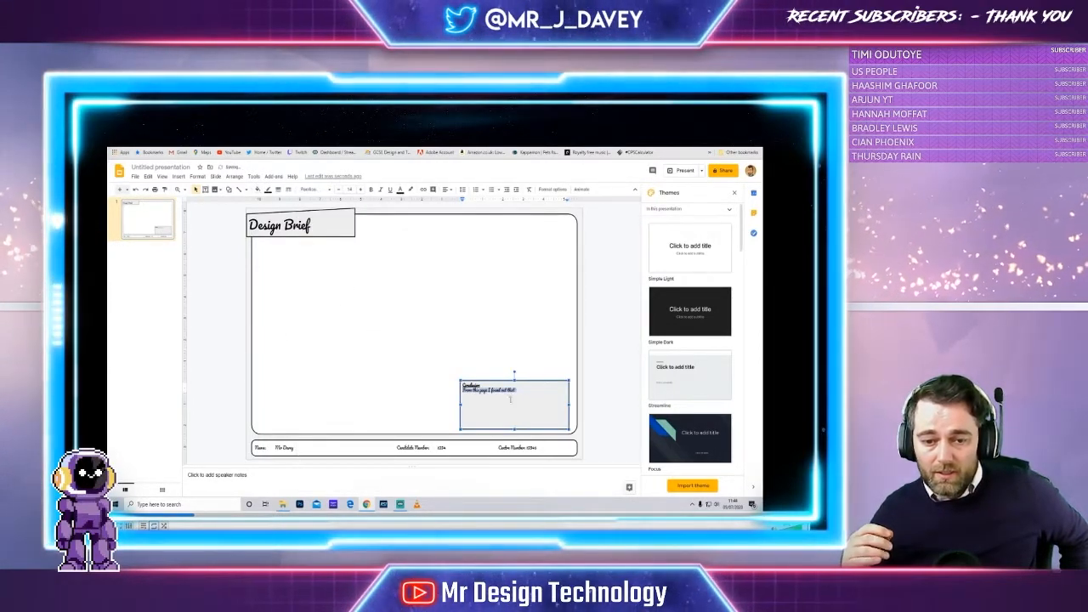
click(319, 191)
click(327, 292)
click(252, 348)
Fill the Conclusion box with a pale pink colour.
click(460, 412)
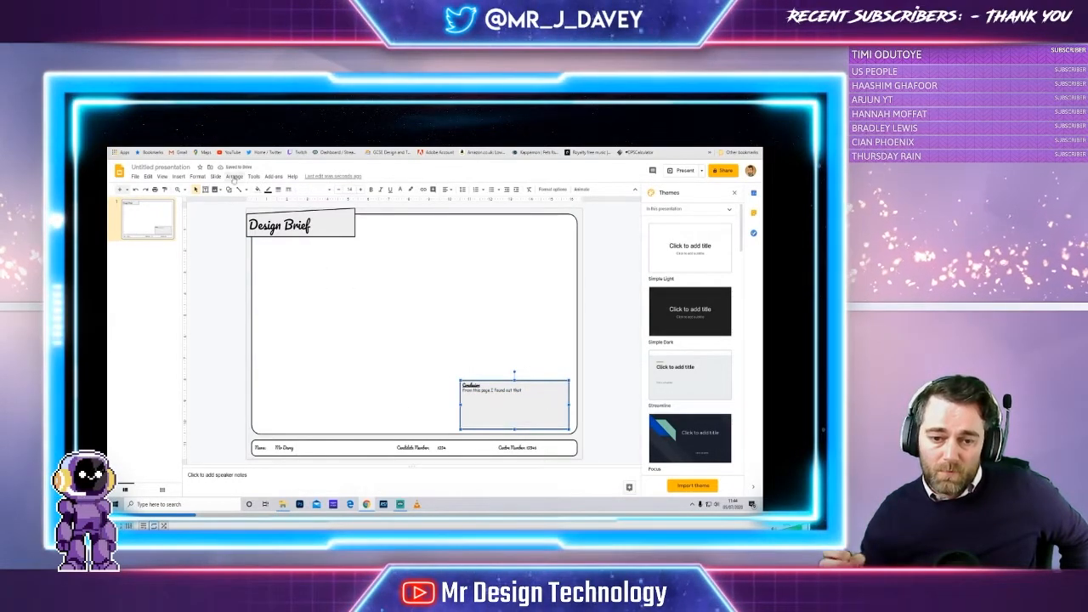
click(257, 190)
click(328, 247)
Fill the Design Brief title shape with the same pale pink as the Conclusion box.
click(306, 226)
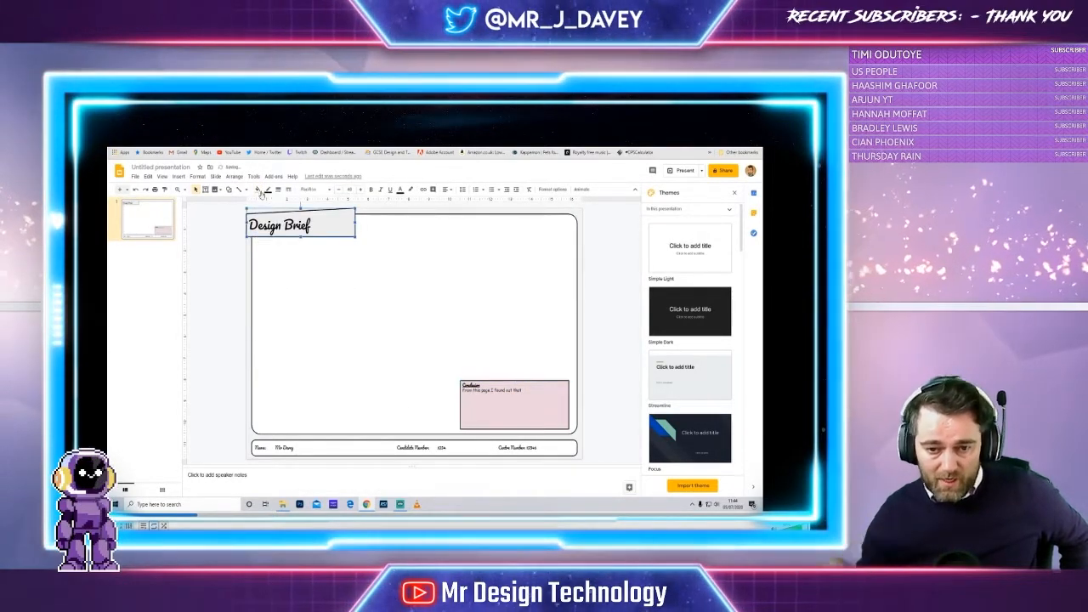
click(258, 190)
click(327, 247)
click(268, 269)
Make the Conclusion box shorter and tuck it into the lower-right corner of the large frame.
drag(560, 387, 517, 396)
click(214, 389)
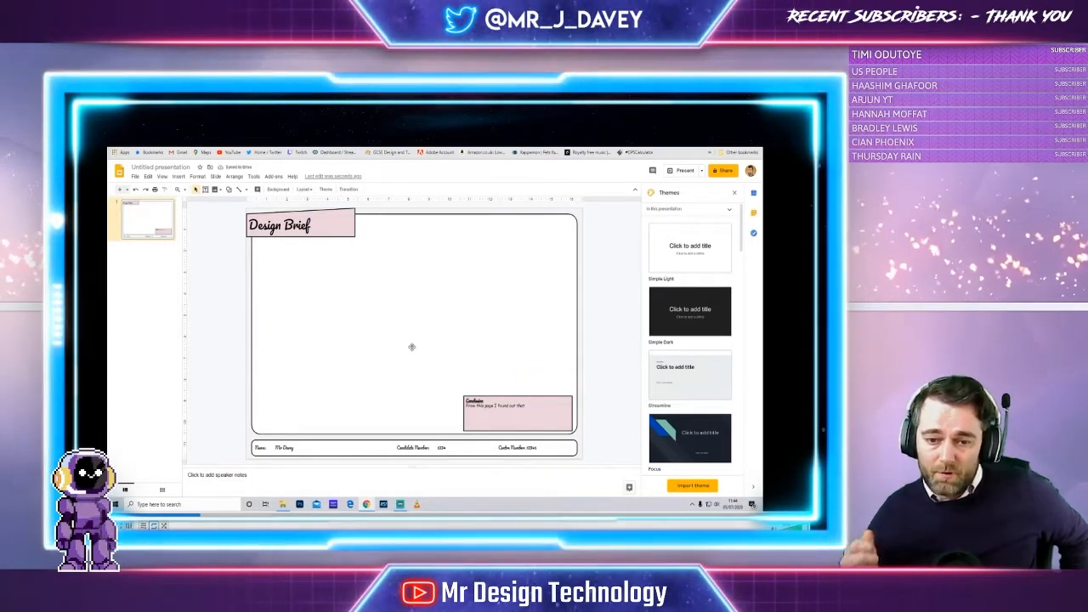
right_click(158, 238)
Extend the title to read Design Brief & Mind Map and widen its shape to fit the text.
click(339, 222)
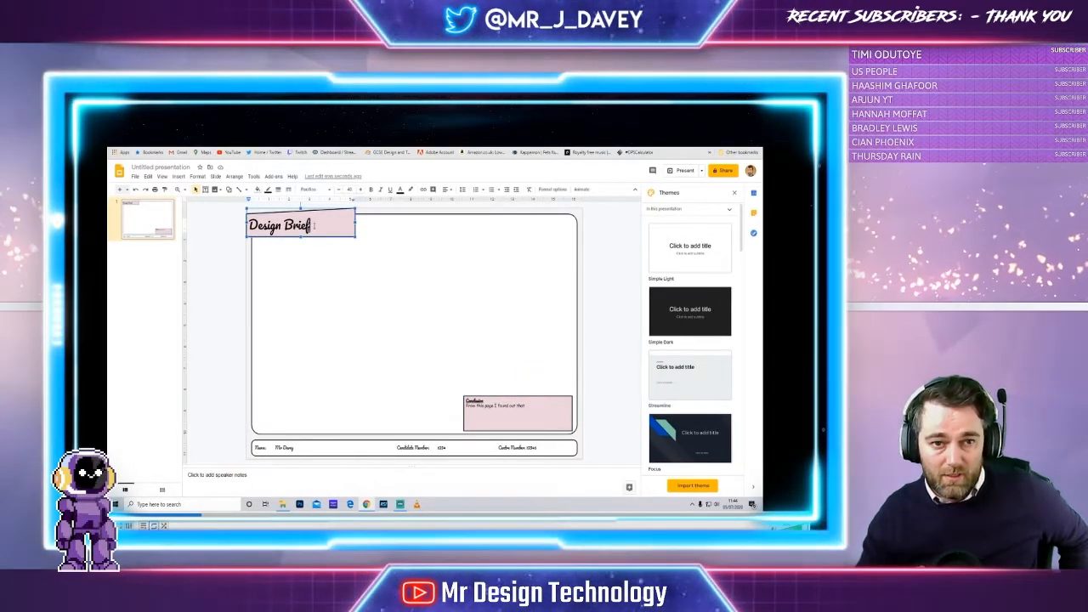
text(& Mind map)
drag(356, 223, 391, 224)
click(367, 227)
key(BackSpace)
text(M)
click(278, 284)
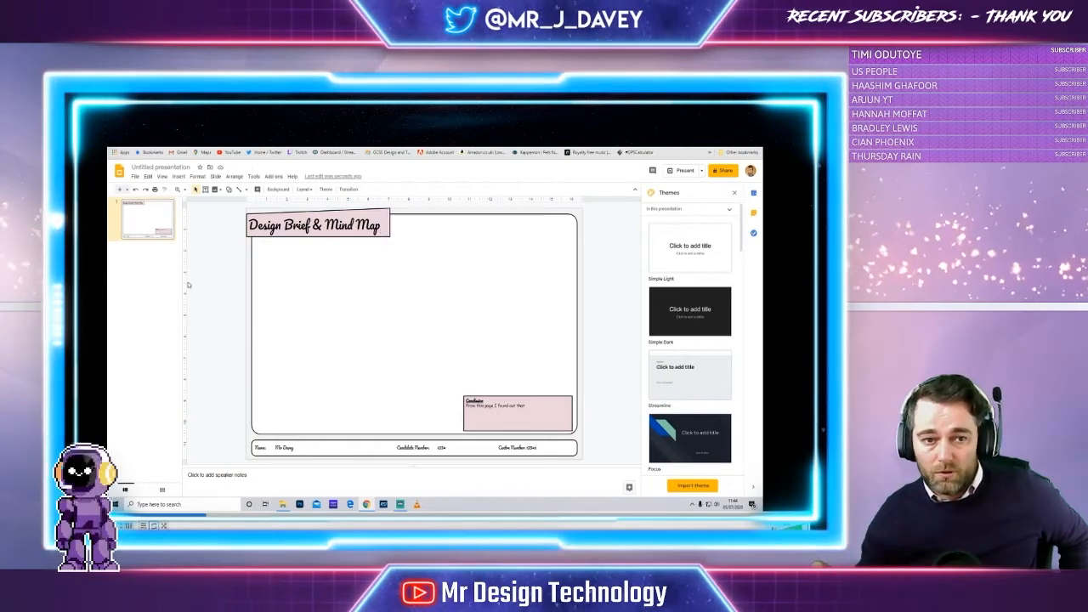
Duplicate the slide and replace the title on the copy with Investigation.
right_click(140, 223)
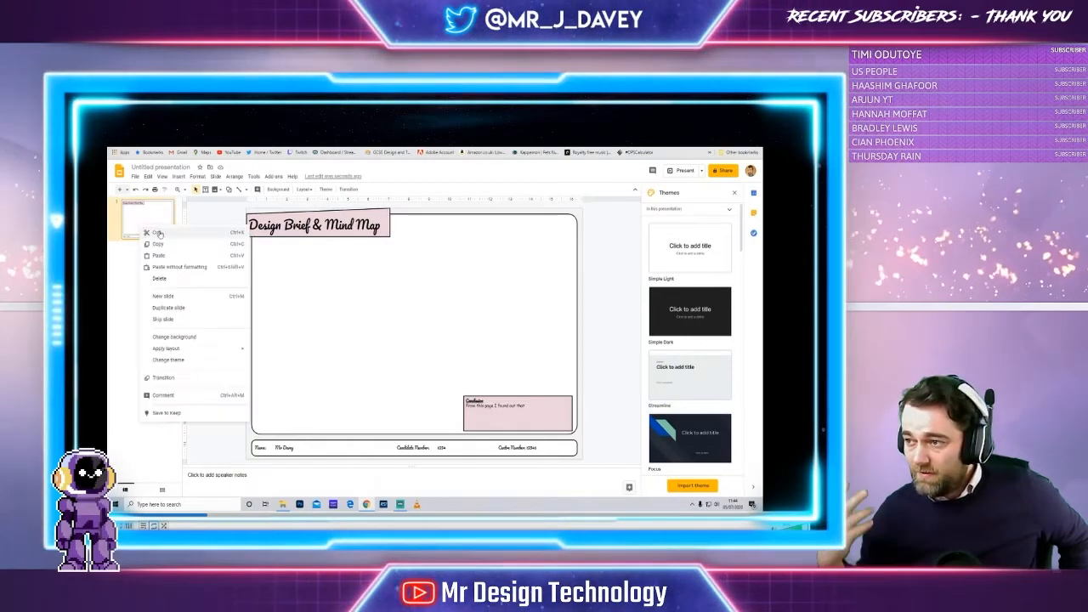
click(179, 310)
triple_click(320, 228)
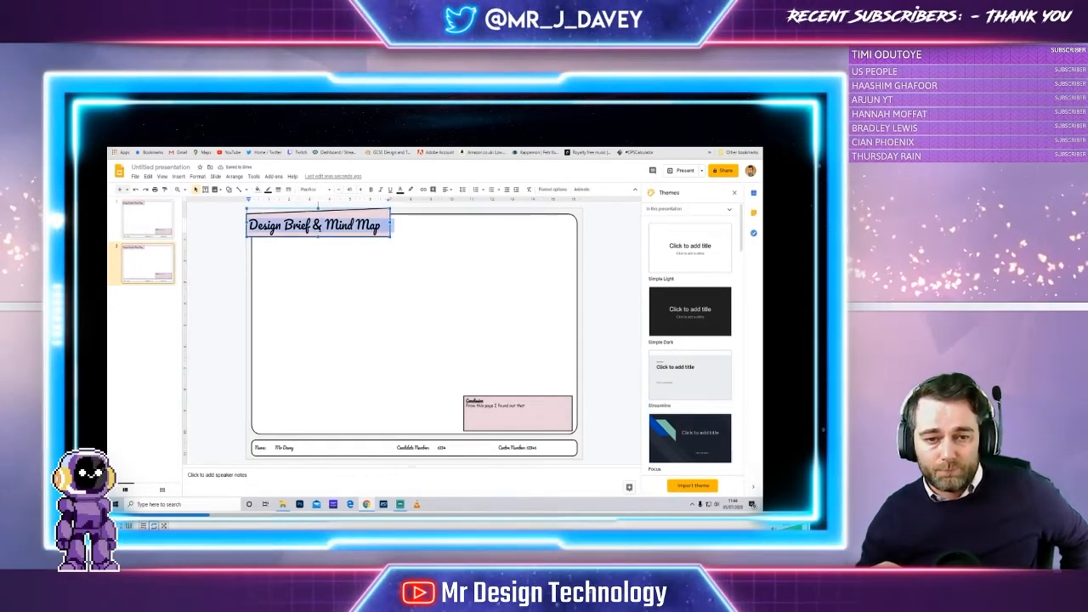
text(Investigation )
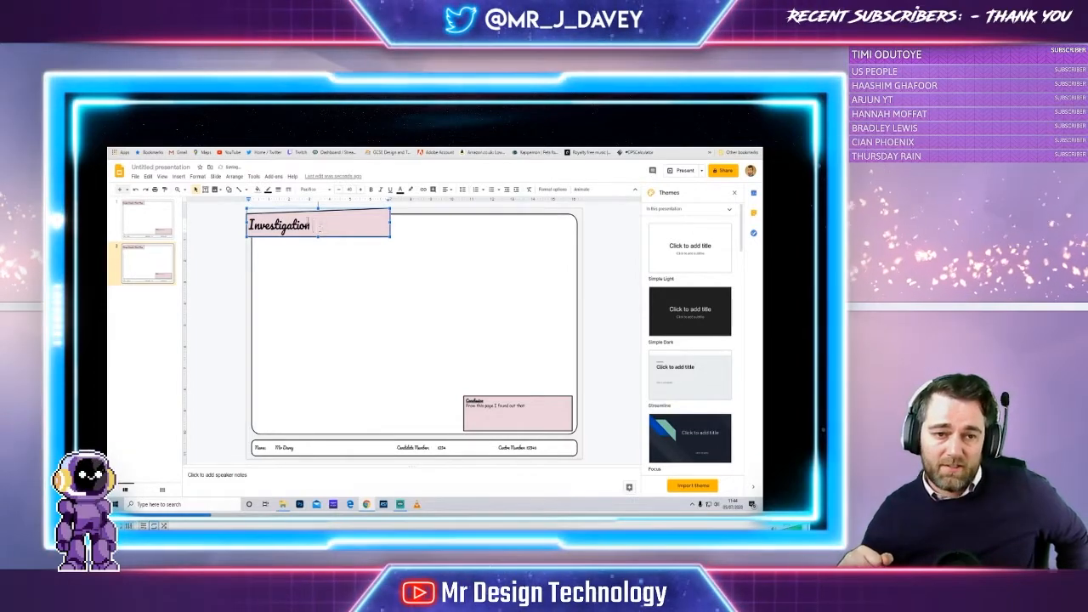
text(part 1)
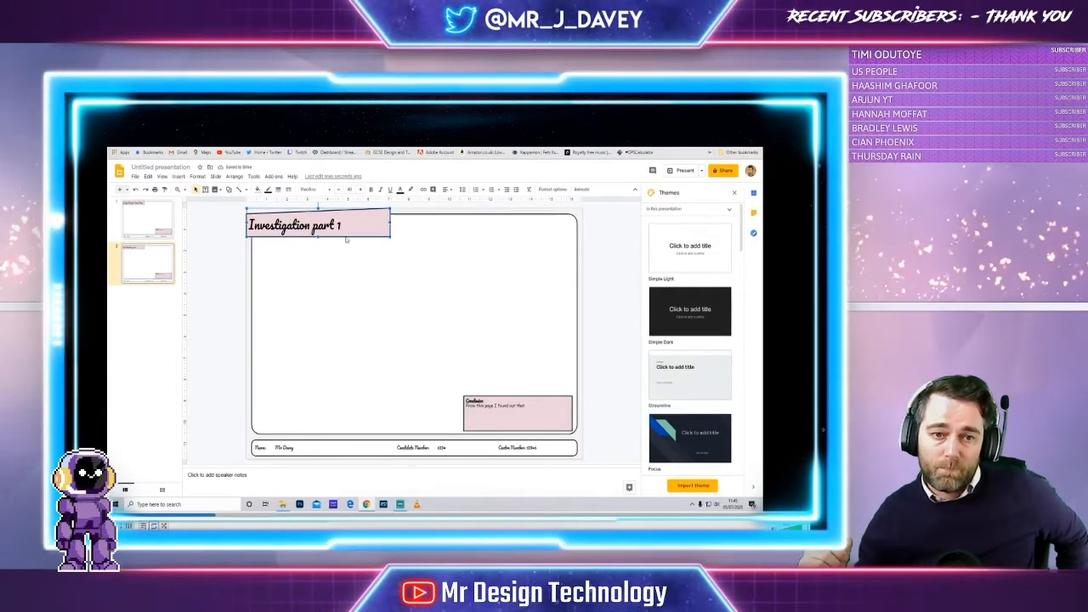
key(BackSpace)
key(BackSpace)
key(BackSpace)
key(BackSpace)
key(BackSpace)
key(BackSpace)
key(BackSpace)
key(BackSpace)
Complete the second slide's title so that it reads Investigation: Client user.
text(:)
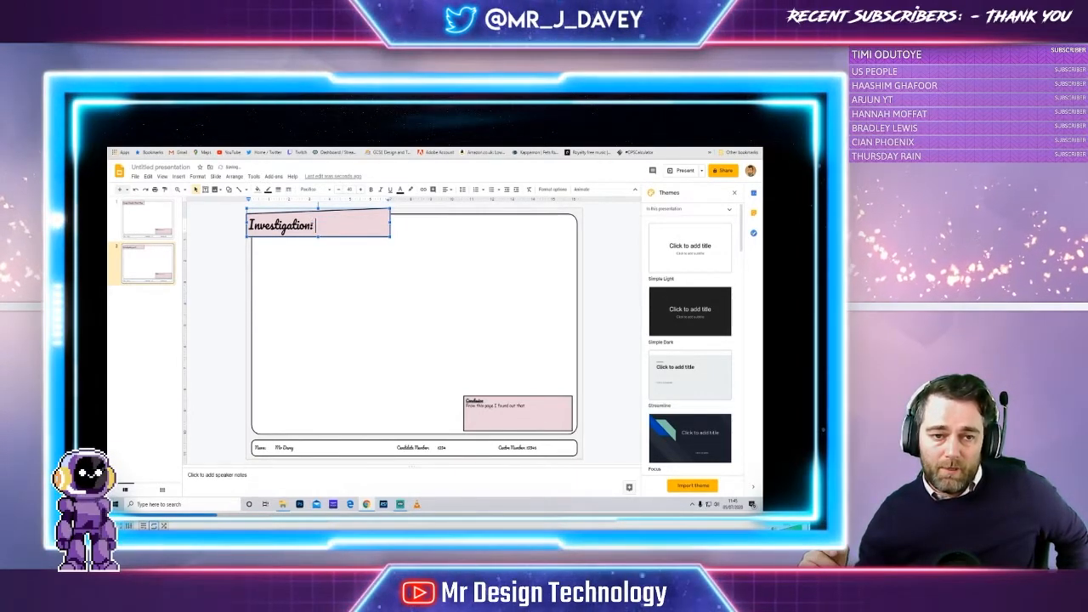
text( Client user)
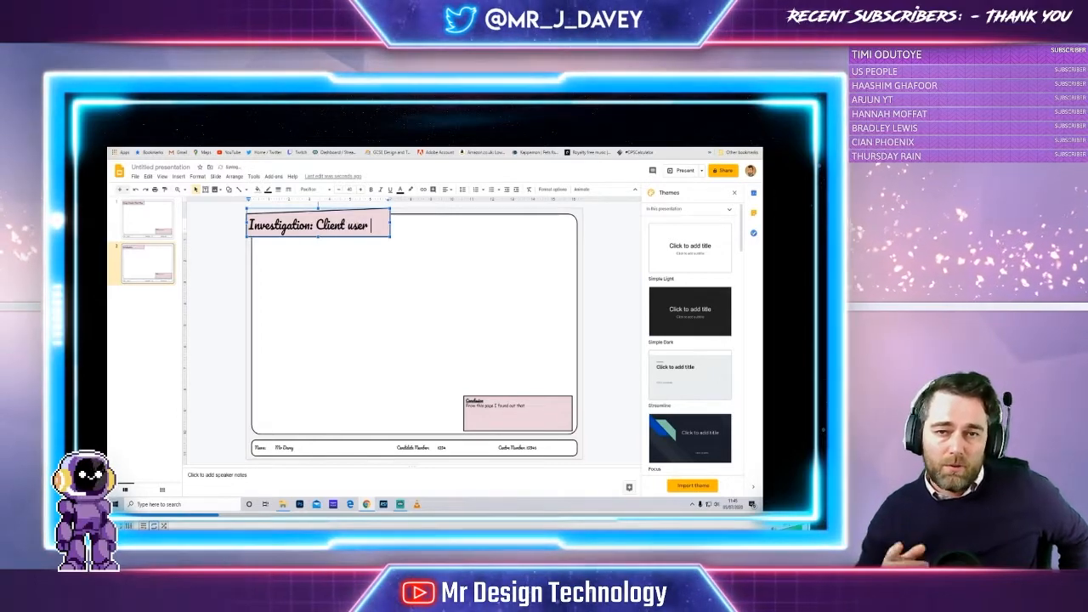
Duplicate the second slide, title the copy Investigation: Product analysis, and widen the title shape to fit on one line.
right_click(171, 265)
click(200, 355)
drag(316, 226, 371, 226)
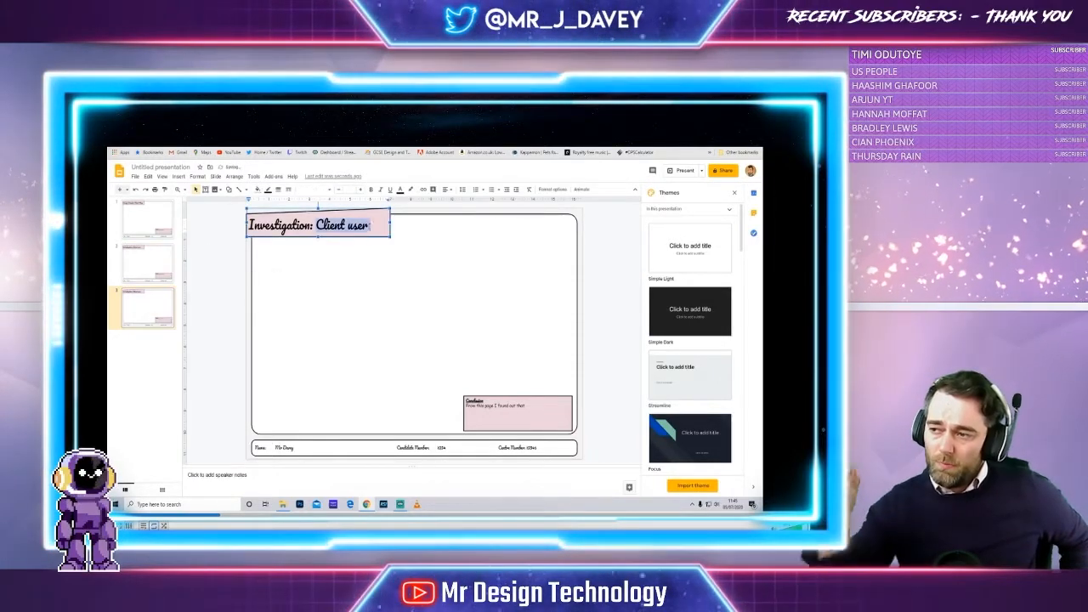
text(Product anaylisi)
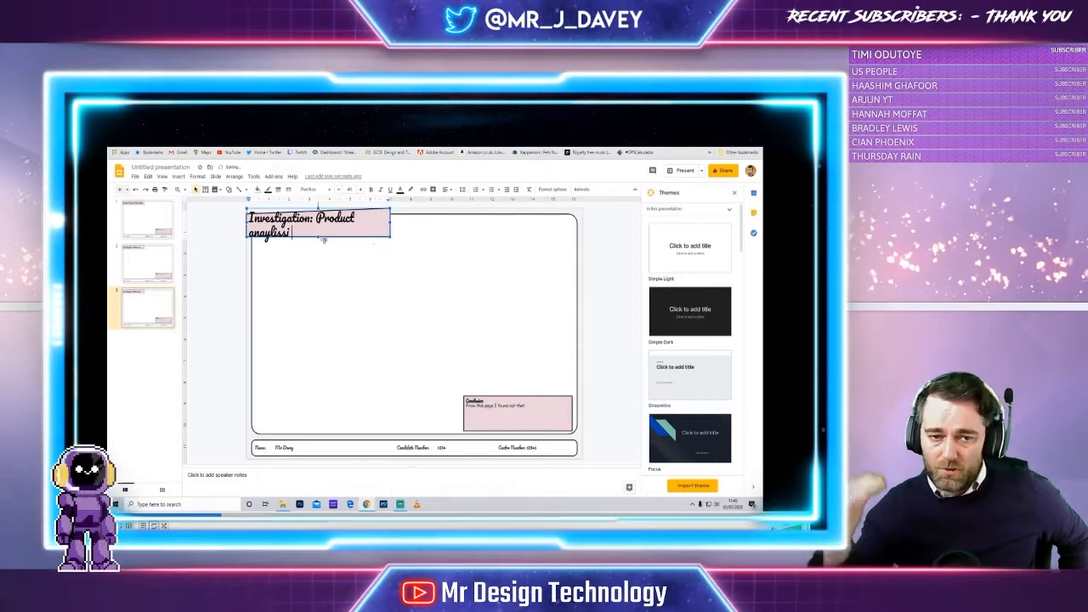
right_click(272, 232)
click(297, 190)
mouse_move(390, 223)
mouse_down()
mouse_move(421, 223)
mouse_move(401, 224)
mouse_up()
click(221, 281)
Duplicate the Product analysis slide, title the copy Investigation: Ergonomics & Sizes, and widen the title shape to fit.
right_click(156, 319)
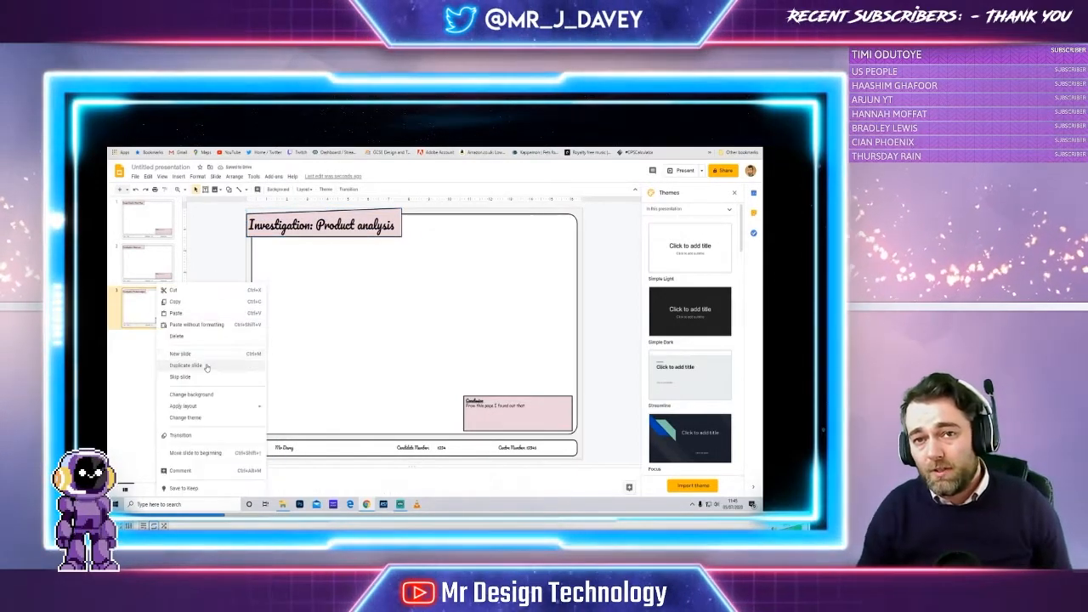
click(206, 367)
click(315, 225)
drag(315, 226, 401, 226)
text(E)
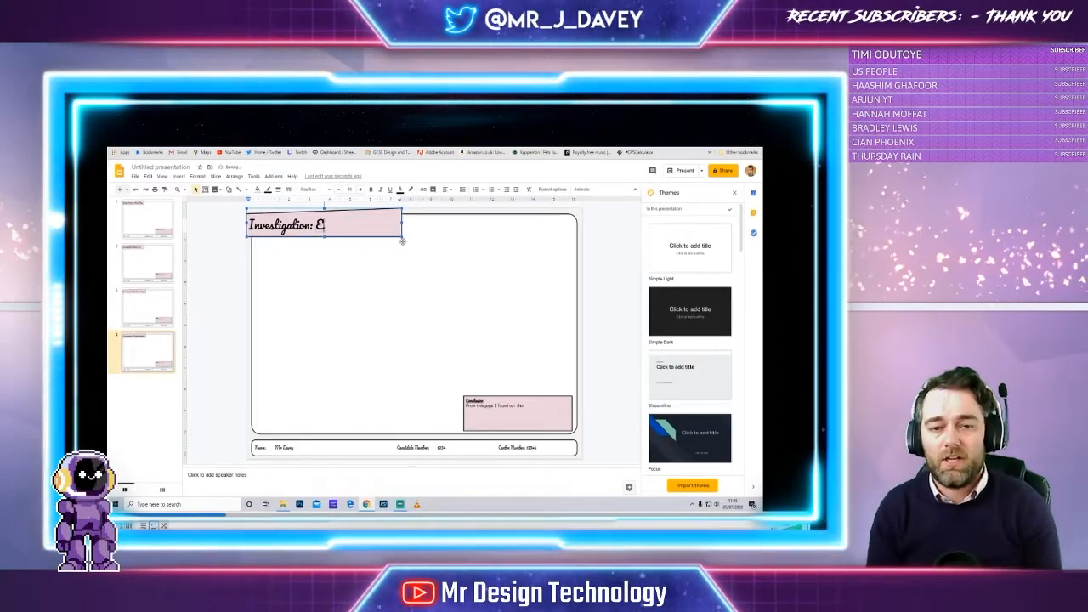
text(rgonomics)
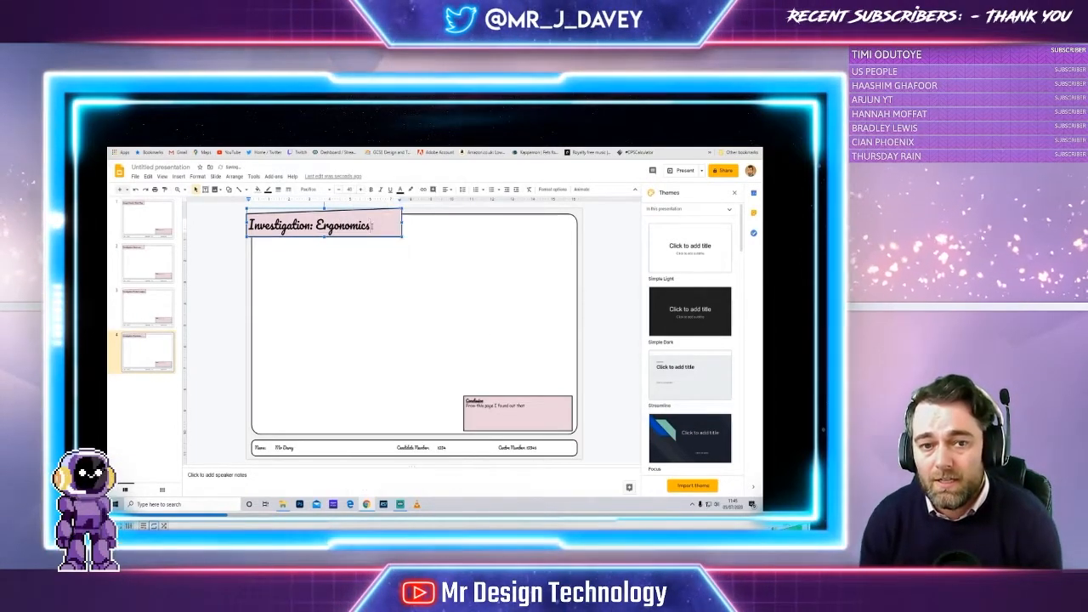
text( & sizes)
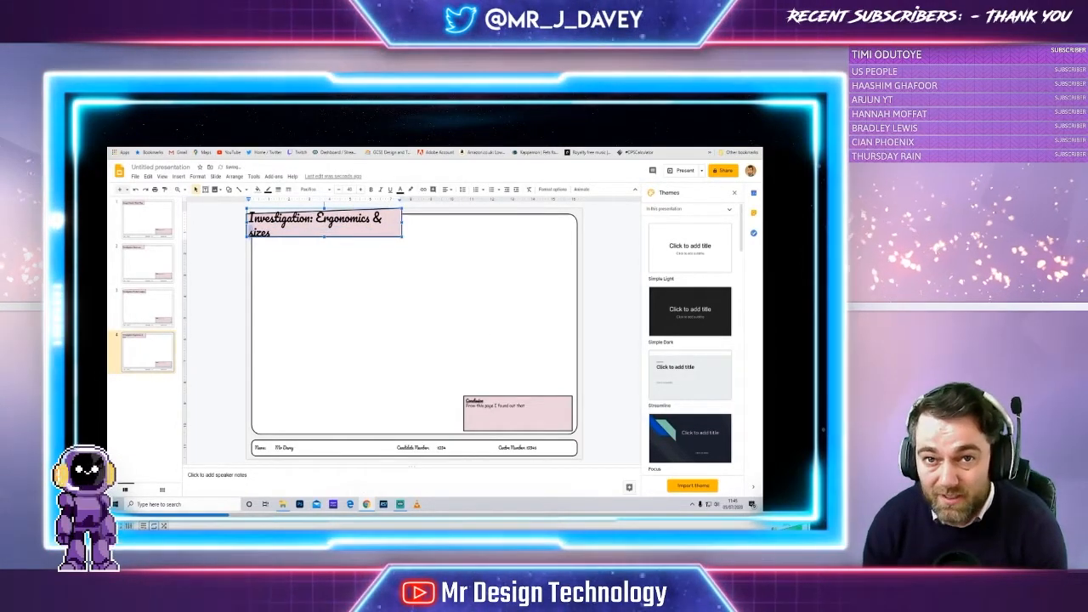
text(S)
drag(402, 223, 316, 226)
click(198, 333)
Duplicate the Ergonomics & Sizes slide and clear the words after Investigation: from the copy's title.
right_click(169, 350)
click(209, 365)
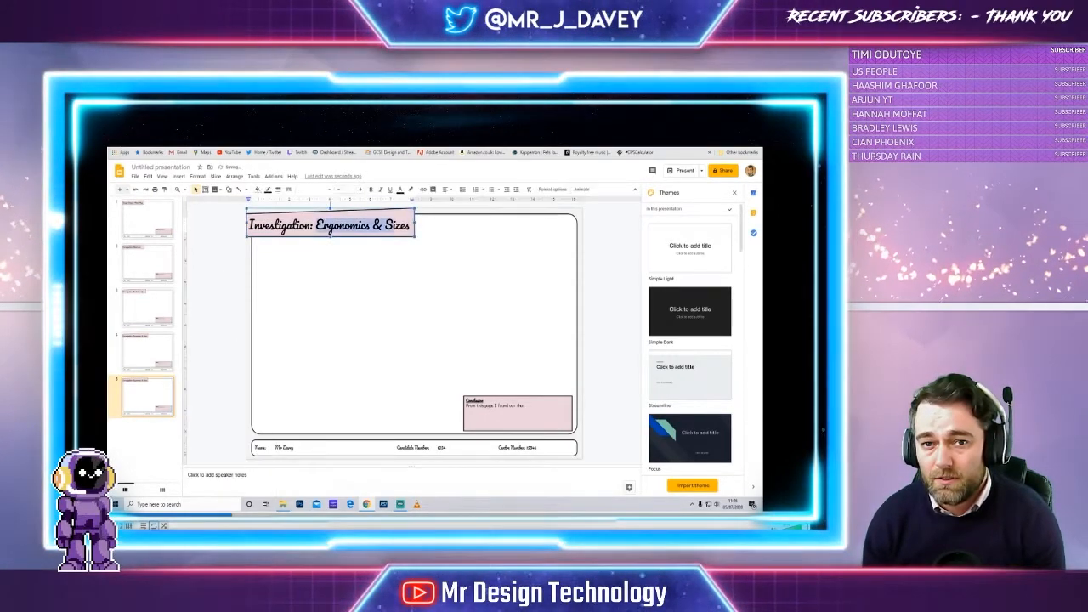
key(BackSpace)
text(material)
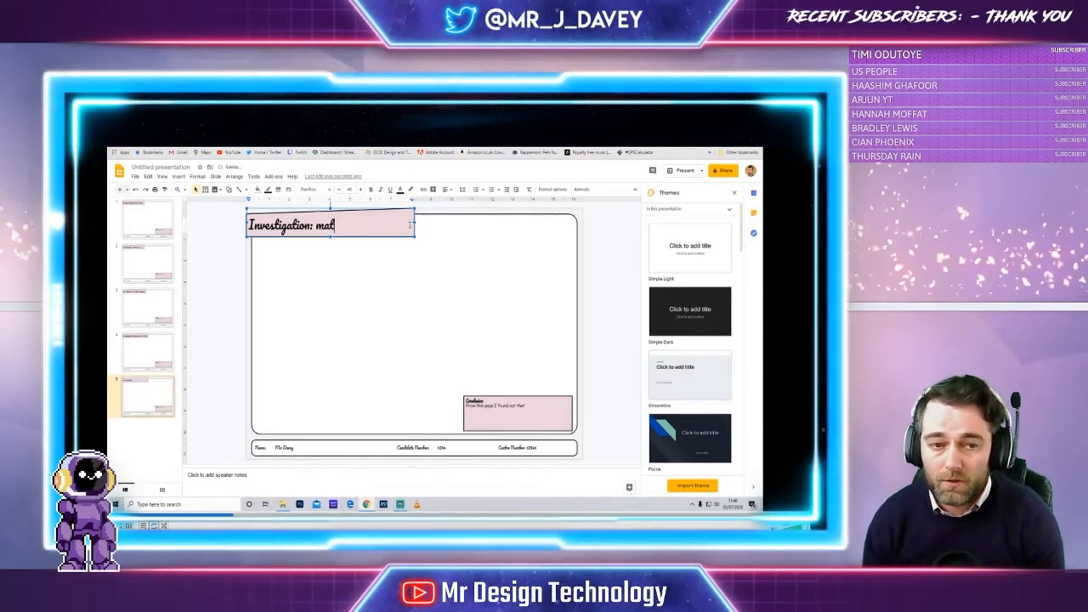
key(BackSpace)
key(BackSpace)
key(BackSpace)
key(BackSpace)
key(BackSpace)
key(BackSpace)
key(BackSpace)
key(BackSpace)
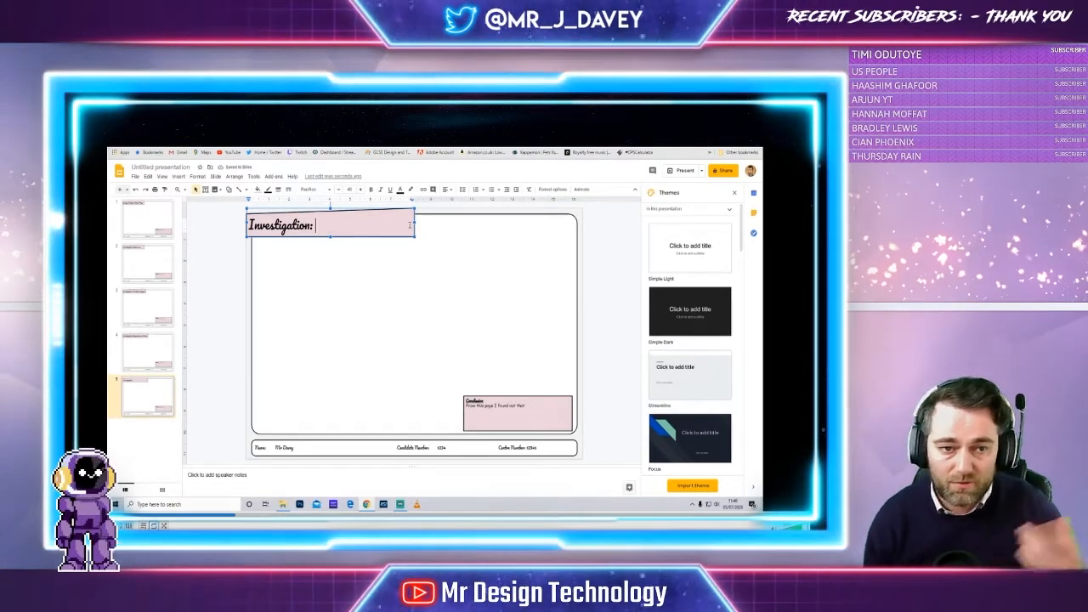
text(Costs)
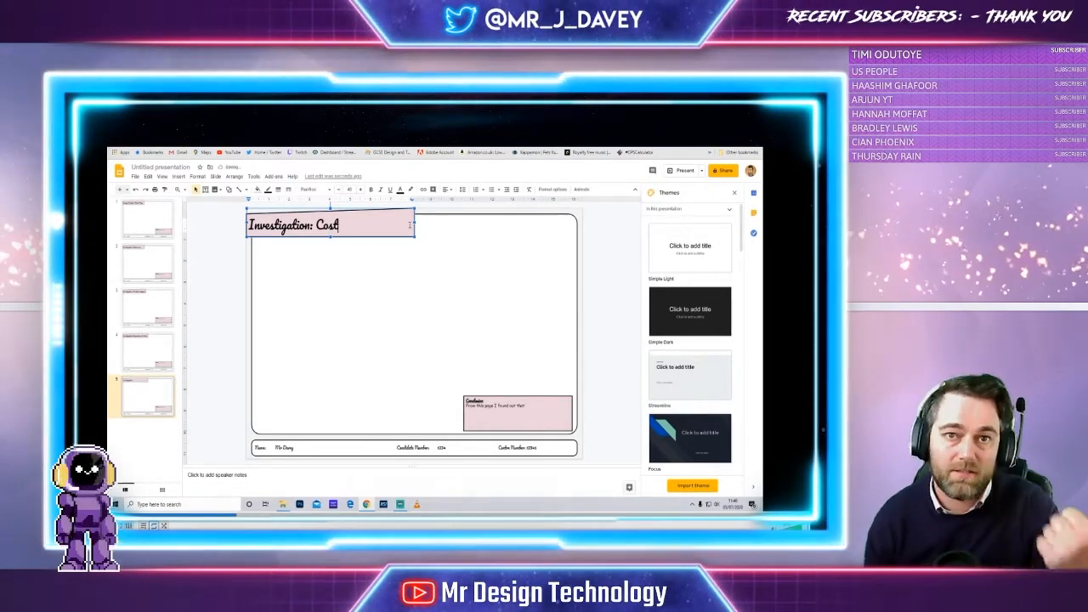
key(BackSpace)
key(BackSpace)
key(BackSpace)
key(BackSpace)
key(BackSpace)
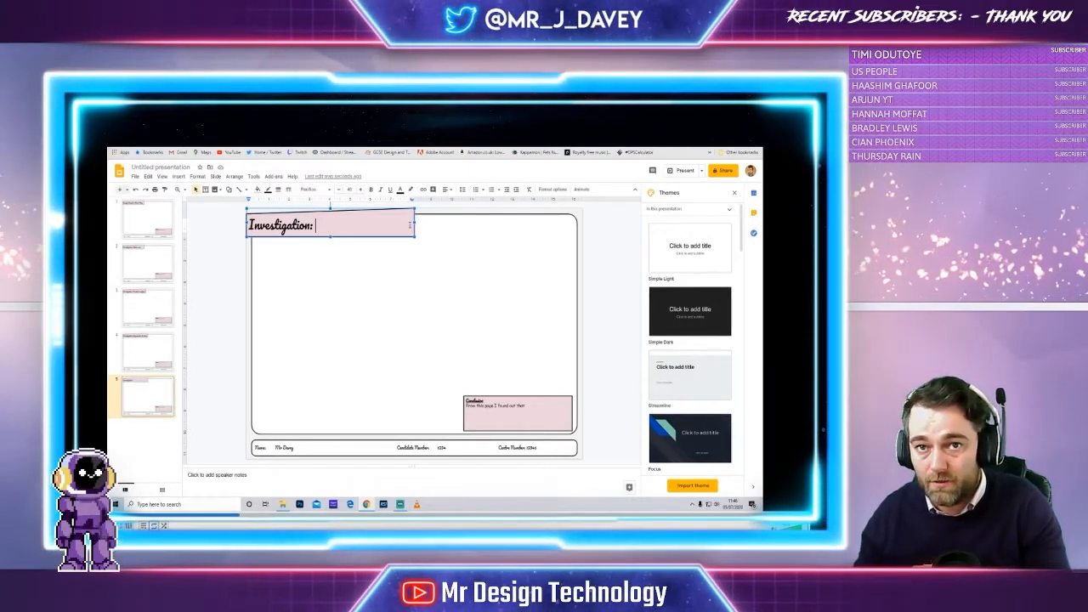
text(Moving parts)
key(BackSpace)
key(BackSpace)
key(BackSpace)
key(BackSpace)
key(BackSpace)
key(BackSpace)
key(BackSpace)
key(BackSpace)
key(BackSpace)
key(BackSpace)
key(BackSpace)
key(BackSpace)
key(BackSpace)
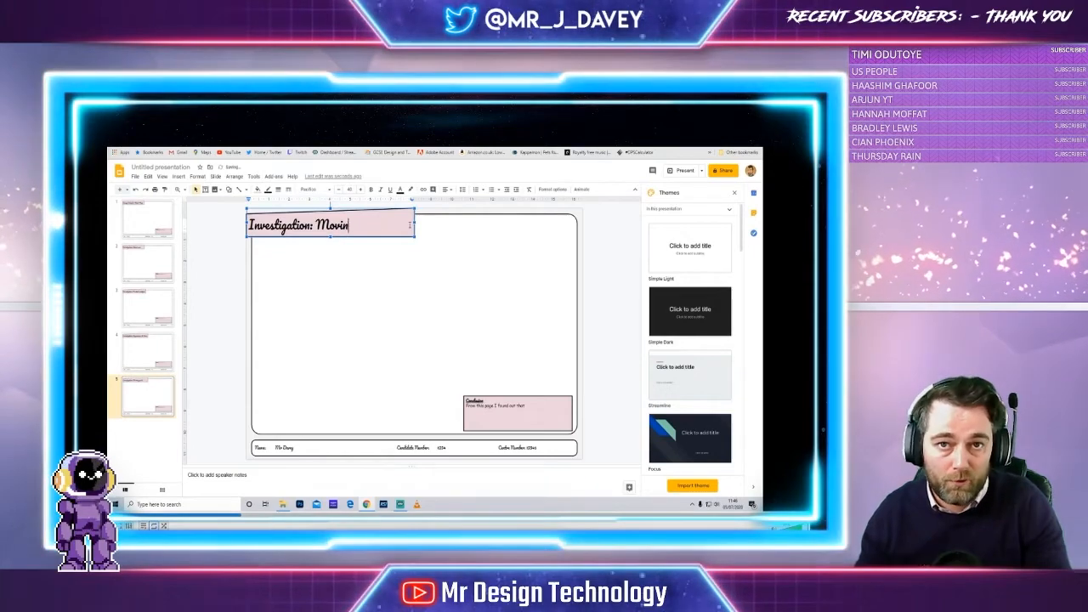
text(Add)
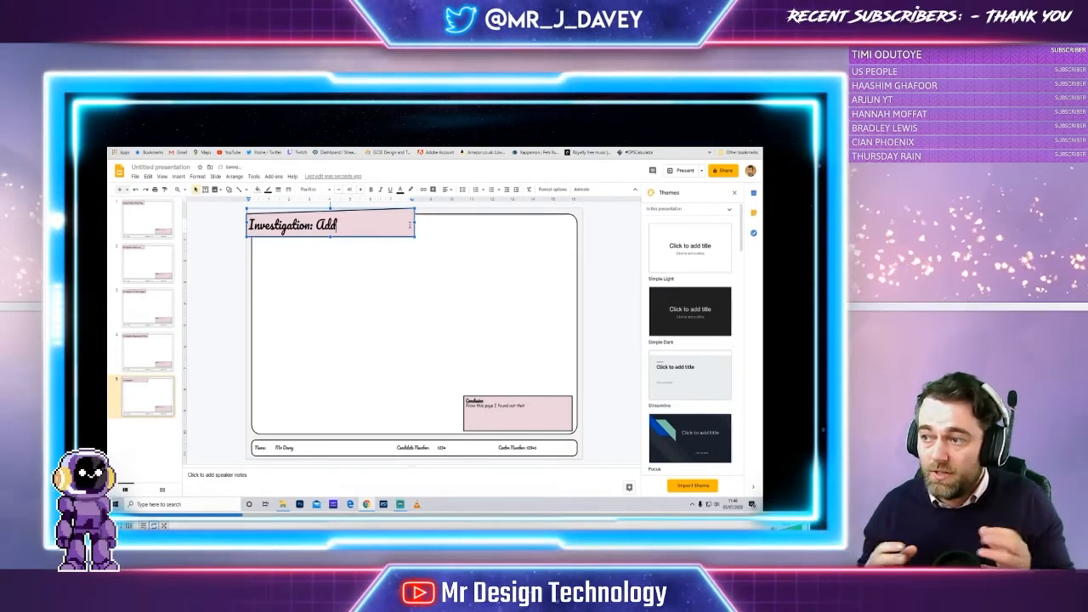
key(BackSpace)
key(BackSpace)
key(BackSpace)
Complete the fifth slide's title as Investigation: additional and duplicate that slide.
text(additional)
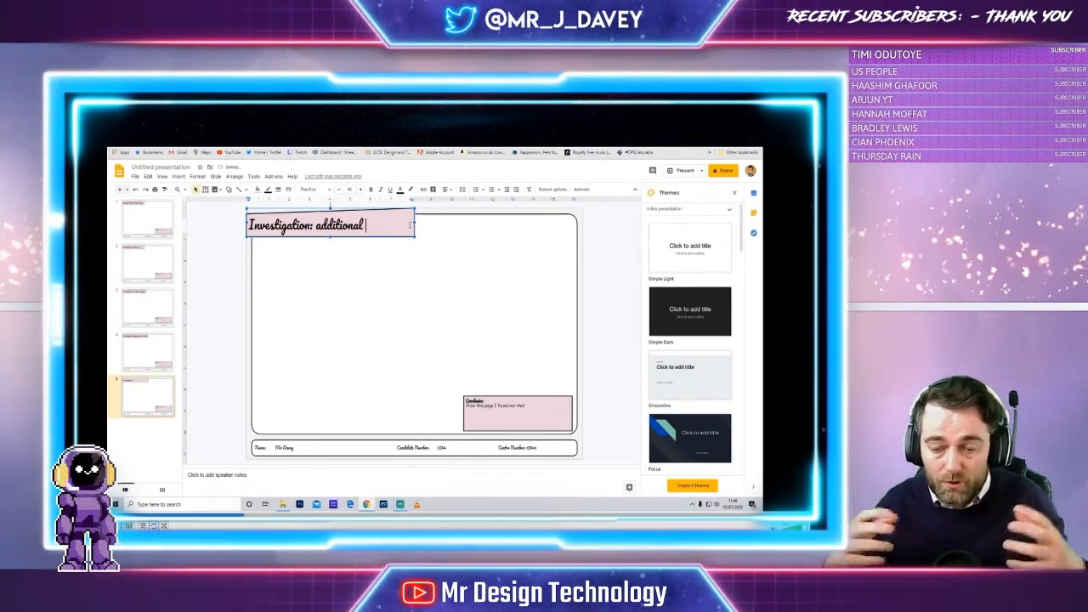
right_click(161, 192)
click(206, 218)
Replace the whole title on the sixth slide with Specification and shorten its Conclusion box from the upper edge.
triple_click(351, 225)
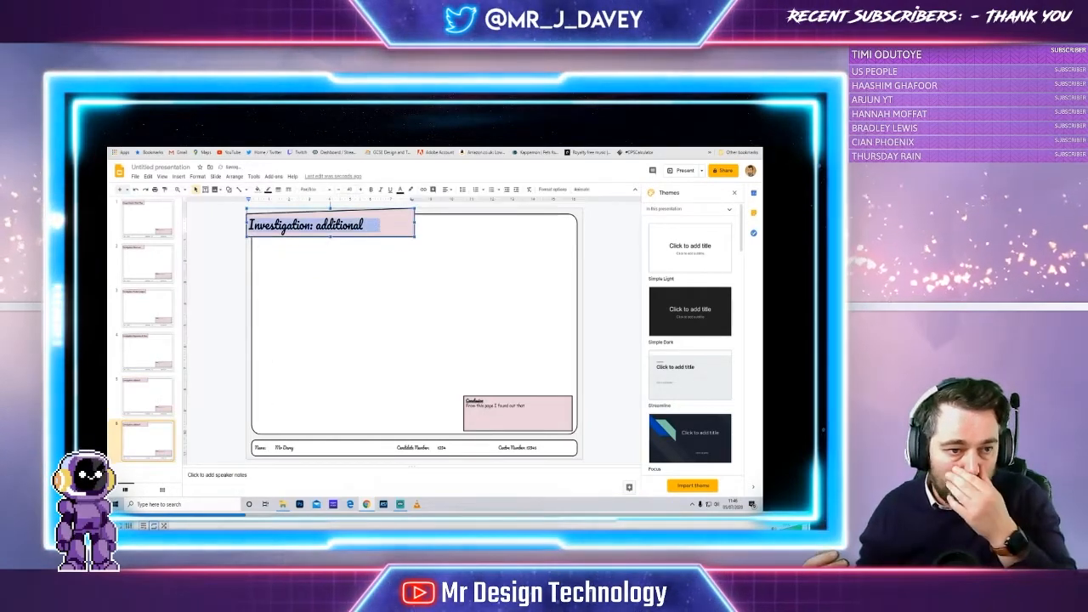
text(Specification)
click(232, 245)
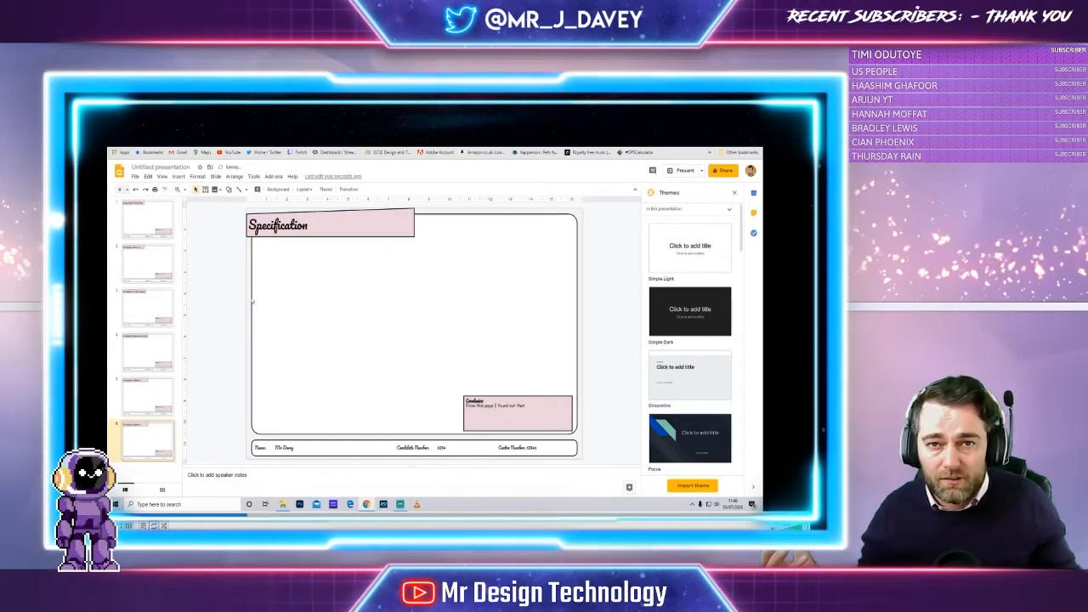
click(518, 394)
drag(518, 394, 518, 415)
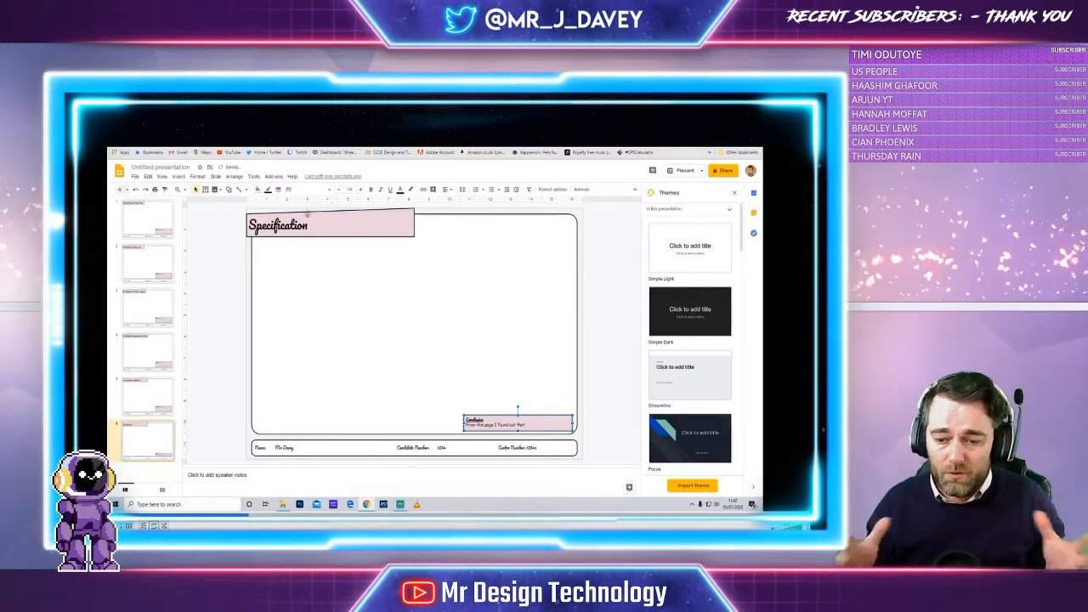
Insert a table with three columns and ten rows and place it just below the Specification title.
click(178, 177)
mouse_move(204, 247)
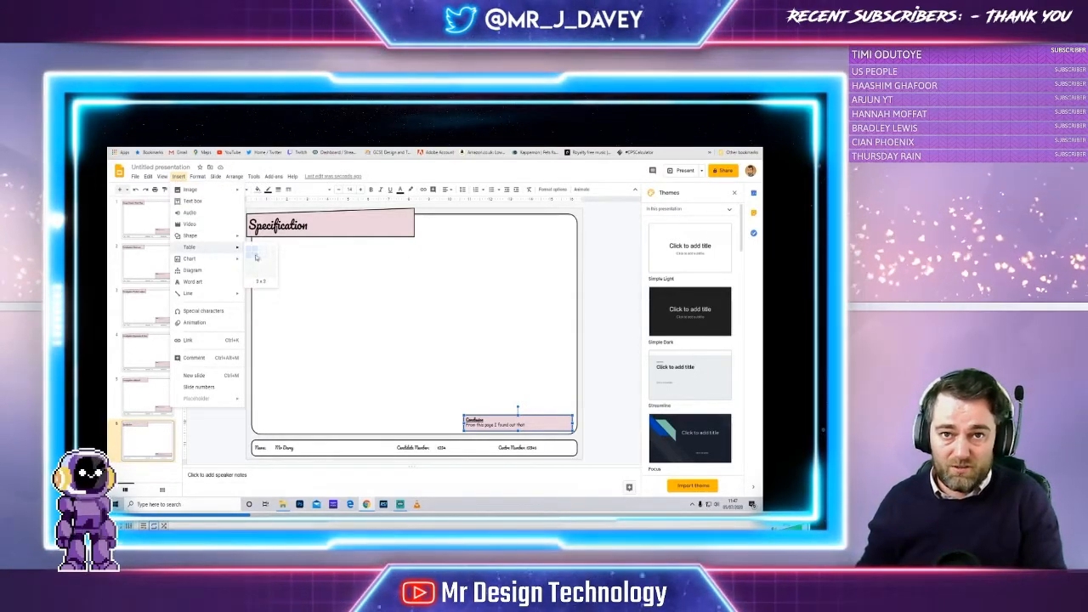
click(261, 311)
drag(344, 287, 338, 250)
Select all the table's cells, colour their borders black and set the border weight.
drag(310, 257, 512, 337)
right_click(465, 251)
click(445, 251)
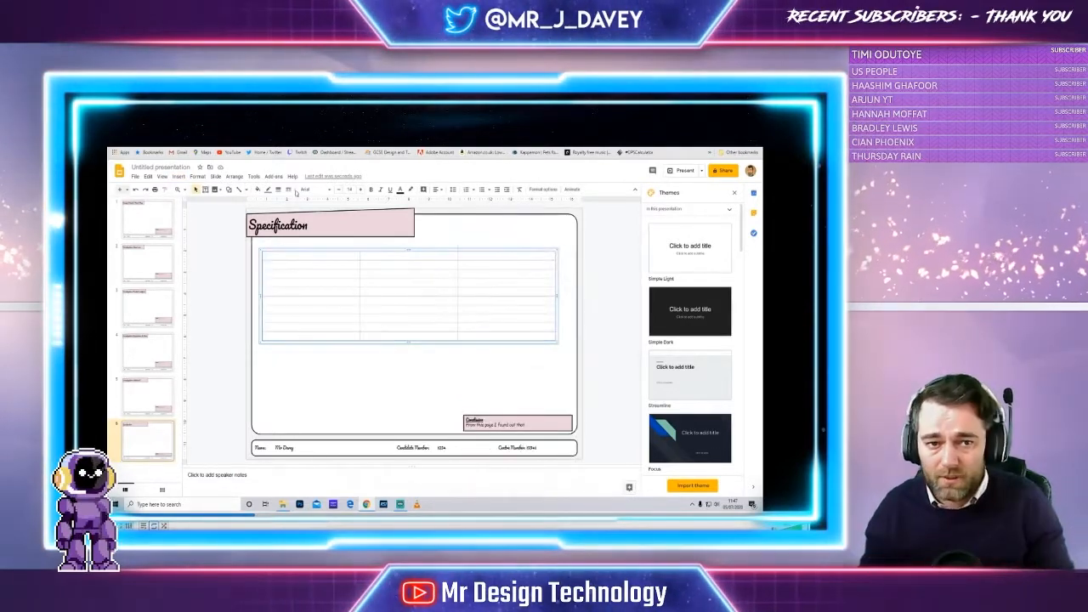
click(269, 191)
click(270, 213)
click(278, 189)
click(284, 215)
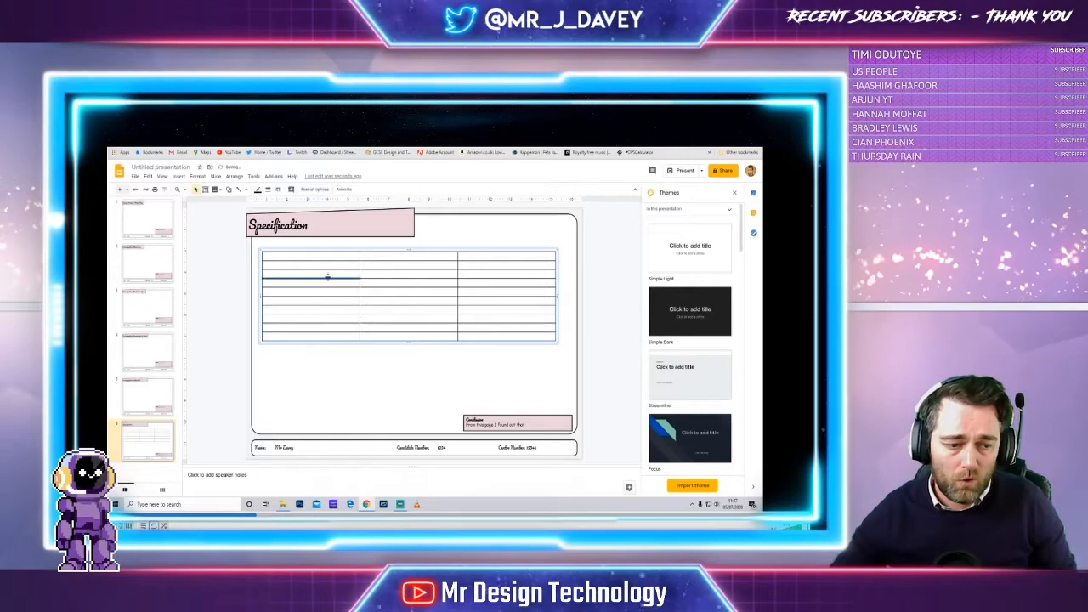
Fill the table's header row with the same light pink as the title shape.
drag(321, 258, 466, 261)
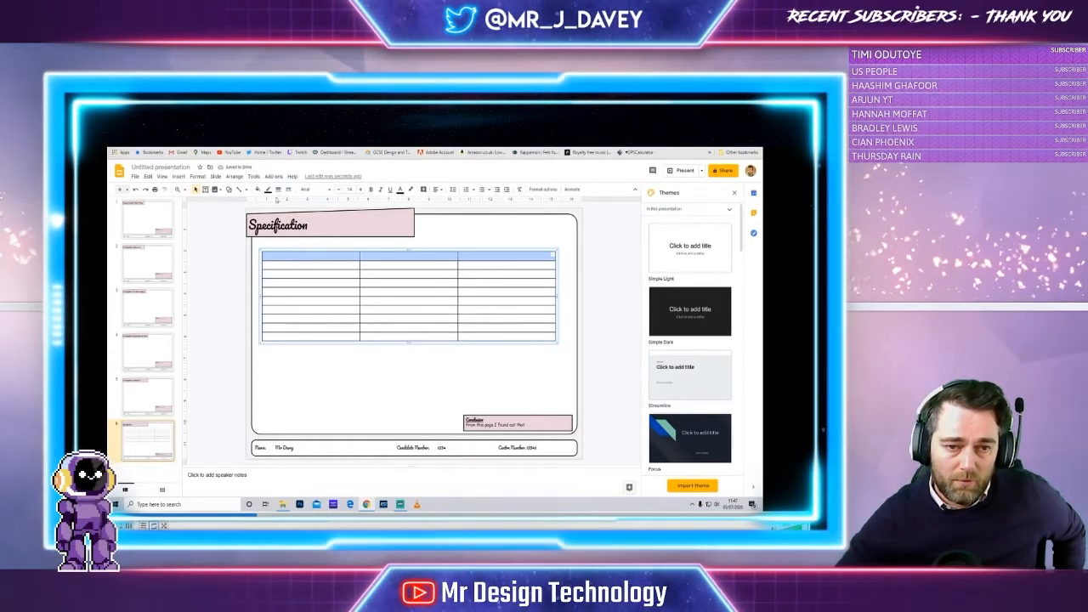
click(258, 189)
click(322, 228)
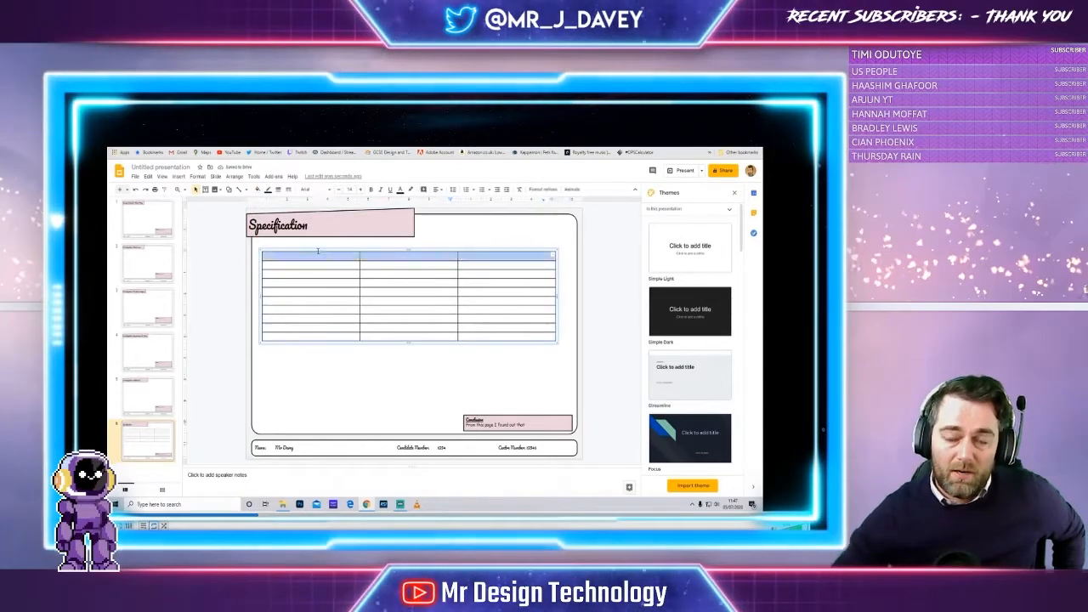
drag(347, 258, 489, 258)
click(258, 190)
click(326, 247)
Enter Specification point as the first column heading and set it in the title's script font.
click(300, 258)
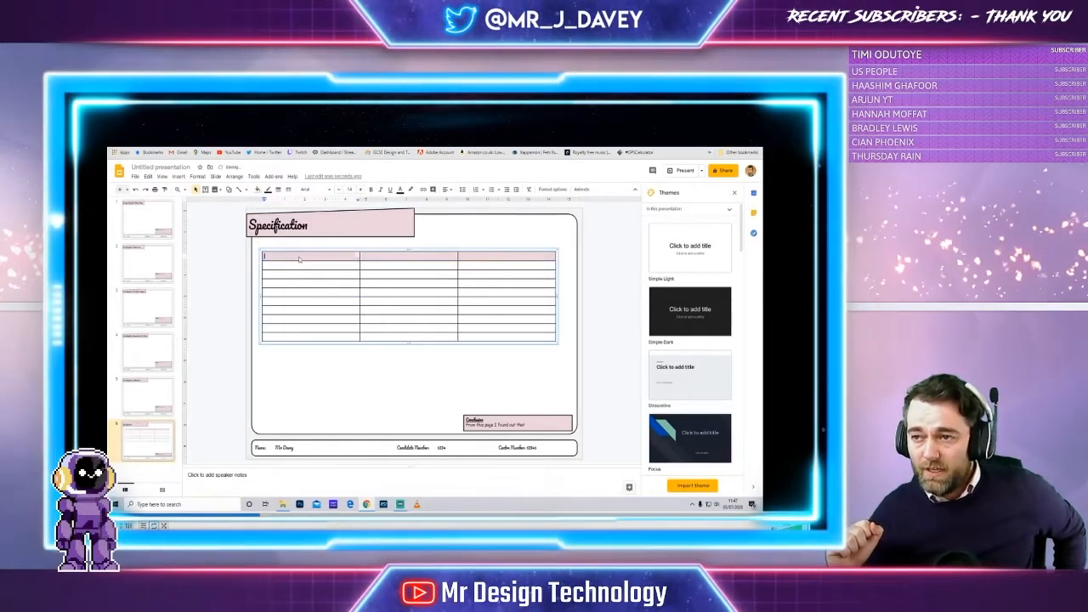
text(Specification point)
drag(300, 258, 265, 257)
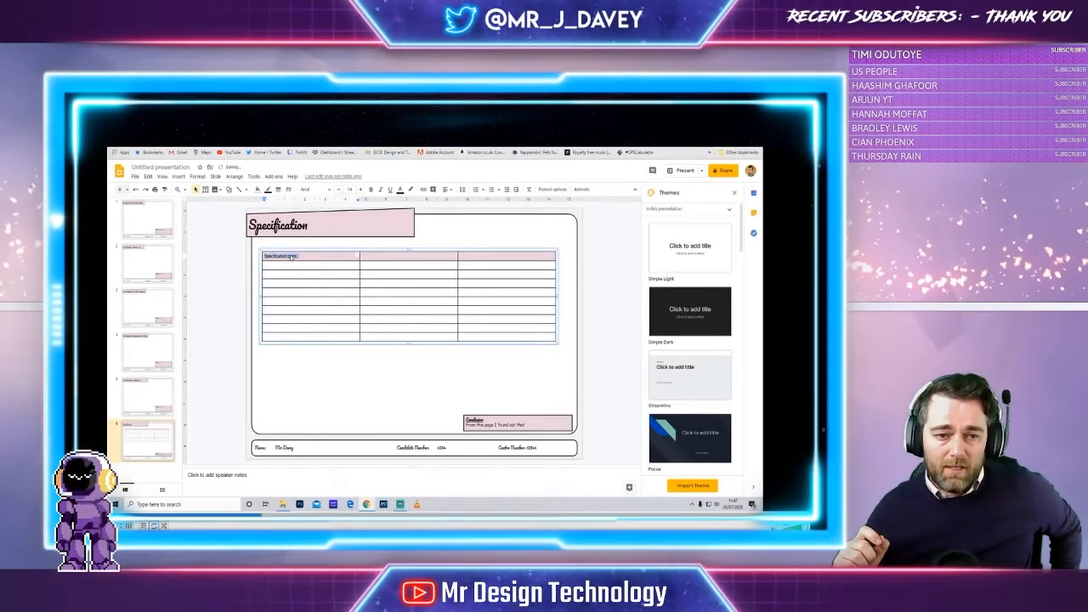
click(326, 189)
click(345, 216)
click(356, 259)
Enter Consideration as the second column heading and set it in the title's script font.
click(361, 258)
text(Considerati)
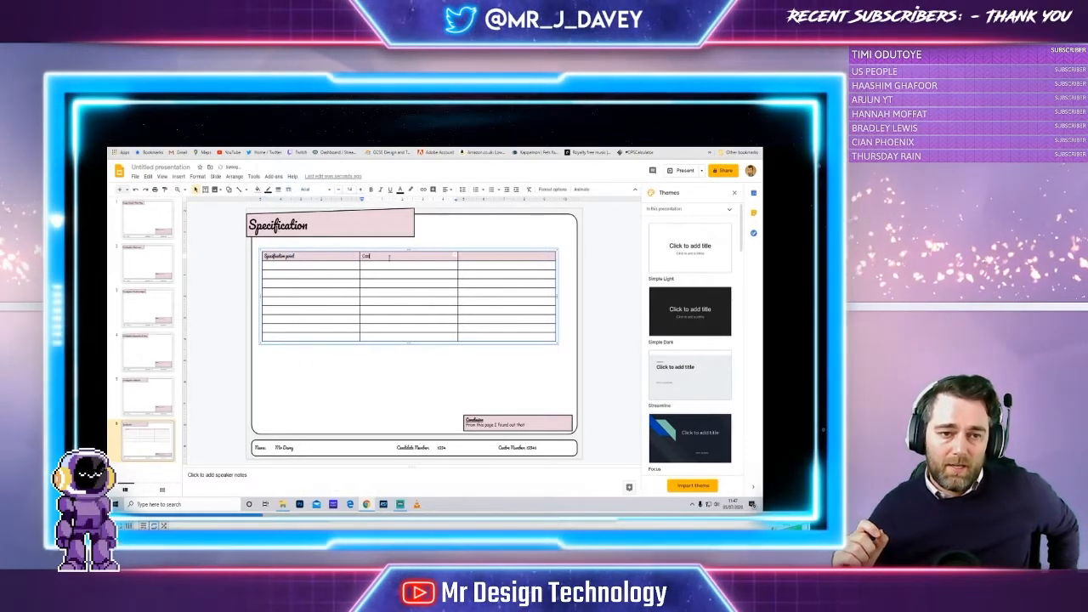
drag(362, 258, 389, 257)
click(327, 190)
click(326, 219)
Enter Possible test as the third column heading and set it in the title's script font.
click(484, 256)
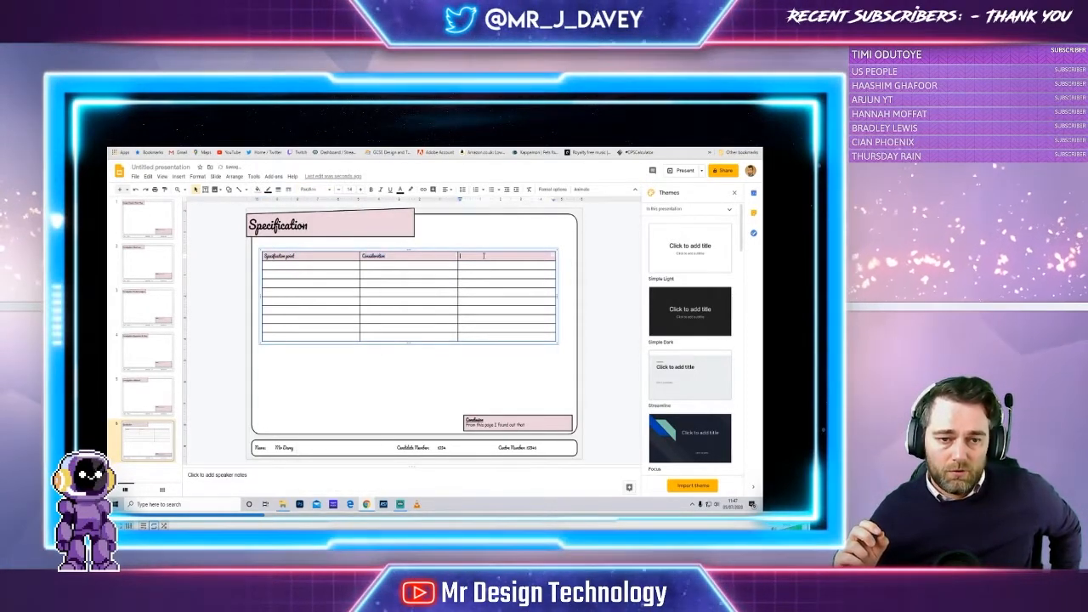
text(From)
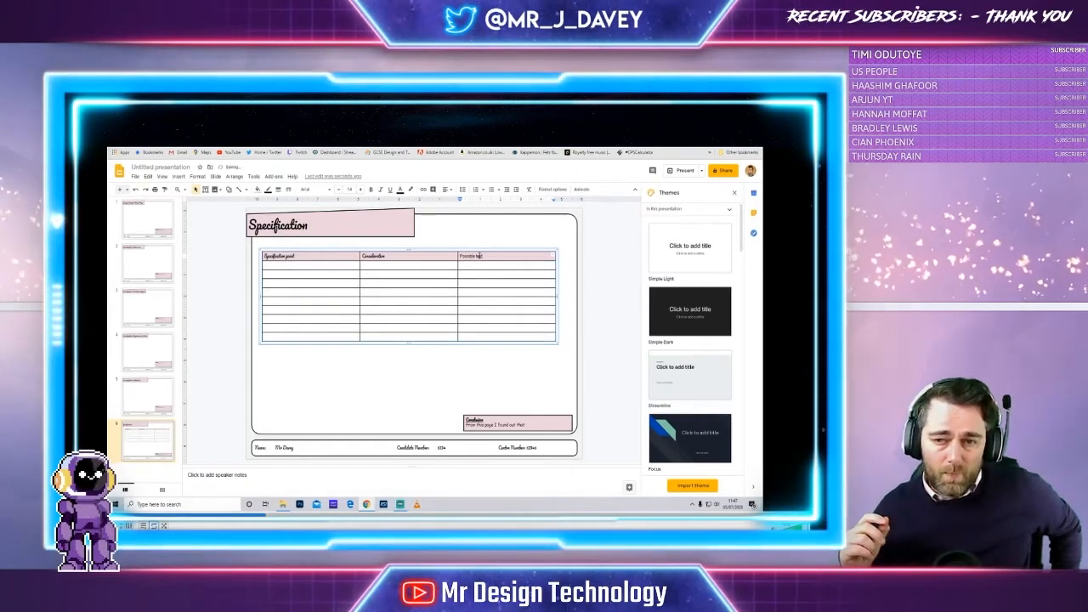
drag(482, 256, 460, 256)
click(317, 189)
click(324, 217)
click(473, 264)
Add a bullet point reading My product must in the first cell under Specification point.
click(270, 265)
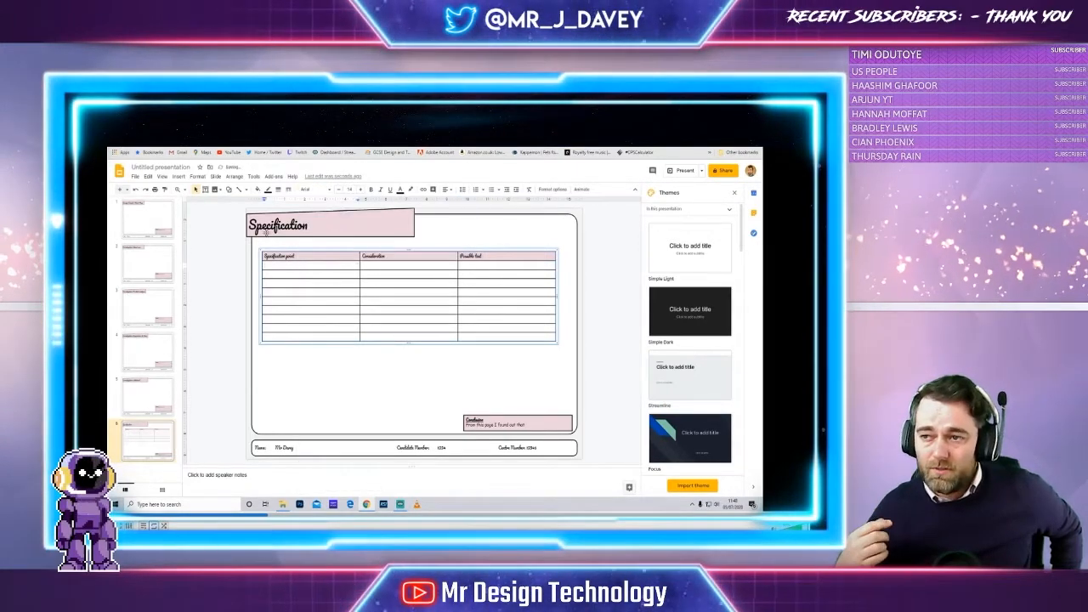
click(491, 191)
text(My pr)
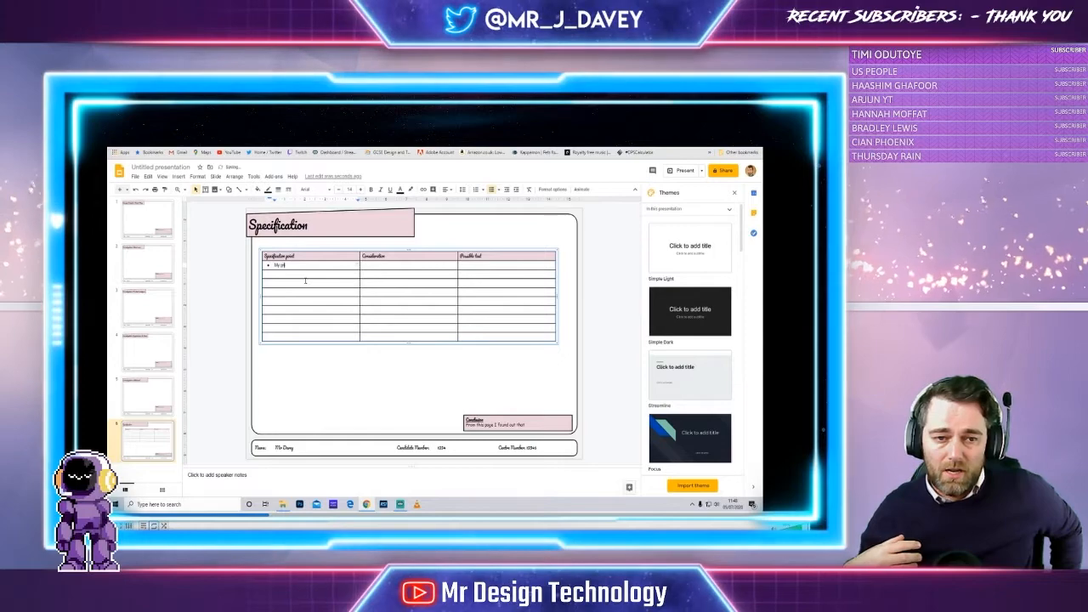
text(inted mod)
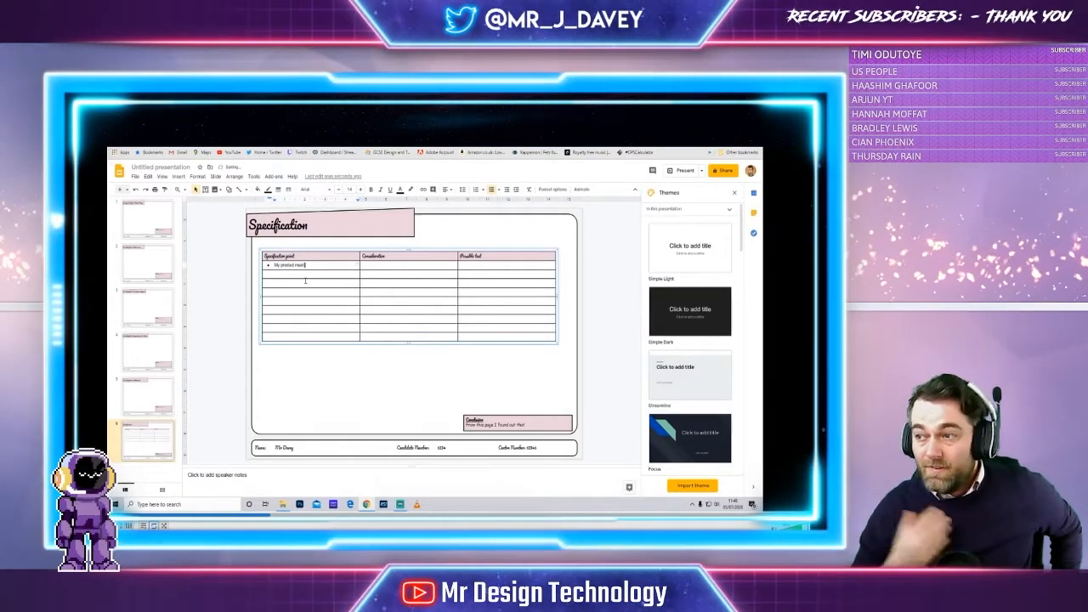
Insert a column before Specification point, then narrow both the new column and the Specification point column.
right_click(511, 254)
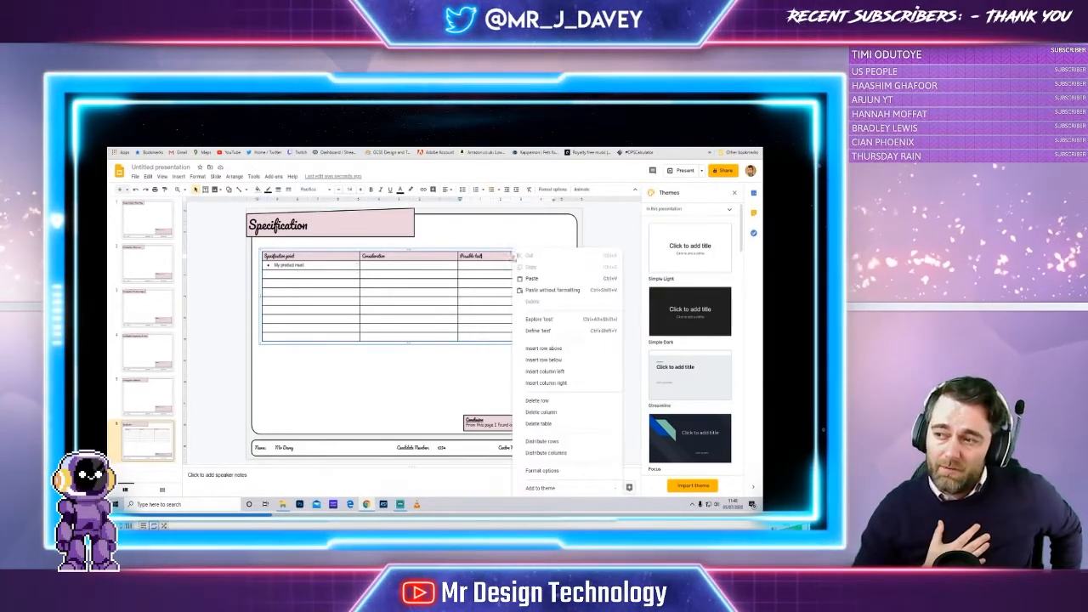
right_click(330, 260)
click(326, 291)
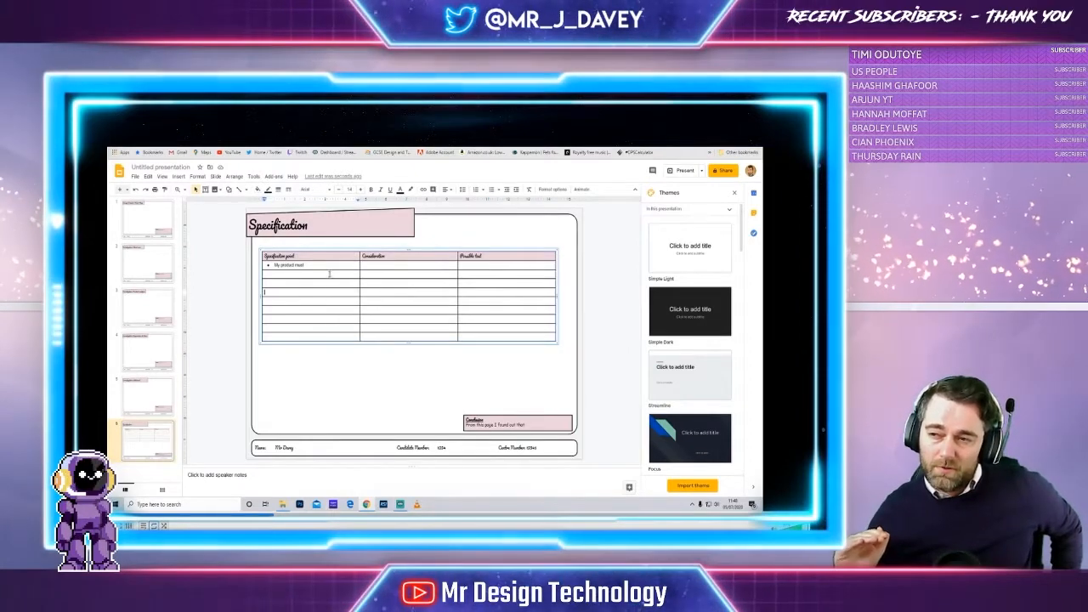
right_click(329, 272)
click(384, 359)
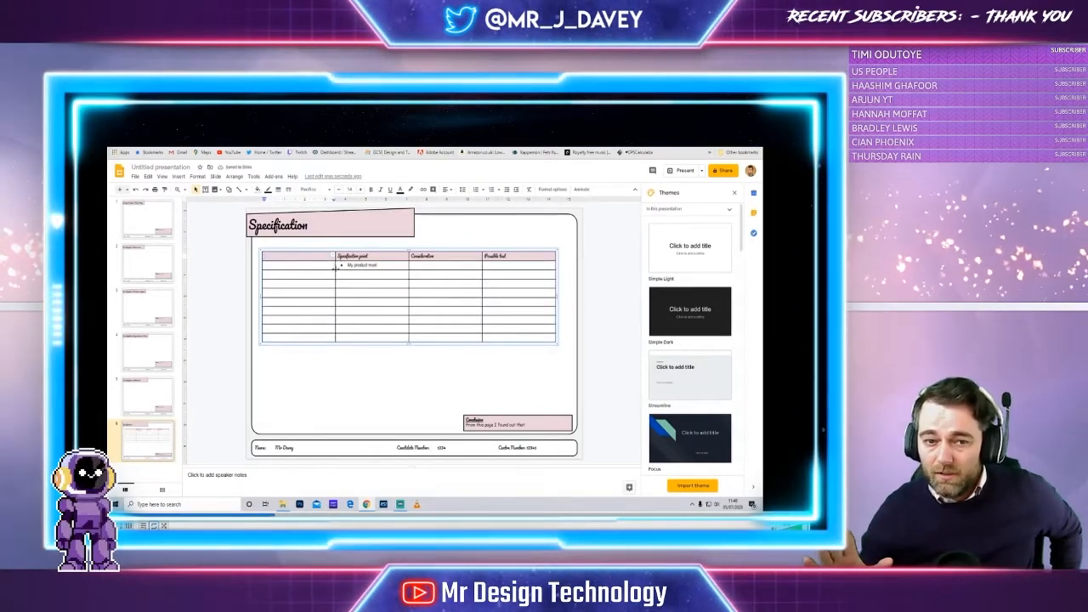
drag(336, 266, 295, 266)
drag(409, 266, 358, 266)
Enter Form in the first cell under the blank heading and set it and the empty cells below in the title's script font.
click(286, 267)
text(Form)
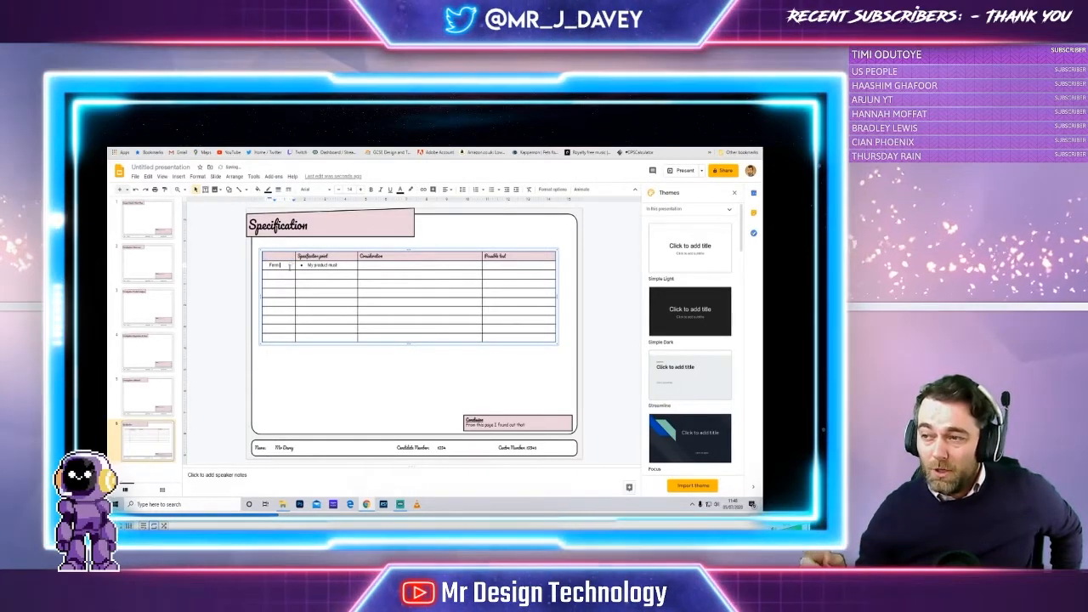
right_click(279, 265)
click(278, 265)
double_click(276, 265)
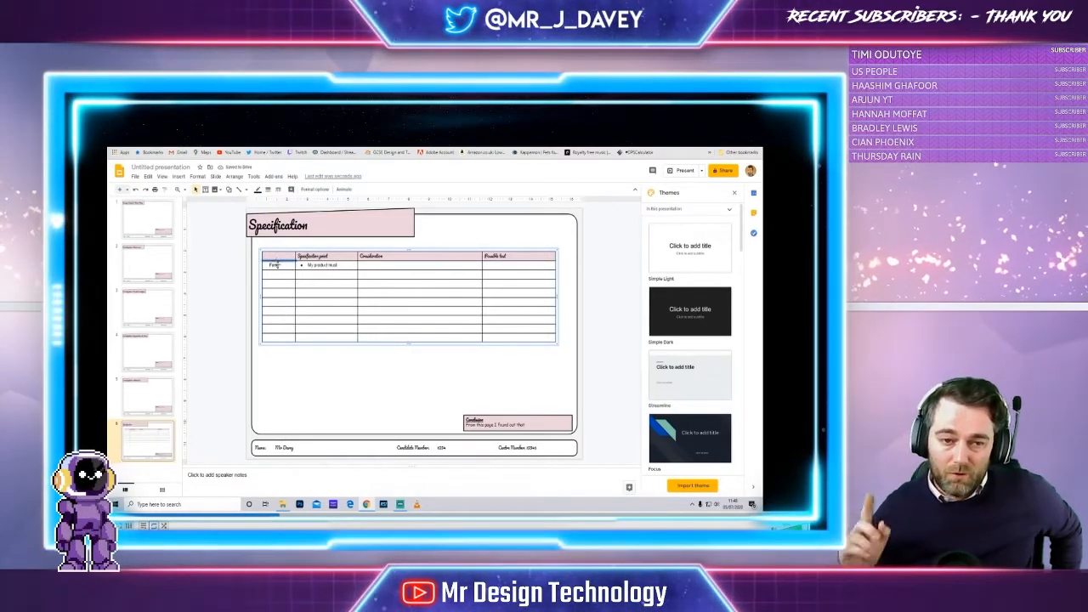
click(317, 189)
click(323, 254)
drag(281, 277, 281, 334)
click(317, 189)
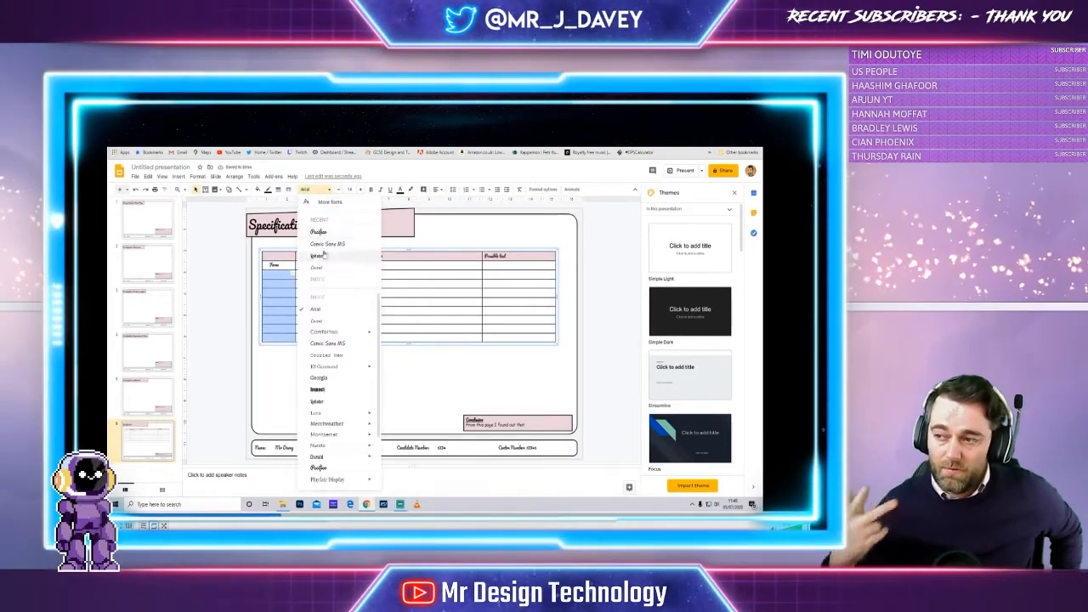
click(323, 254)
Enter Function in the cell below Form and left-align both row labels.
click(286, 278)
text(Function)
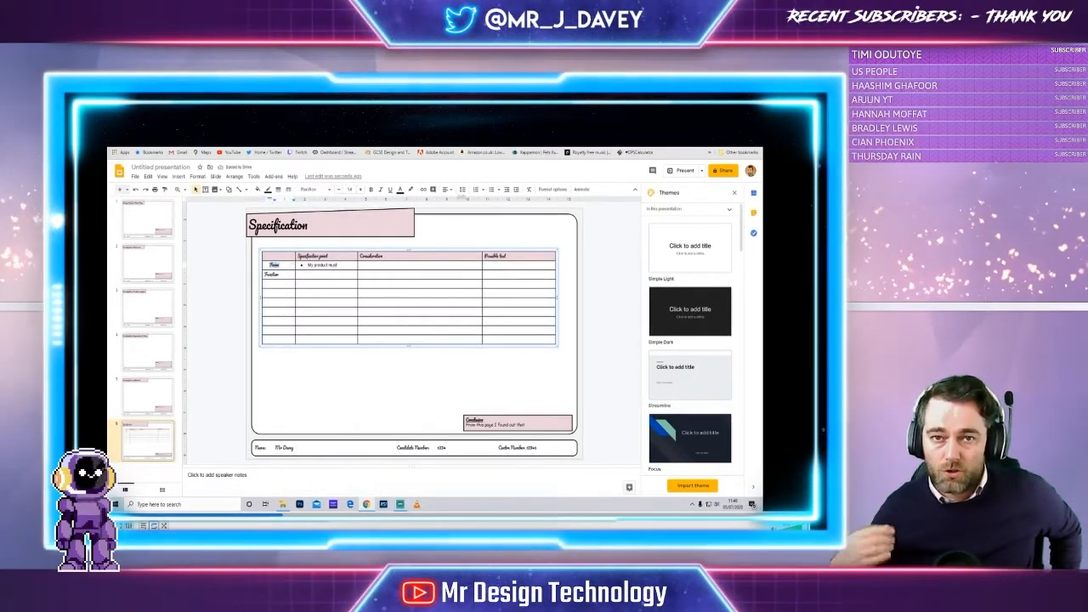
double_click(272, 274)
click(449, 189)
click(457, 201)
double_click(273, 265)
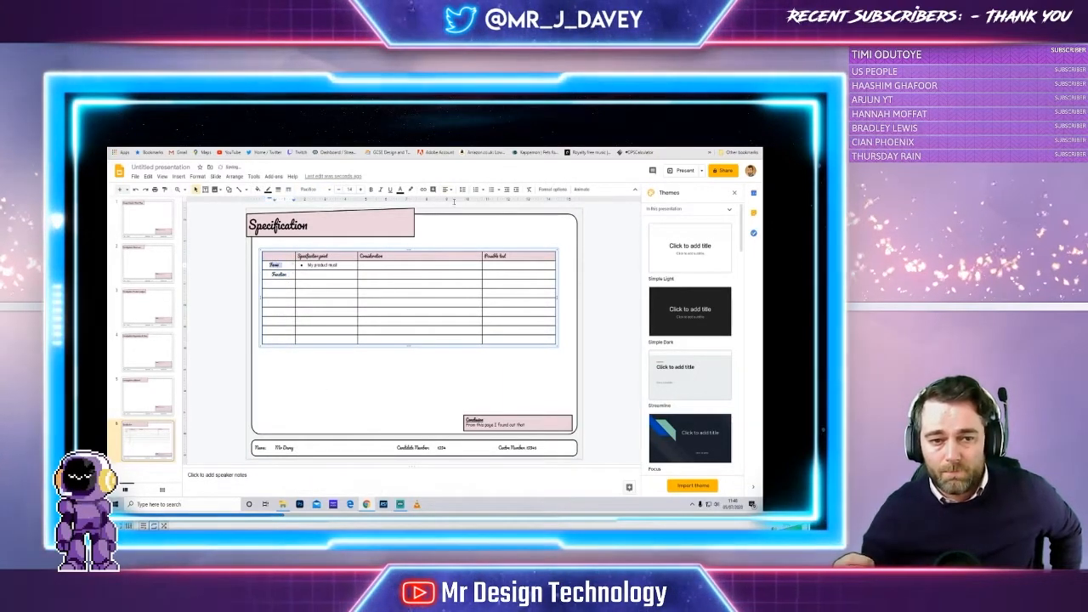
click(449, 190)
click(457, 204)
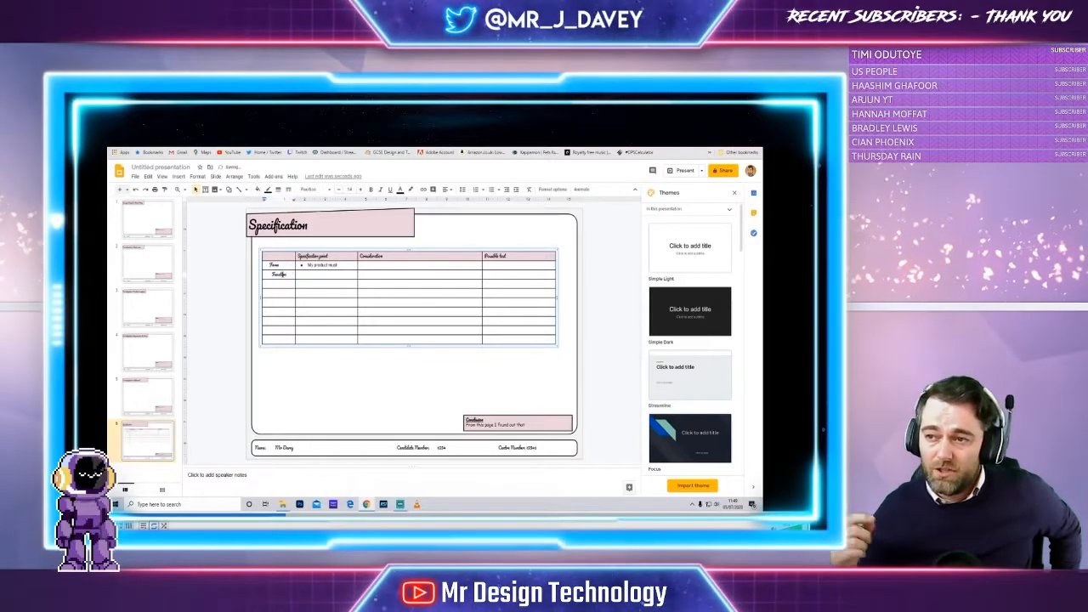
click(449, 190)
click(447, 203)
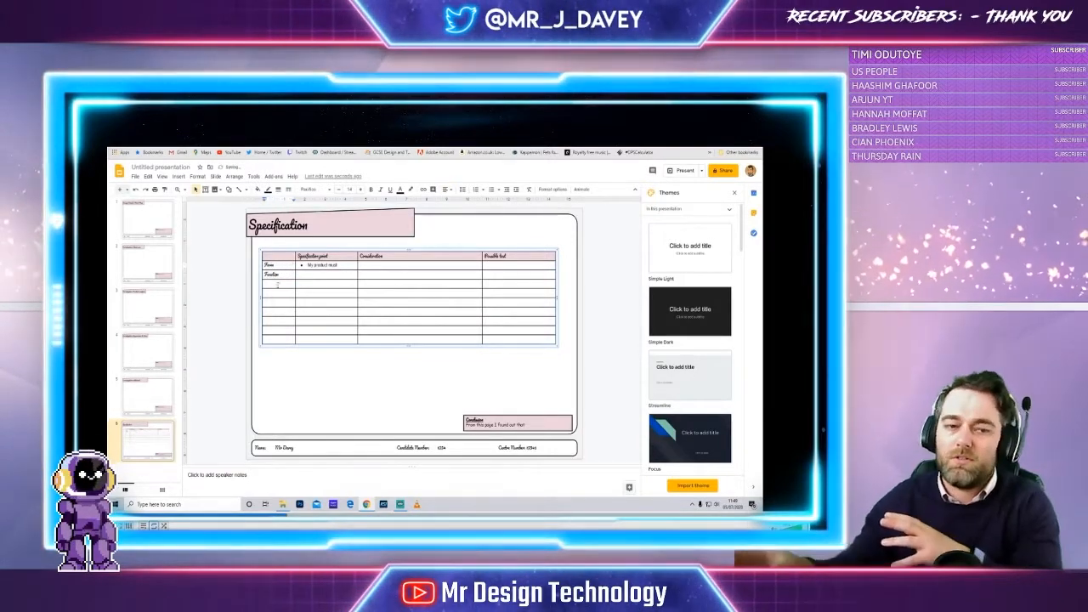
Continue the row labels down the first column, including Cost, Sustainability and User needs.
text(User)
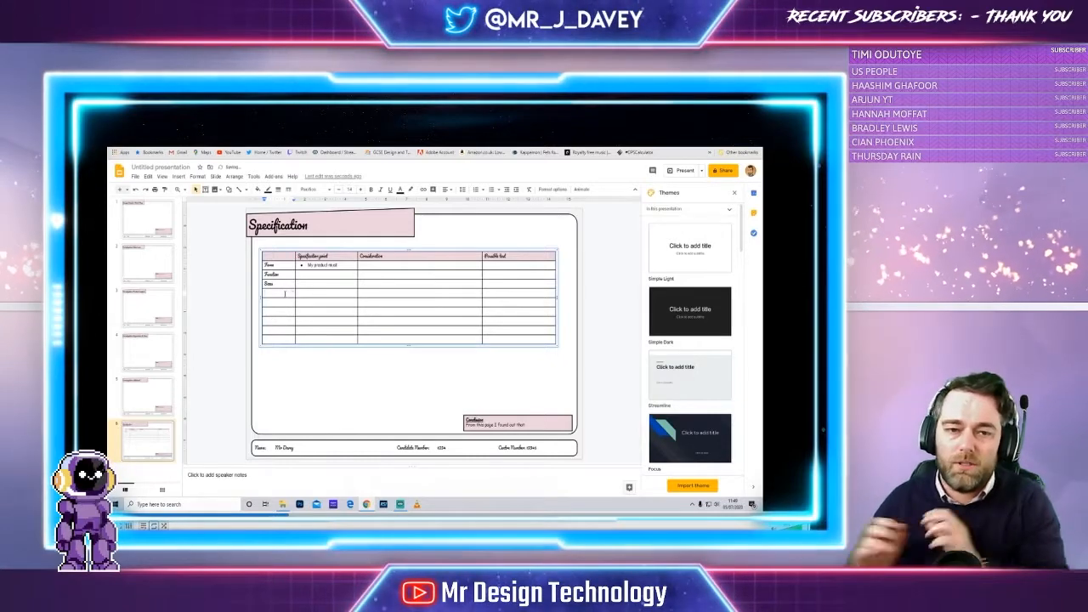
click(275, 301)
text(Sustainability)
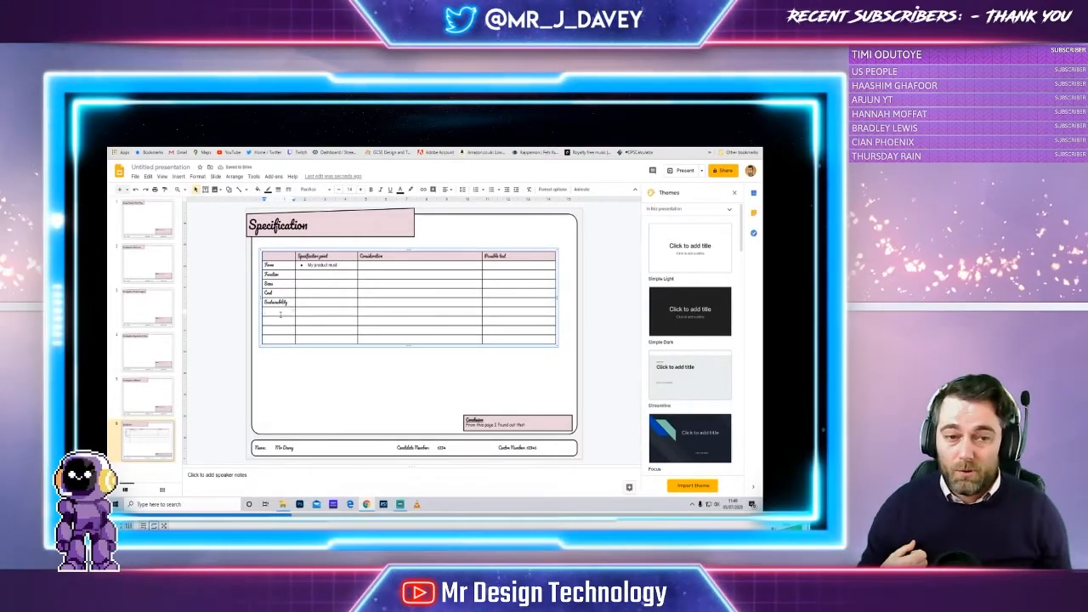
text(Dimensions)
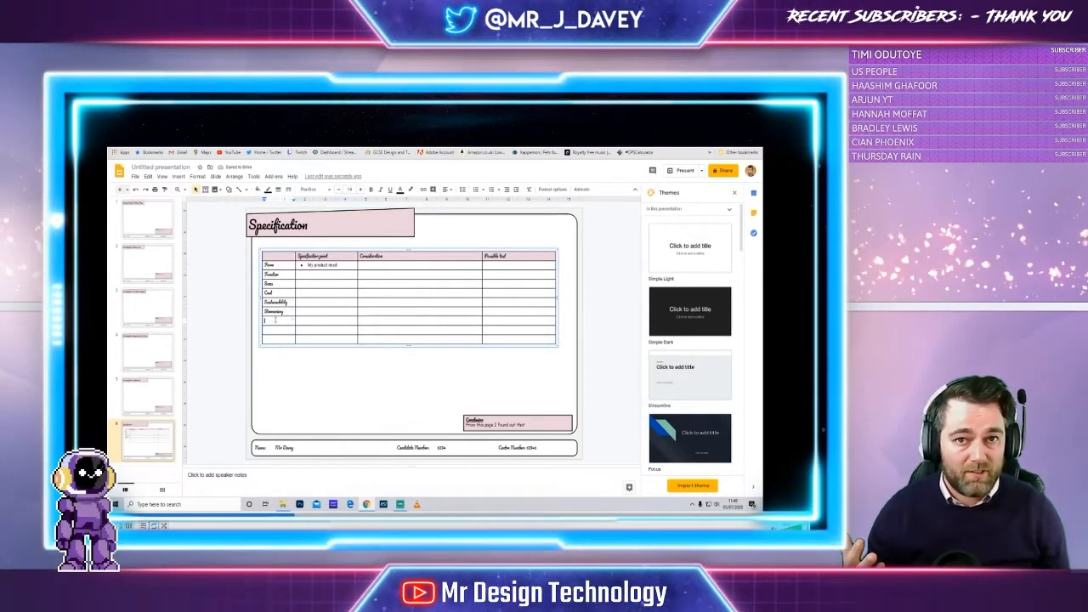
text(User needs)
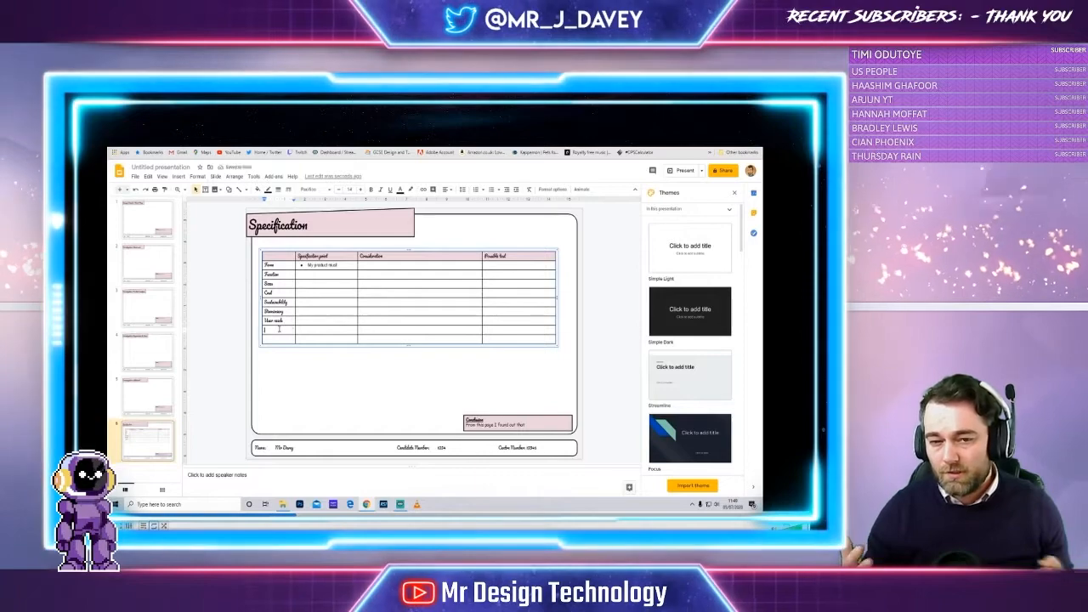
click(278, 331)
text(User requirement)
right_click(282, 336)
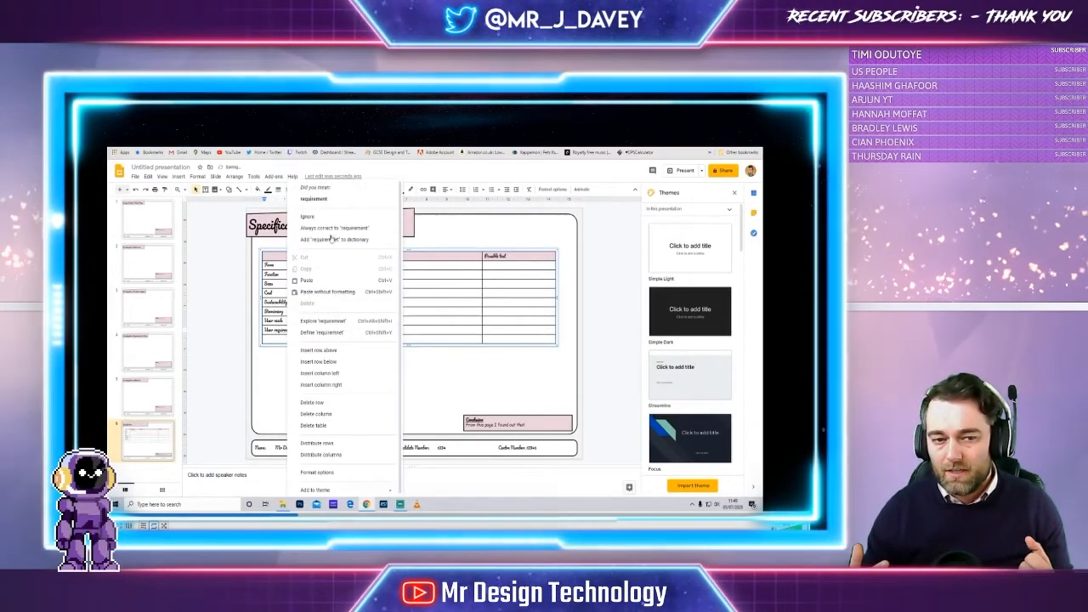
key(Escape)
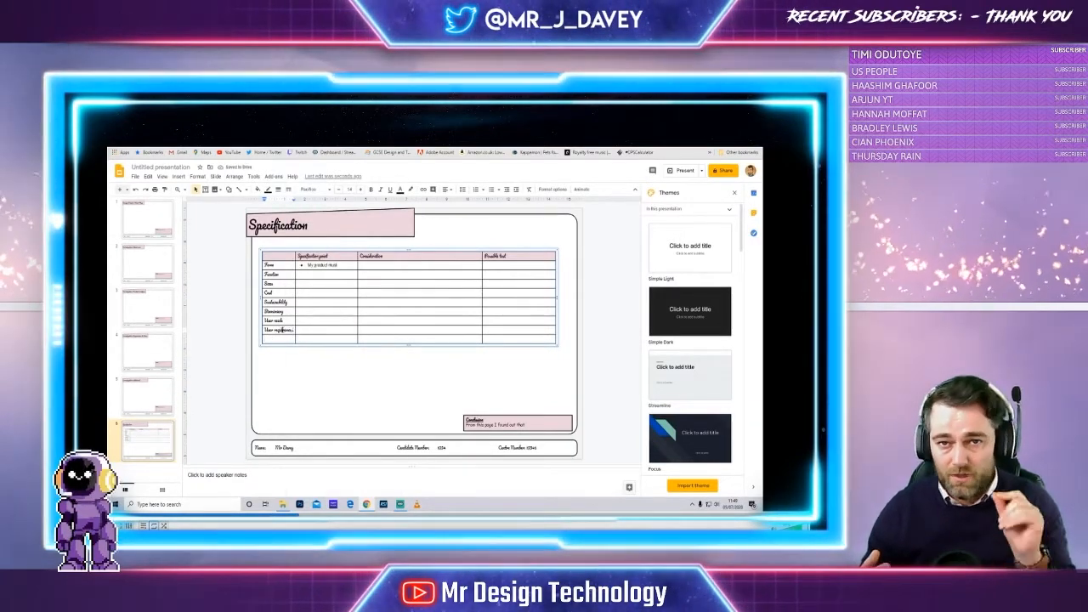
double_click(285, 330)
key(BackSpace)
key(BackSpace)
key(BackSpace)
key(BackSpace)
key(BackSpace)
Enter Material components as the row label below User needs.
text(mat)
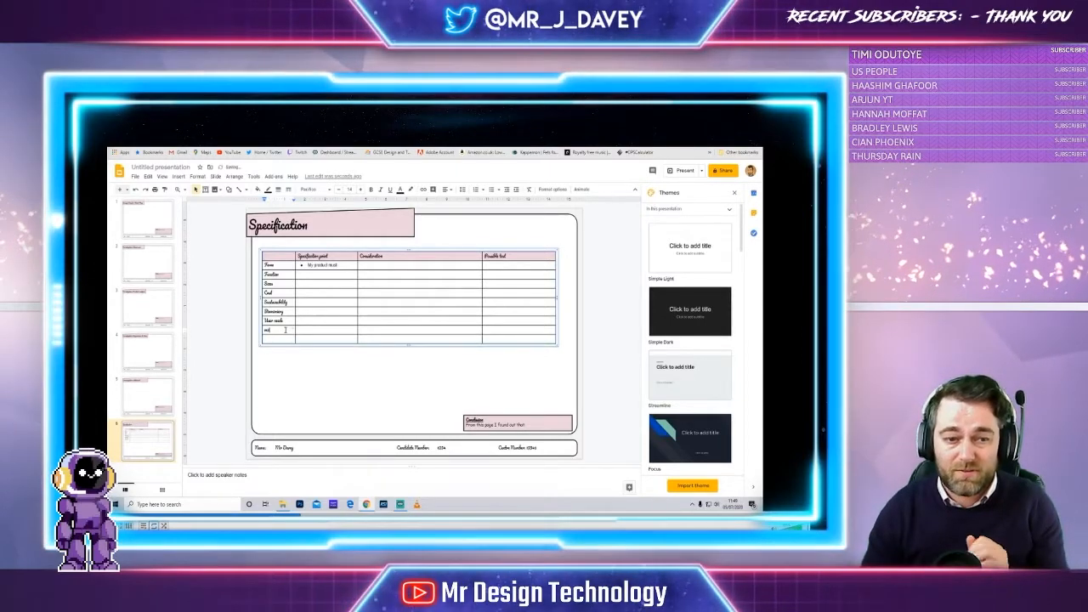
key(BackSpace)
text(Mate)
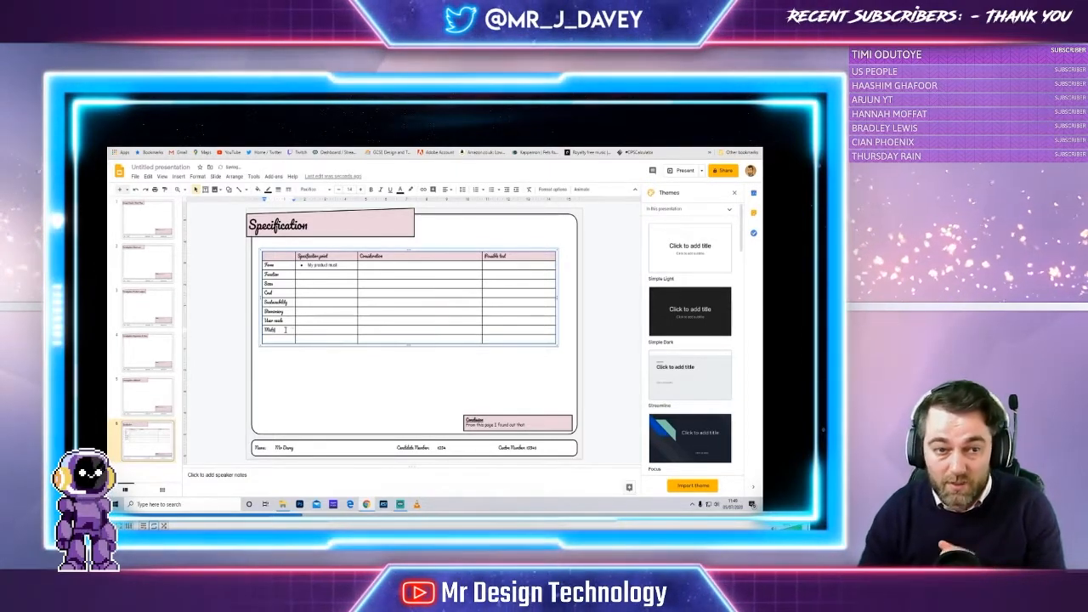
text(rial)
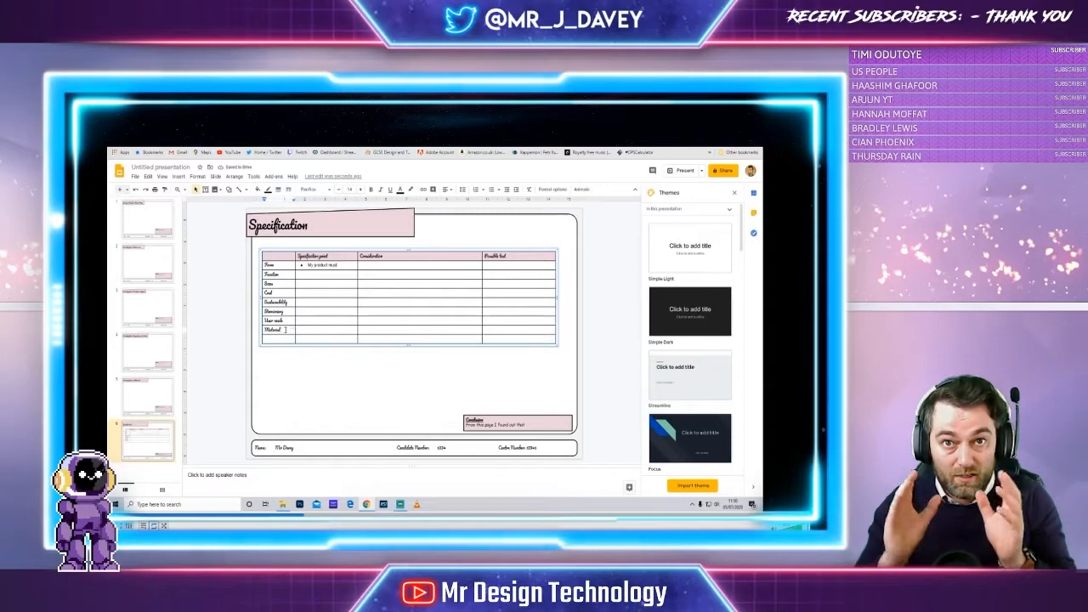
text( components)
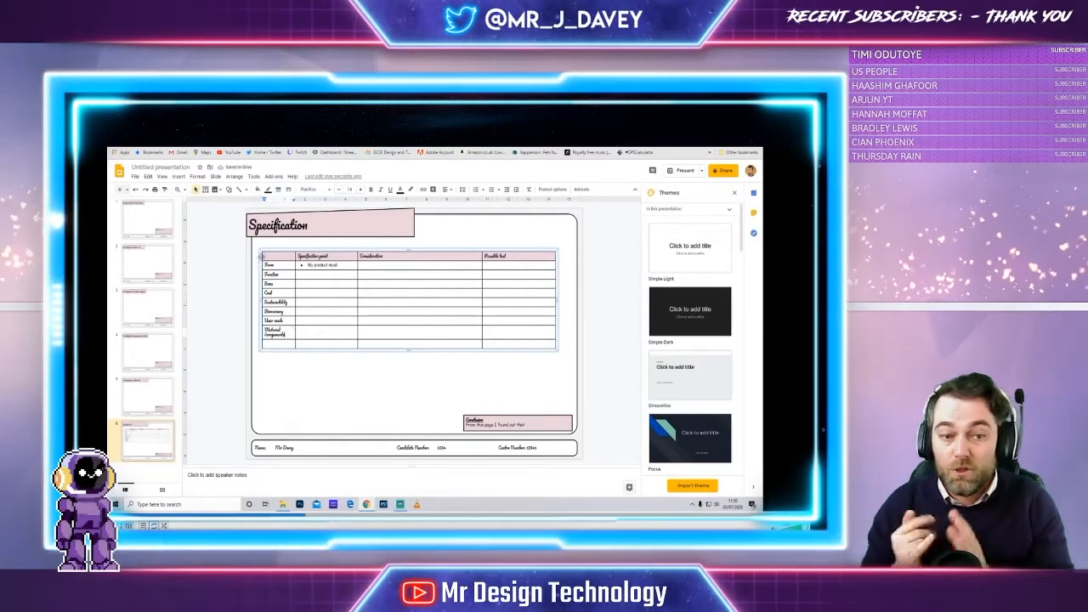
Widen the table on both sides to nearly fill the page frame and enter Safety as the last row label.
drag(262, 259, 256, 259)
drag(558, 300, 574, 300)
click(293, 338)
text(Safety)
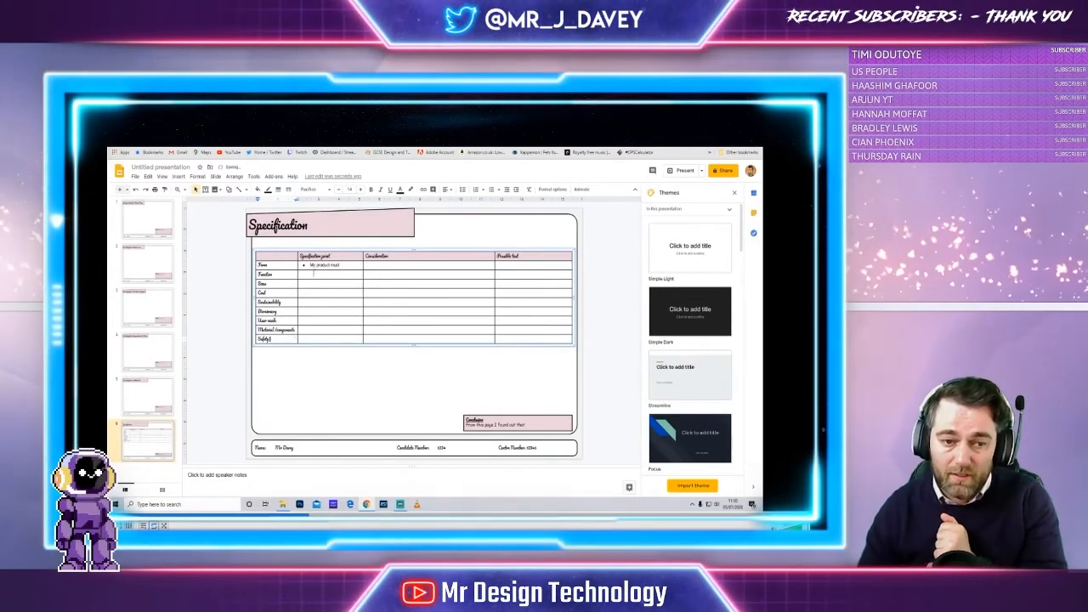
Copy the My product must bullet from the Form row into the next three cells, down to the Cost row.
drag(309, 266, 340, 265)
right_click(334, 265)
click(347, 284)
click(325, 276)
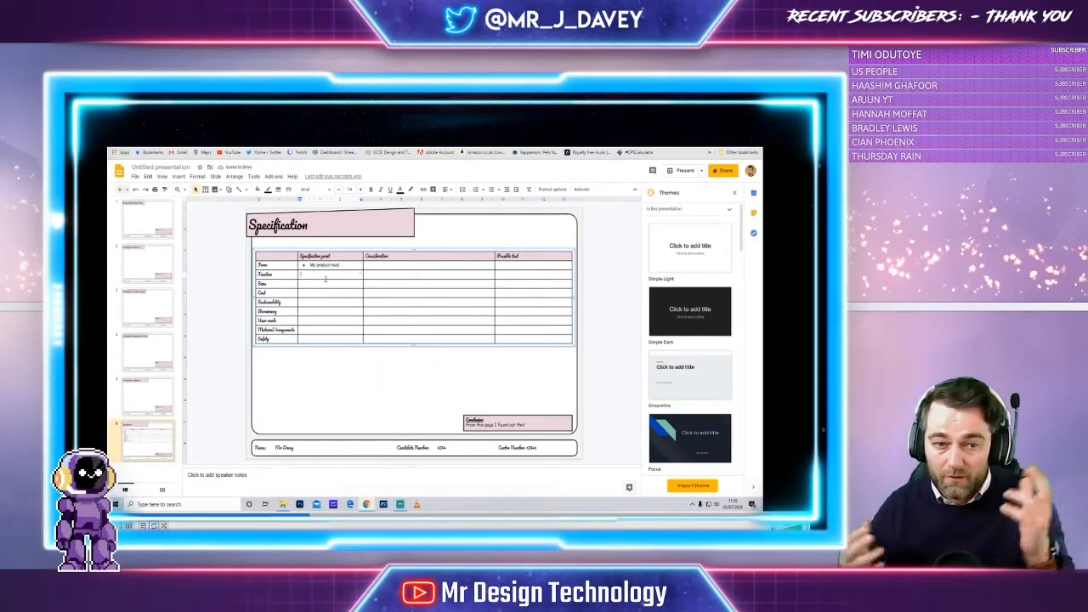
right_click(324, 275)
click(344, 304)
click(321, 285)
right_click(321, 284)
click(341, 313)
click(313, 293)
right_click(312, 293)
click(339, 320)
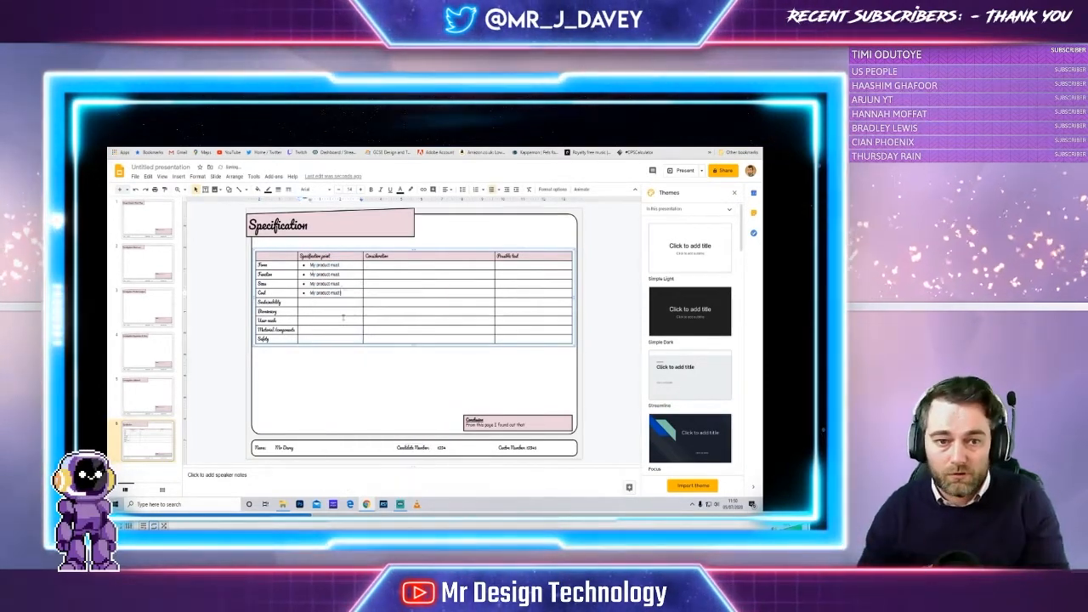
Paste the My product must bullet into the remaining cells down to Safety and widen the Specification point column.
drag(358, 265, 370, 312)
right_click(329, 294)
click(345, 265)
click(323, 302)
key(ctrl+v)
key(ctrl+c)
click(324, 312)
key(ctrl+v)
click(368, 312)
click(399, 260)
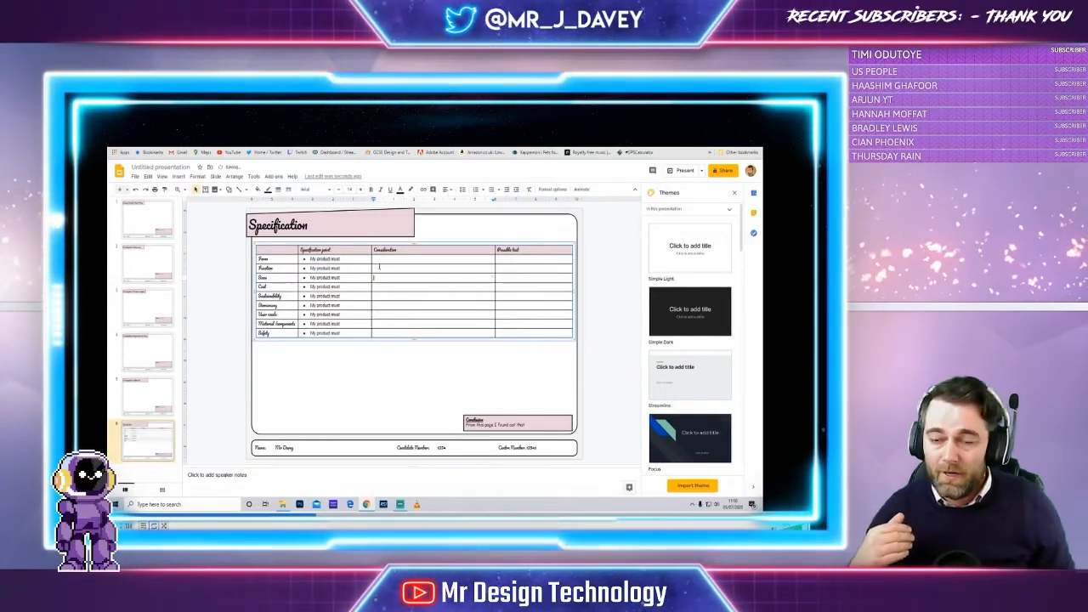
text(The)
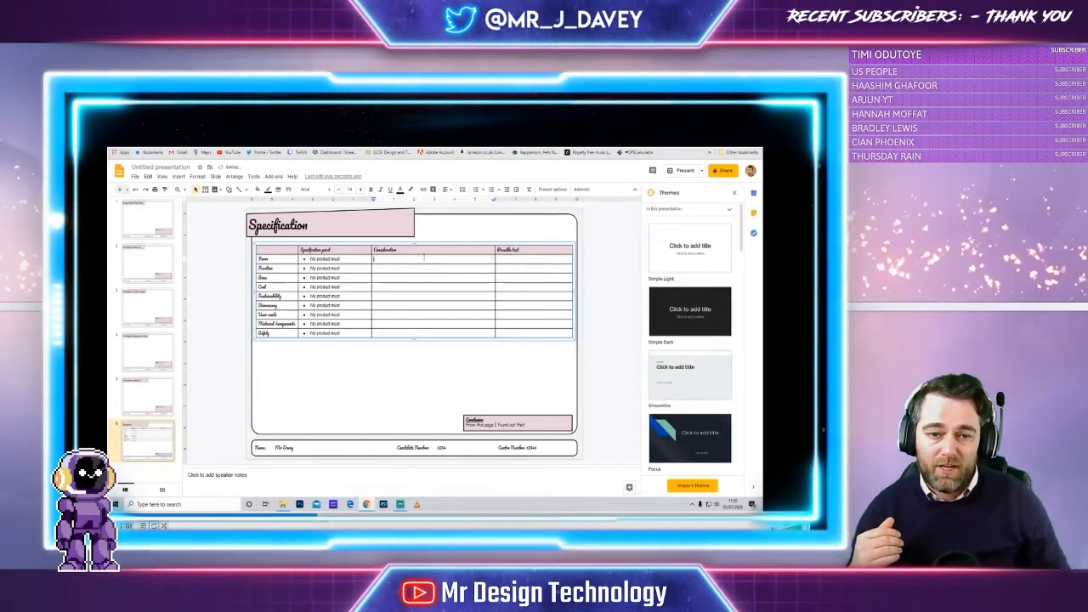
click(390, 374)
click(348, 259)
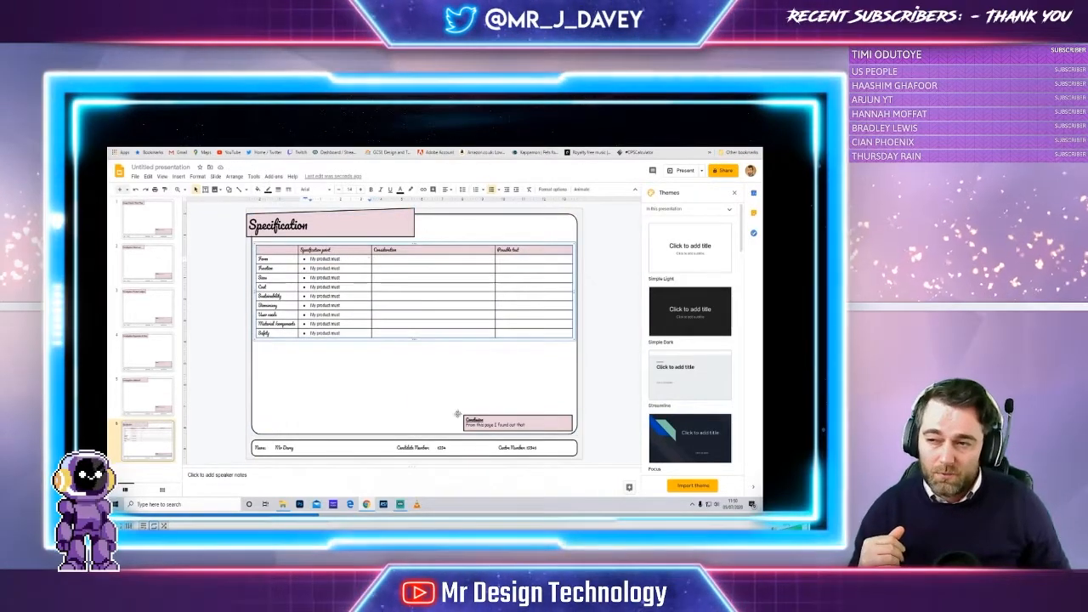
Stretch the Conclusion box across the full width of the table and make it slightly taller.
click(513, 417)
drag(464, 424, 258, 425)
drag(415, 415, 415, 408)
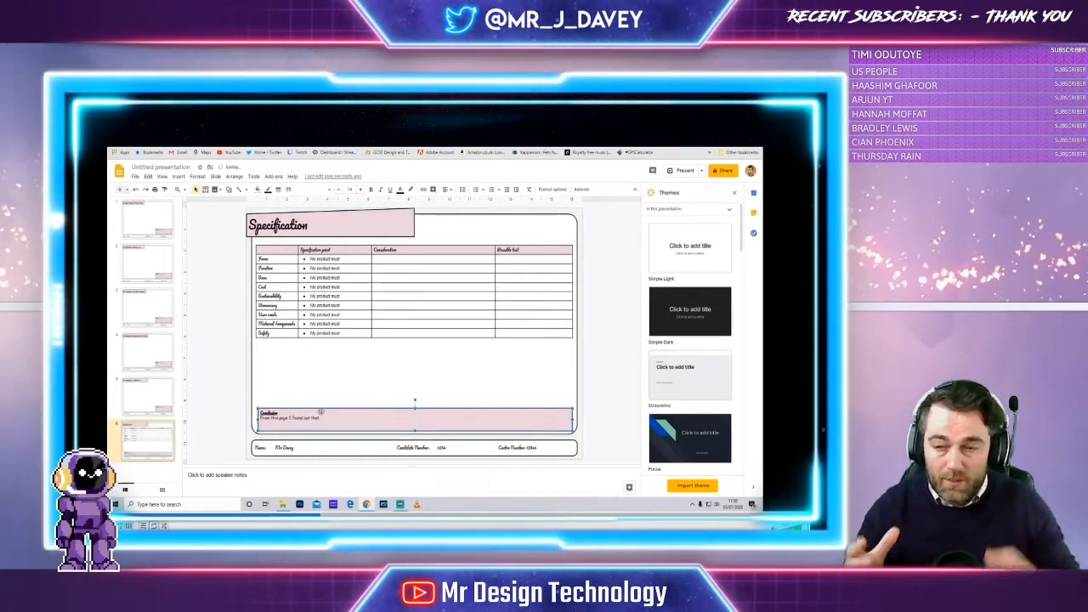
Fill out the Safety row's specification point with the word EXAMPLE repeated over several lines after My product must.
click(341, 332)
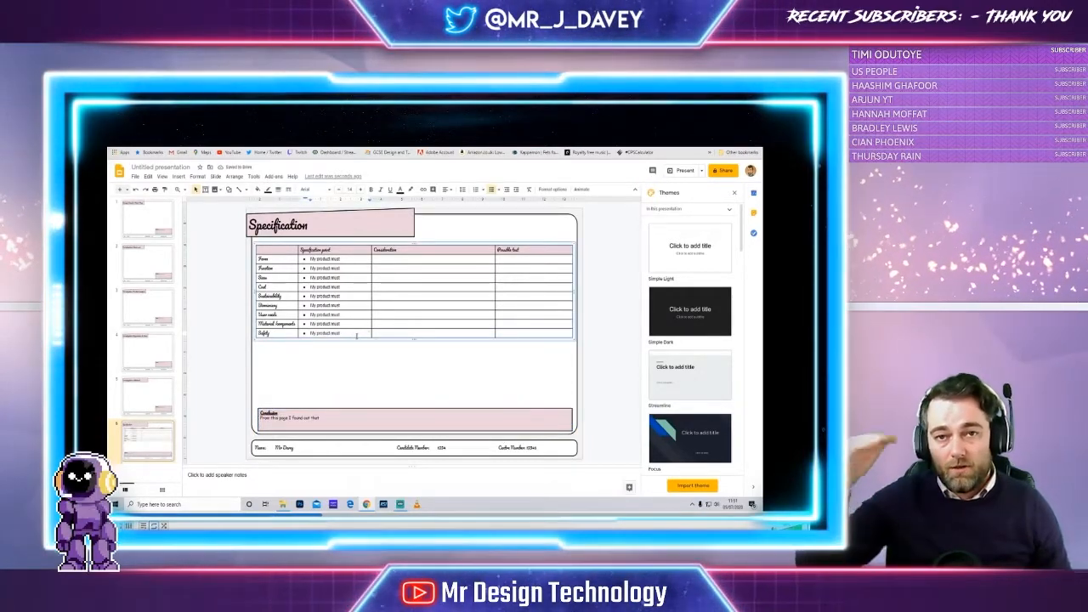
text(BXAMPLE EXAMP)
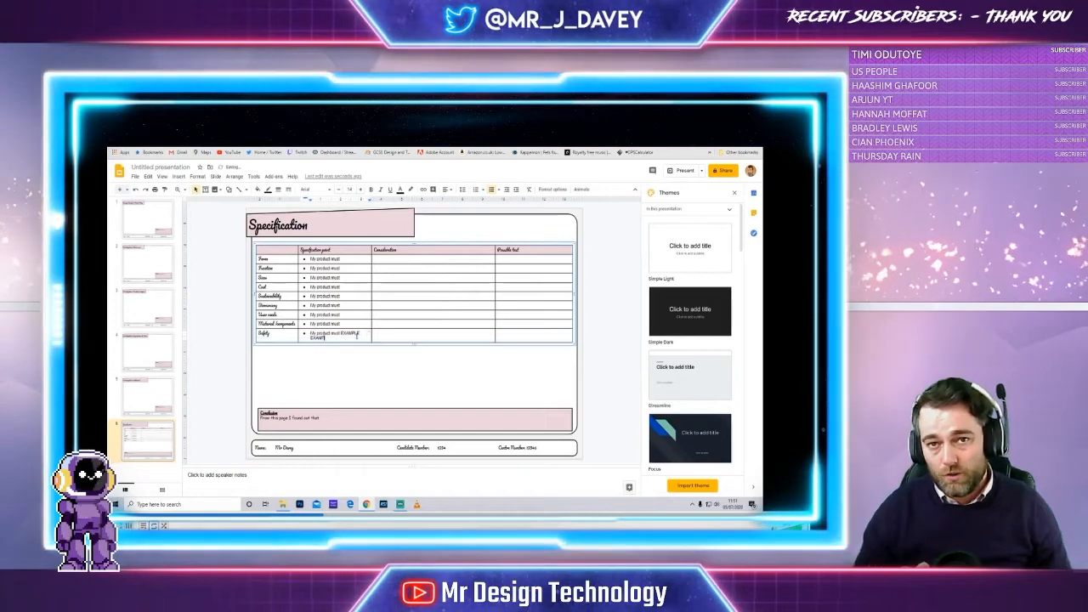
mouse_move(333, 339)
mouse_down()
mouse_move(312, 333)
mouse_move(336, 339)
mouse_up()
key(ctrl+v)
key(ctrl+v)
key(ctrl+v)
key(ctrl+v)
key(ctrl+v)
key(ctrl+v)
key(ctrl+v)
key(ctrl+v)
key(ctrl+v)
key(ctrl+v)
key(ctrl+v)
click(372, 376)
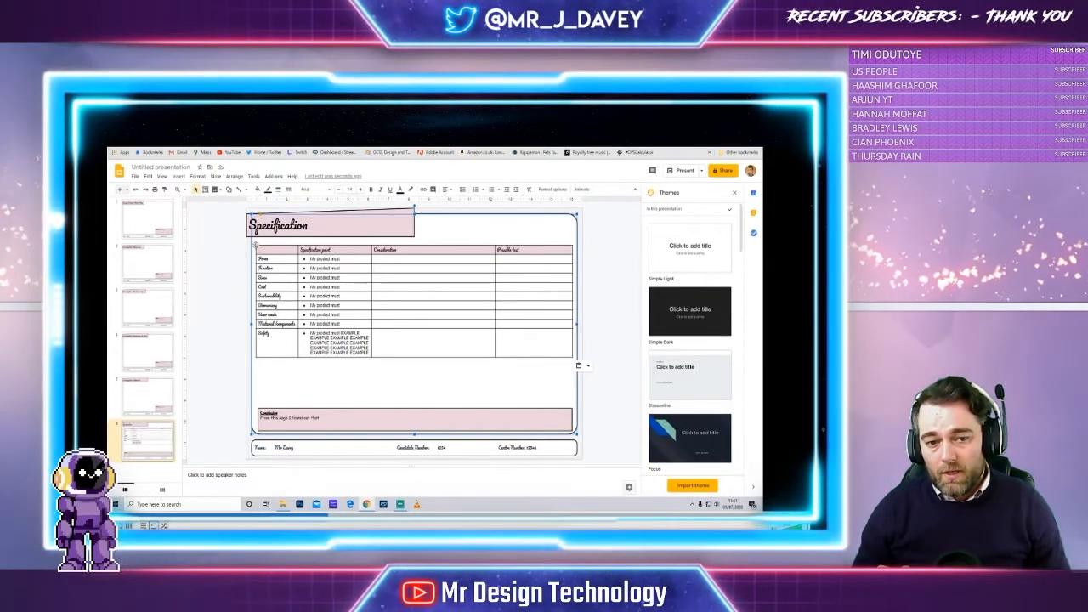
click(237, 269)
Duplicate the Specification slide and delete the repeated EXAMPLE text from the copy's Safety row.
right_click(160, 438)
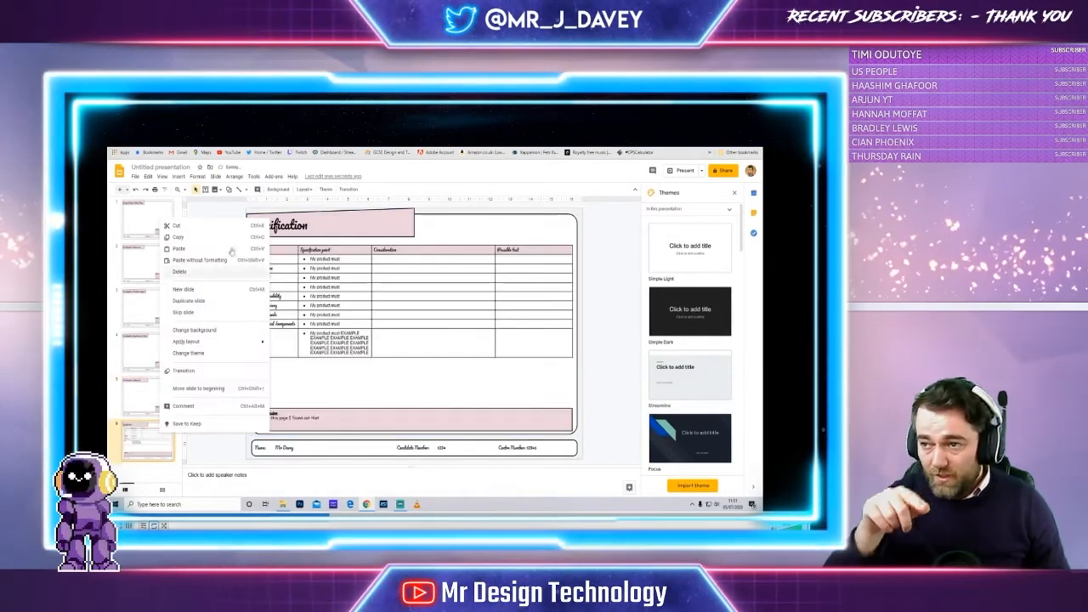
click(204, 290)
drag(367, 352, 342, 333)
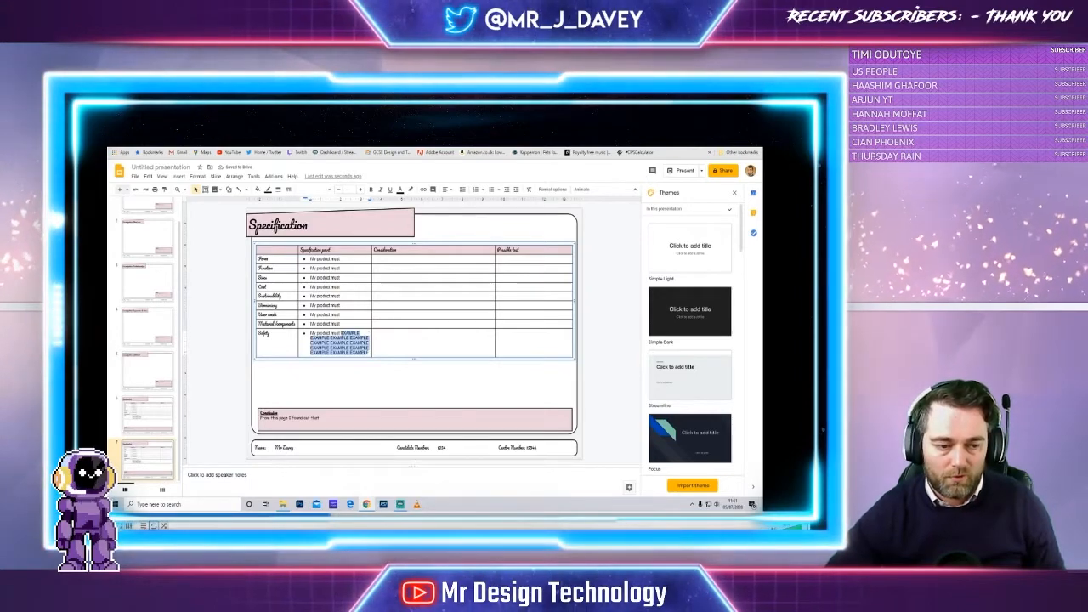
key(BackSpace)
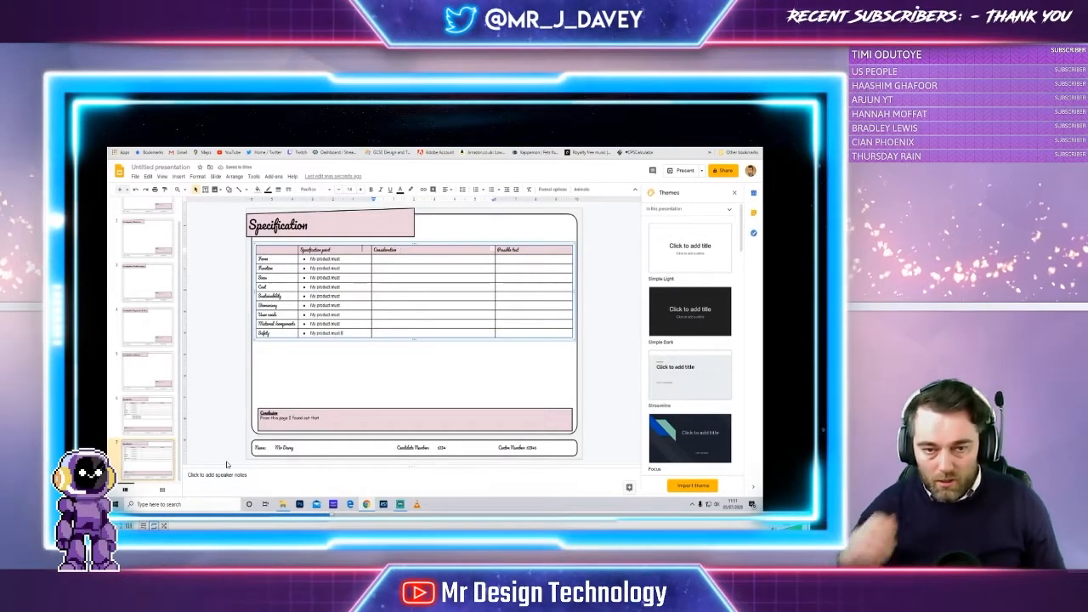
Change the duplicated slide's title to Review of ideas.
double_click(283, 227)
text(rESEARCH OF IDEAS)
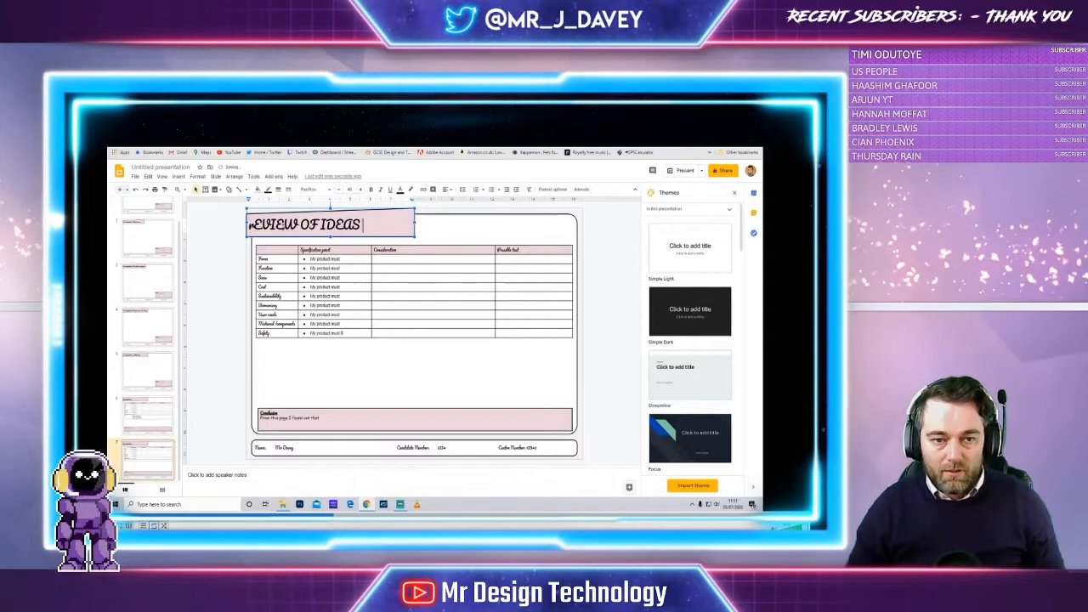
triple_click(285, 228)
text(Review of ideas)
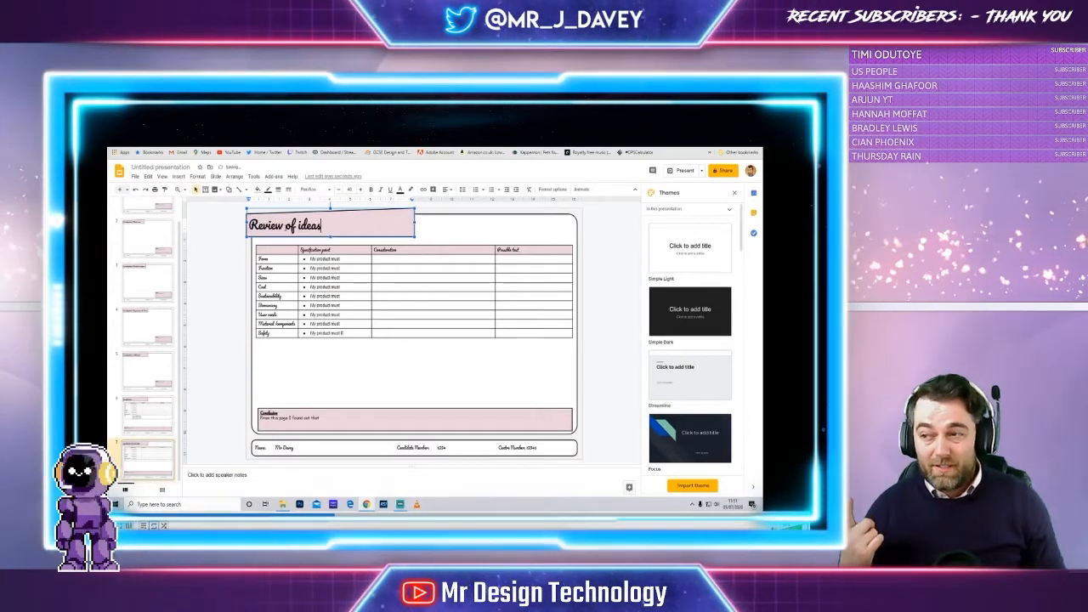
Delete the row label column from the table on the Review of ideas slide.
click(263, 256)
right_click(276, 252)
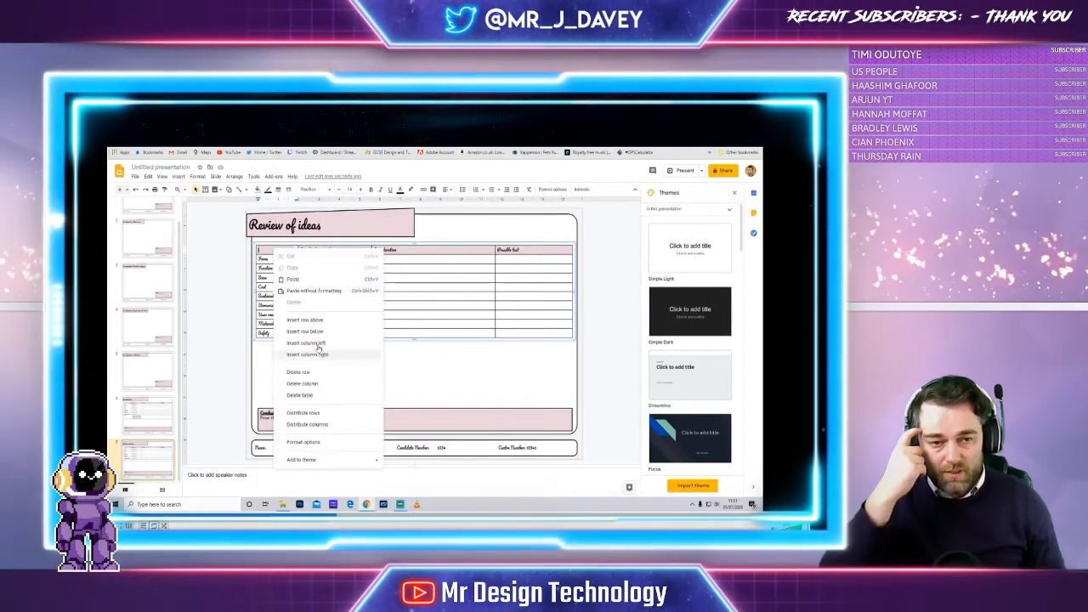
click(313, 387)
Change the Considerations column heading to Idea 1 and delete the Possible test column from the Review of ideas table.
double_click(351, 250)
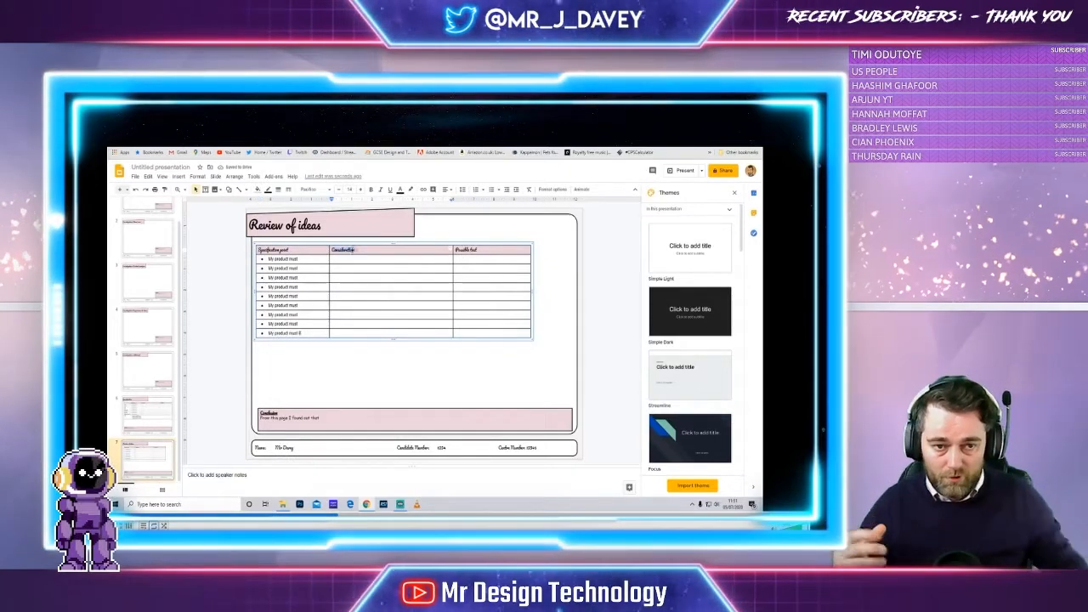
text(Idea 1)
right_click(465, 251)
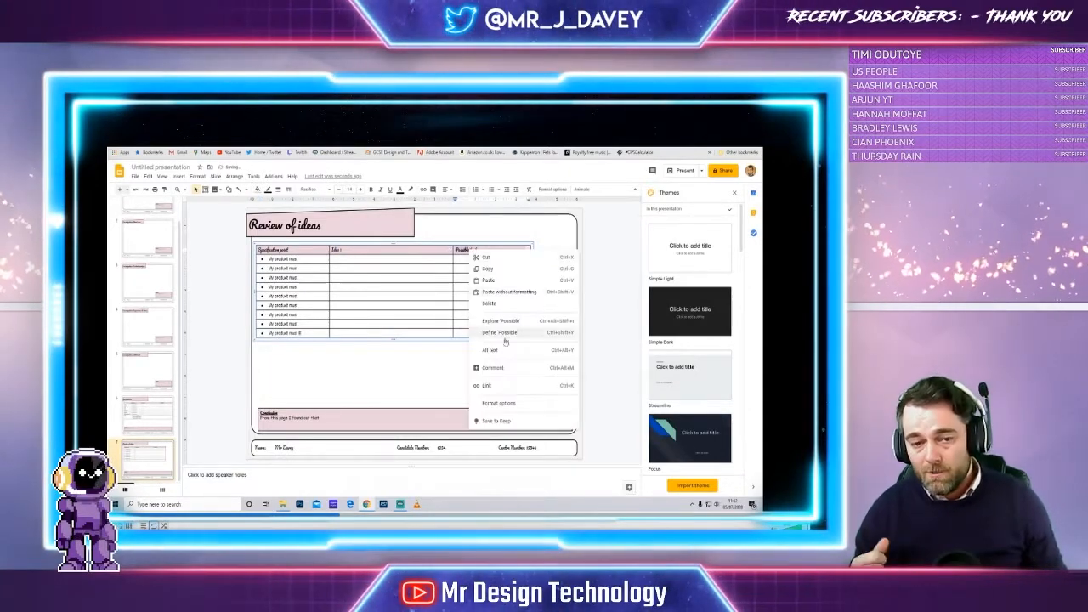
click(461, 309)
right_click(480, 290)
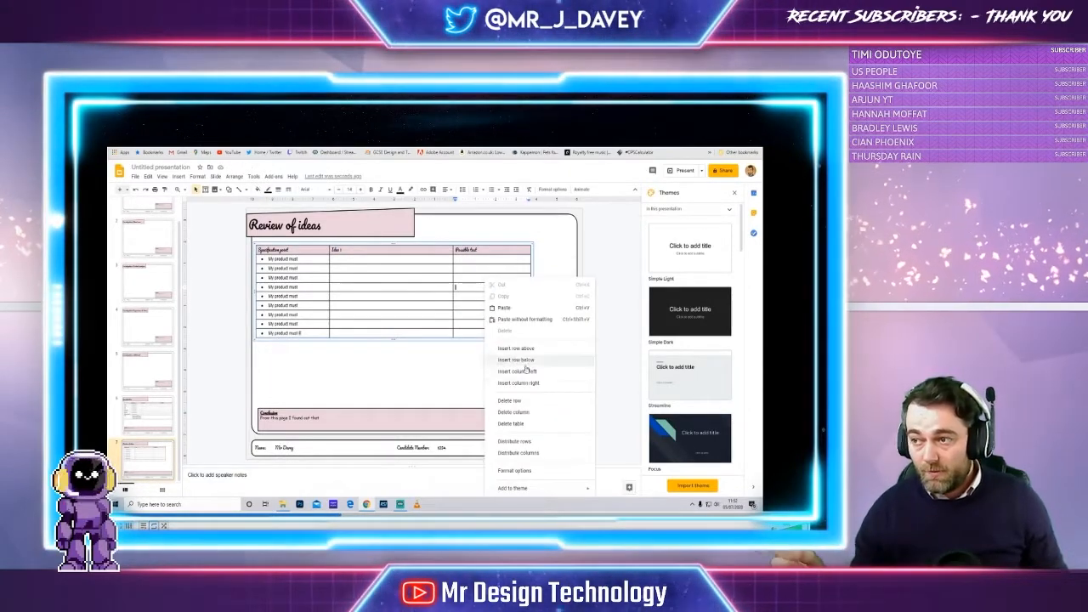
click(510, 410)
Insert three blank columns after Idea 1 and stretch the table across the page frame.
drag(455, 277, 387, 289)
right_click(361, 249)
click(413, 355)
right_click(370, 252)
click(404, 357)
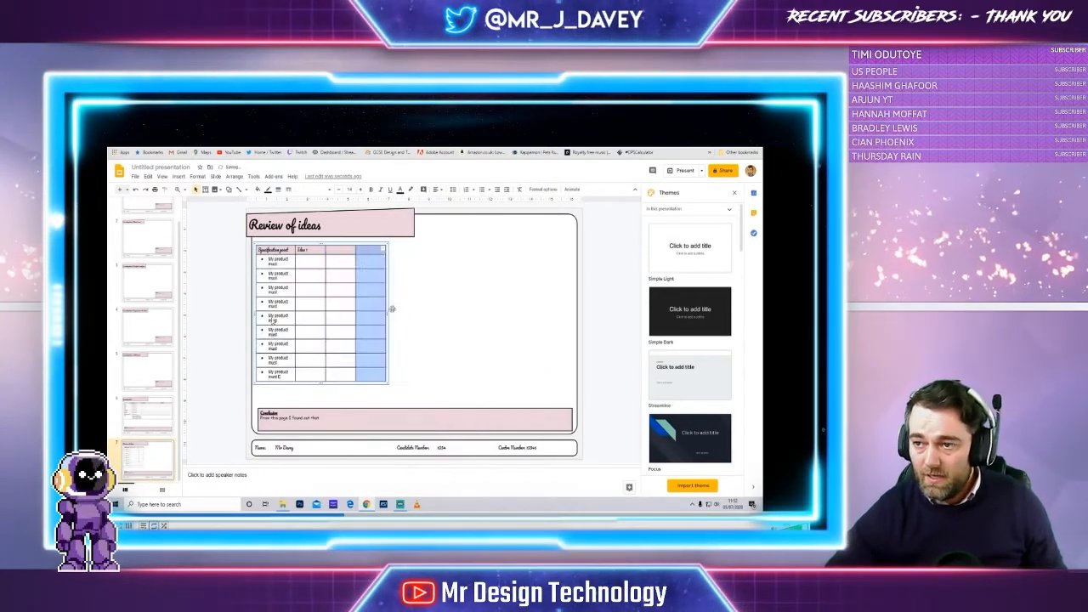
right_click(368, 249)
click(413, 357)
drag(559, 331, 562, 332)
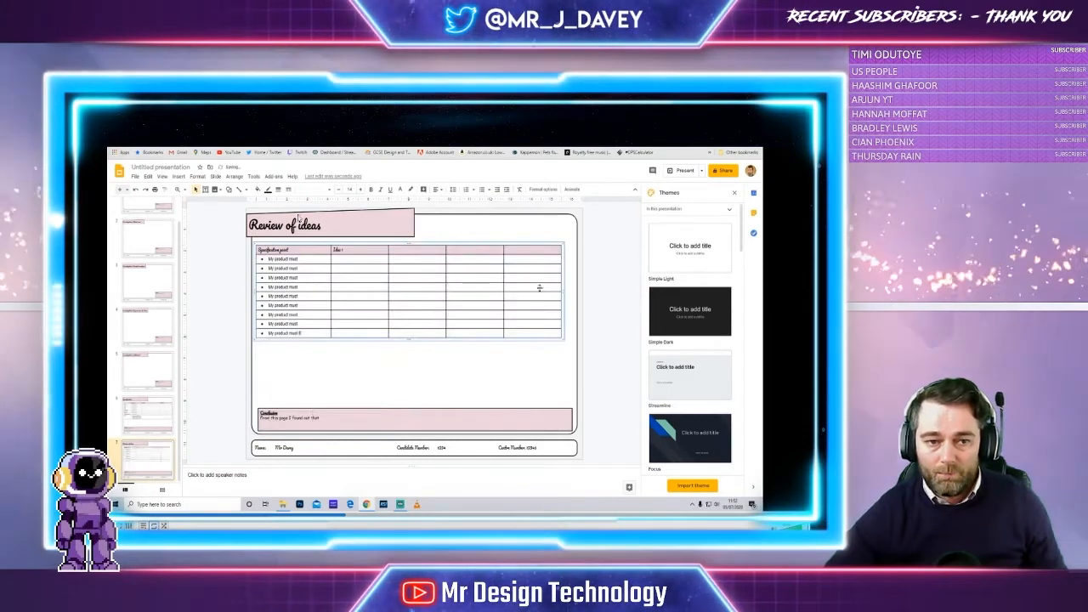
Label the three blank column headings Idea 2, Idea 3 and Idea 4.
click(406, 249)
text(Idea 2)
key(Tab)
text(Idea 3)
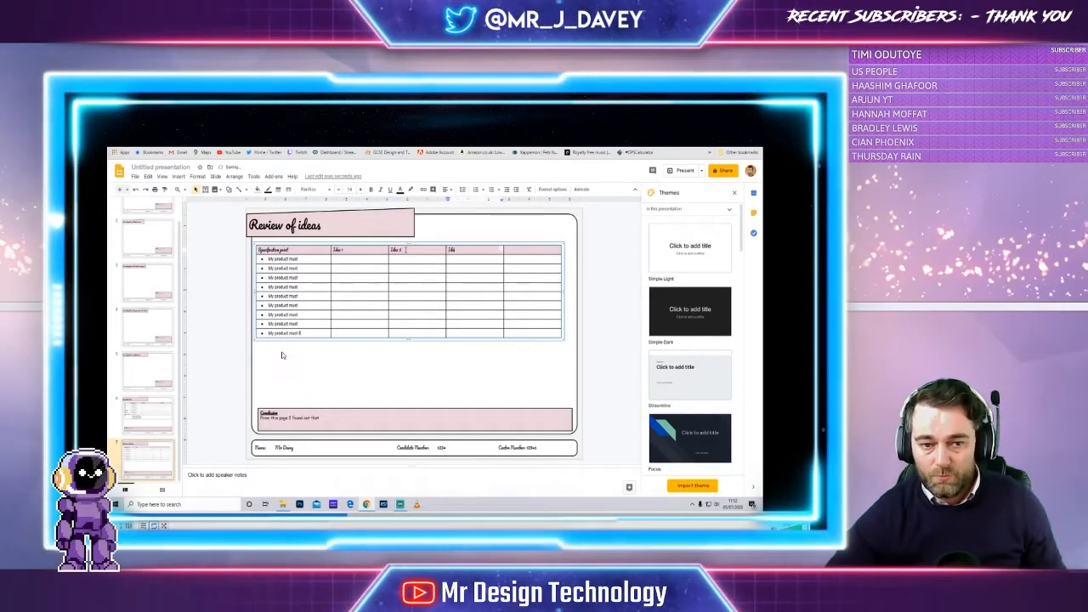
key(Tab)
text(Idea 4)
Insert two more columns after Idea 4 and label them Idea 5 and Idea 6.
right_click(527, 249)
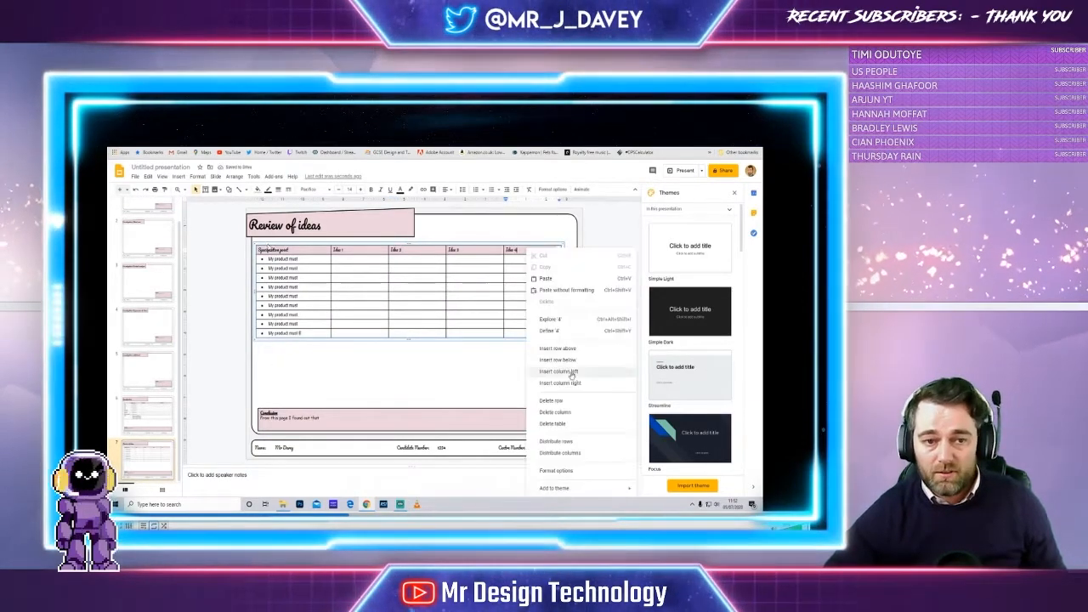
click(568, 384)
right_click(520, 250)
click(559, 387)
click(500, 251)
text(Idea 5)
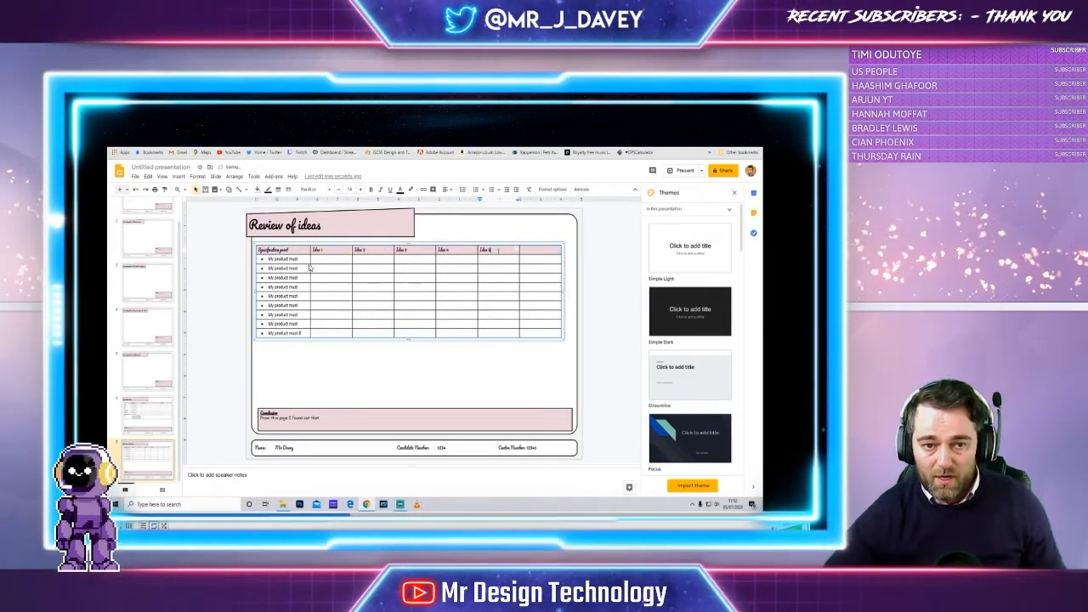
key(Tab)
text(Idea 6)
click(456, 388)
click(434, 416)
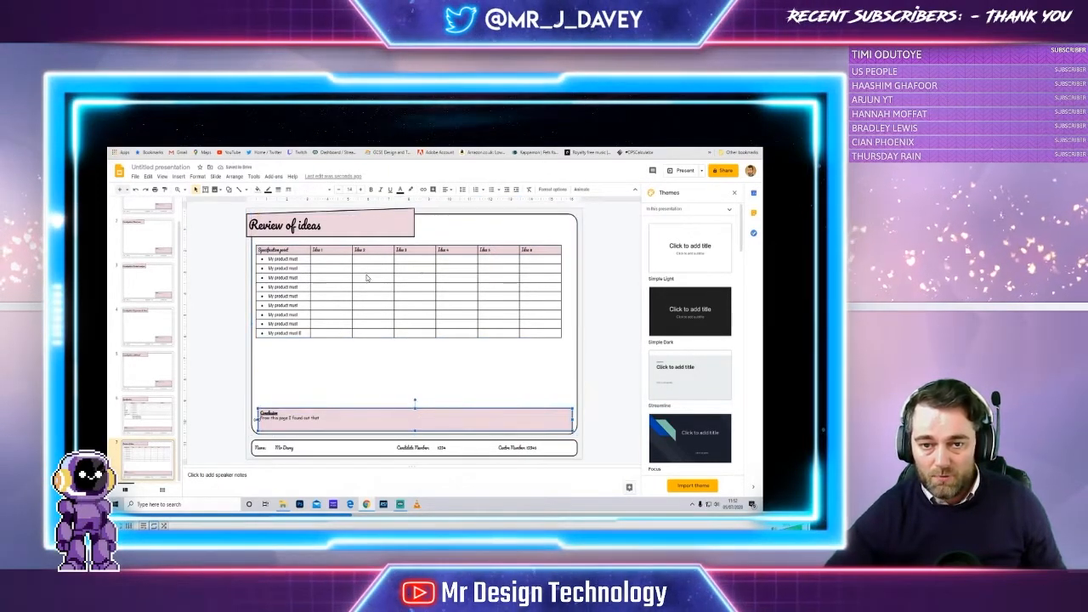
click(602, 255)
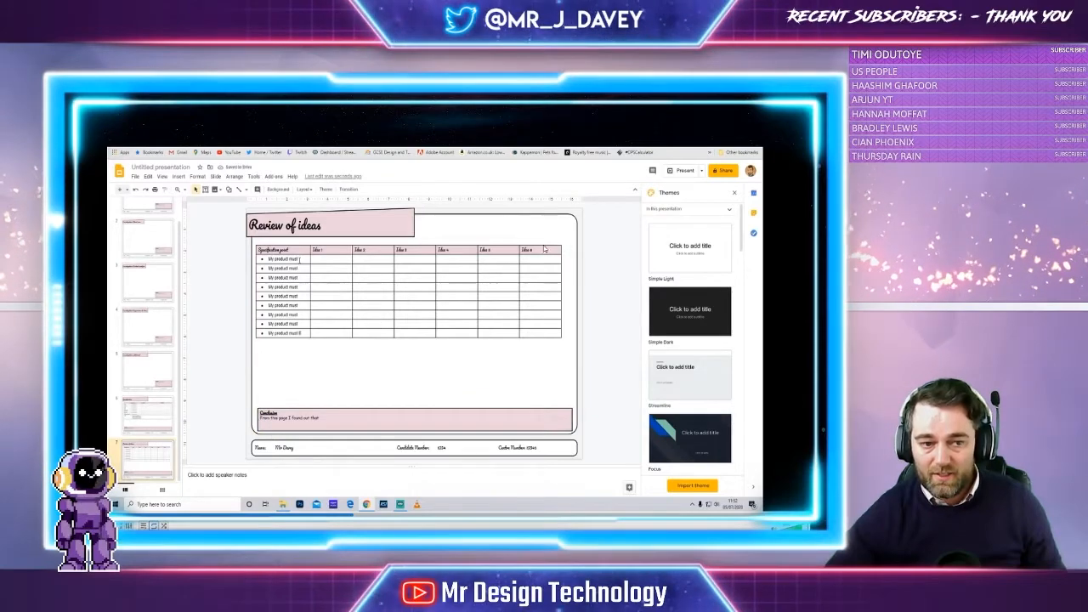
click(299, 259)
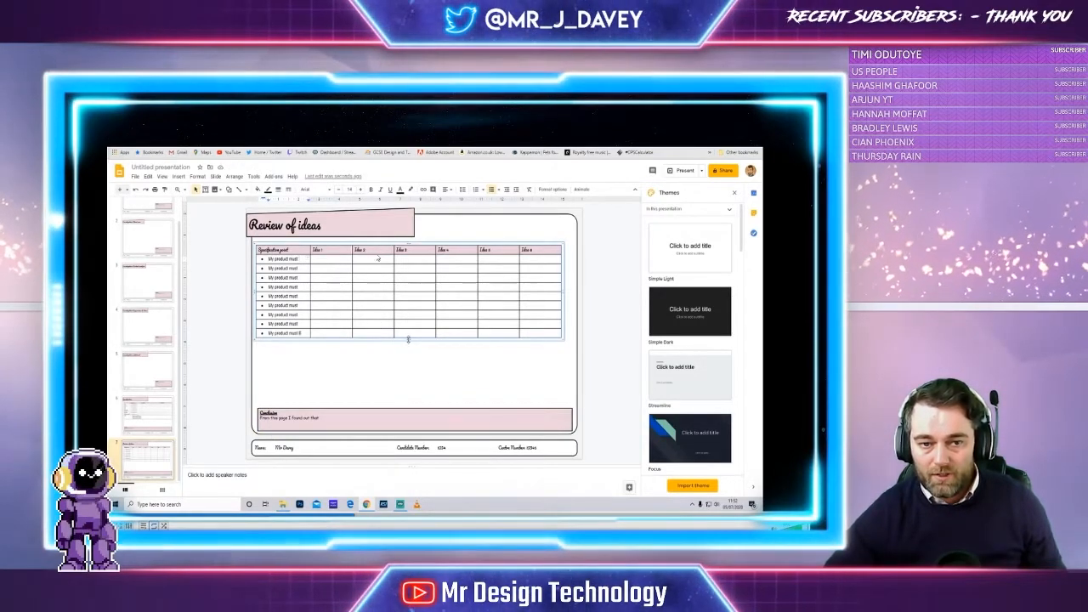
click(313, 341)
click(313, 333)
click(328, 338)
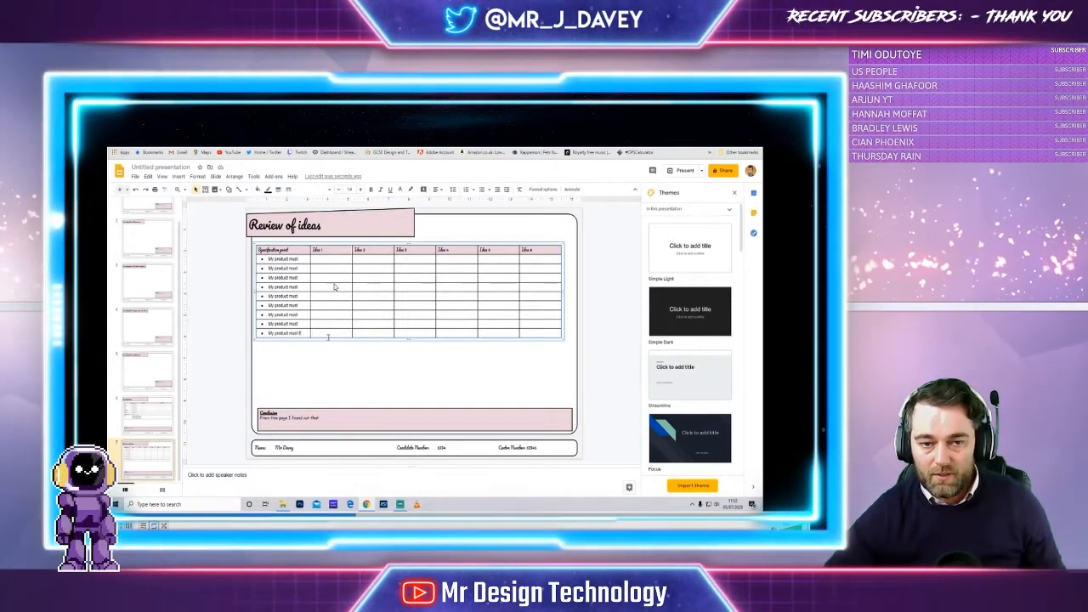
Insert a table with two columns and three rows below the ideas table.
click(179, 176)
mouse_move(200, 248)
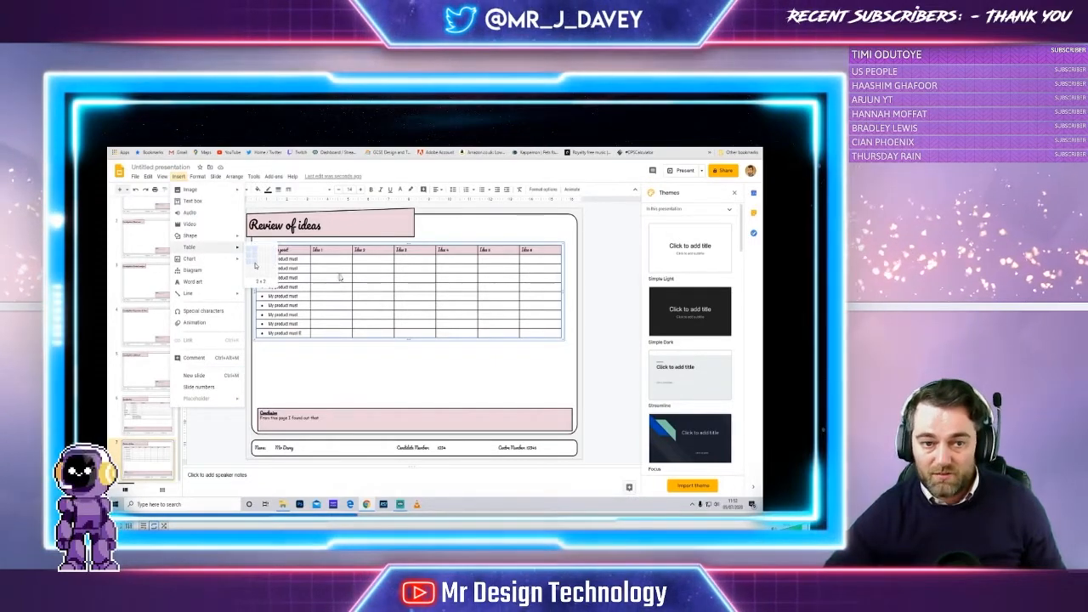
click(256, 266)
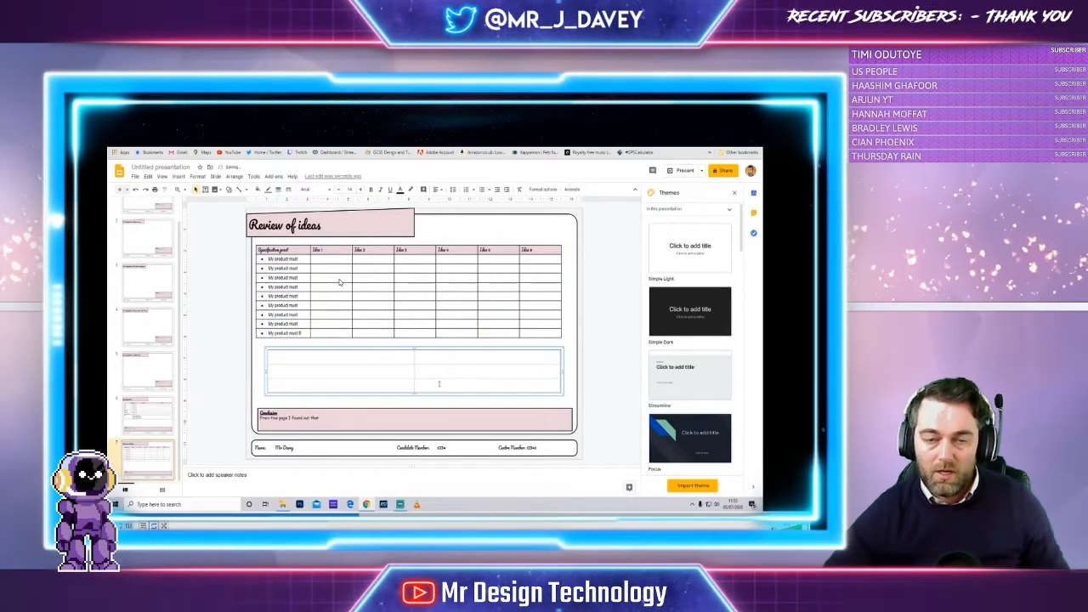
Apply black borders to all cells of the new table.
right_click(360, 358)
drag(440, 384, 451, 358)
click(268, 190)
click(268, 212)
click(278, 190)
click(285, 213)
Fill the new table's header row with the same pink as the ideas table's header.
click(314, 357)
right_click(450, 358)
click(259, 189)
click(327, 249)
Enter Question as the new table's first column heading and set it in the Pacifico font.
click(348, 359)
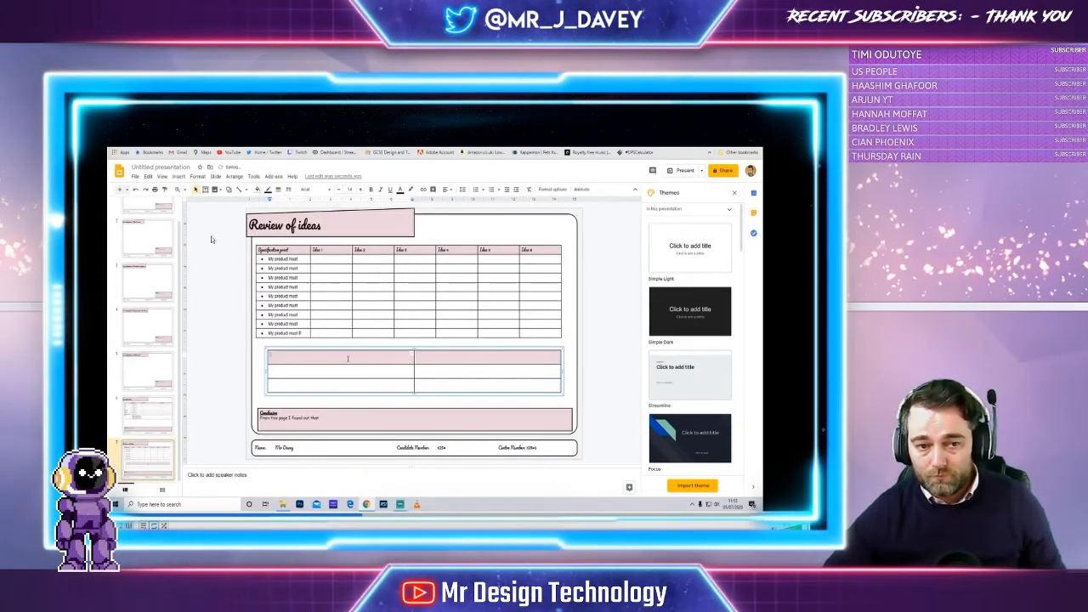
text(Objection)
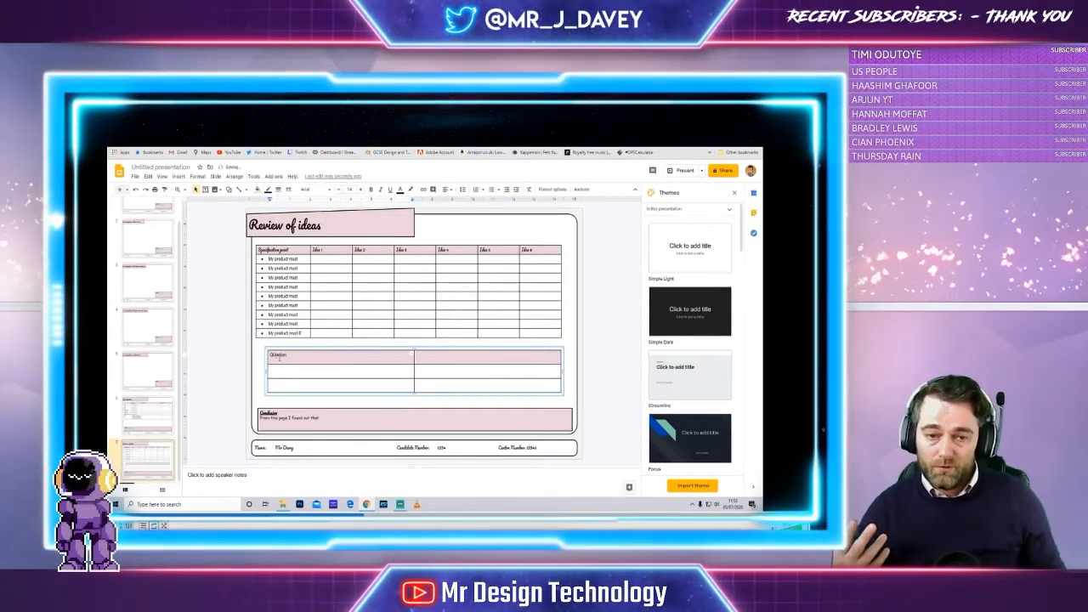
double_click(278, 355)
click(315, 190)
click(323, 233)
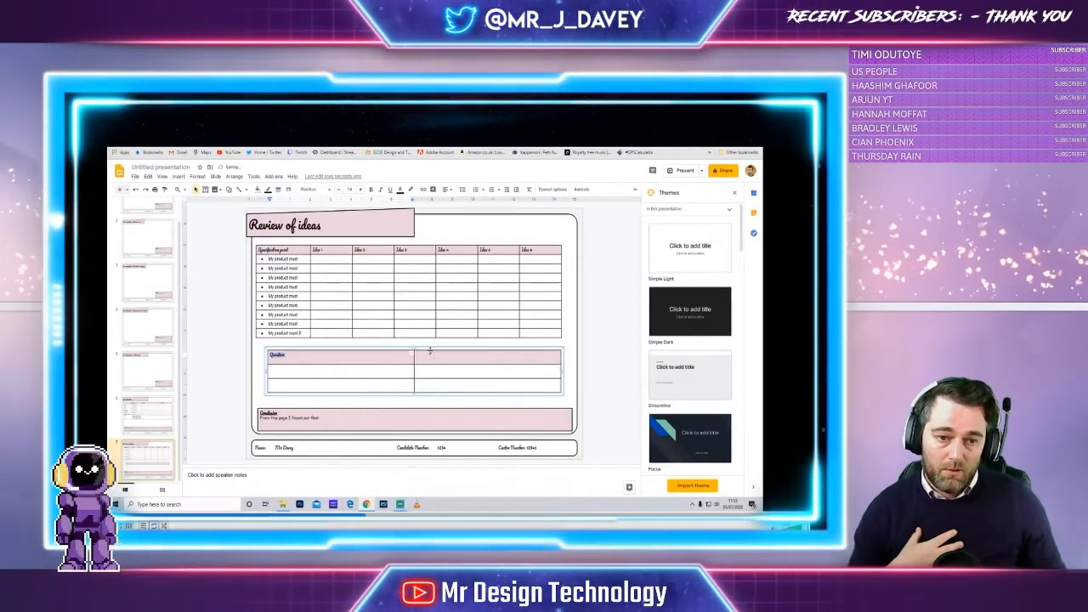
Enter Opinion as the second column heading and set it in the Pacifico font.
click(440, 356)
text(oopinion)
right_click(427, 356)
click(425, 357)
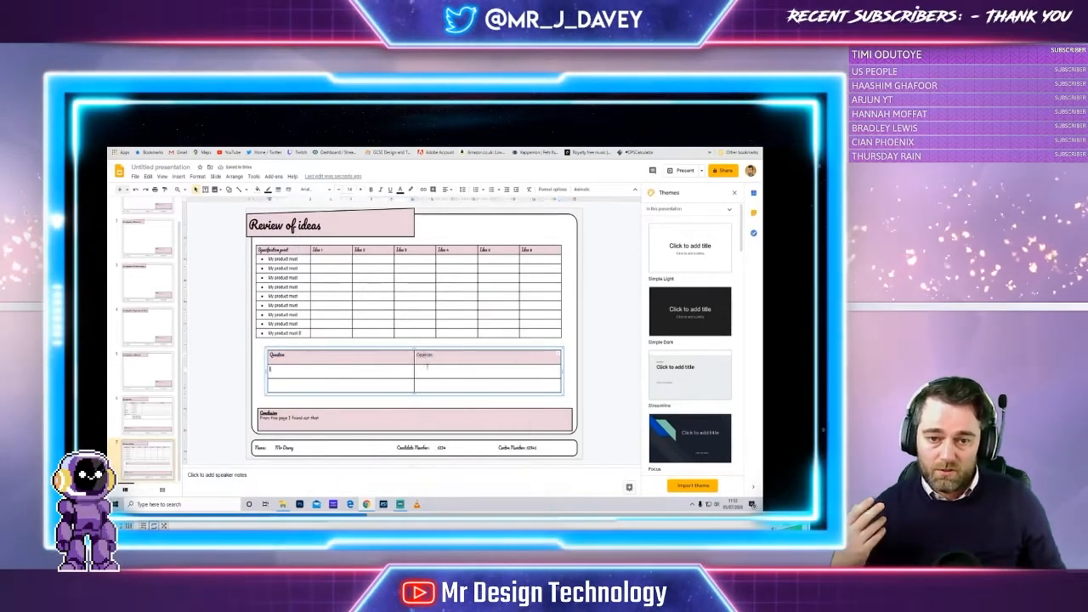
right_click(428, 356)
click(447, 200)
click(314, 190)
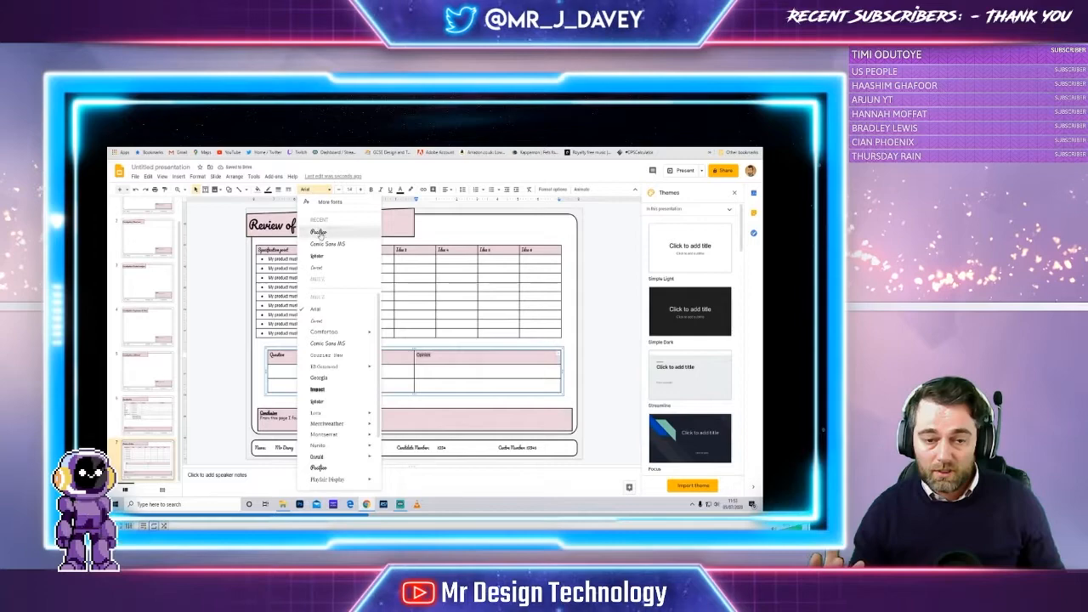
click(324, 233)
Extend the first heading to Question to the client about design ideas, and label the rows below Question 1) and Question 2).
click(286, 356)
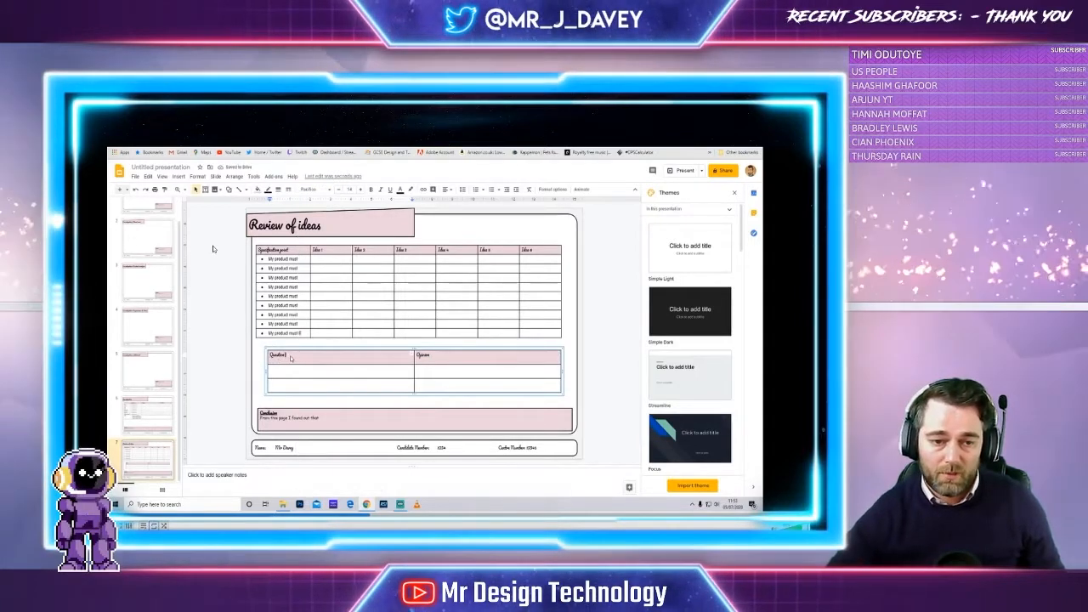
text(to the client? about design ideas)
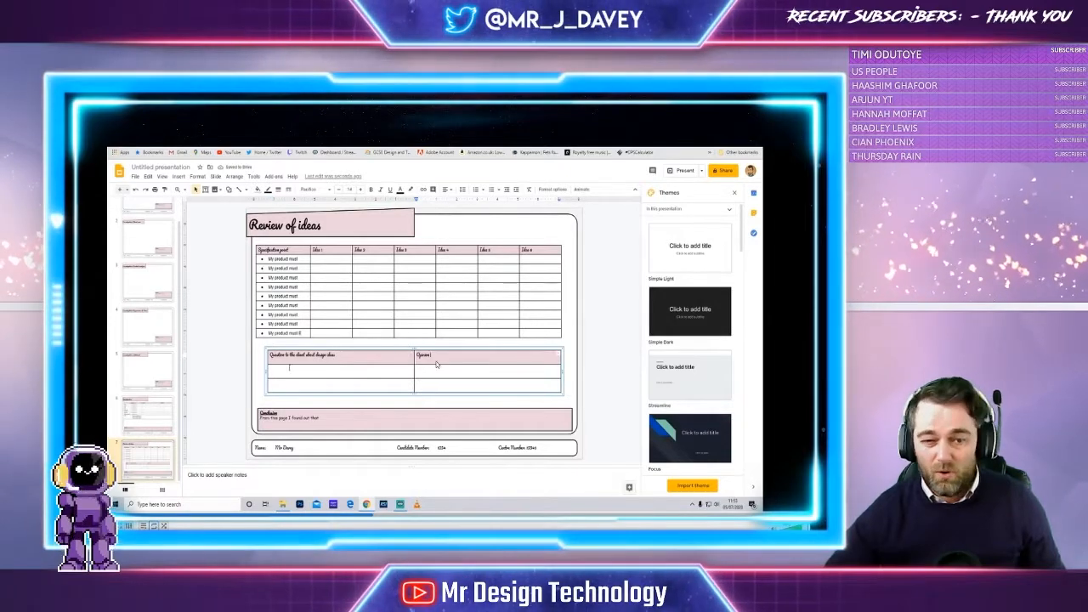
click(326, 366)
text(Question 1)
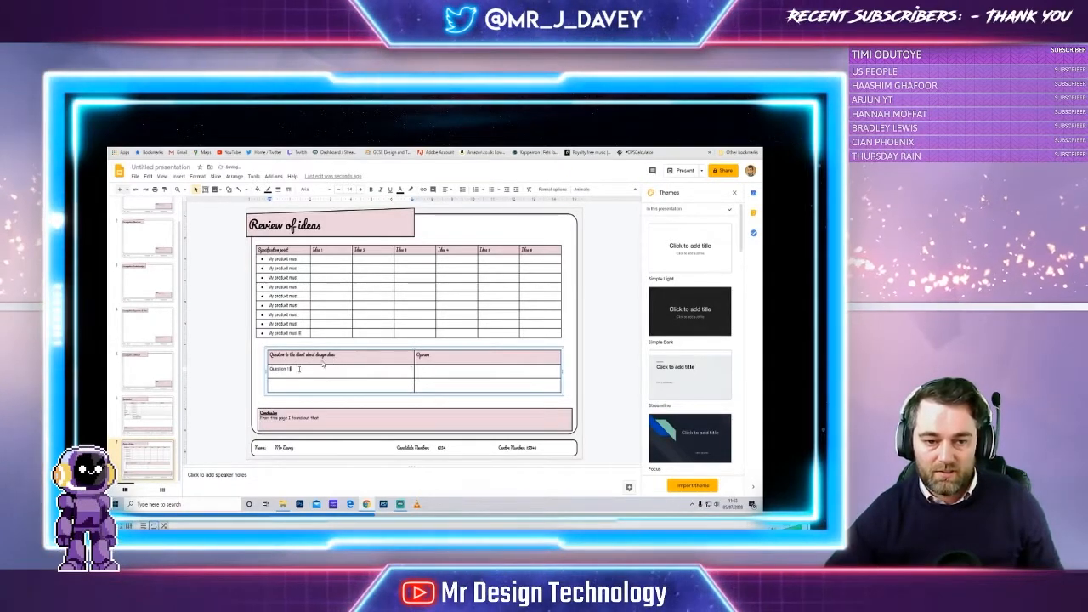
click(287, 384)
text(Question 2))
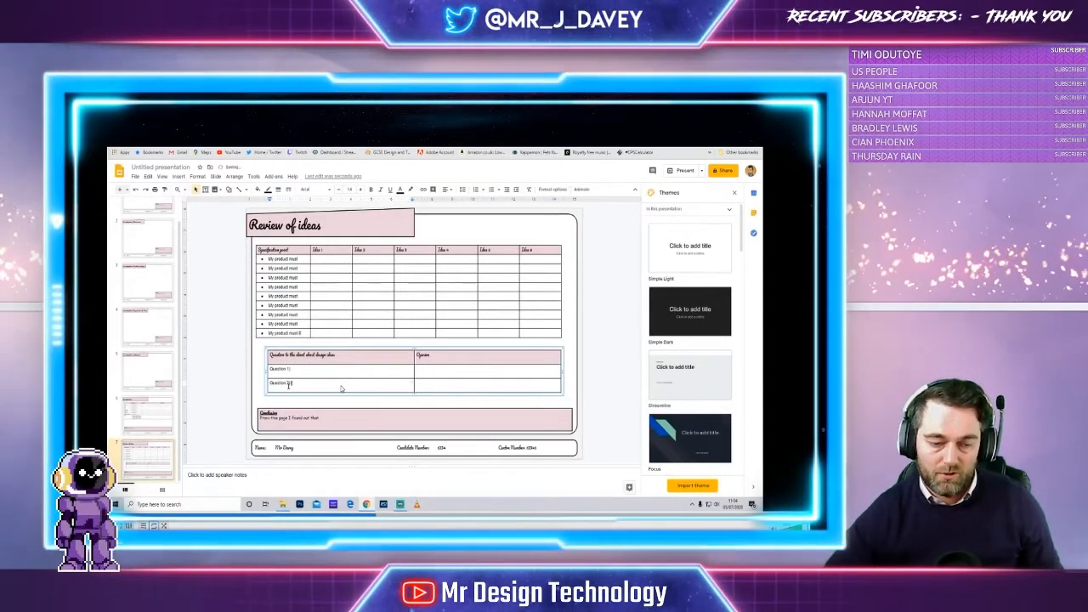
Replace the Opinion column heading with User Opinion 1.
click(430, 356)
key(BackSpace)
key(BackSpace)
key(BackSpace)
key(BackSpace)
key(BackSpace)
key(BackSpace)
key(BackSpace)
text(User Opinion 1)
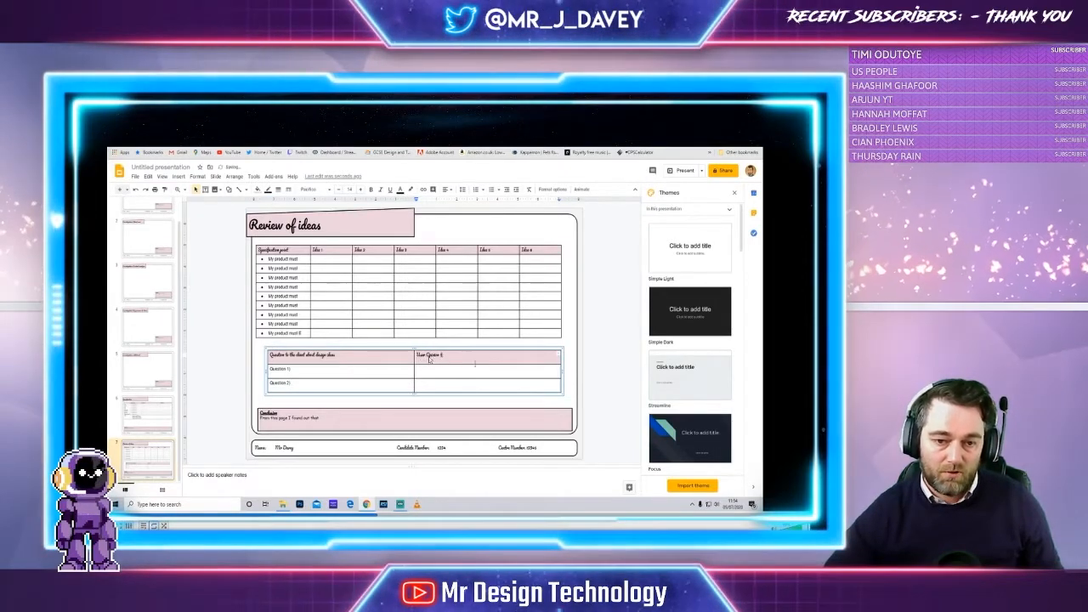
Add another column headed User Opinion 2 and move the question table down to just above the Conclusion box.
right_click(488, 357)
click(520, 382)
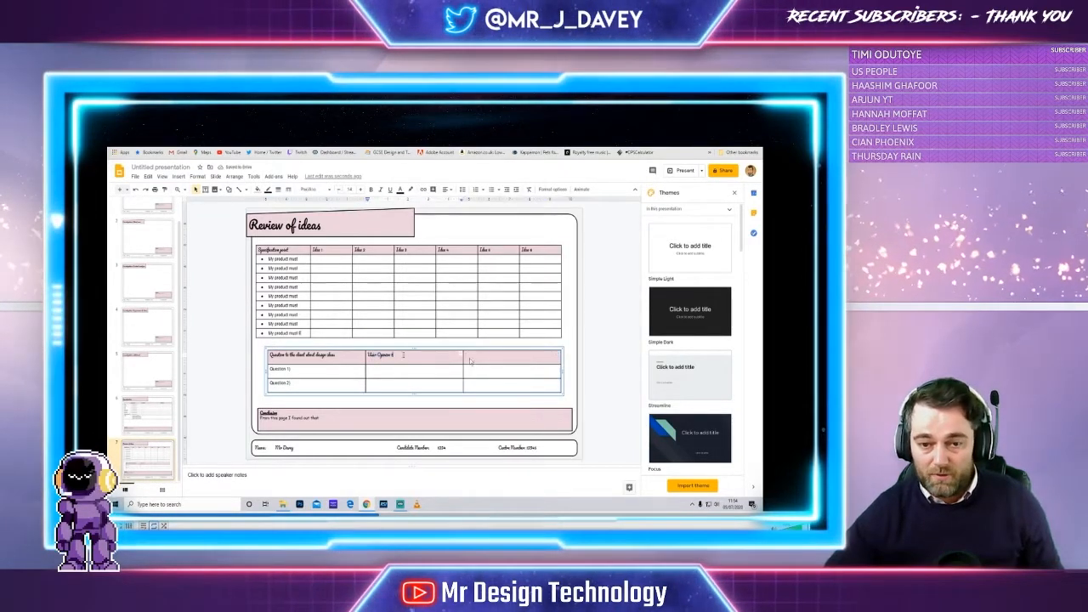
click(493, 362)
text(User Opinion 2)
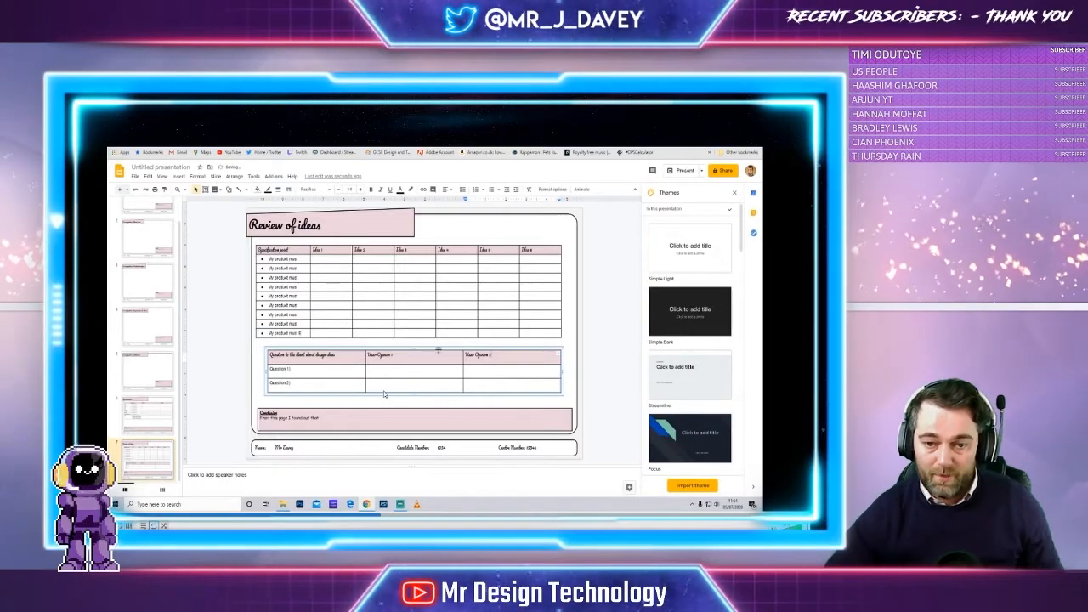
drag(412, 356, 402, 371)
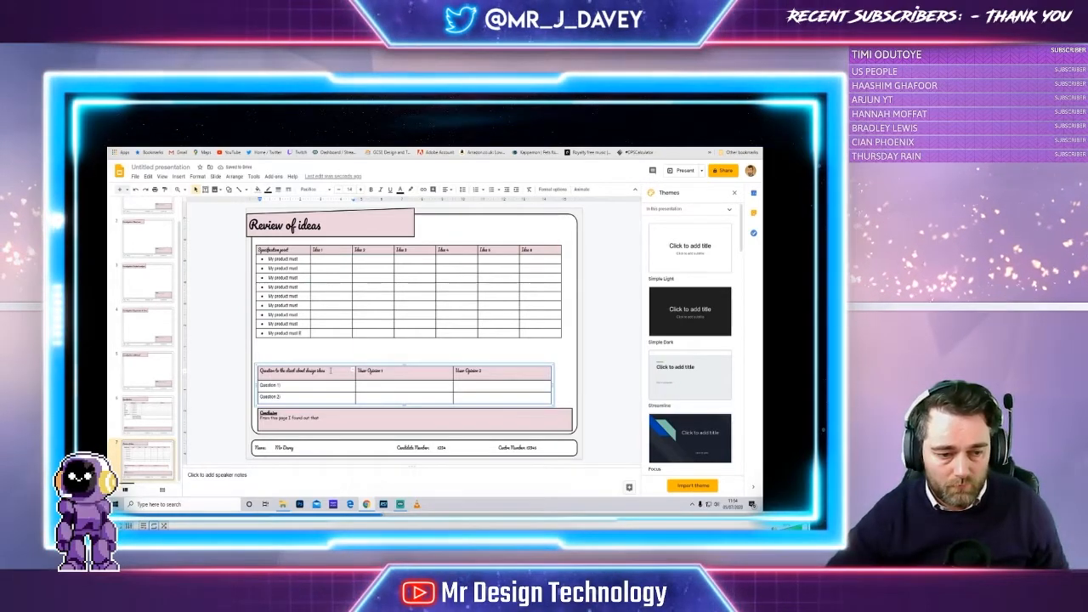
Duplicate the Review of ideas title box above the question table and change its text to Client /user feedback.
click(340, 235)
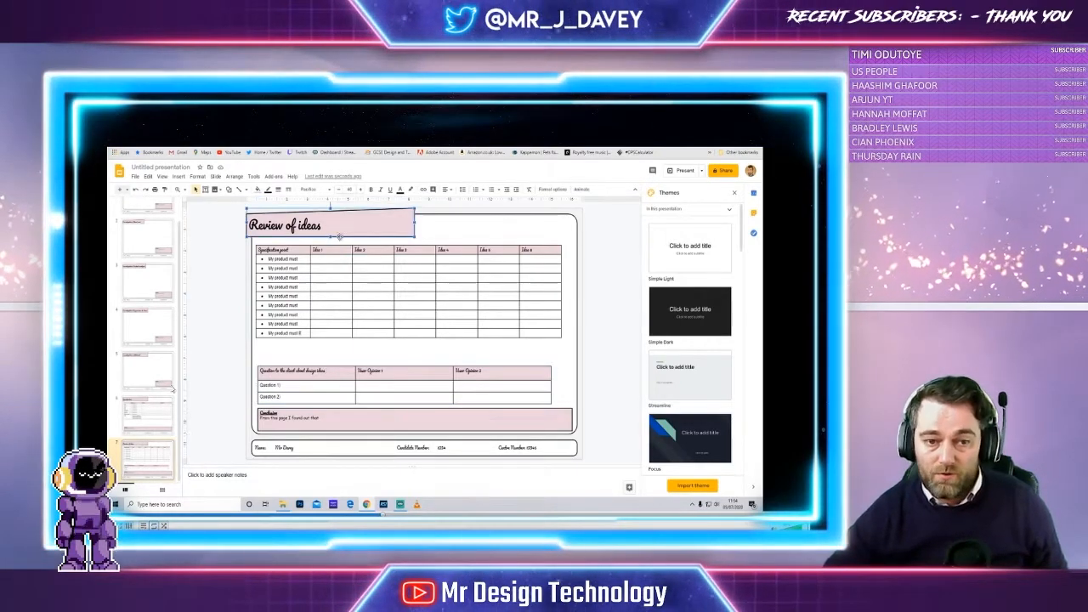
key(ctrl+c)
key(ctrl+v)
drag(342, 223, 340, 352)
triple_click(311, 355)
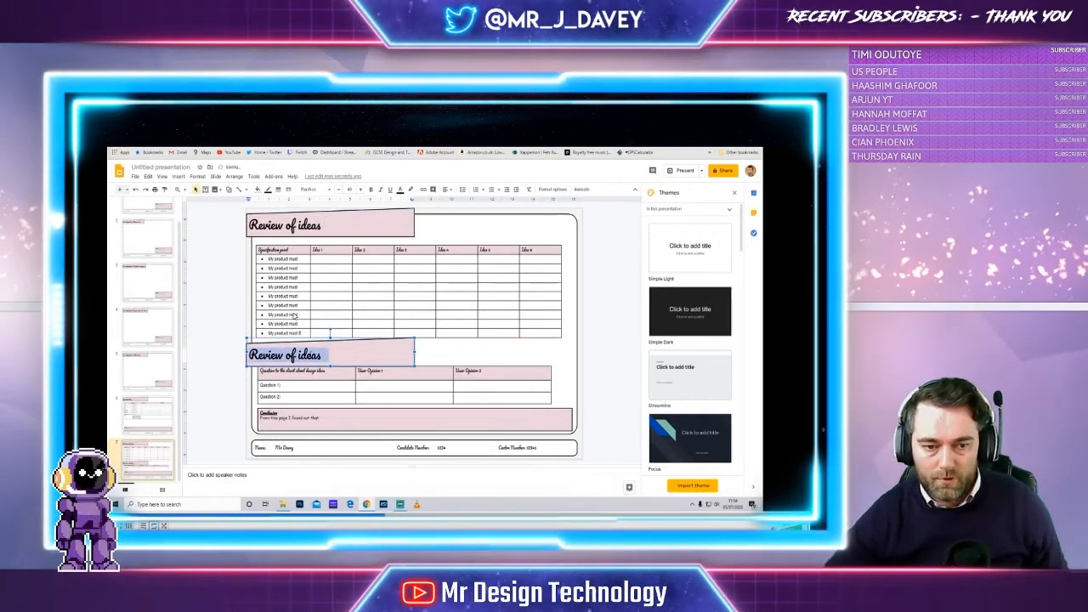
text(Client 1)
text(user feedback)
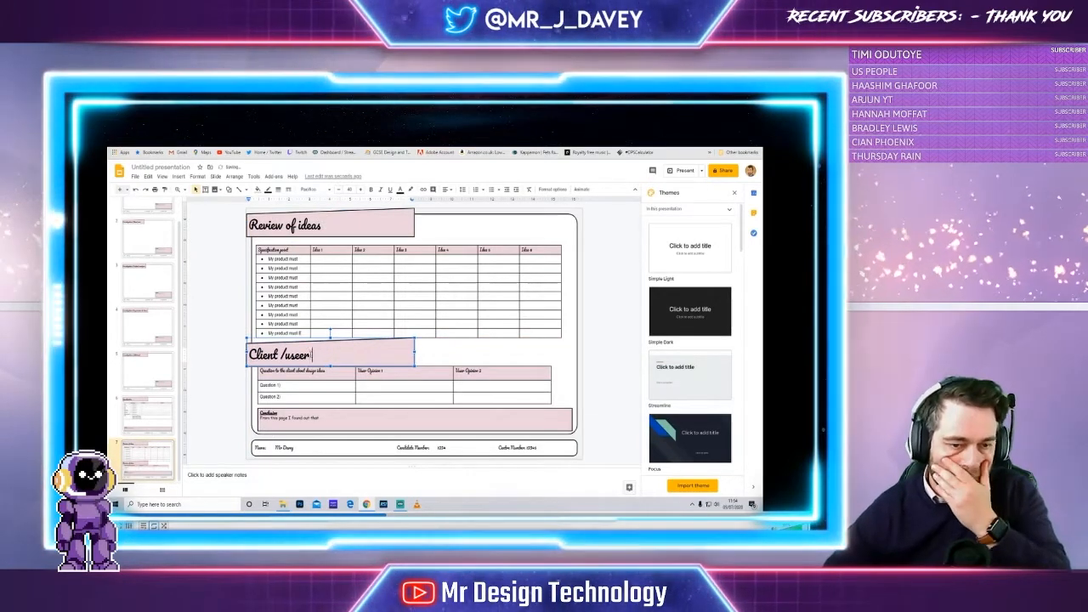
Set the Client /user feedback heading to 24 pt and tighten its box, nudging the question table and Conclusion box to fit.
drag(415, 367, 415, 370)
drag(414, 408, 415, 413)
click(374, 357)
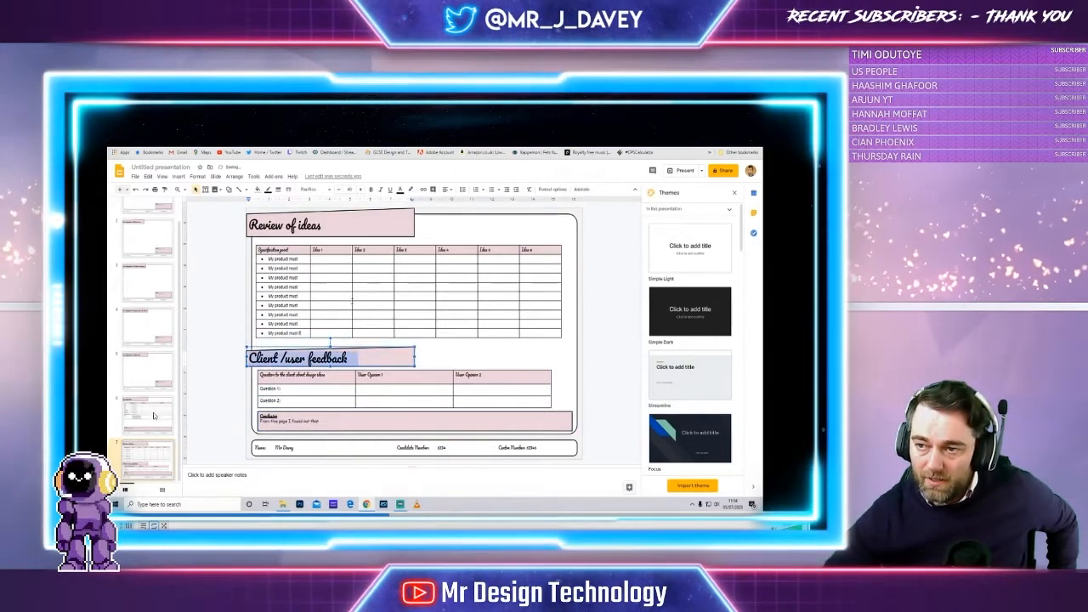
click(350, 189)
click(352, 305)
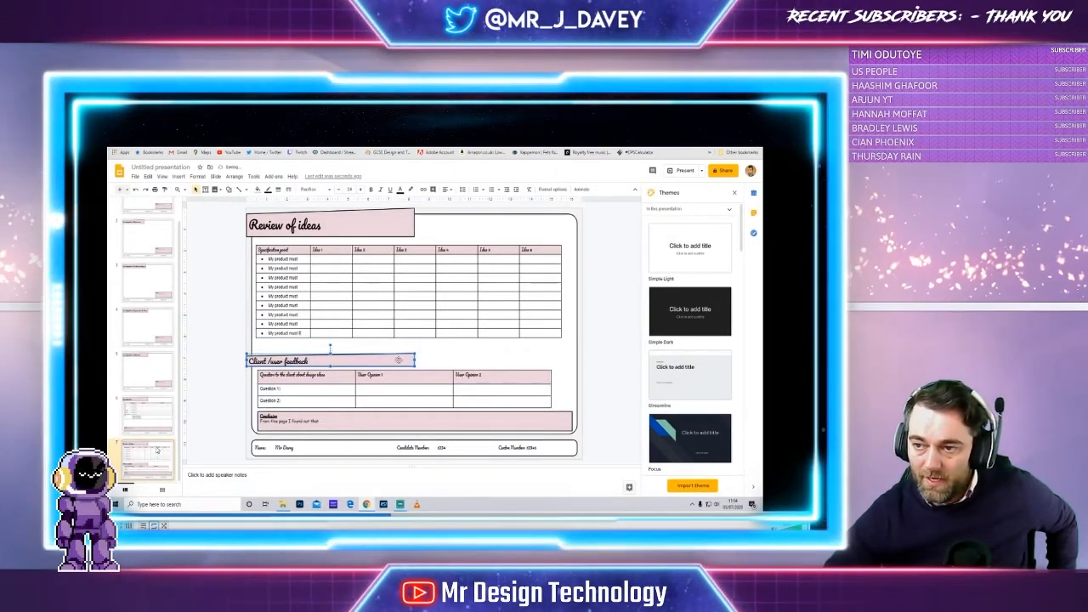
key(Escape)
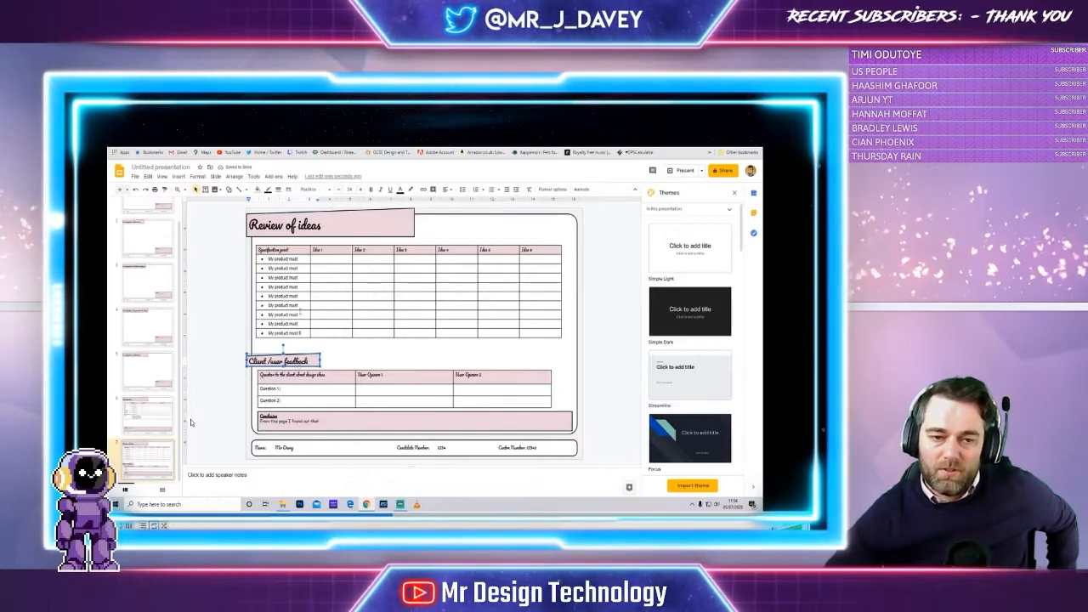
Set the text in all rows below the ideas table's header to 10 pt.
drag(272, 259, 553, 334)
click(339, 190)
click(349, 190)
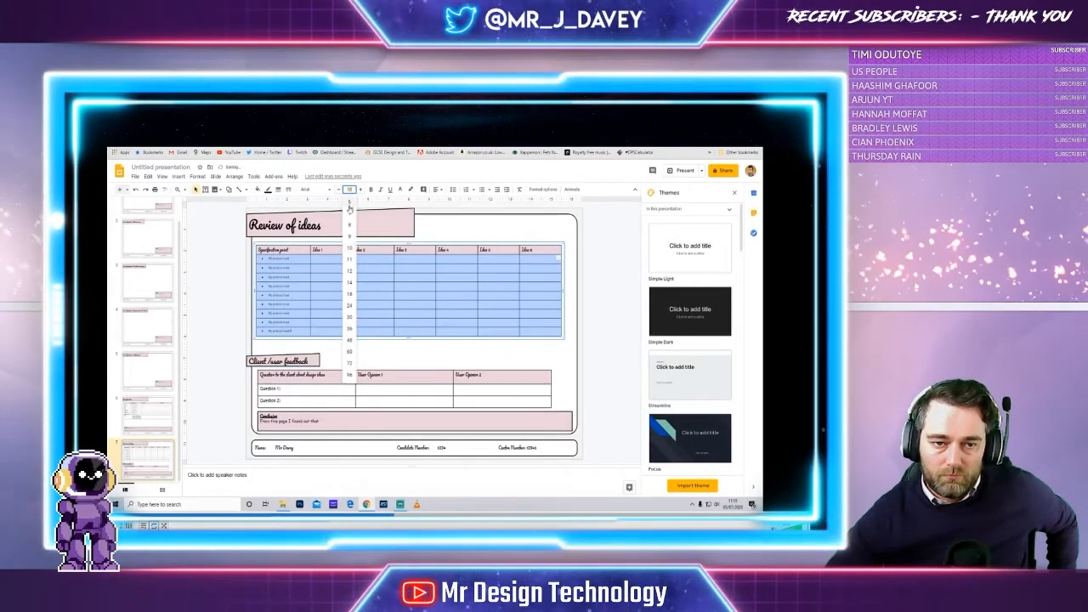
click(349, 247)
Move the ideas table and the Review of ideas title slightly up the page.
click(331, 281)
drag(331, 244, 330, 237)
click(331, 233)
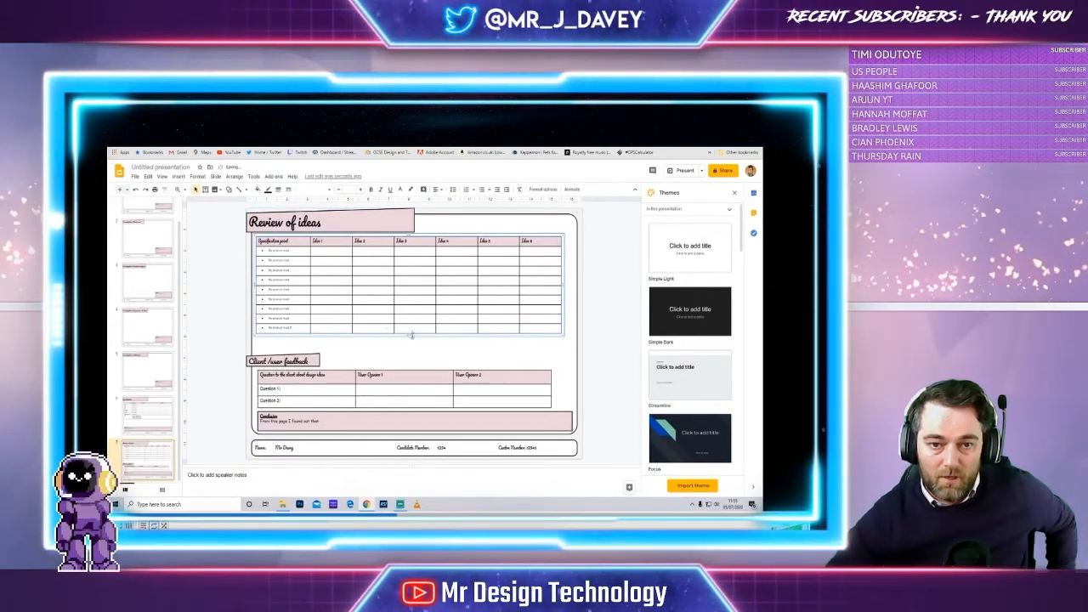
Stretch the ideas table on the Review of ideas page down to just above the Client /user feedback heading.
drag(410, 335, 409, 352)
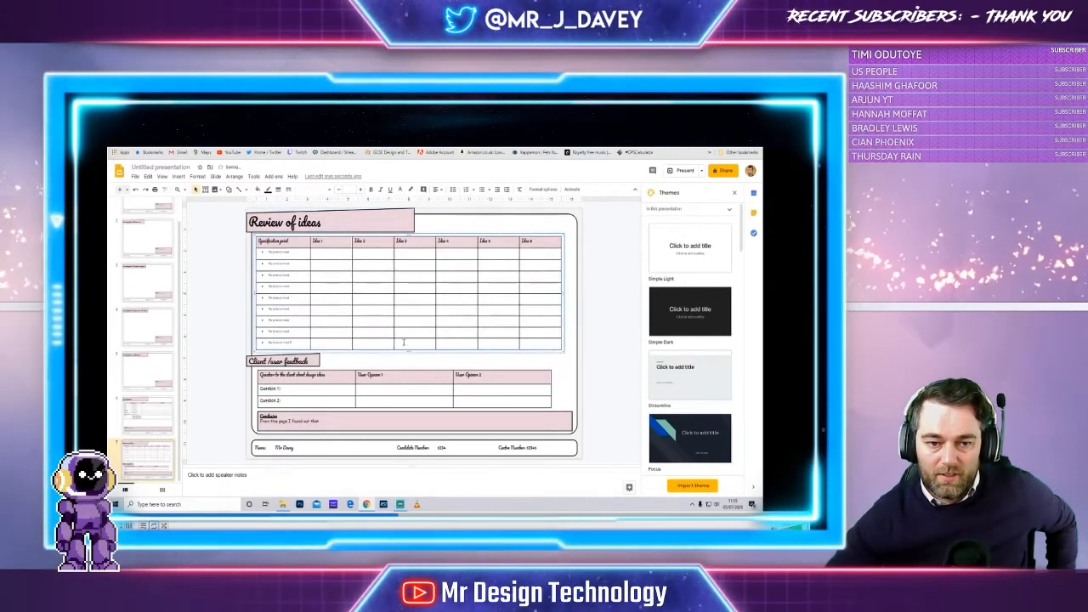
click(324, 252)
click(241, 327)
Duplicate the Investigation: additional slide and move the copy between the Specification and Review of ideas slides.
right_click(150, 371)
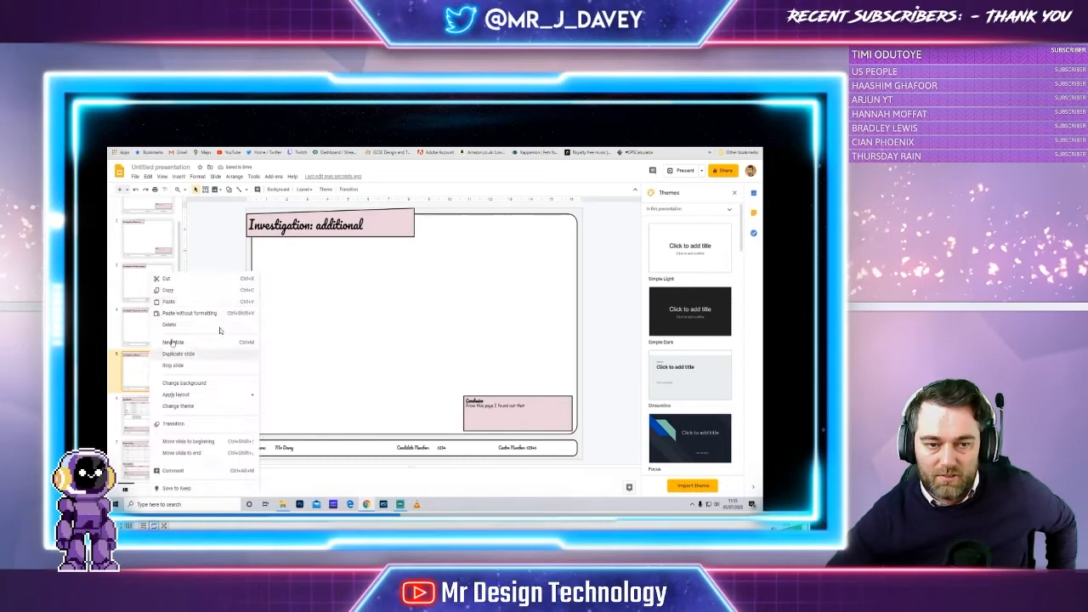
click(175, 356)
drag(181, 373, 181, 408)
drag(153, 372, 164, 435)
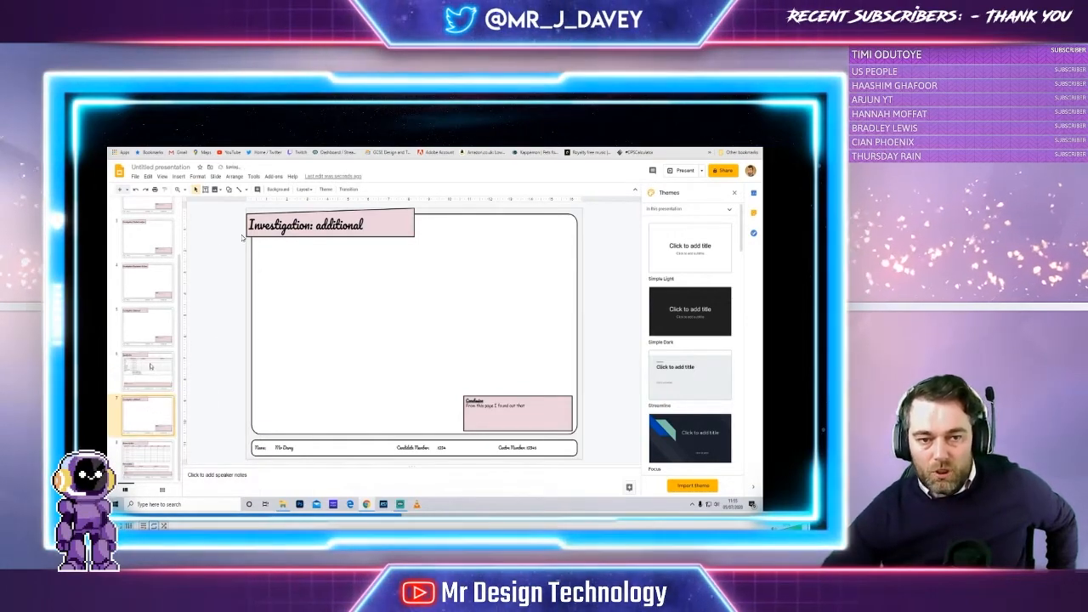
click(151, 370)
click(157, 415)
click(165, 451)
click(151, 416)
Replace the copied slide's title with Design ideas.
click(289, 225)
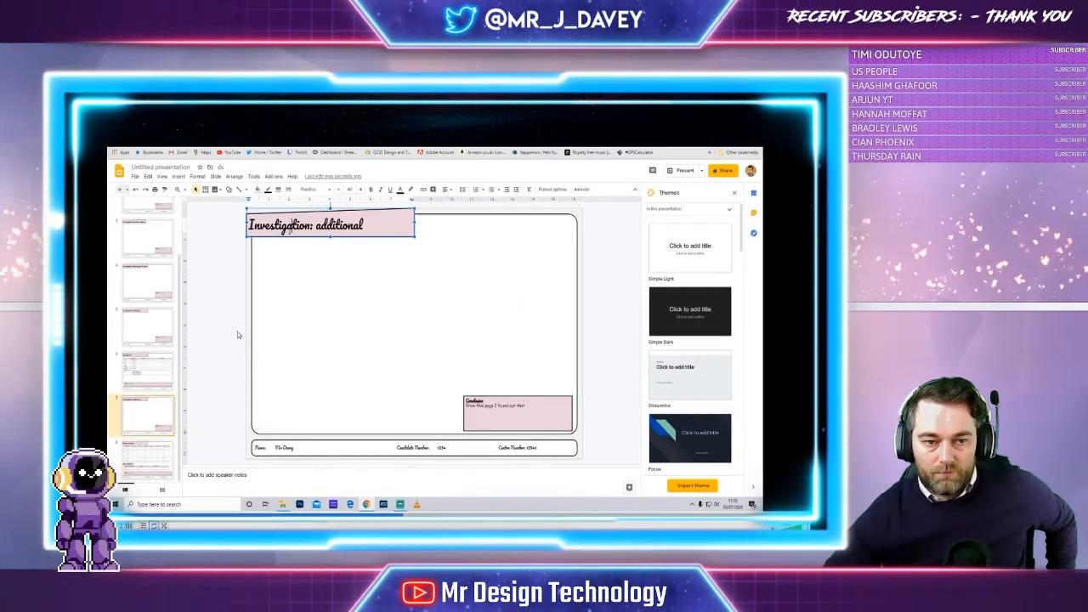
triple_click(290, 226)
text(dESIGN IDEAS)
triple_click(287, 230)
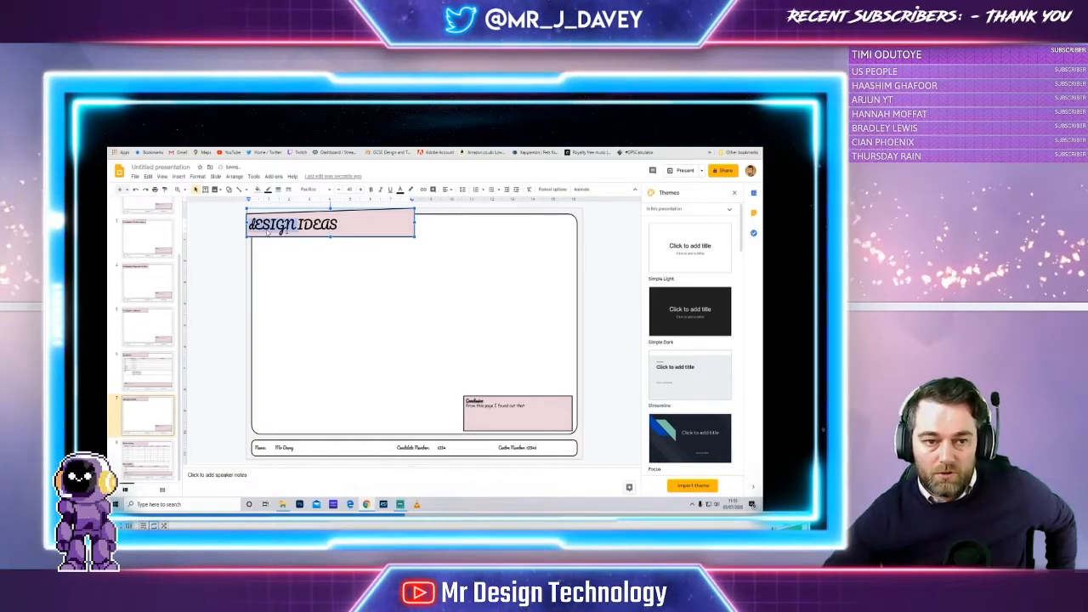
text(Design ideas )
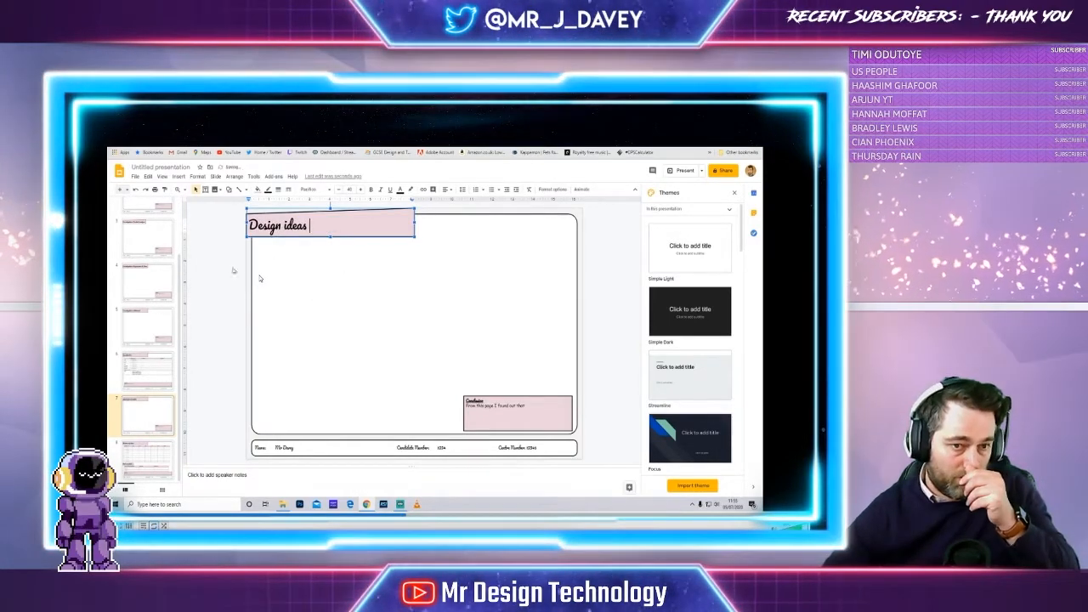
Add the page number [1] in square brackets to the Design ideas title and delete the slide's Conclusion box.
text(|1)
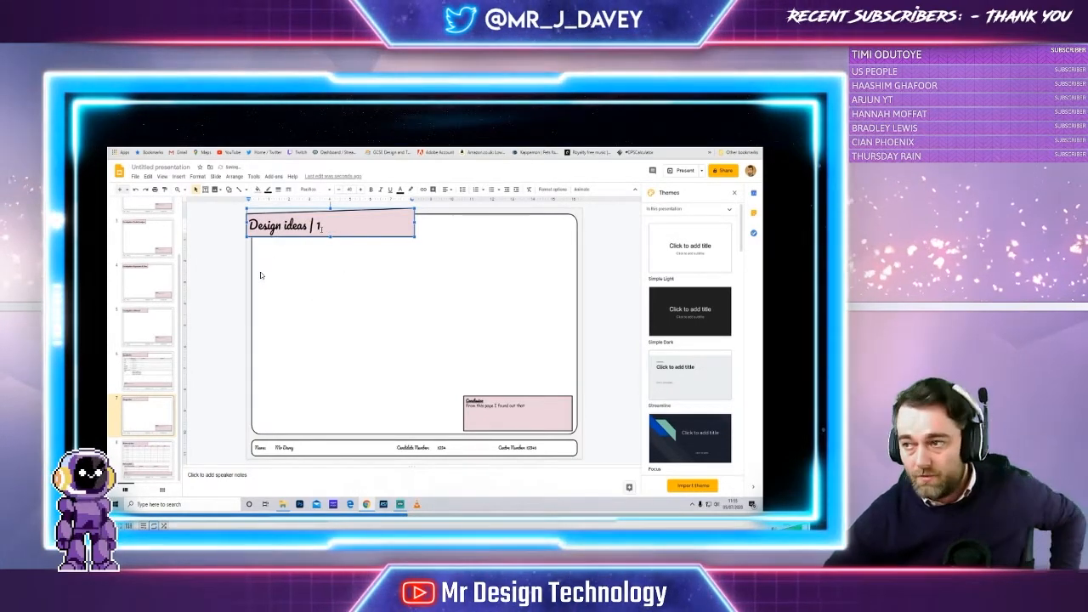
text(()
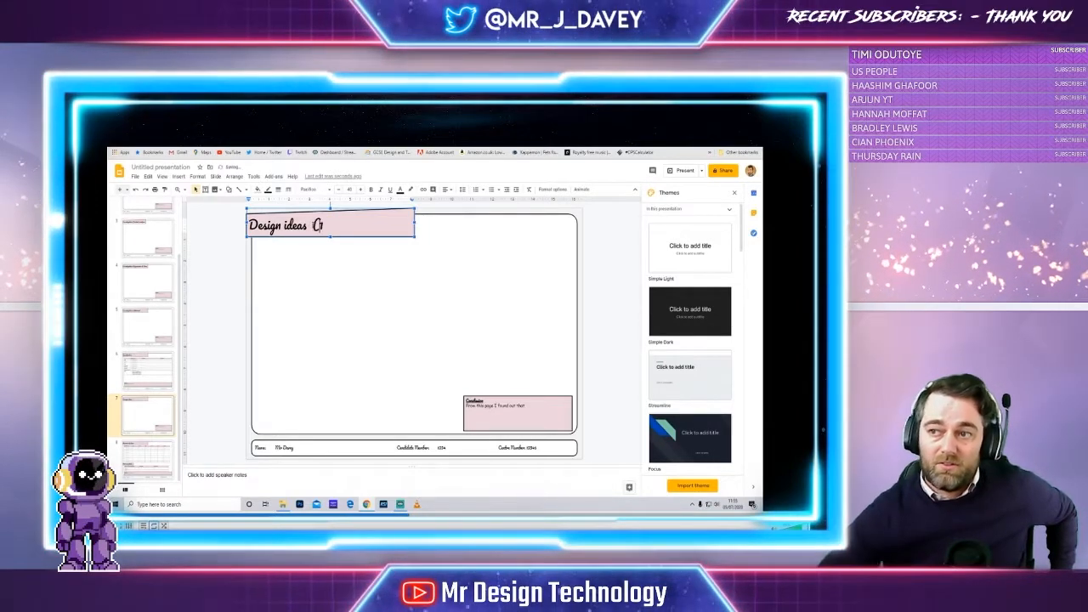
text())
triple_click(333, 226)
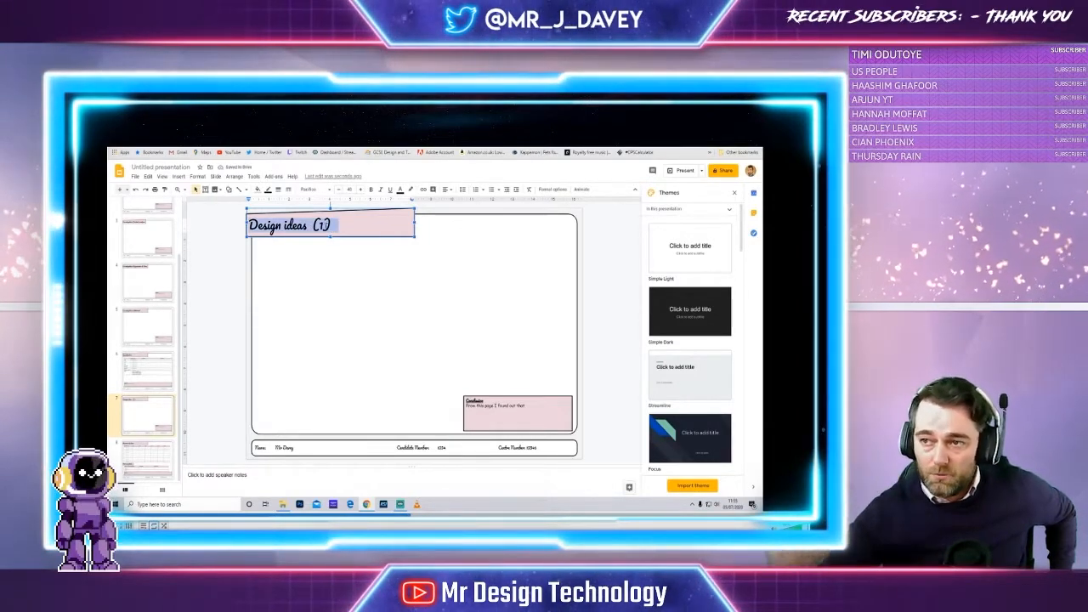
drag(333, 226, 314, 226)
text(()
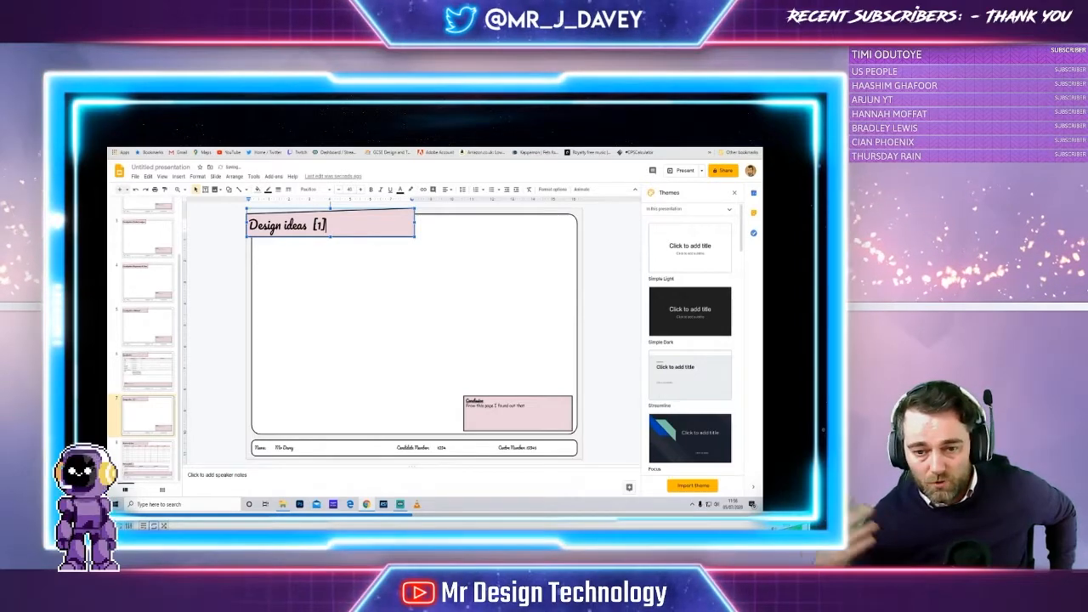
click(509, 401)
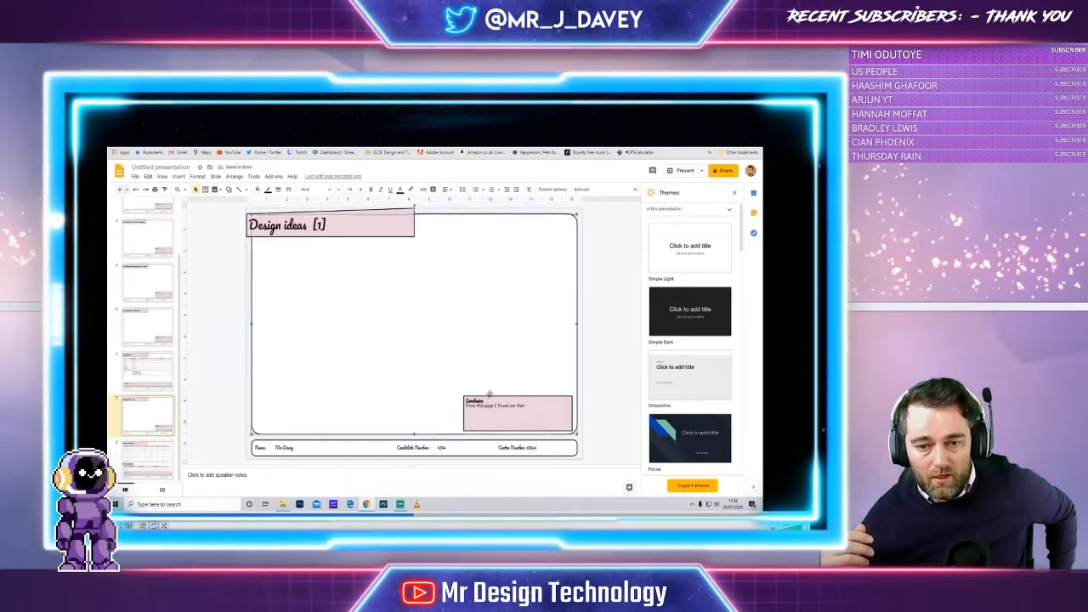
key(Delete)
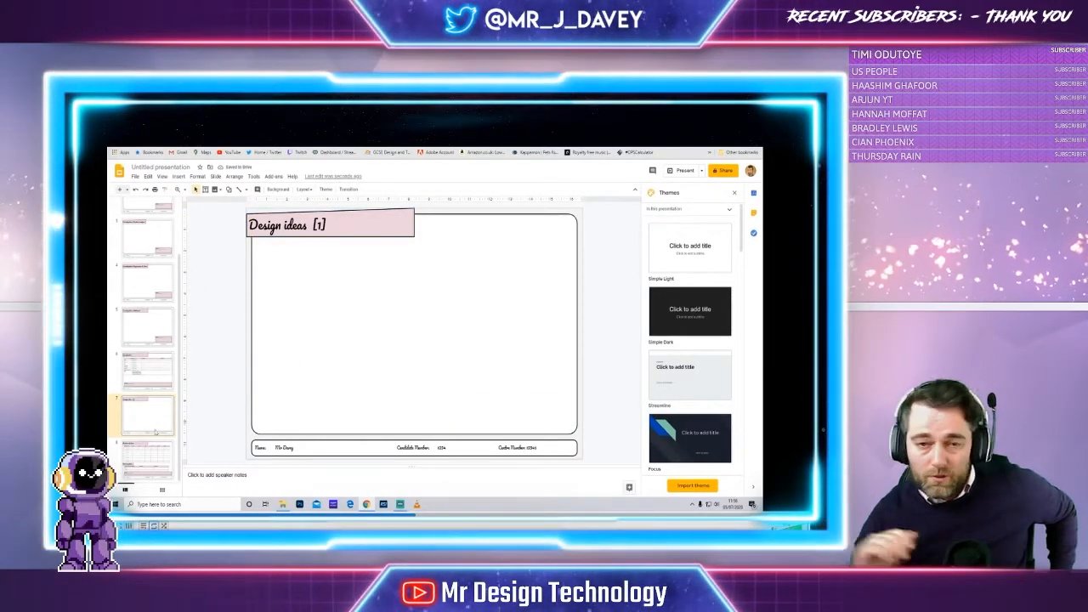
Duplicate the Design ideas [1] slide and renumber the copy's title to [2].
right_click(152, 424)
click(184, 280)
click(321, 226)
key(BackSpace)
text(2)
click(228, 294)
Add a third Design ideas slide as another duplicate, numbered [3], before the Review of ideas slide.
right_click(163, 439)
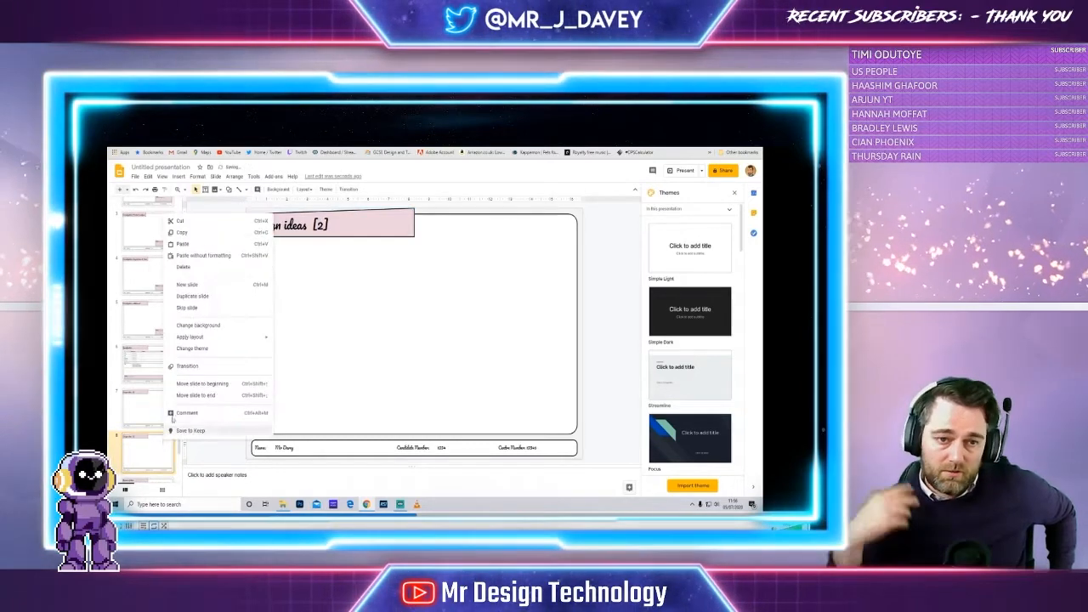
click(183, 266)
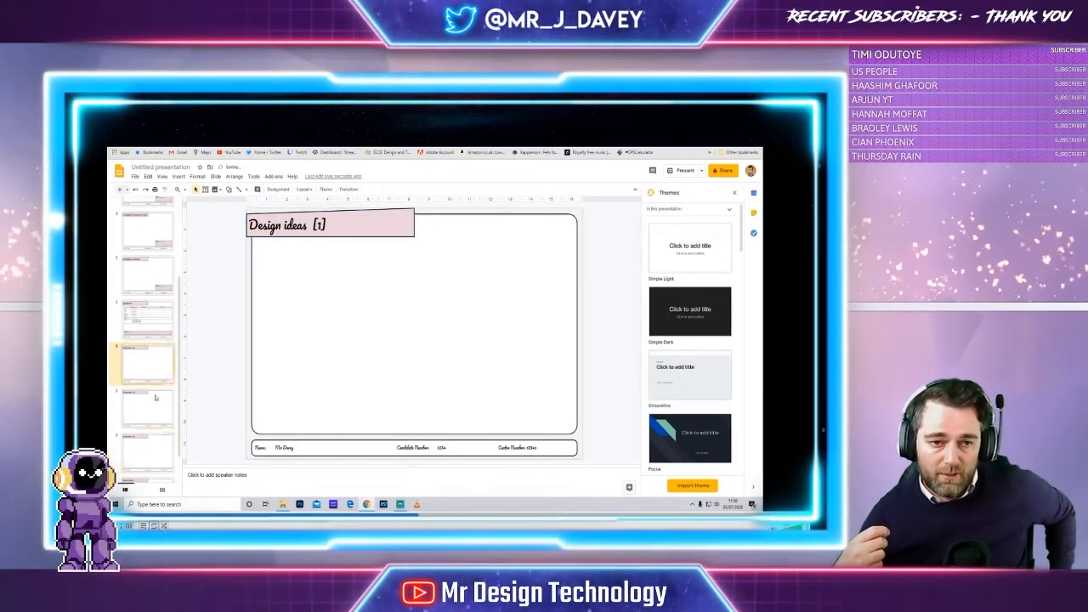
scroll(153, 408, down, 2)
click(153, 459)
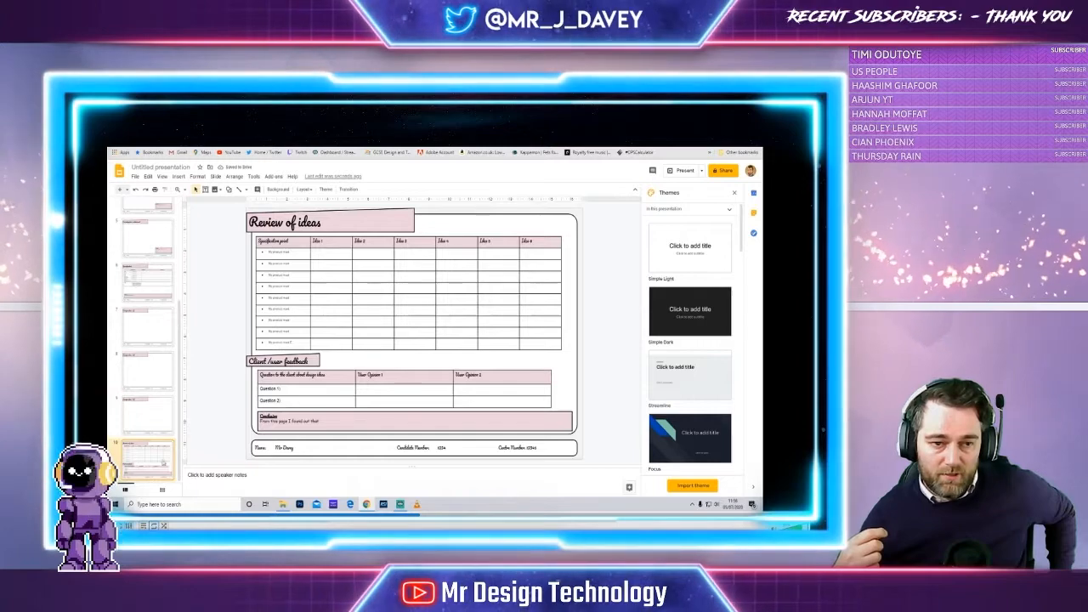
Duplicate the Design ideas [3] slide and move the copy to after the Review of ideas slide.
right_click(151, 413)
click(192, 268)
scroll(152, 425, down, 1)
drag(152, 424, 145, 472)
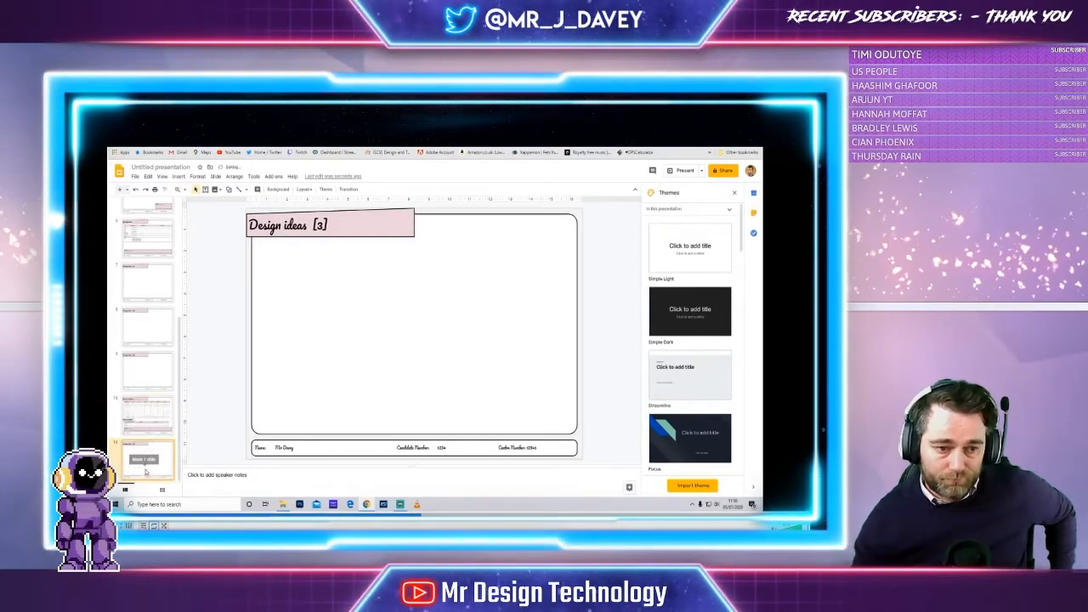
click(148, 417)
click(148, 459)
Retitle the last slide as Development [C.a.D] followed by ???
triple_click(290, 226)
text(Develo)
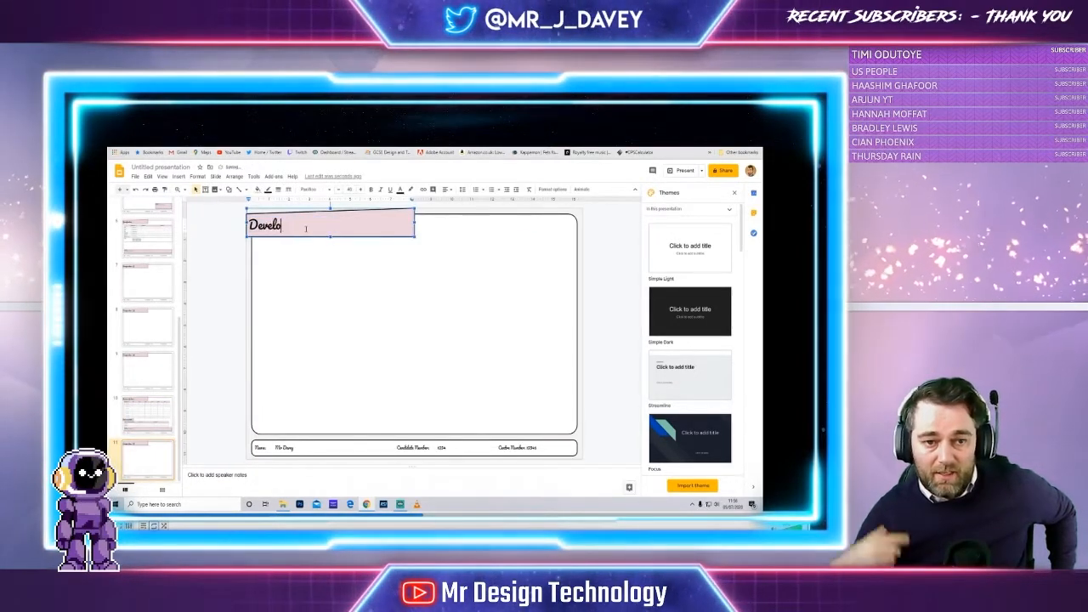
text(pment [C.a)
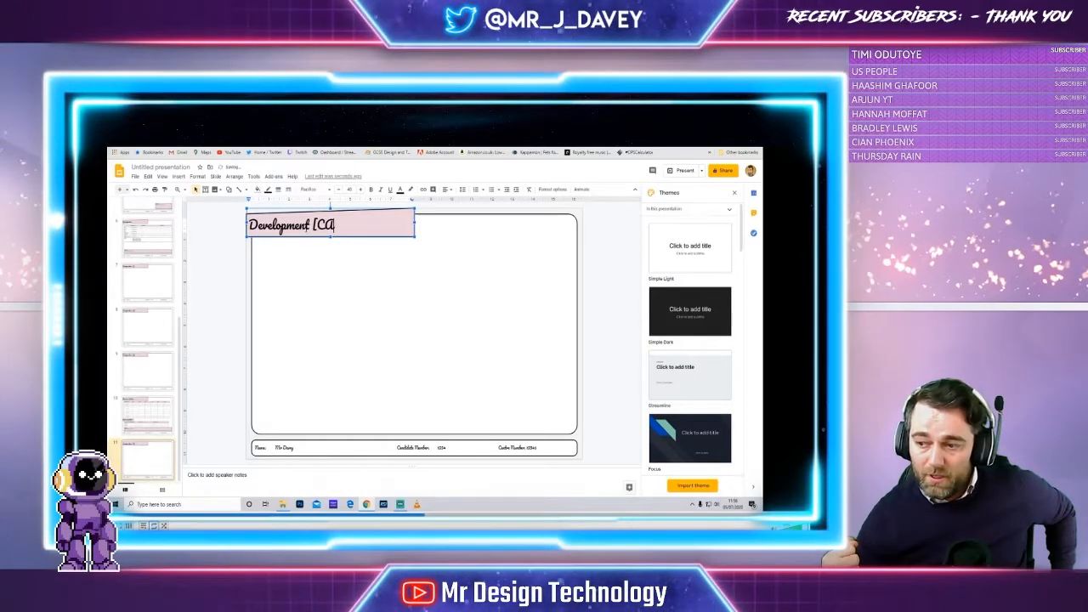
text(.D]   ???)
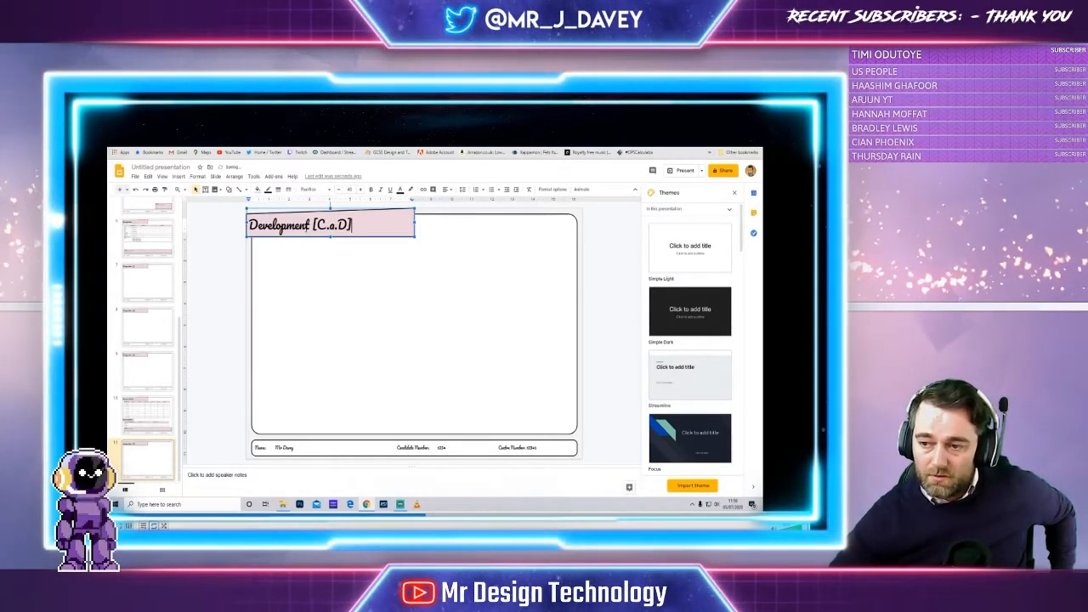
click(305, 328)
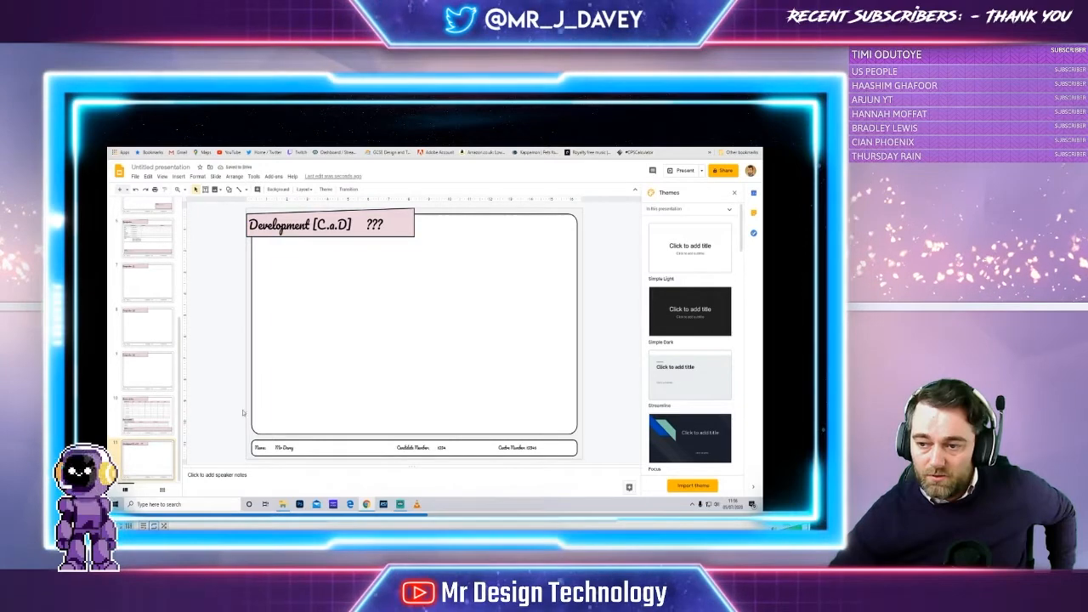
Duplicate the Development [C.a.D] slide and change the bracketed text in the copy's title to Card Model.
right_click(159, 457)
click(206, 325)
double_click(332, 226)
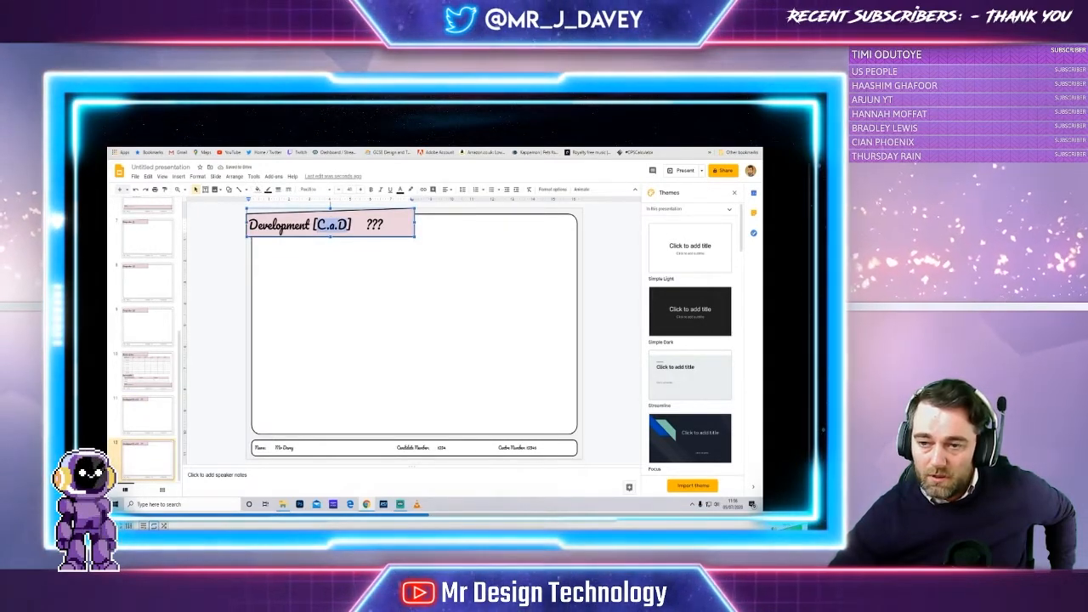
text(Card Model)
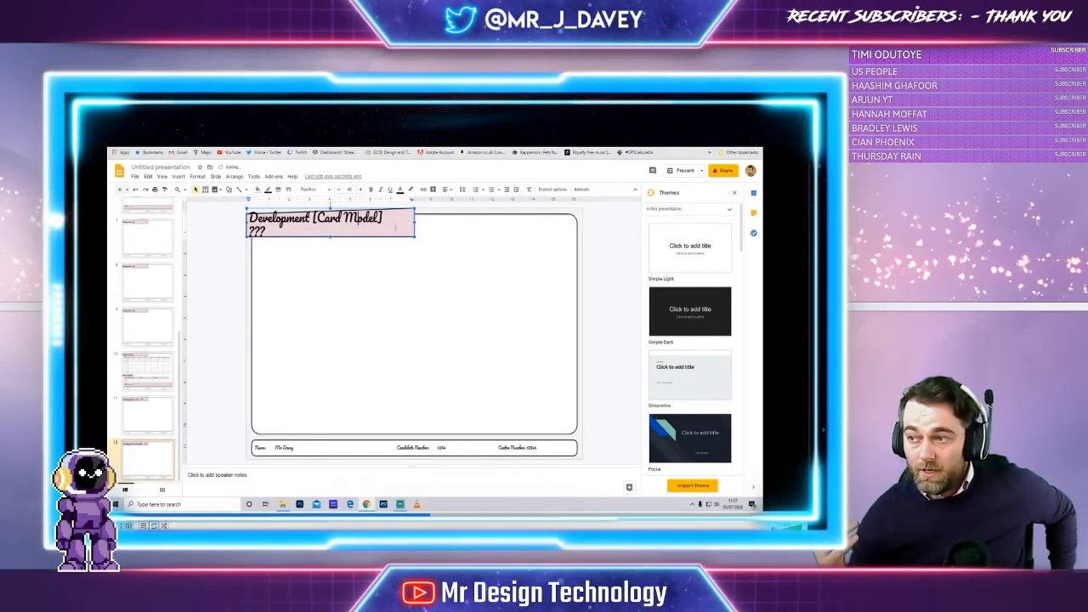
Duplicate the Development [Card Model] slide and change the bracketed text in the copy's title to Fixings & material test.
right_click(166, 447)
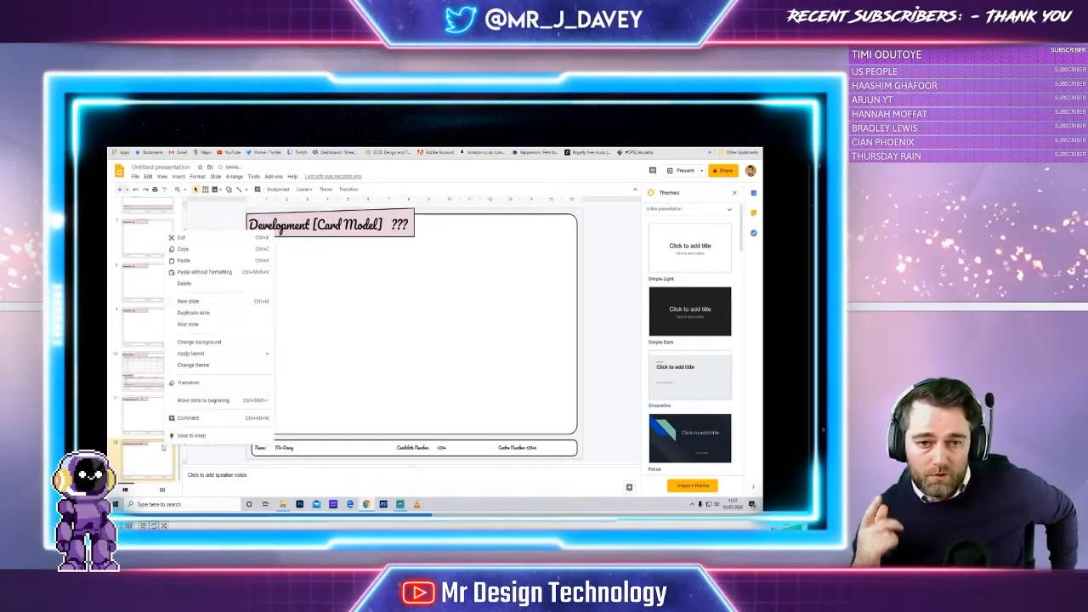
click(207, 314)
drag(316, 225, 382, 224)
text(Fixings )
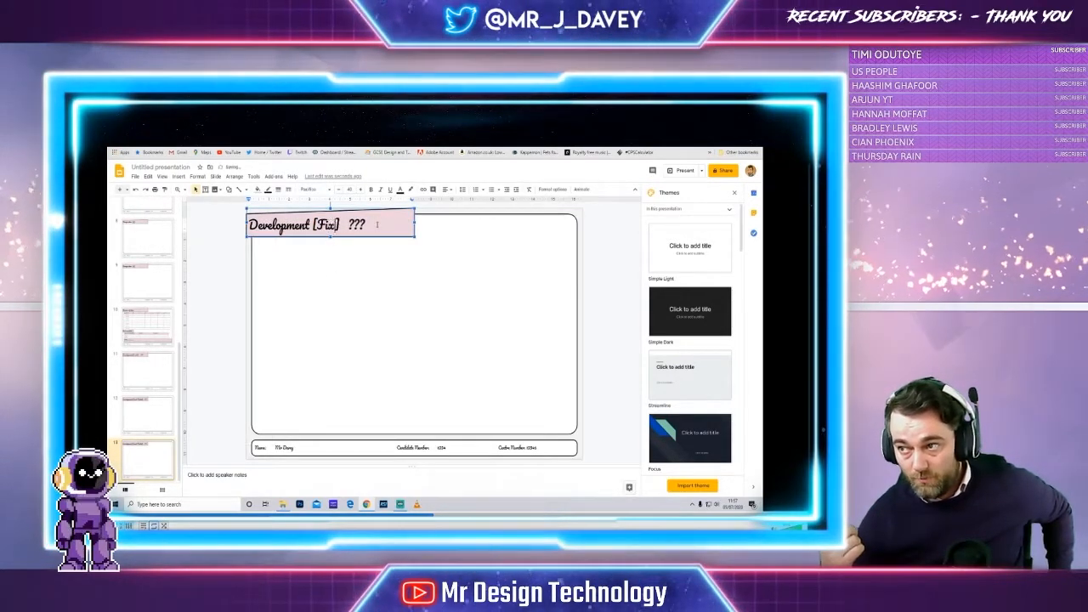
text(& test)
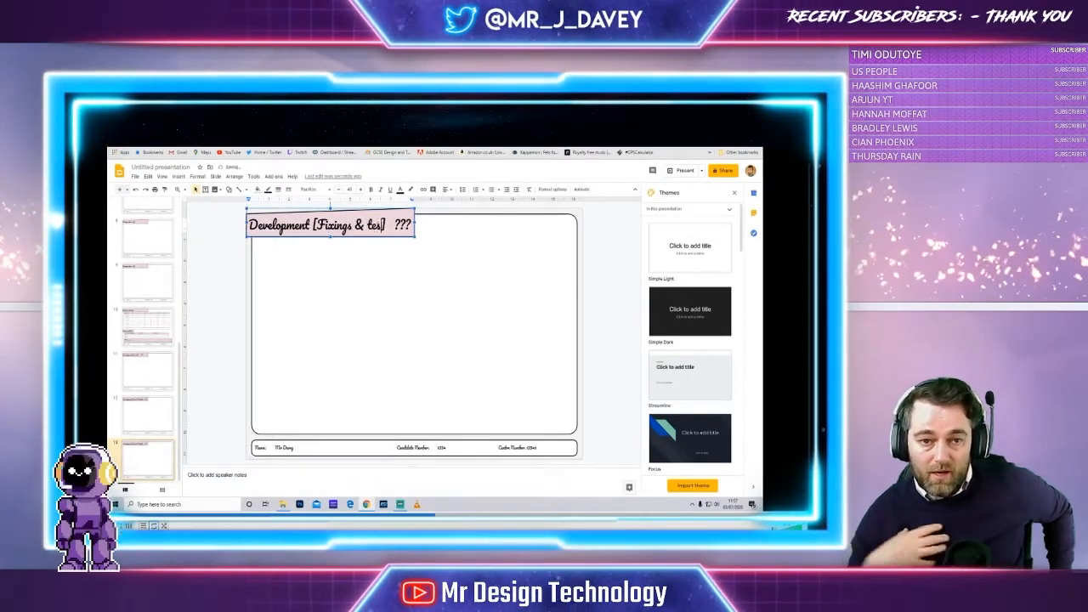
key(ctrl+Left)
text(material)
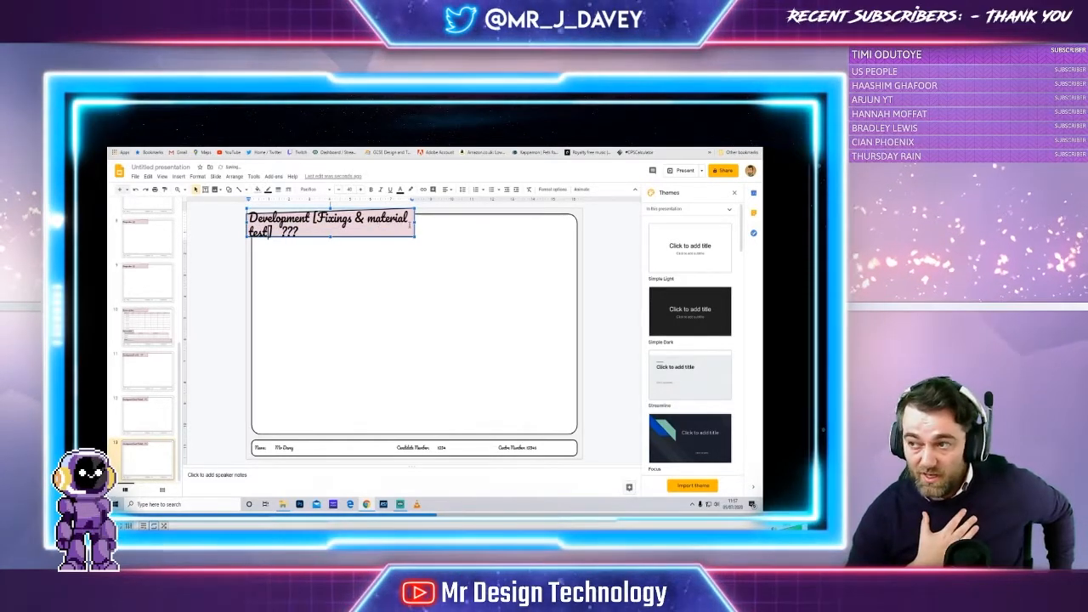
Widen the title box so the fixings title fits on one line, and capitalise Material.
drag(442, 222, 474, 222)
click(347, 272)
click(373, 223)
key(BackSpace)
text(M)
click(329, 294)
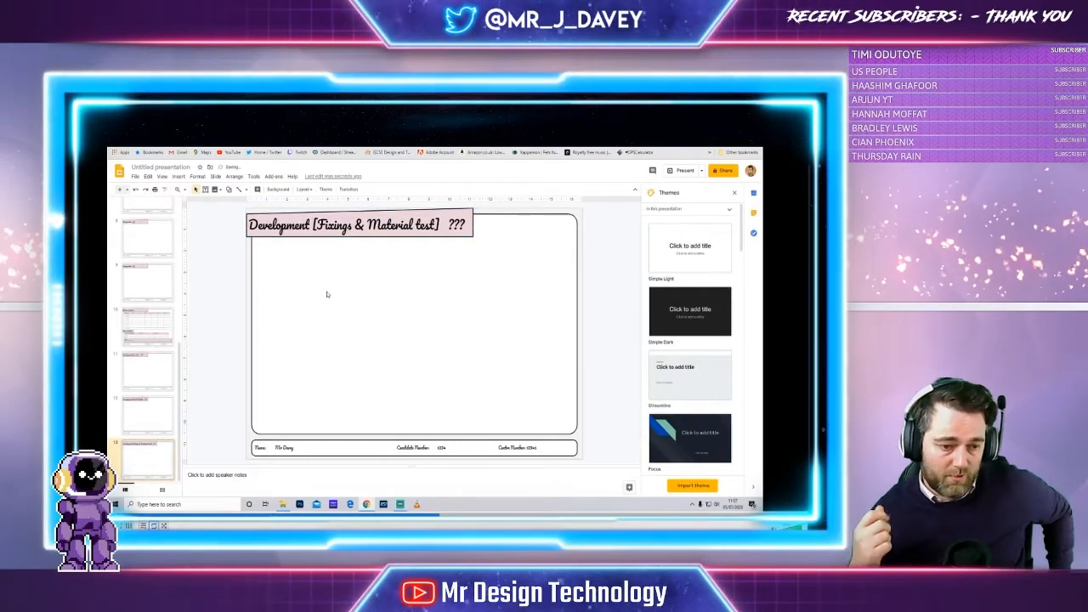
Duplicate the Review of ideas slide, move the copy to the end of the presentation and retitle it Review of Chosen idea.
click(141, 328)
right_click(141, 327)
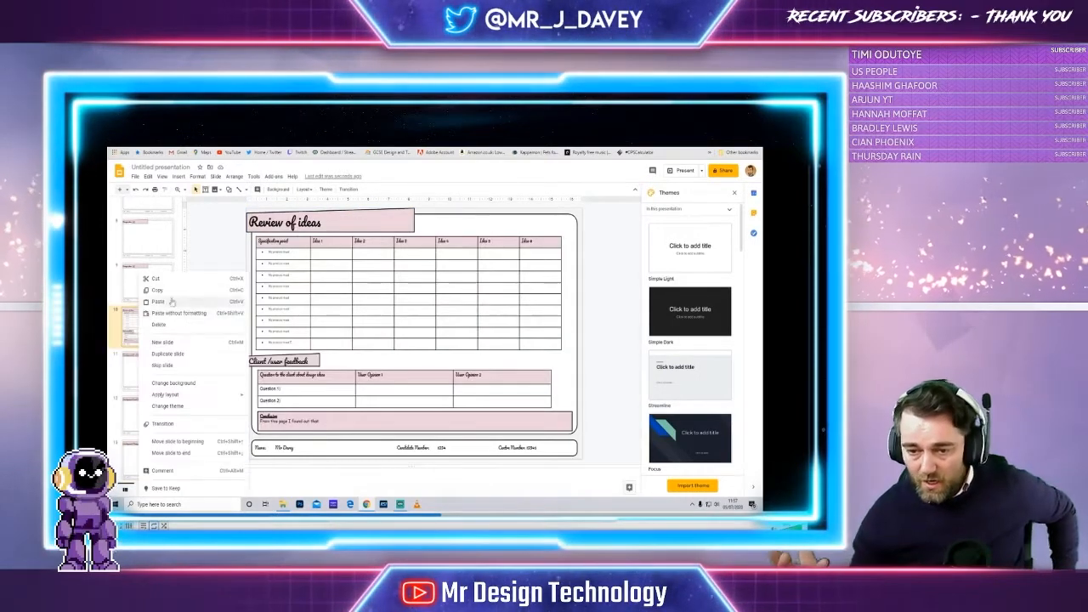
click(173, 355)
drag(143, 330, 145, 464)
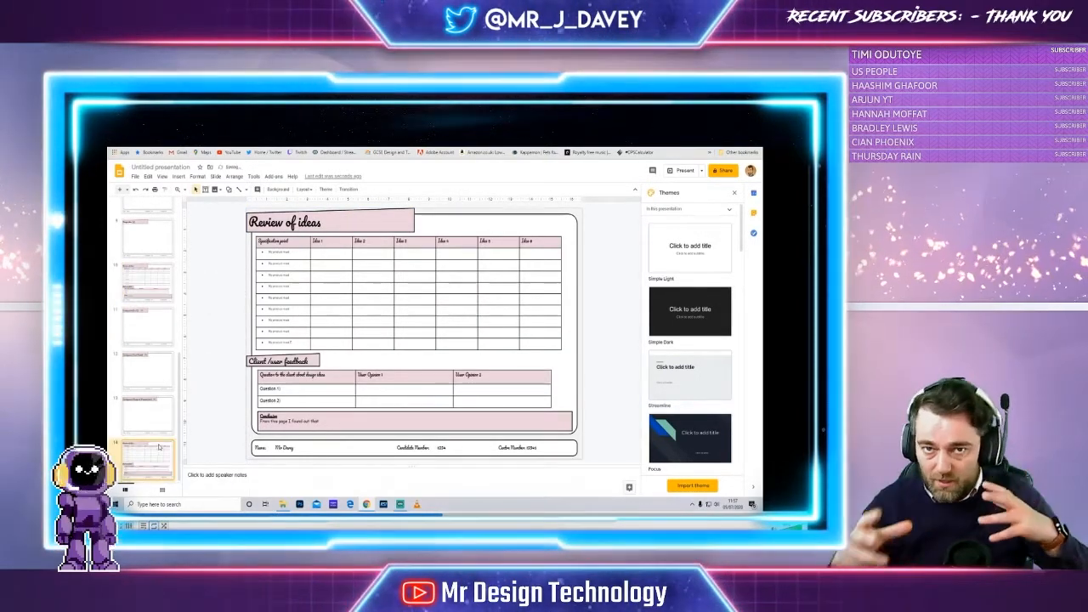
click(143, 272)
click(157, 328)
scroll(199, 337, down, 3)
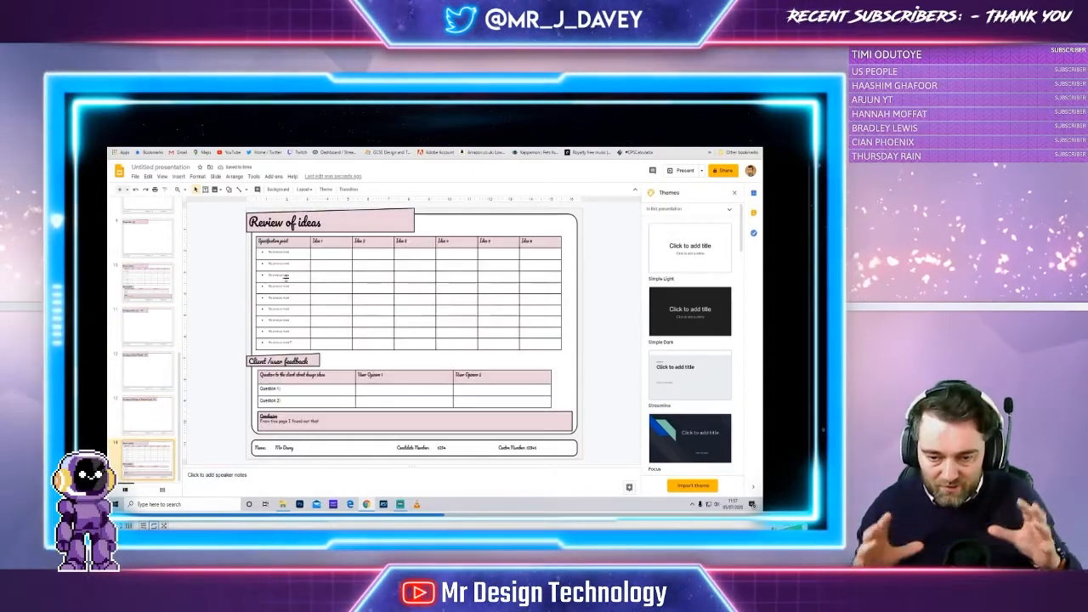
double_click(309, 223)
text(Chosen idea)
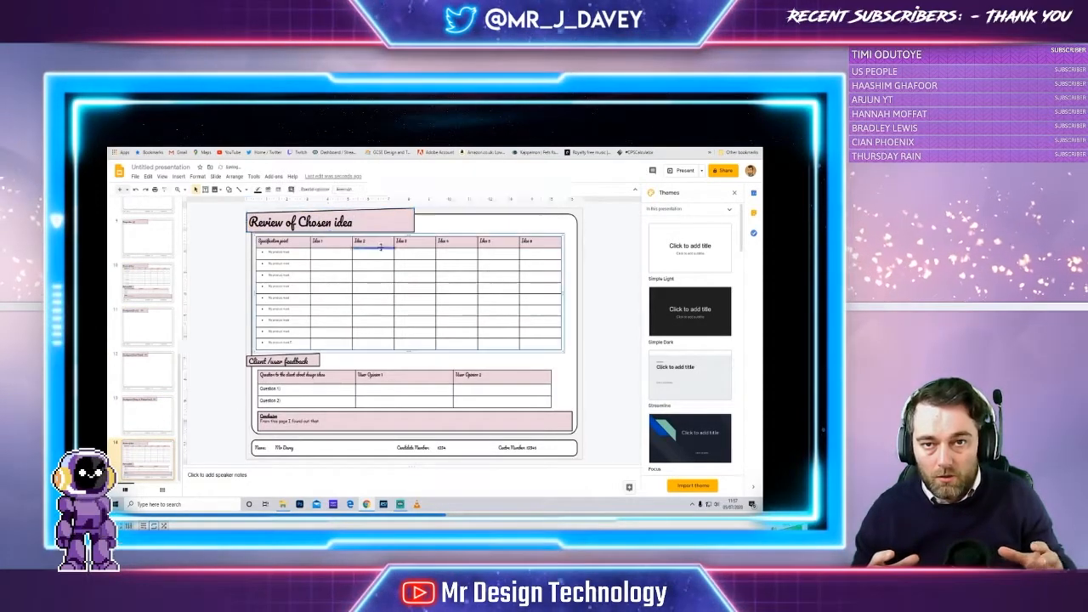
Reduce the ideas table to the specification column and one column headed Chosen idea, and widen the table and that column to the title's width.
drag(357, 242, 534, 340)
right_click(534, 340)
click(561, 377)
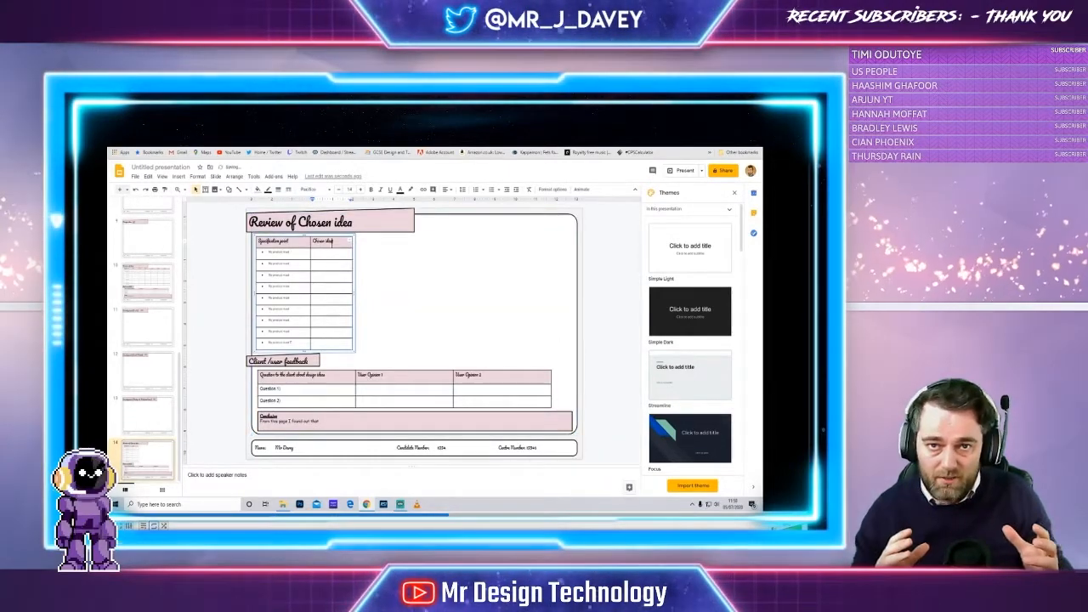
drag(355, 292, 417, 293)
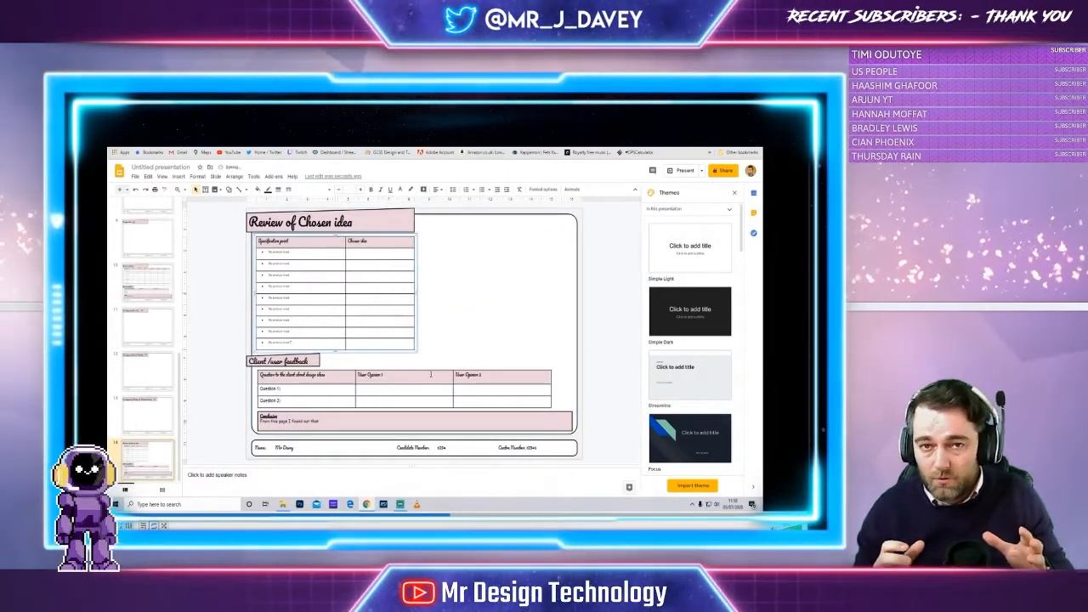
drag(345, 244, 308, 244)
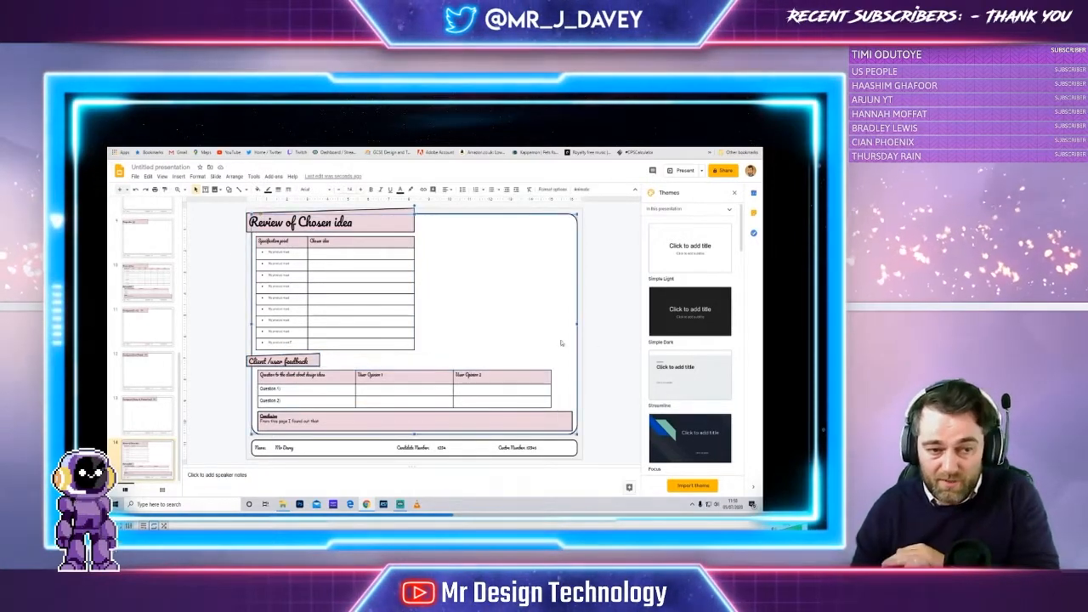
Draw a large rounded rectangle beside the specification table and enter Chosen idea here as its placeholder text.
click(229, 190)
mouse_move(252, 203)
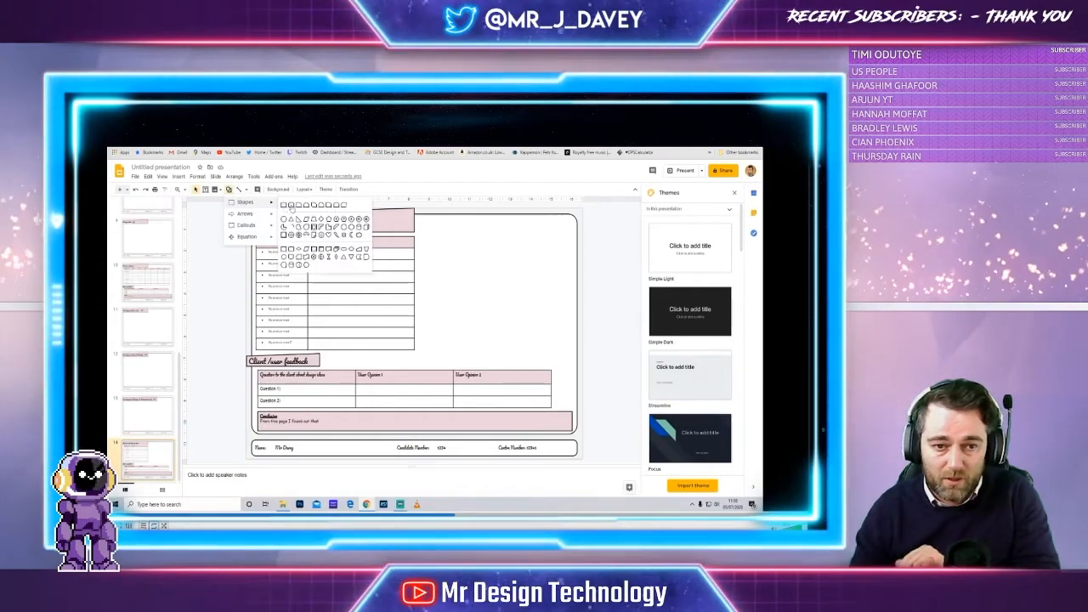
click(285, 204)
drag(433, 224, 562, 352)
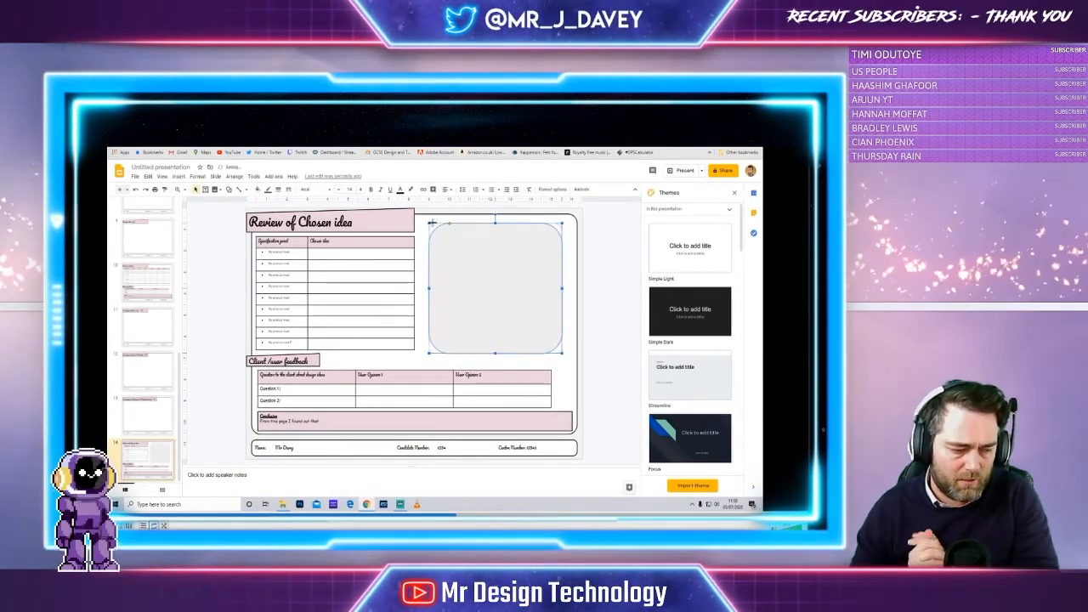
text(Chosen idea here)
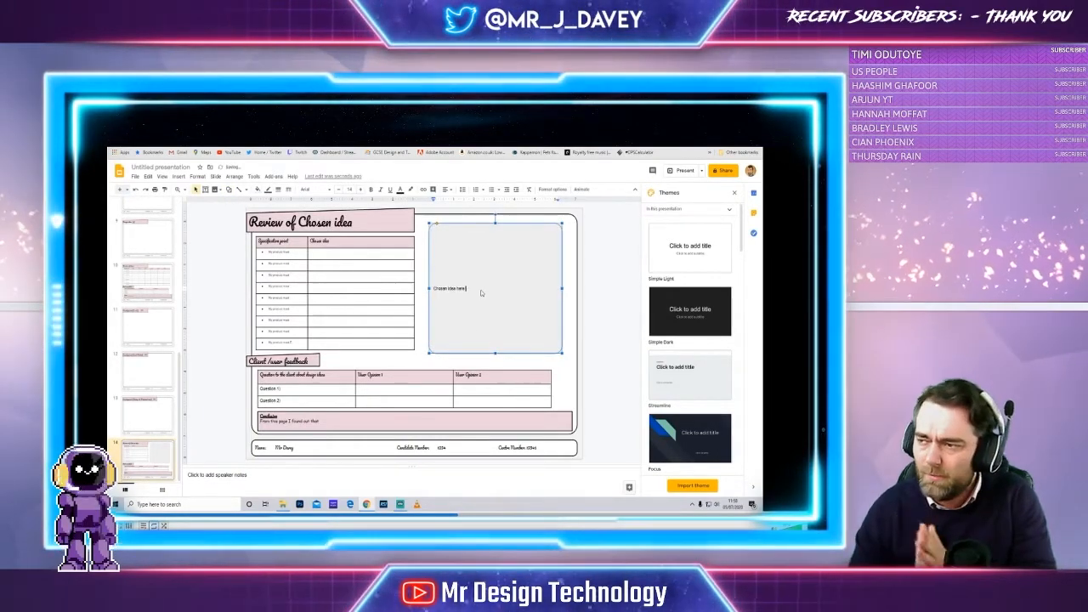
Centre the Chosen idea here text, make it bold and underlined, and enlarge it a few sizes.
drag(467, 290, 433, 289)
click(447, 190)
click(457, 201)
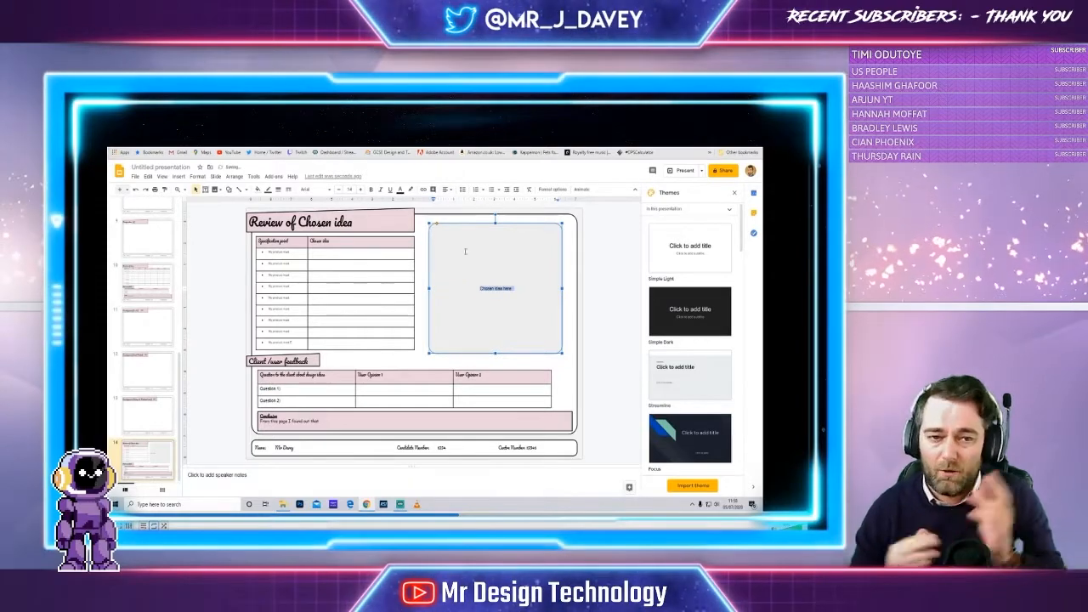
click(371, 190)
click(400, 190)
click(390, 190)
click(360, 190)
click(360, 190)
click(361, 190)
click(361, 190)
click(361, 191)
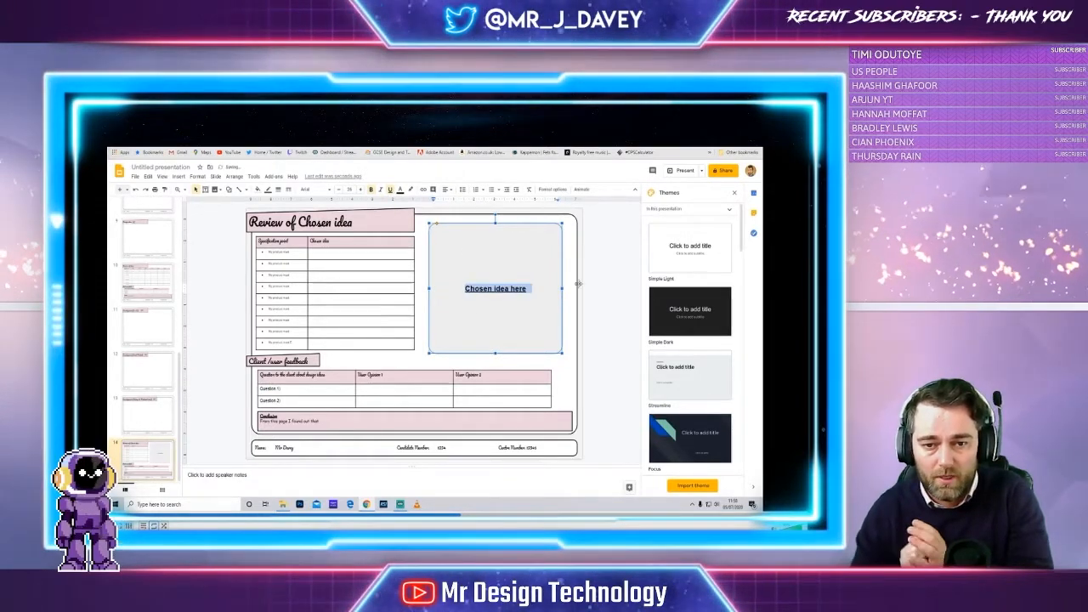
Give the chosen idea placeholder a dashed border 8 px thick.
click(562, 280)
click(289, 189)
click(288, 190)
click(278, 190)
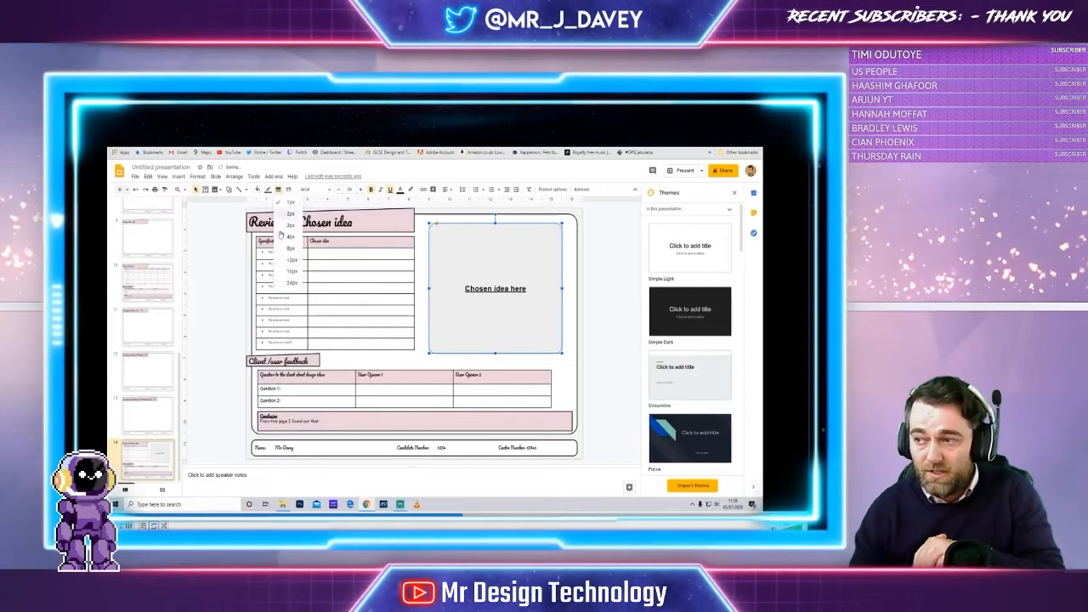
click(280, 235)
click(278, 190)
click(290, 248)
click(278, 189)
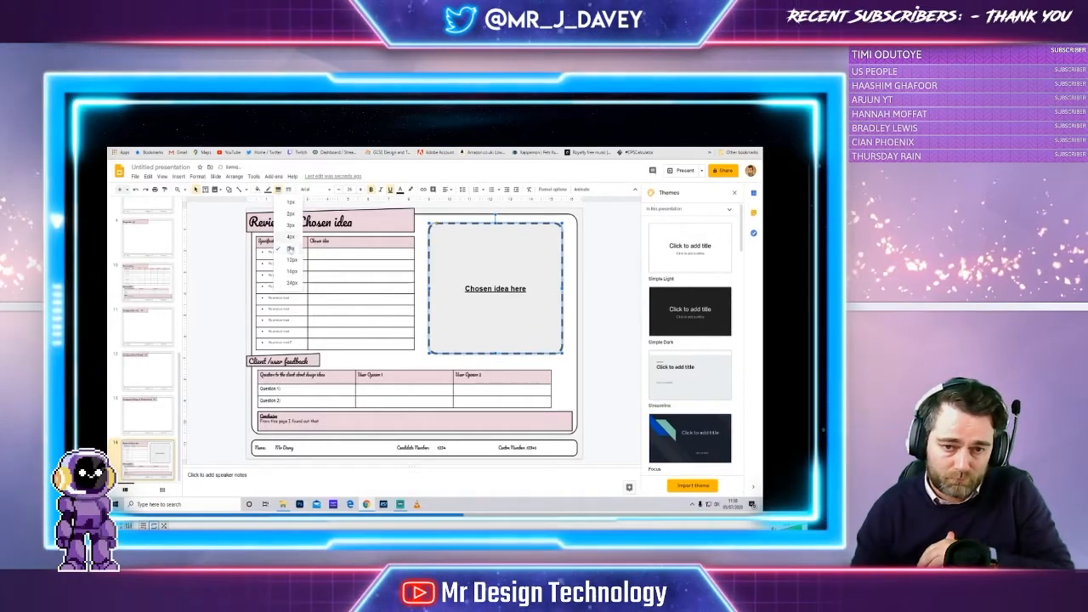
click(290, 249)
click(288, 190)
click(232, 253)
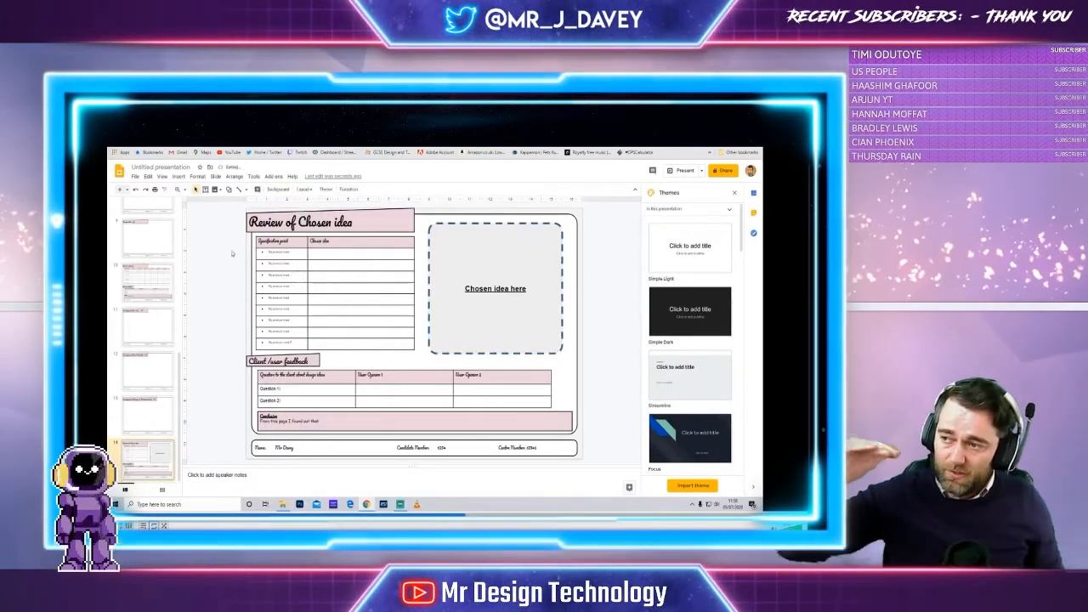
click(384, 420)
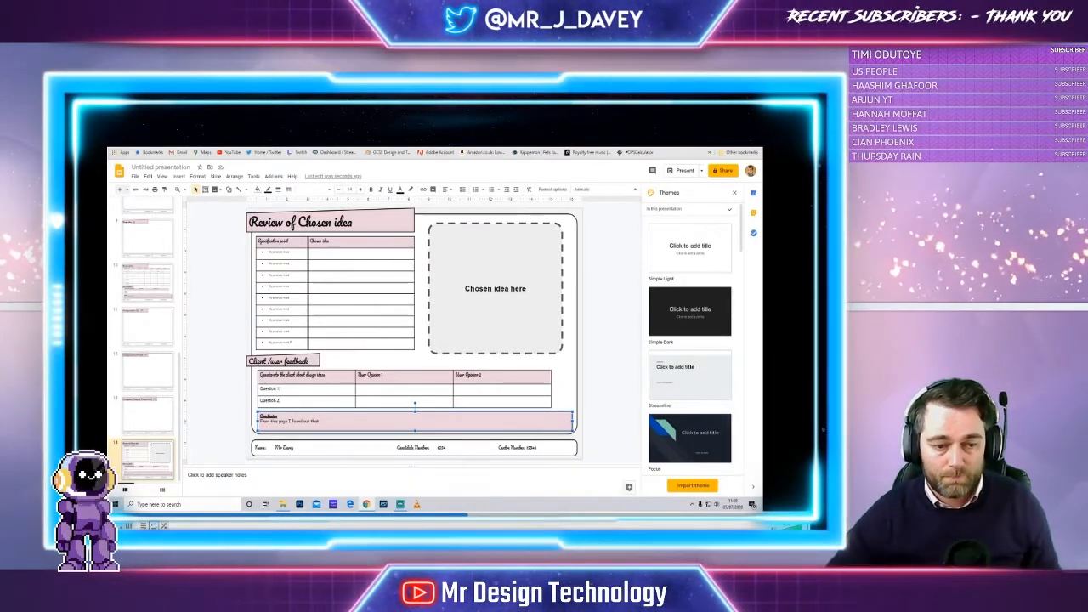
key(Escape)
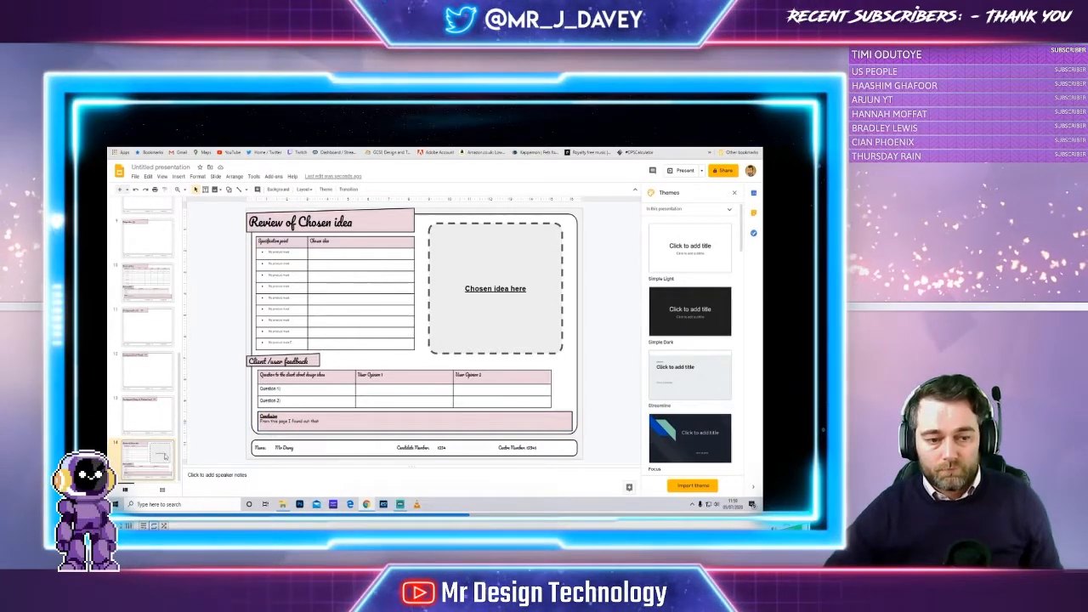
Duplicate the Development [Fixings & Material test] slide, move the copy to the end of the presentation and retitle it Scale Drawing:.
click(157, 418)
right_click(156, 417)
click(196, 271)
drag(179, 410, 180, 426)
drag(156, 457, 162, 405)
click(155, 459)
drag(249, 224, 473, 226)
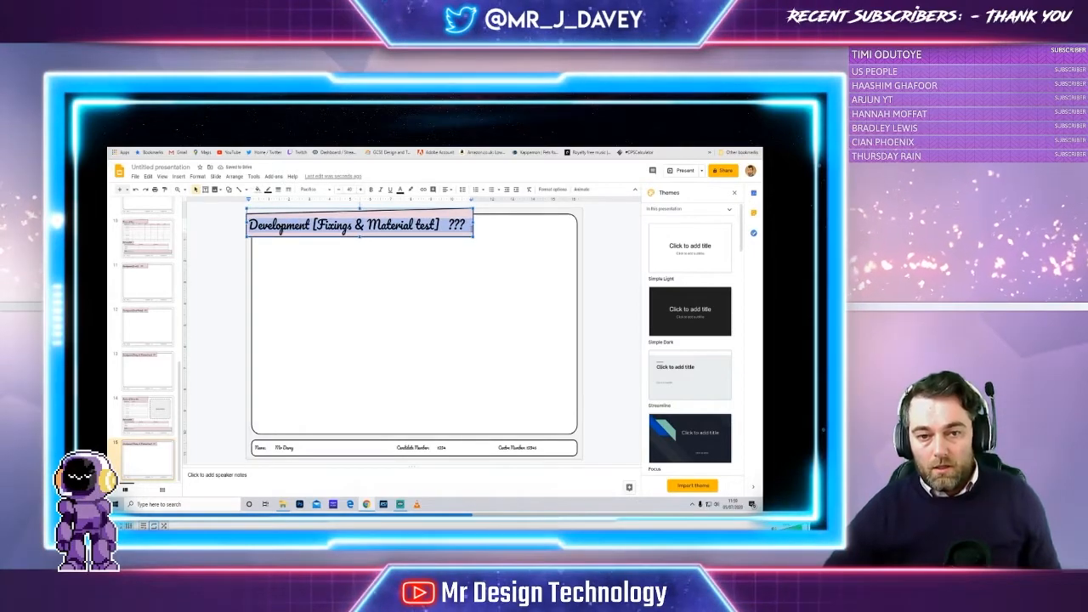
text(Scale Drawing)
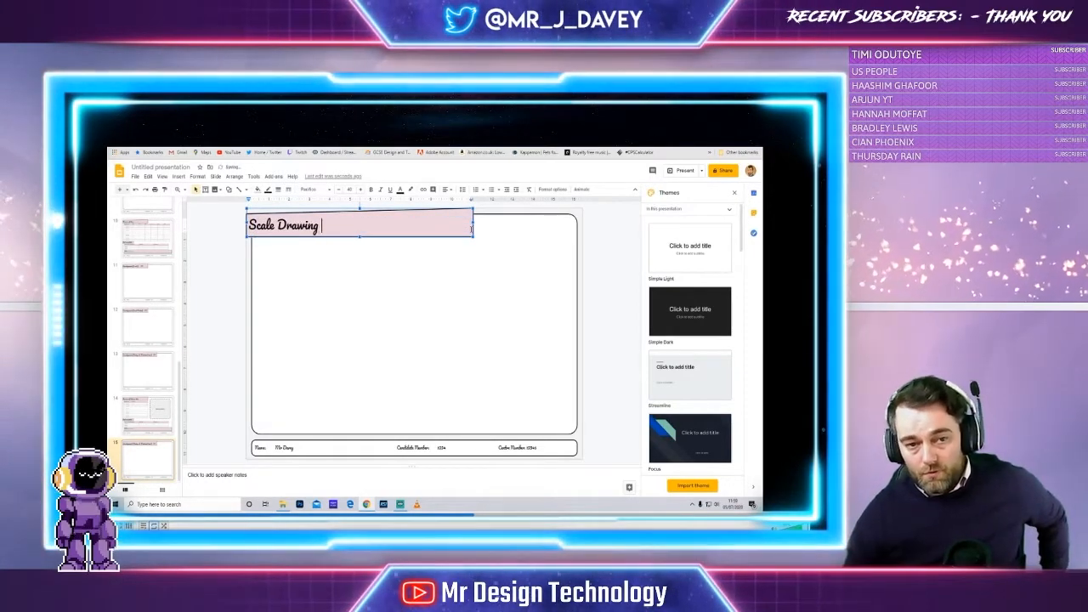
click(226, 284)
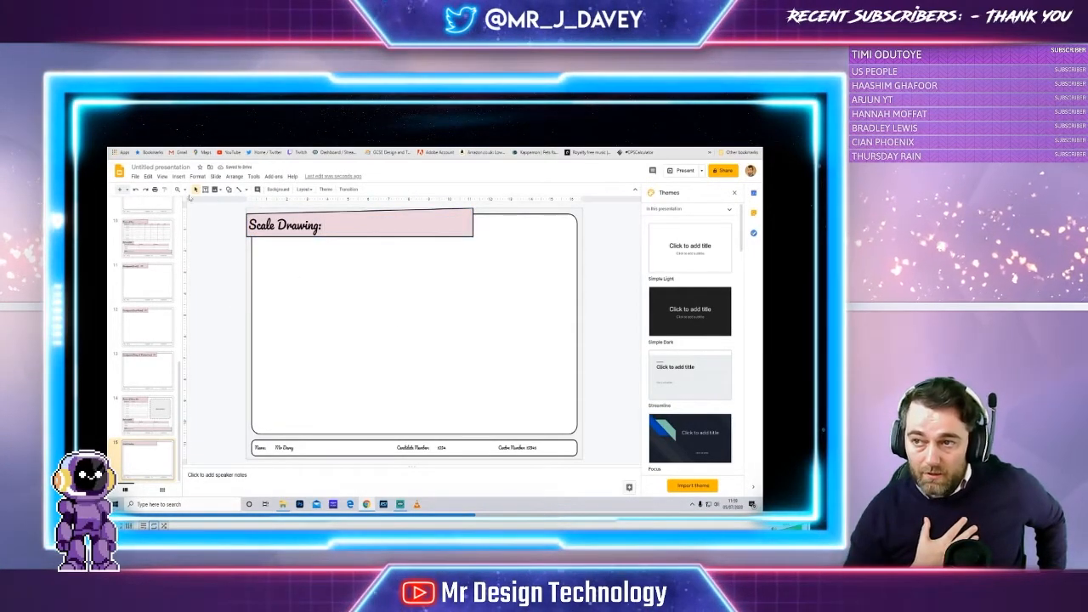
Insert a 2 x 2 table on the Scale Drawing slide, stretch it to fill the frame below the title and set its border colour.
click(179, 176)
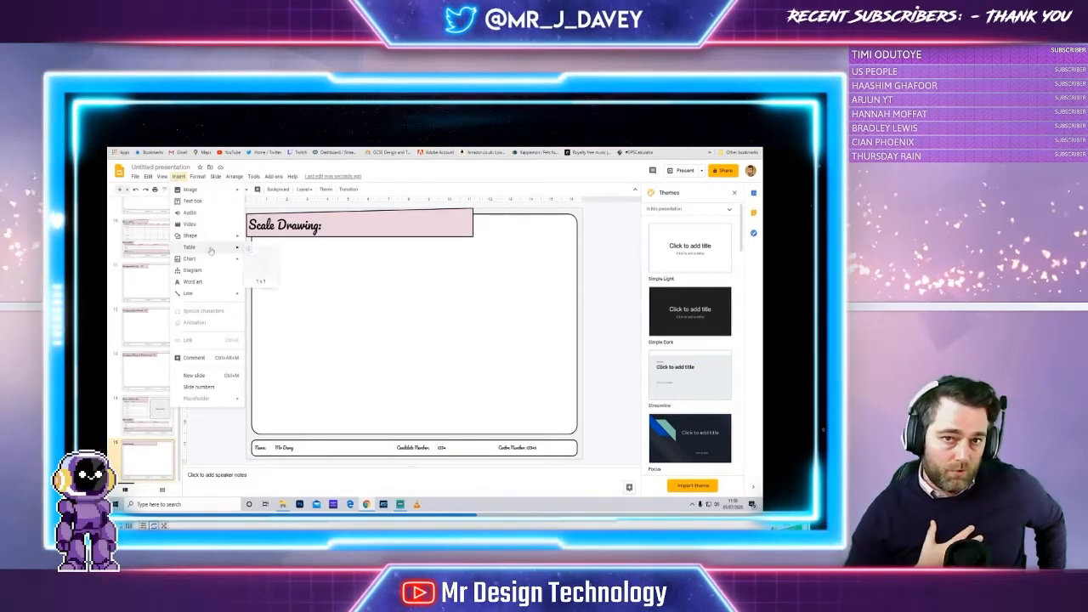
click(255, 258)
drag(414, 322, 414, 241)
drag(415, 346, 423, 428)
click(268, 190)
click(270, 214)
click(222, 287)
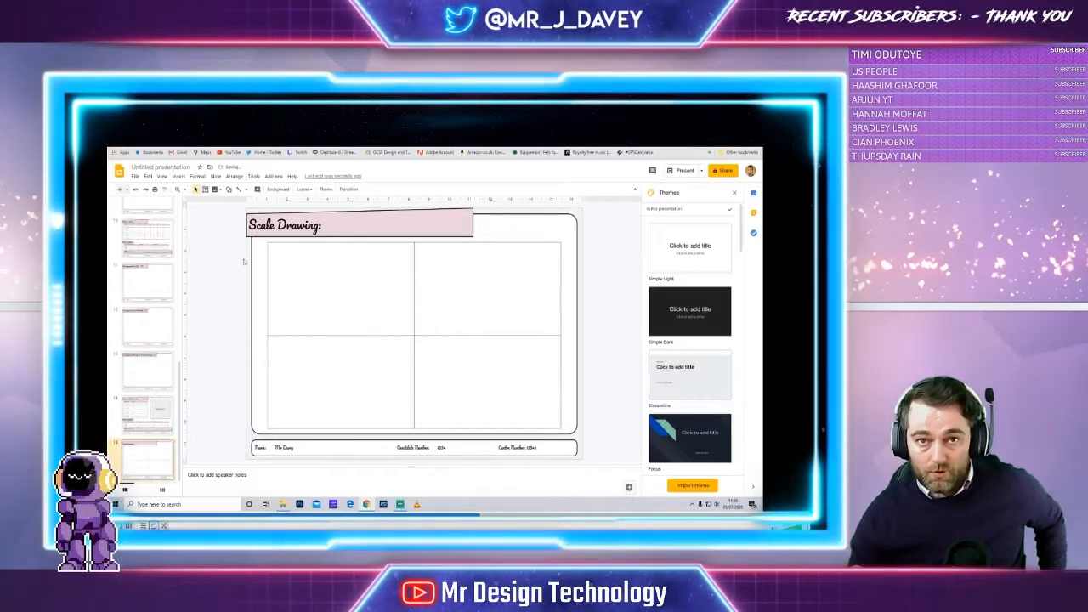
Paste a copy of the title box over the table, change its text to Front and reduce the font size to 12.
click(276, 237)
key(ctrl+c)
key(ctrl+v)
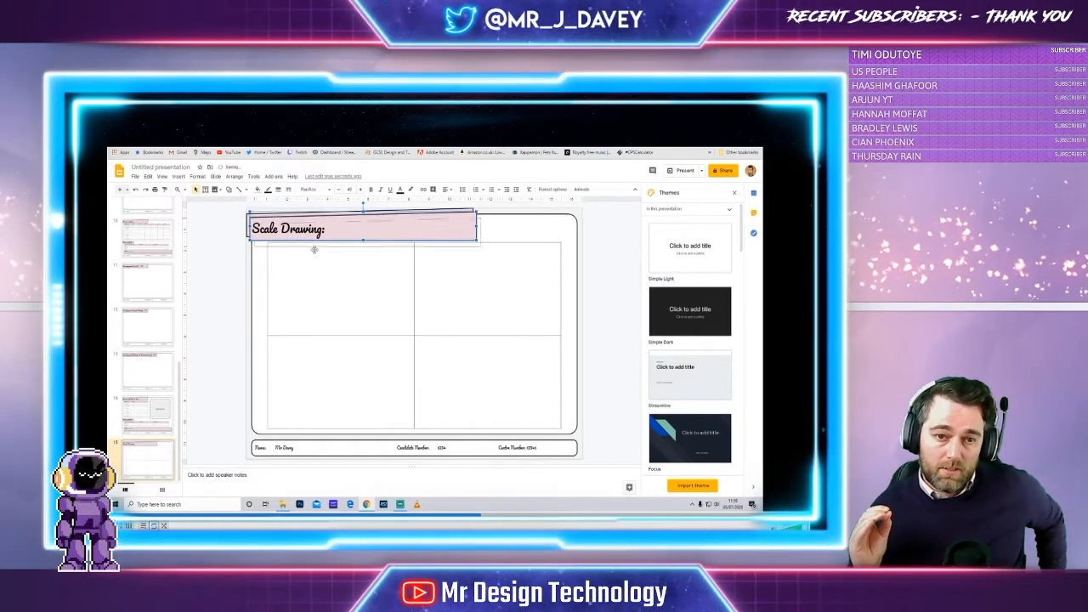
drag(312, 242, 333, 311)
triple_click(327, 300)
text(Front)
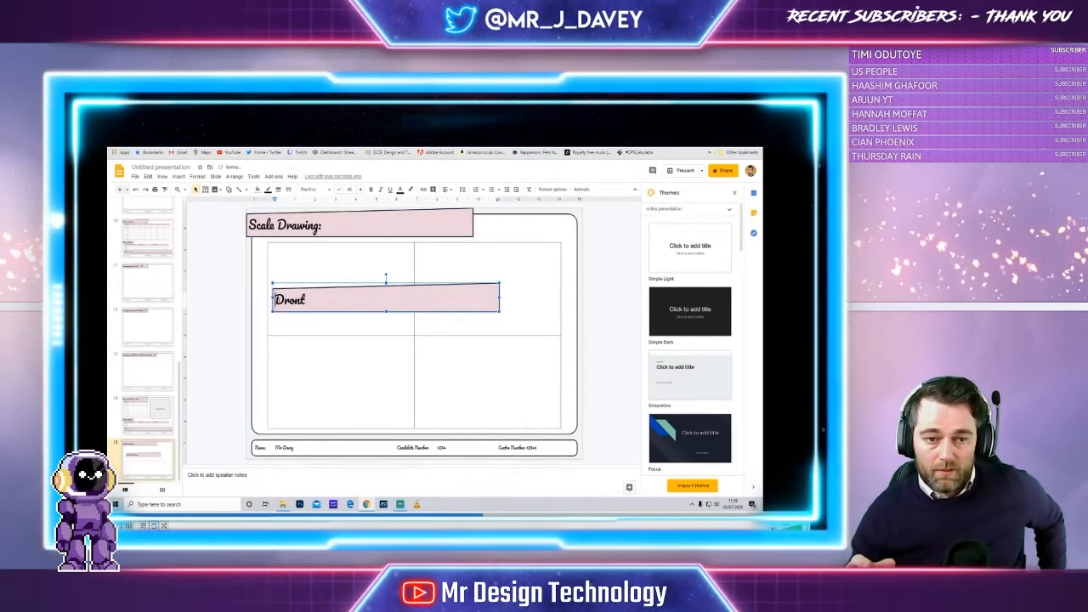
double_click(290, 299)
click(349, 189)
click(350, 253)
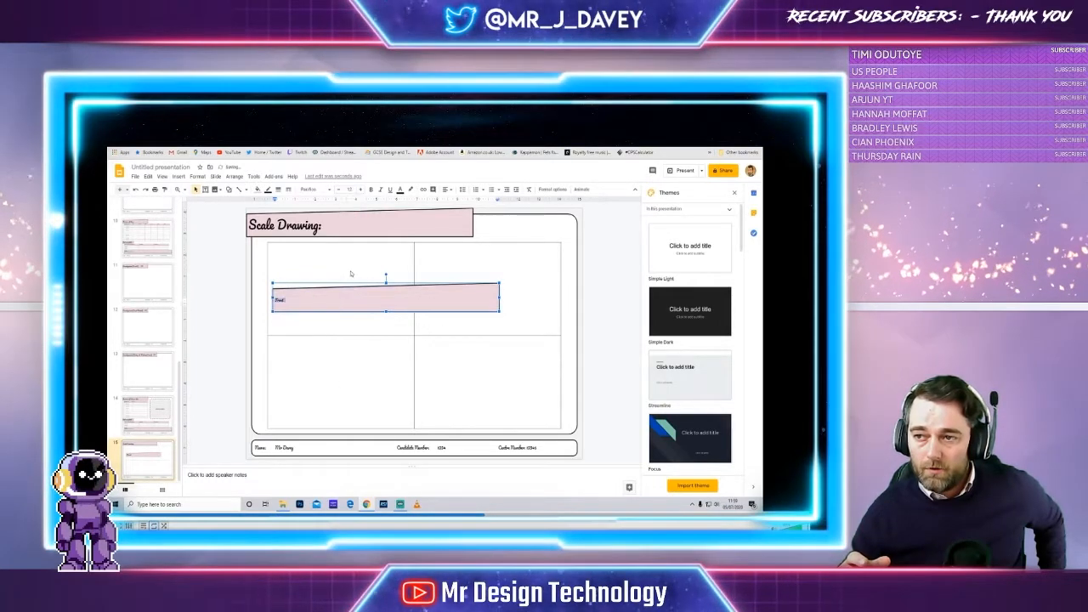
Shrink the Front label and duplicate it twice, labelling the upper-left cell Top, the lower-left Front and the lower-right Side.
drag(499, 297, 424, 341)
key(ctrl+d)
key(ctrl+d)
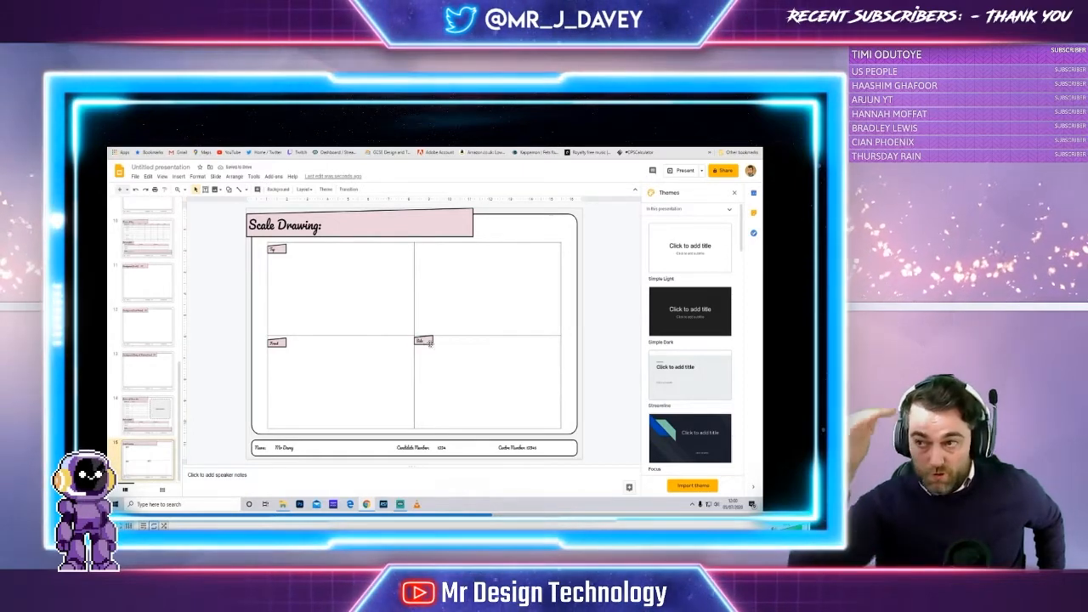
click(247, 347)
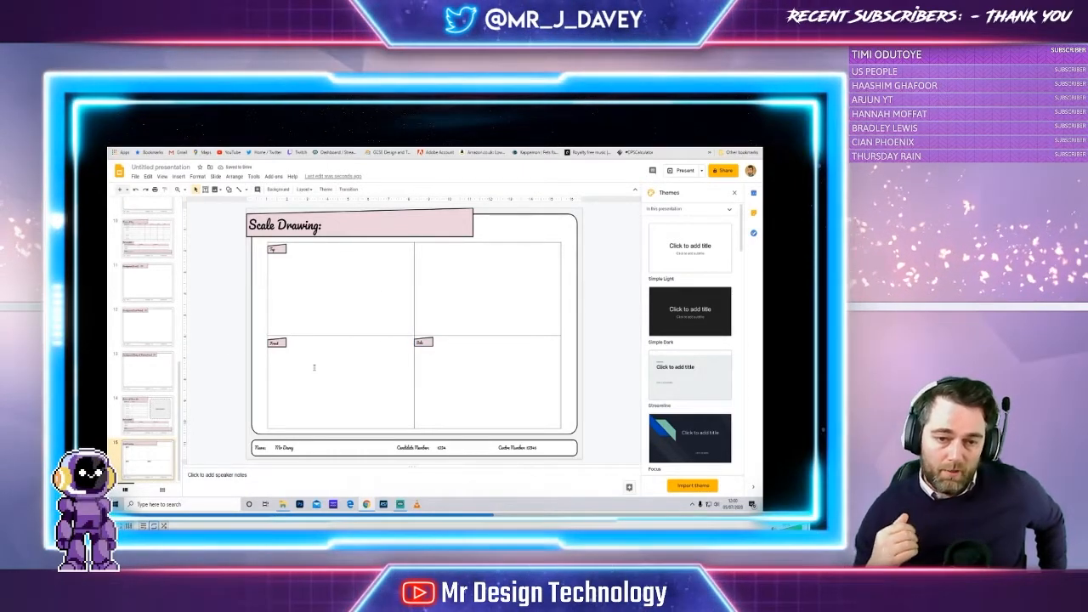
Draw a diagonal line from the table's centre to its upper-right corner, keeping the Side label in the lower-right cell's corner.
click(239, 189)
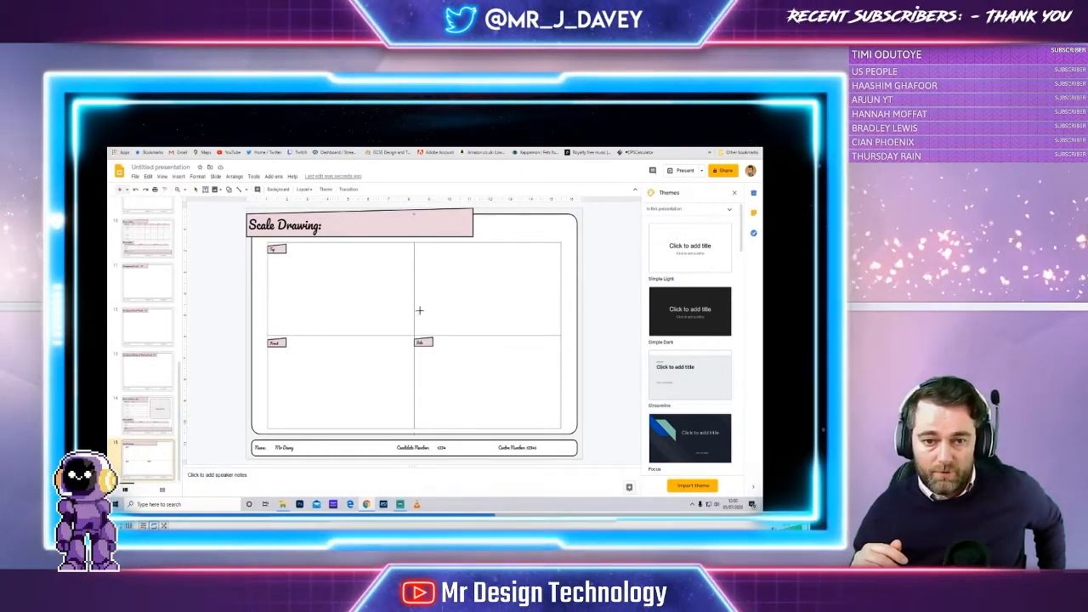
drag(415, 336, 561, 244)
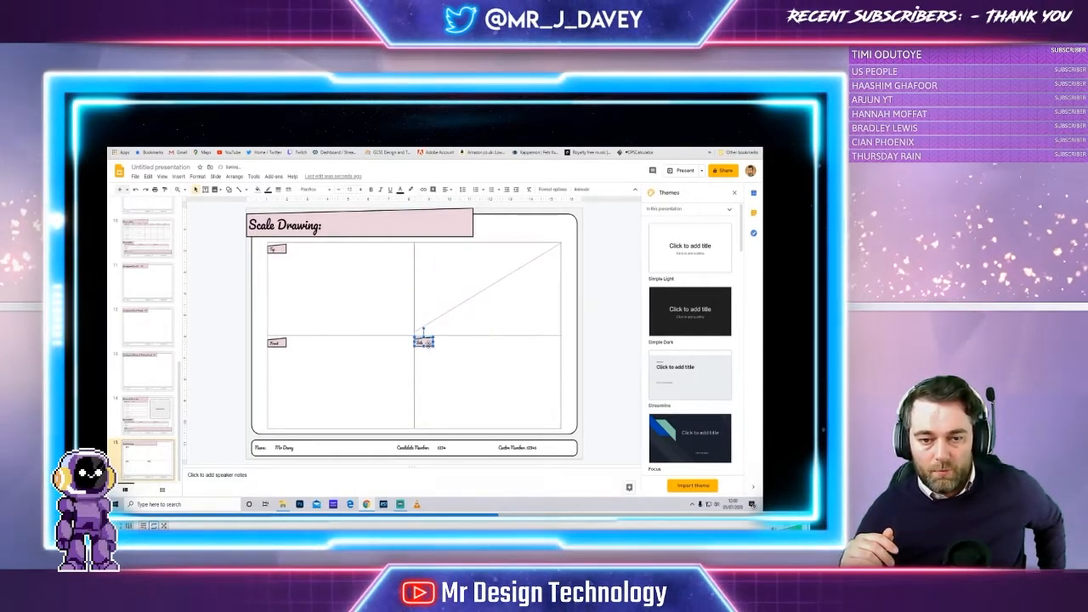
drag(422, 342, 423, 364)
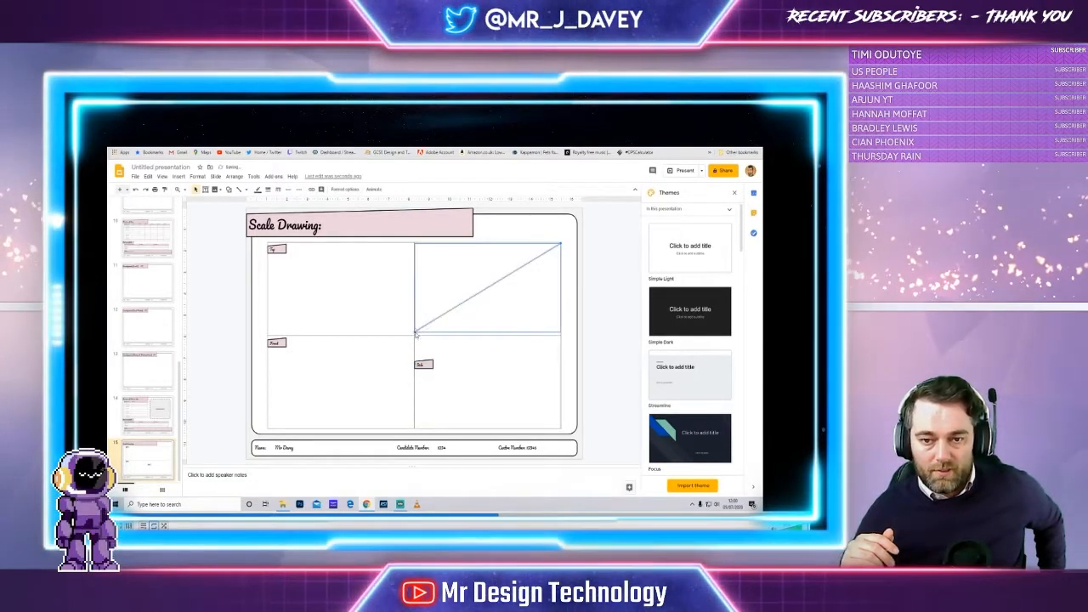
click(579, 250)
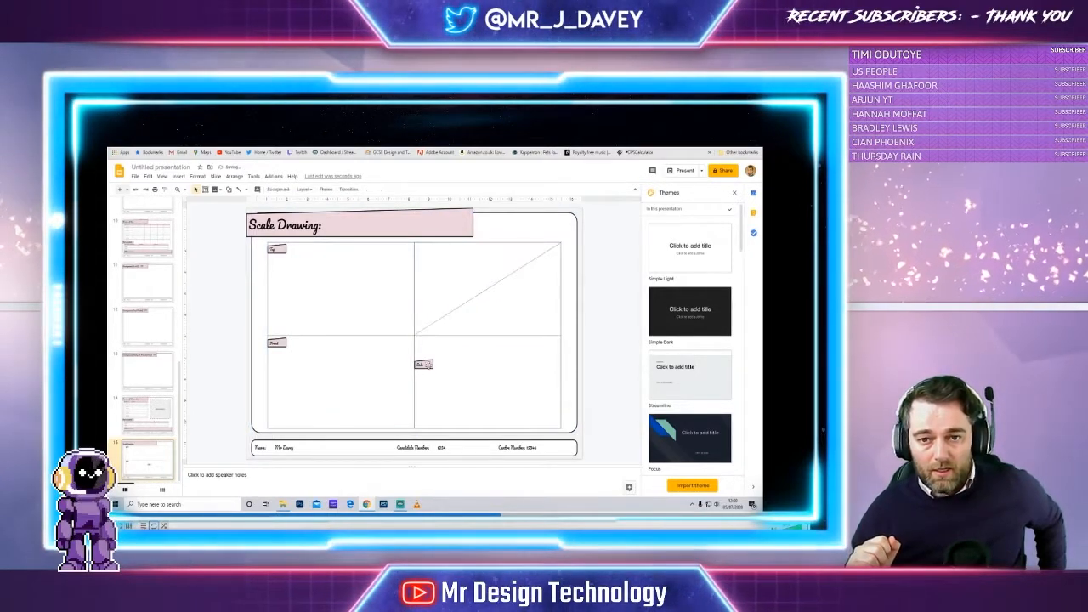
drag(428, 365, 427, 344)
click(473, 388)
Lower the upper edge of the page frame slightly on the Scale Drawing slide.
click(338, 215)
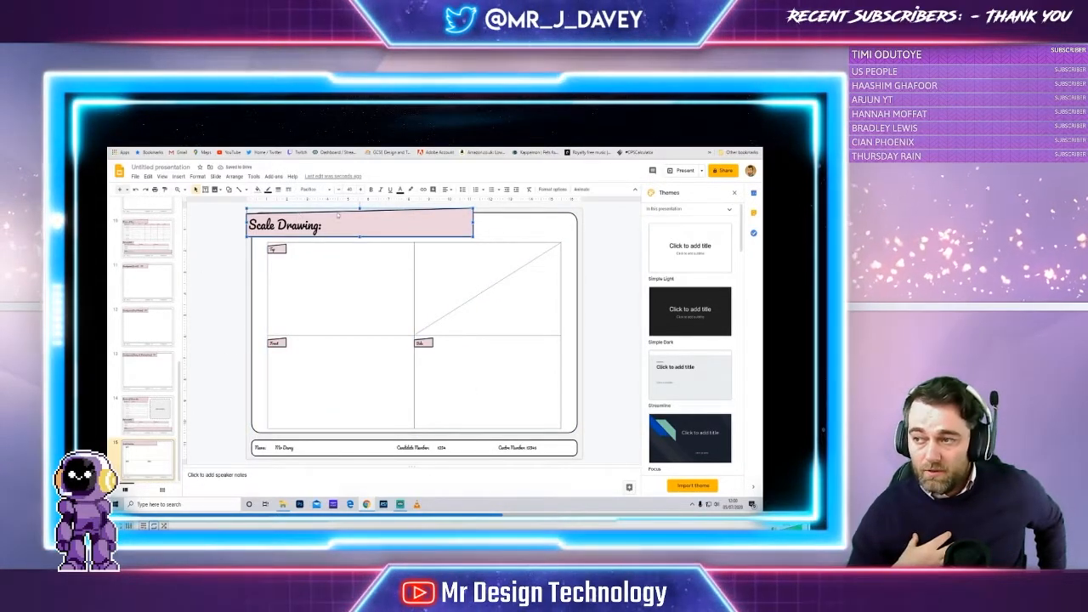
click(481, 215)
drag(414, 213, 414, 216)
click(352, 364)
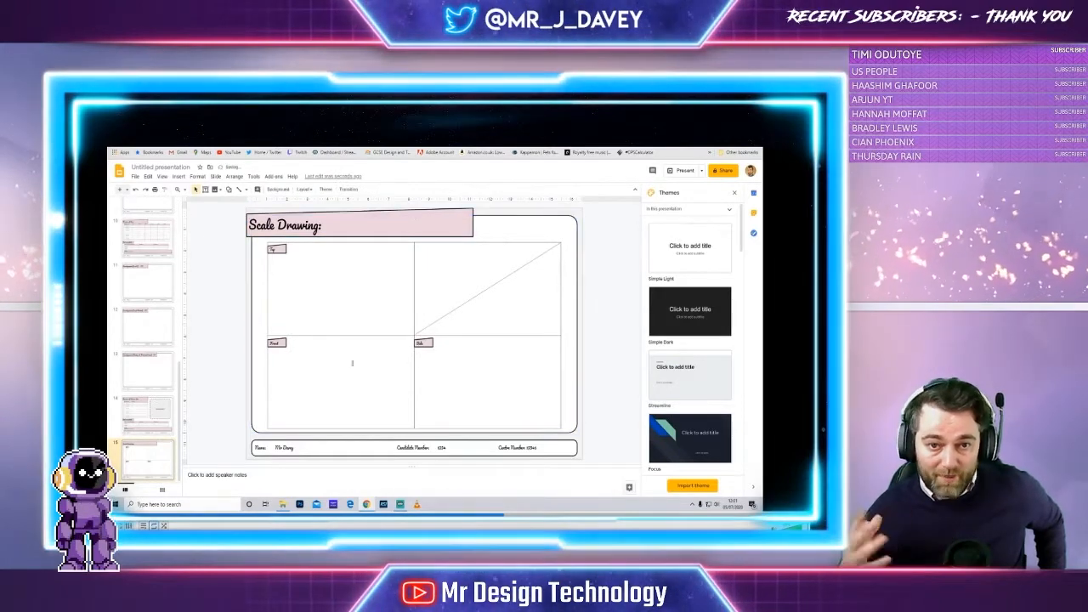
Duplicate the Scale Drawing slide and retitle the copy Final Drawing ?
right_click(156, 244)
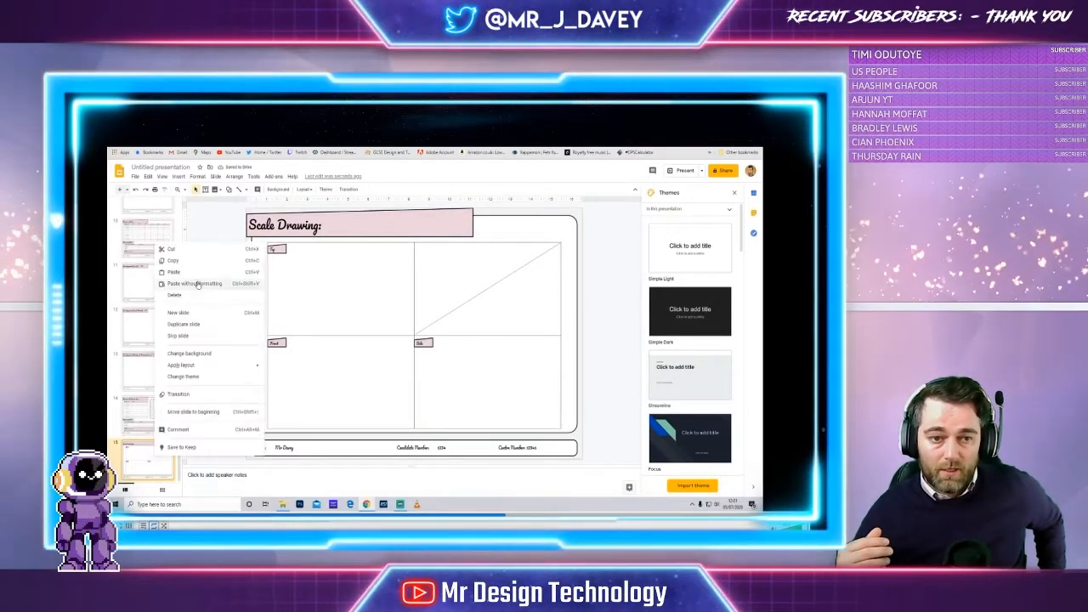
click(183, 324)
triple_click(293, 225)
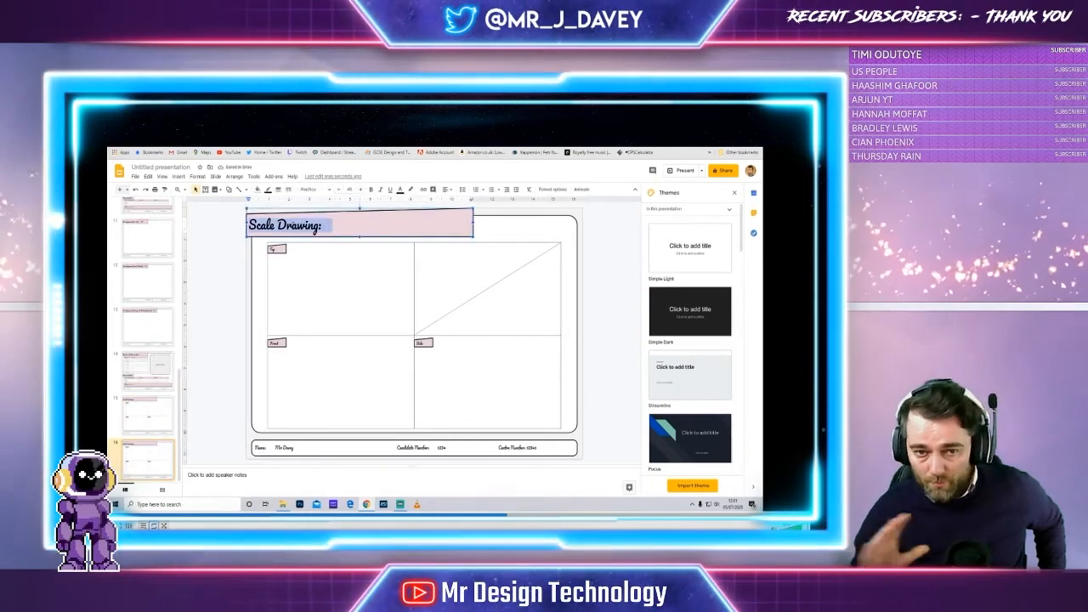
text(Final Drawing ? /)
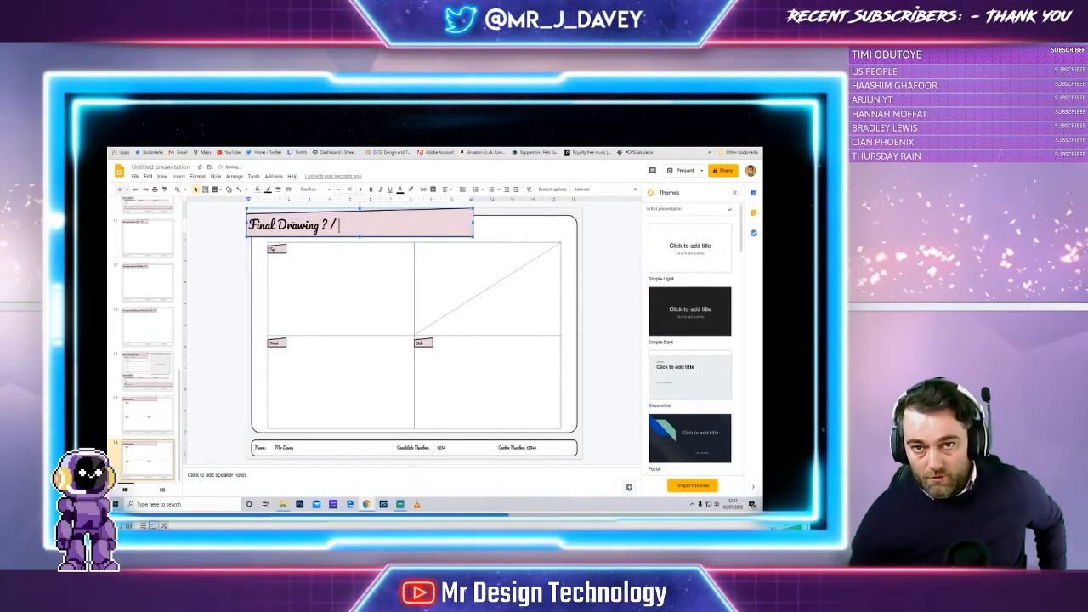
Delete the table and the Top, Front and Side labels from the Final Drawing slide, keeping the page frame.
click(274, 257)
click(274, 254)
key(Delete)
click(274, 256)
key(Delete)
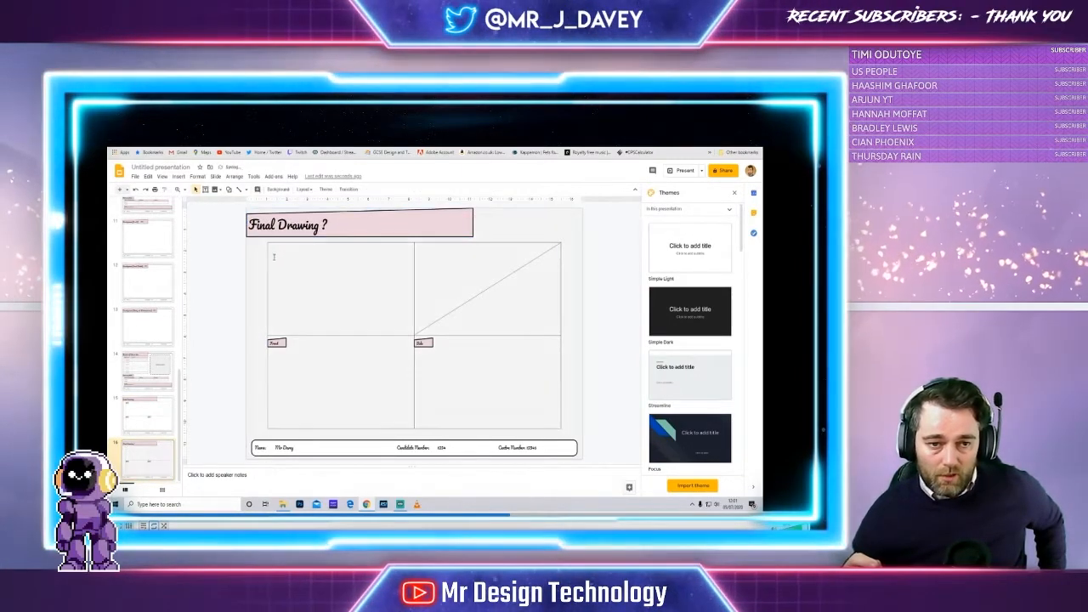
key(ctrl+z)
click(268, 272)
key(Delete)
click(278, 342)
key(Delete)
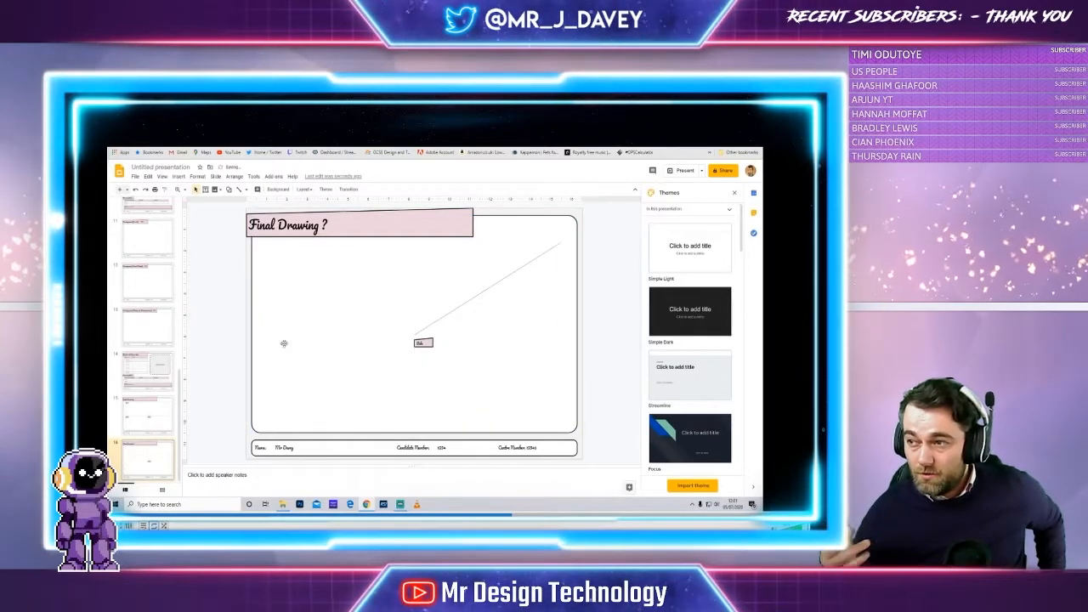
click(426, 345)
key(Delete)
Try to turn the diagonal line into a horizontal line across the middle of the page frame.
click(425, 332)
drag(425, 332, 276, 325)
drag(410, 238, 562, 327)
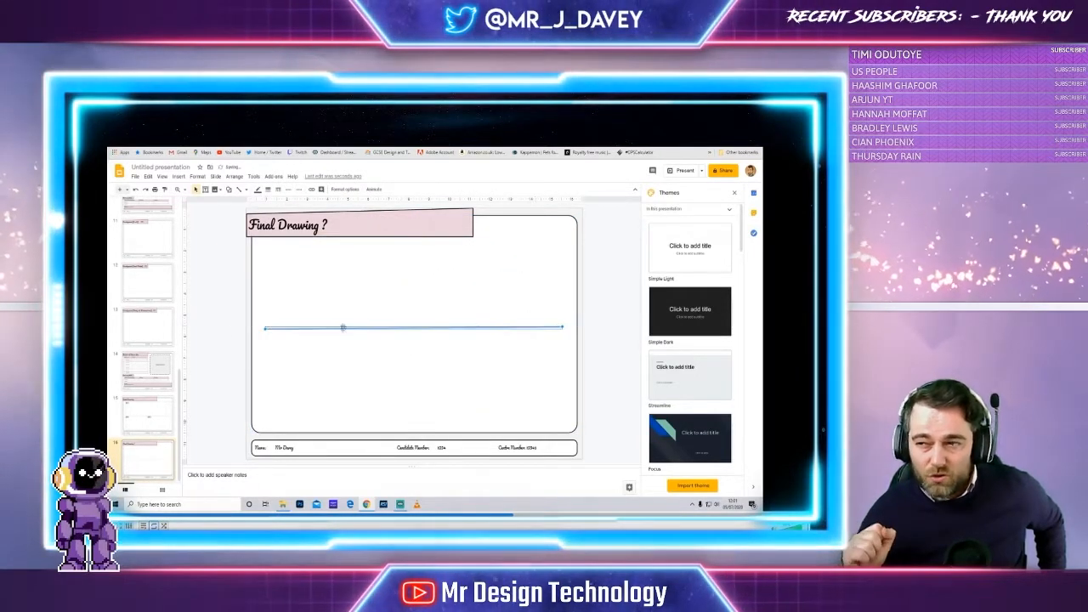
click(341, 353)
click(341, 329)
click(258, 192)
Delete the leftover line from the Final Drawing slide, leaving only the title and frame.
click(343, 329)
key(Delete)
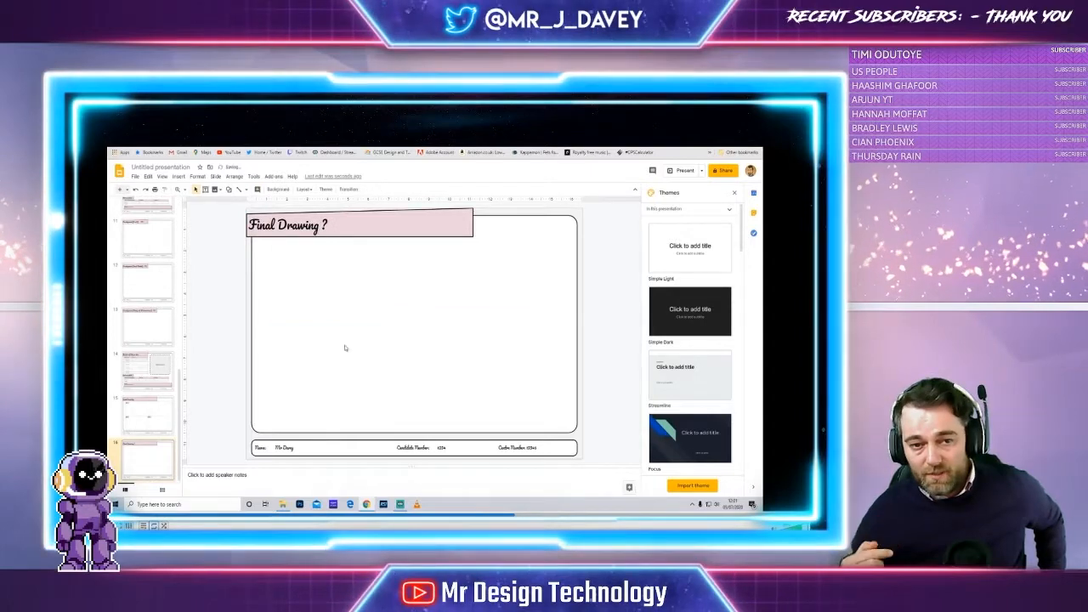
click(311, 333)
key(ctrl+z)
click(259, 192)
click(321, 218)
key(Delete)
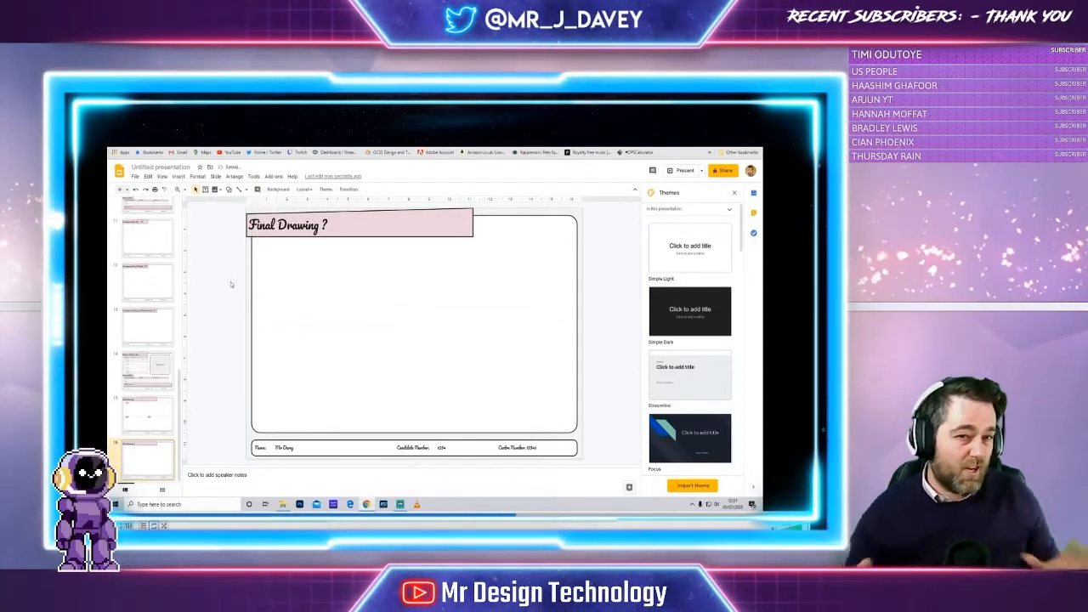
Add two small text boxes at mid-height on the Final Drawing slide, one near each side of the frame.
click(206, 190)
click(301, 324)
drag(482, 325, 559, 339)
click(578, 349)
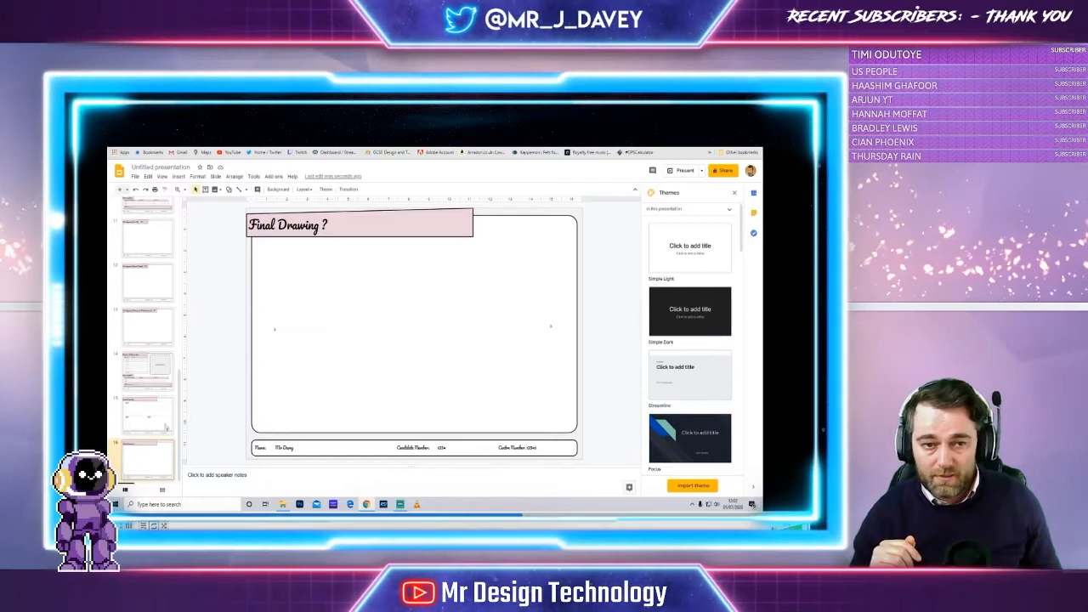
Duplicate the "Investigation: additional" slide and move the copy to the end of the presentation.
click(148, 328)
right_click(151, 327)
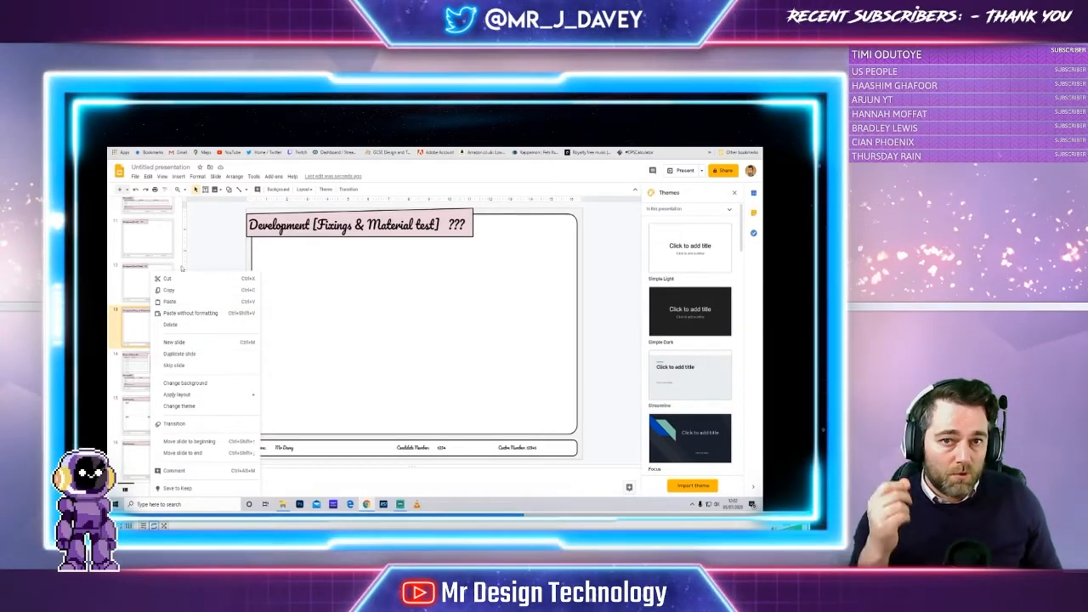
click(158, 245)
scroll(164, 294, up, 3)
scroll(165, 295, up, 8)
click(170, 387)
right_click(136, 394)
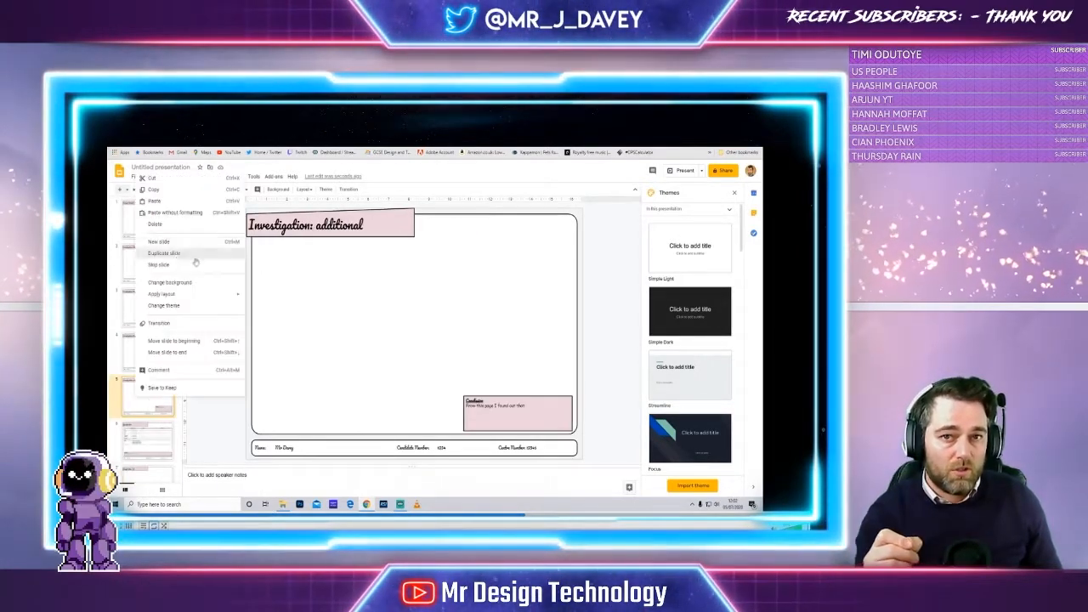
click(194, 258)
drag(160, 435, 162, 480)
Retitle the copied slide "Photo Evidence log / Diary of making" and widen the title box to fit the text.
triple_click(312, 228)
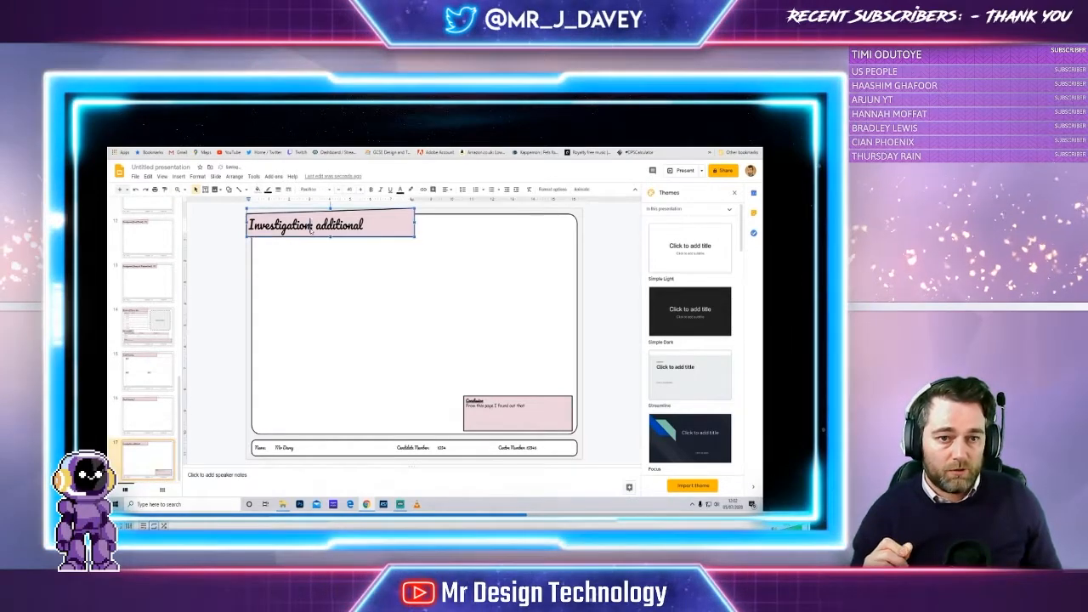
text(Photo Ev)
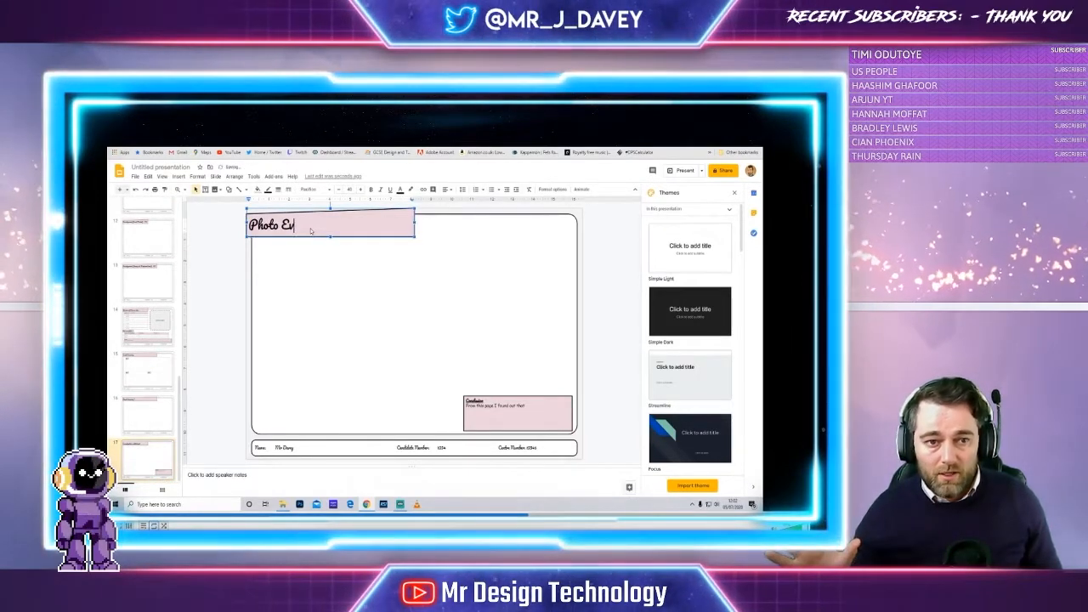
text(idence (og / Diary of making)
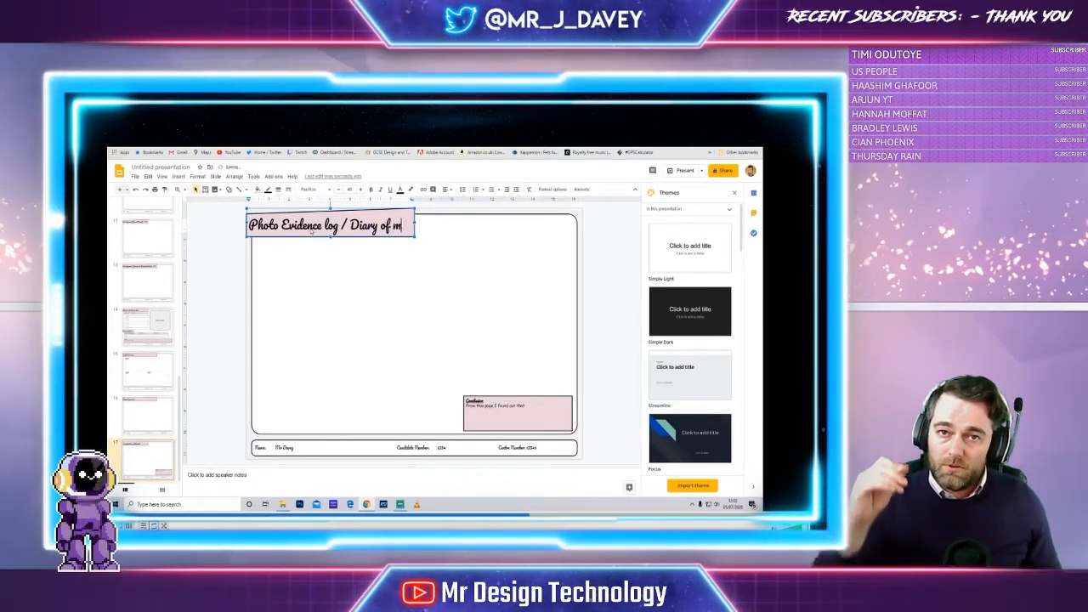
drag(415, 223, 468, 224)
click(315, 288)
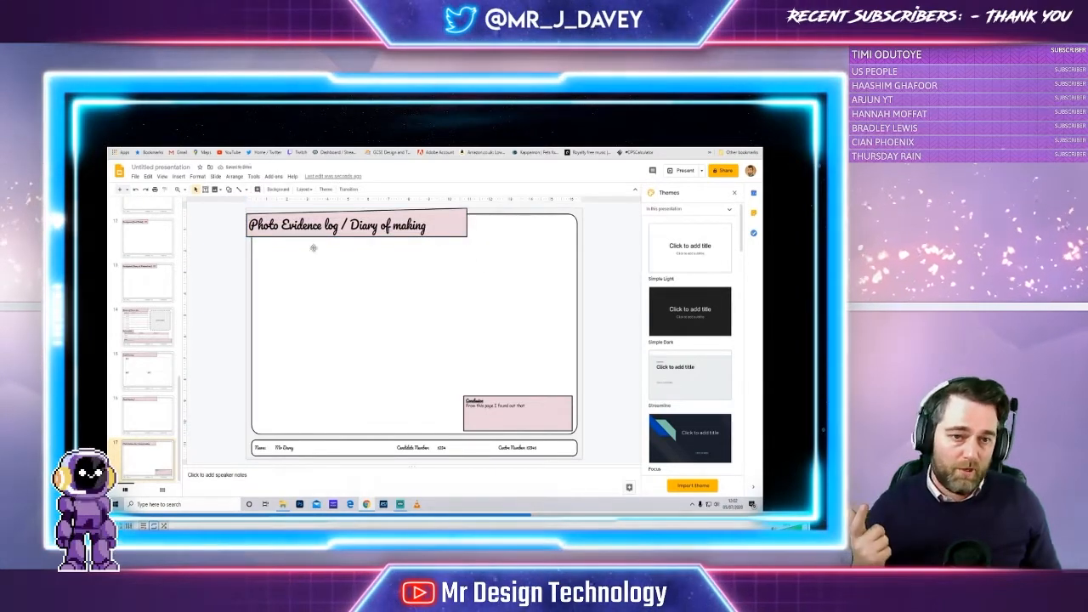
Draw a small pink rectangle just below the title on the Photo Evidence log slide.
click(480, 421)
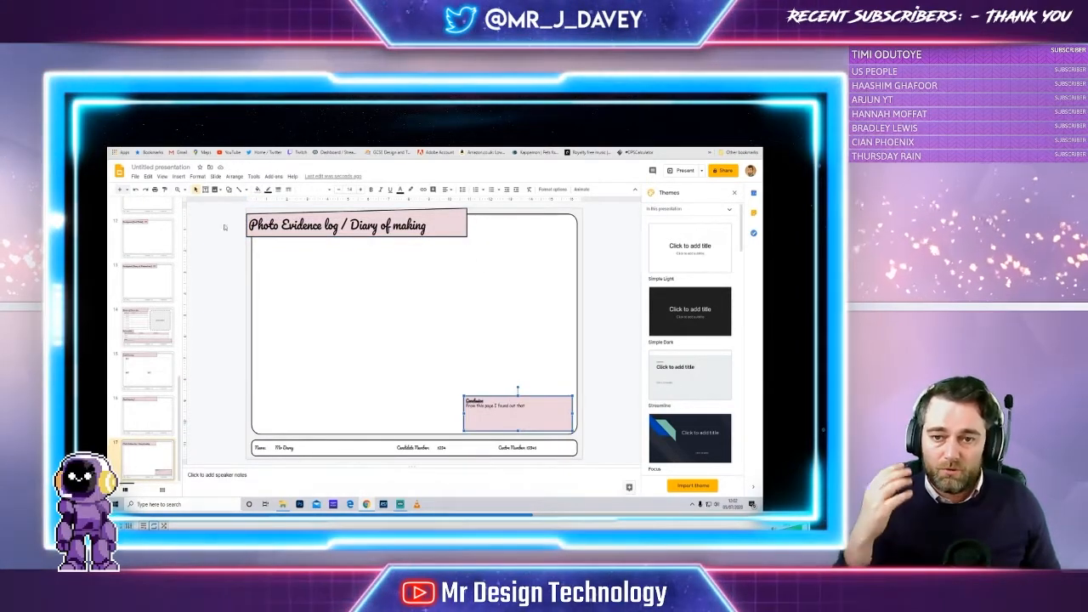
click(228, 190)
mouse_move(238, 205)
click(287, 210)
drag(263, 244, 306, 280)
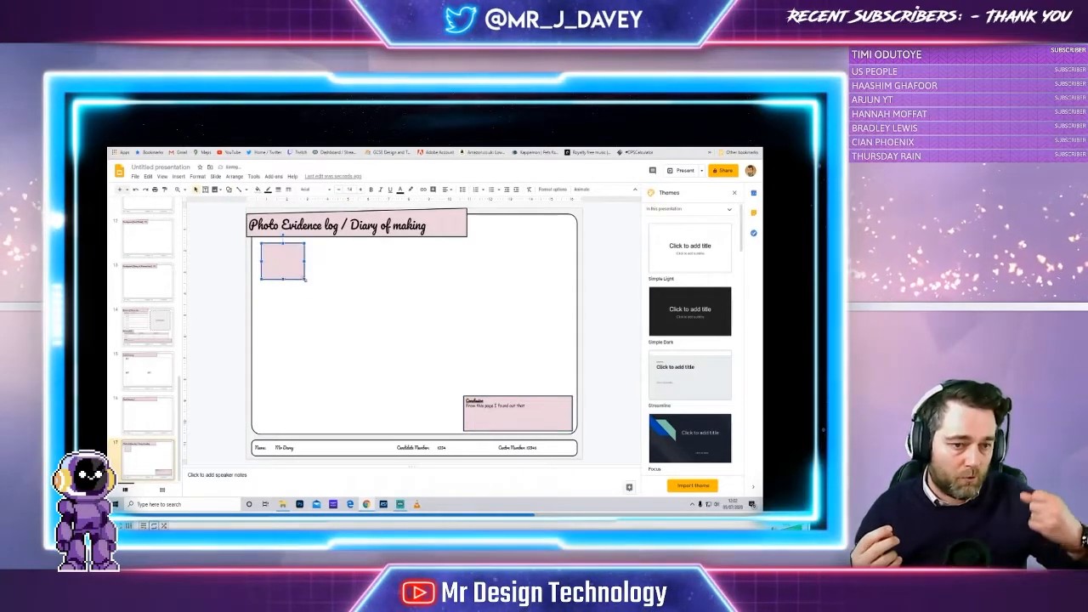
Copy the dashed "Chosen idea here" placeholder onto the Photo Evidence log slide and shift the pink box down to make room.
click(172, 323)
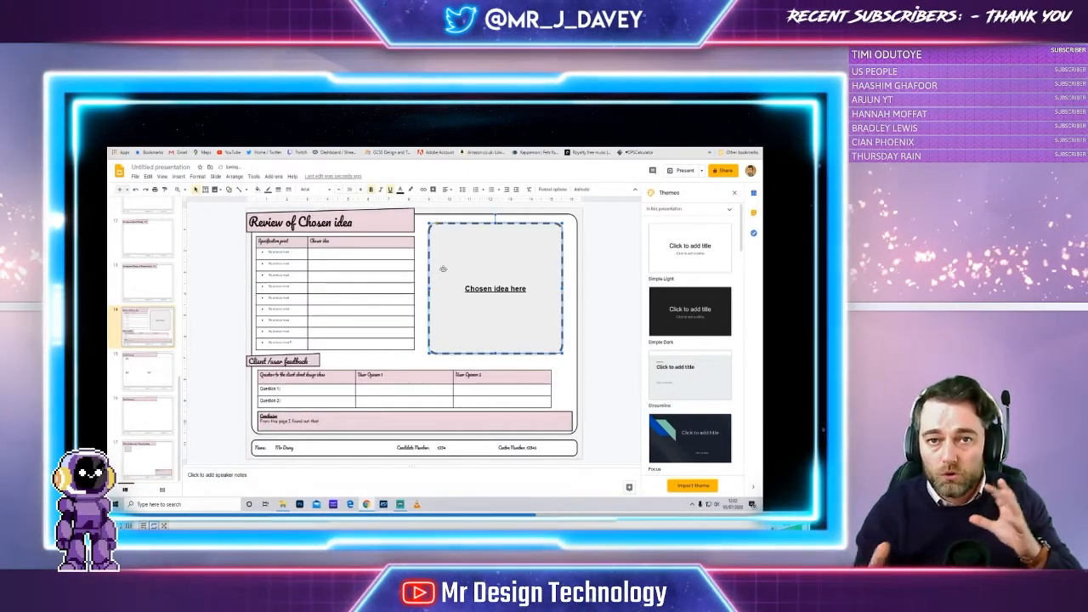
click(167, 418)
click(148, 460)
drag(283, 261, 283, 297)
key(ctrl+v)
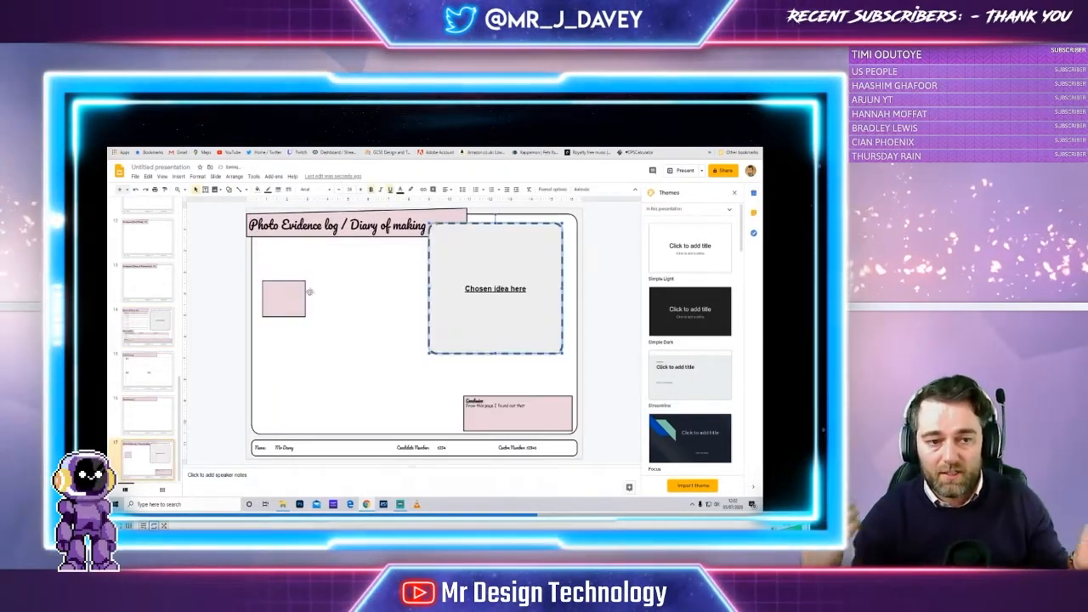
Shrink the pasted placeholder to a small square and change its text to "Photo here".
drag(562, 223, 427, 323)
double_click(457, 324)
text(Photo)
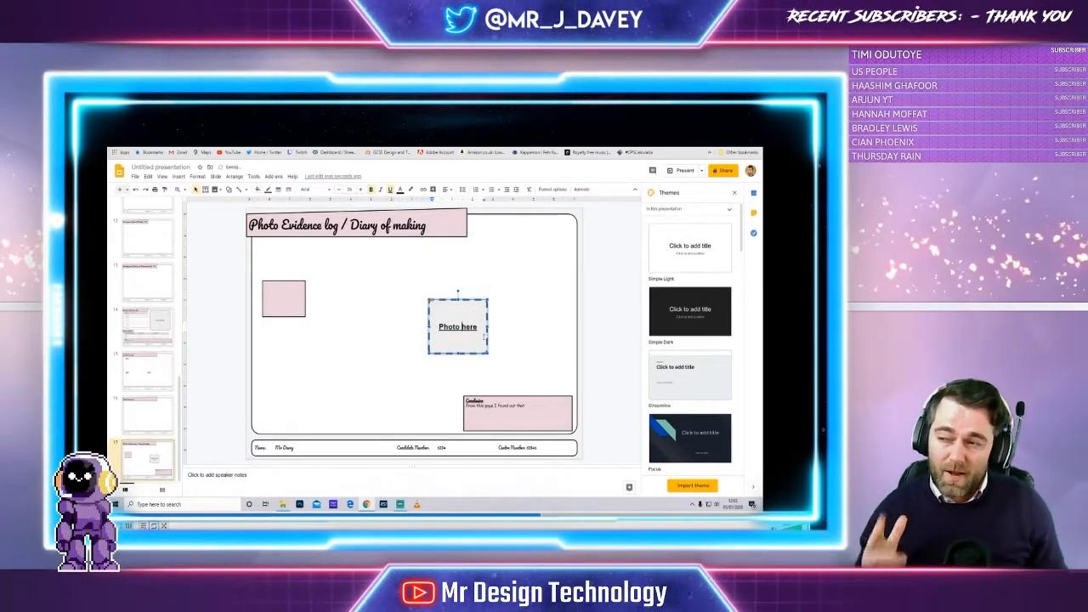
Place the "Photo here" placeholder under the title and duplicate it into an evenly spaced row of three.
drag(346, 289, 289, 316)
click(304, 274)
key(ctrl+d)
drag(307, 279, 402, 279)
key(ctrl+d)
click(254, 260)
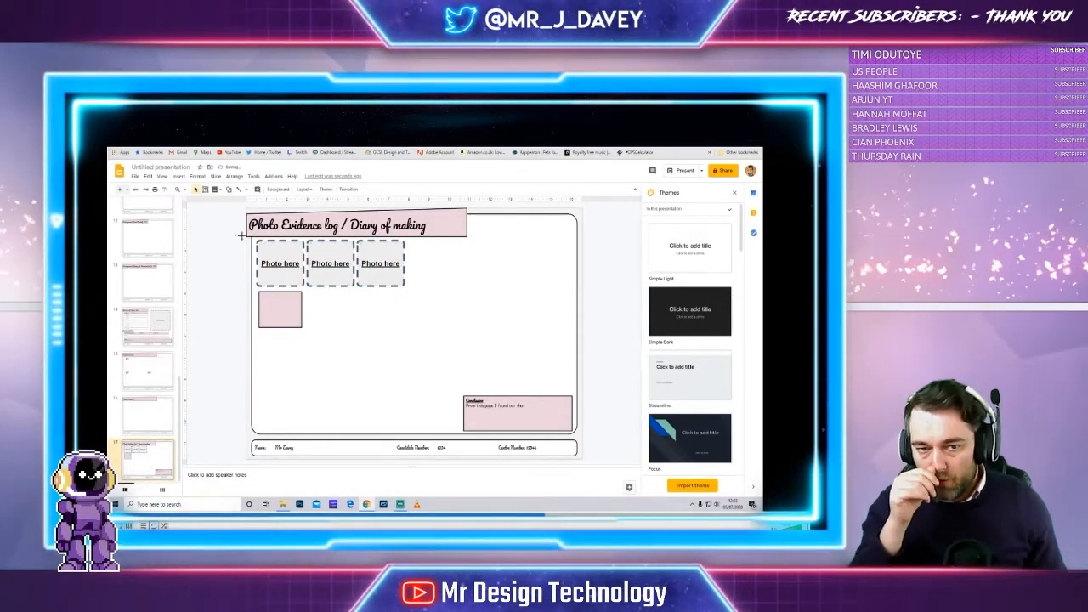
drag(236, 233, 415, 295)
click(252, 210)
click(380, 265)
key(Return)
click(283, 266)
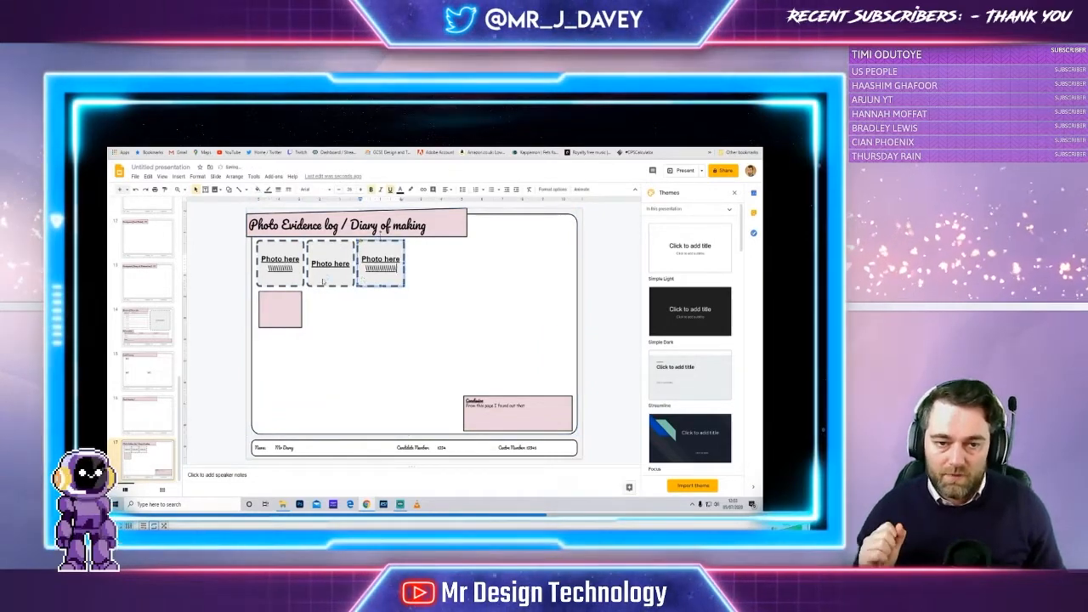
key(ctrl+z)
key(ctrl+z)
Give the dashed borders of all three "Photo here" placeholders a thinner line weight.
shift+click(340, 281)
shift+click(295, 275)
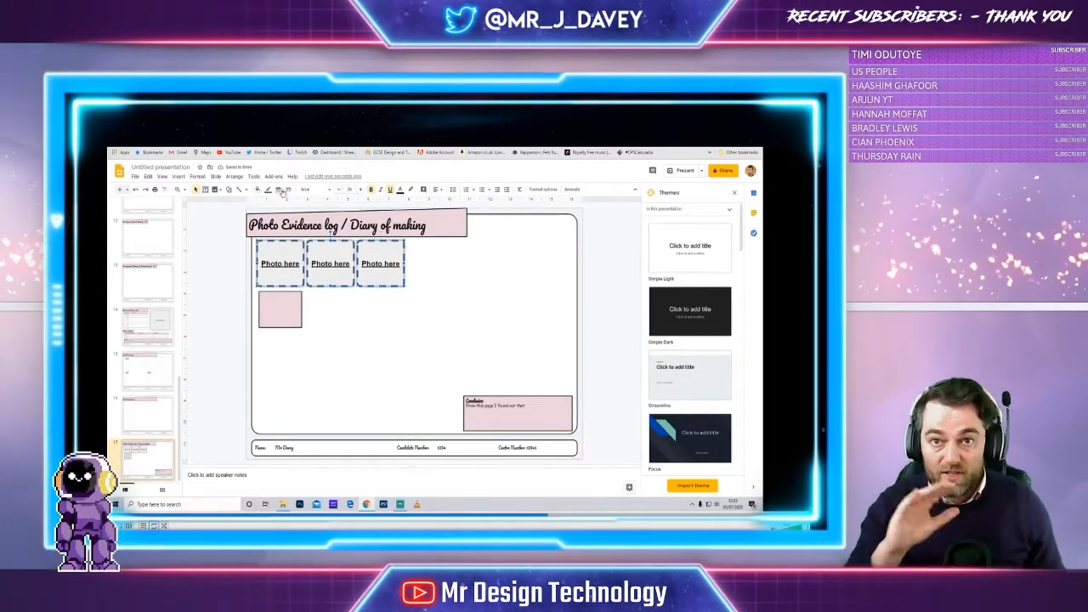
click(279, 190)
click(289, 190)
click(278, 190)
click(287, 213)
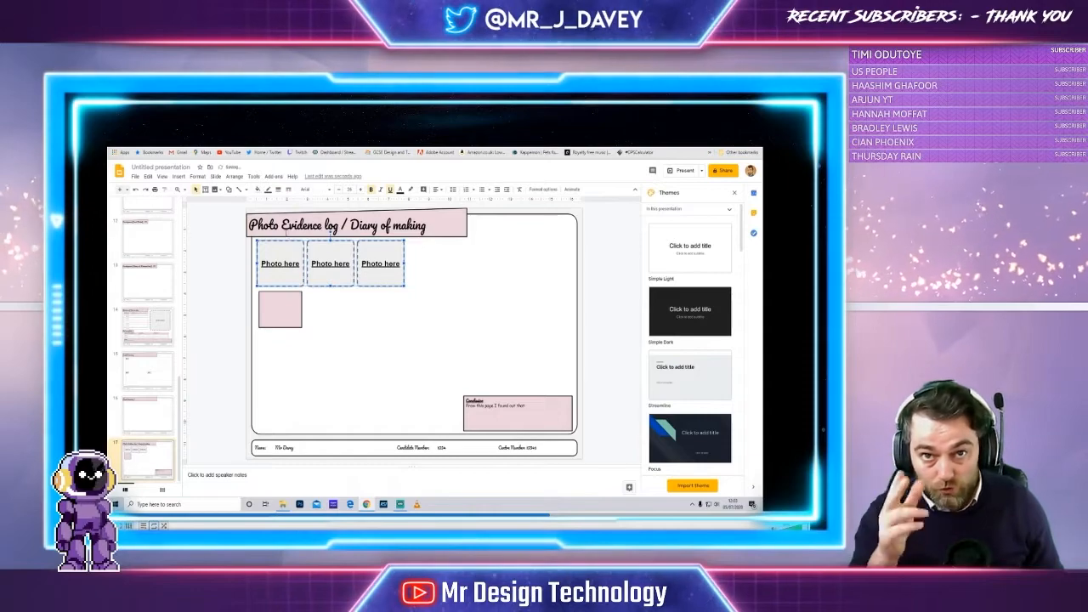
Duplicate the three photo placeholders alongside the originals to make a row of six.
drag(360, 281, 544, 285)
key(ctrl+z)
key(ctrl+z)
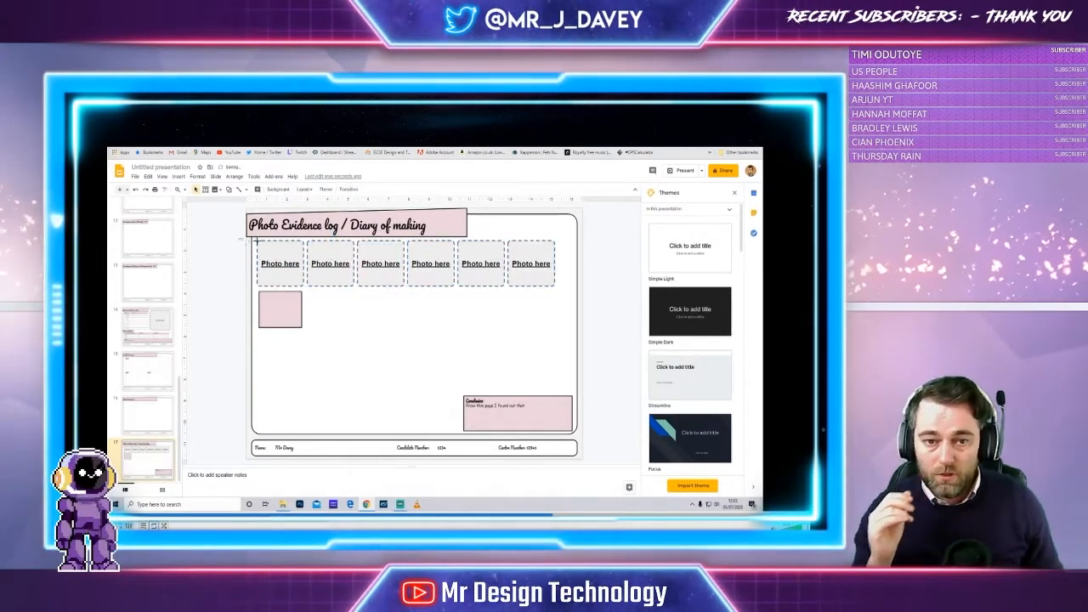
Shift all six photo placeholders together so the row sits centred within the page frame.
shift+click(520, 288)
click(506, 279)
click(516, 280)
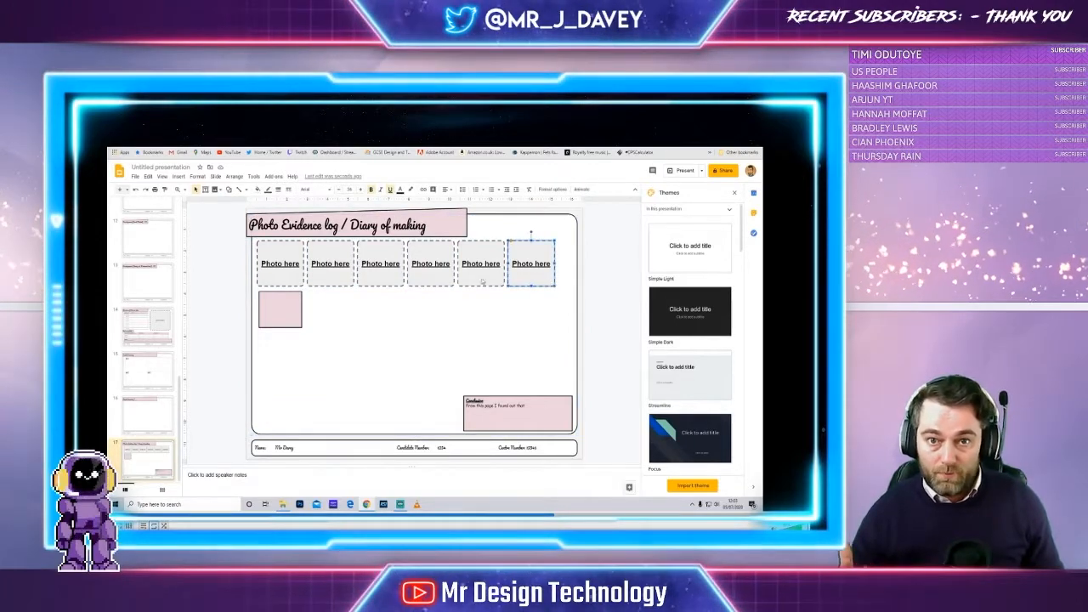
shift+click(479, 282)
shift+click(430, 282)
shift+click(331, 281)
drag(383, 281, 344, 281)
key(ctrl+z)
shift+click(301, 278)
Position the pink box under the first photo placeholder and enter "Place to write about photo" in it.
drag(279, 305, 284, 302)
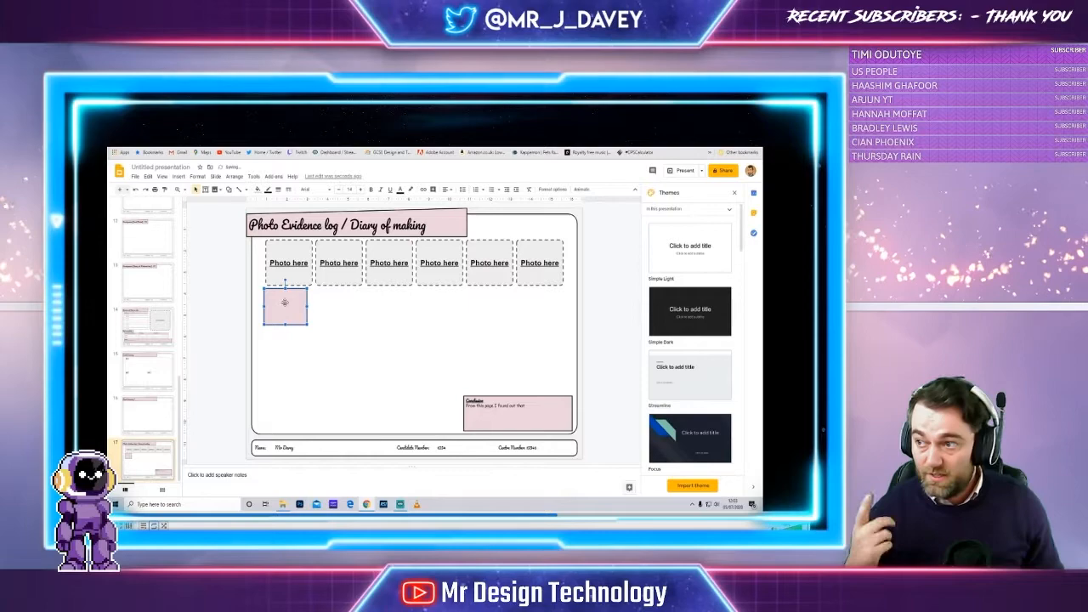
click(285, 304)
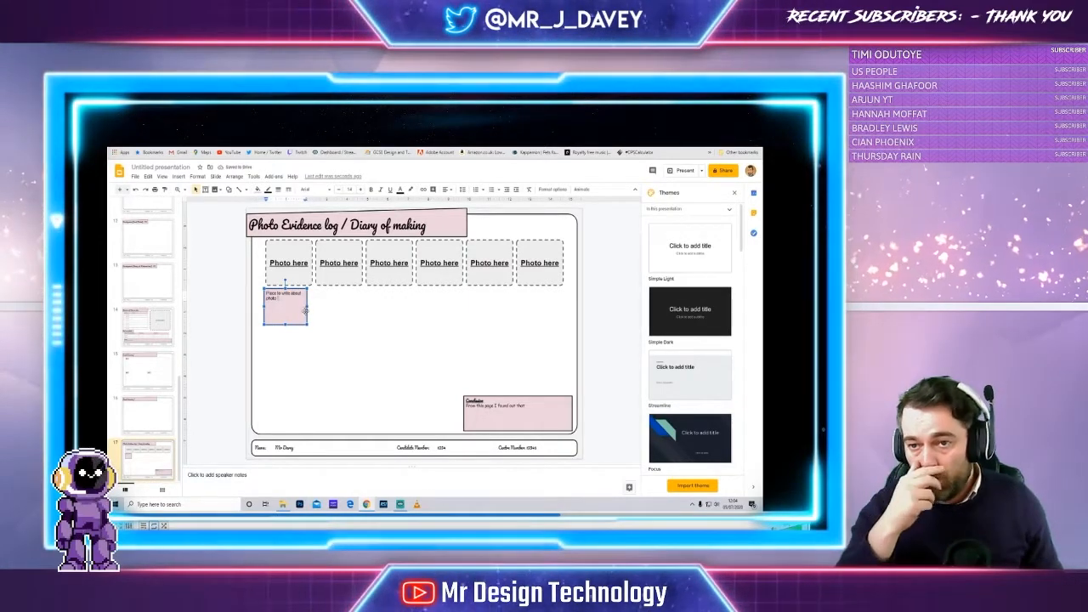
Widen the pink text box to match the photo placeholder and duplicate it beneath each of the other five photos.
drag(306, 312, 456, 313)
key(ctrl+v)
key(ctrl+d)
key(ctrl+v)
key(ctrl+v)
Duplicate the whole set of photo and text boxes into the lower half of the frame and remove the Conclusion box.
drag(362, 316, 298, 276)
key(ctrl+d)
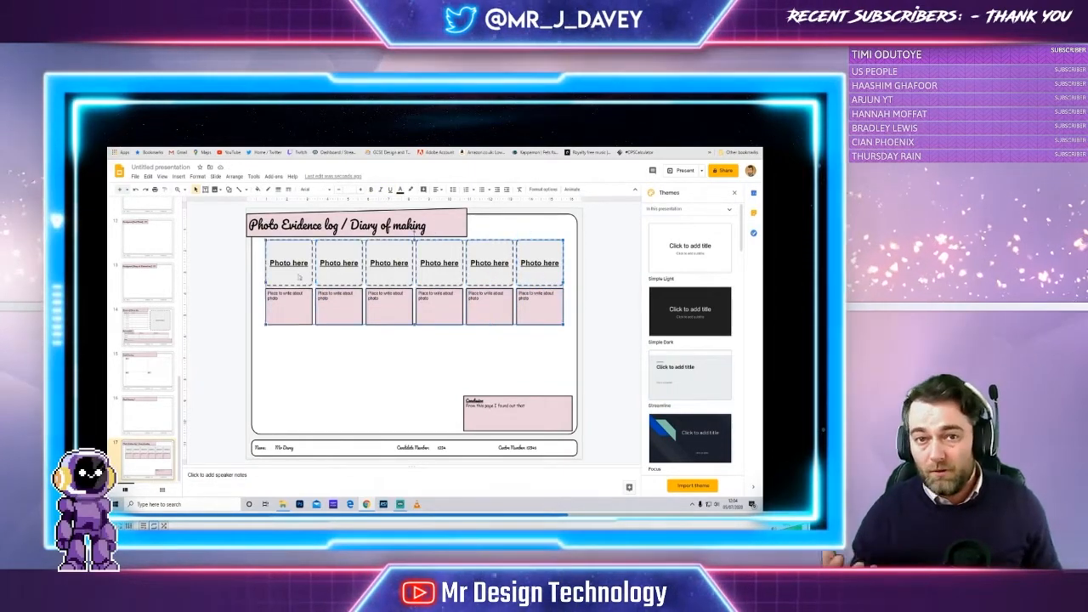
key(ctrl+c)
key(ctrl+v)
drag(364, 265, 359, 336)
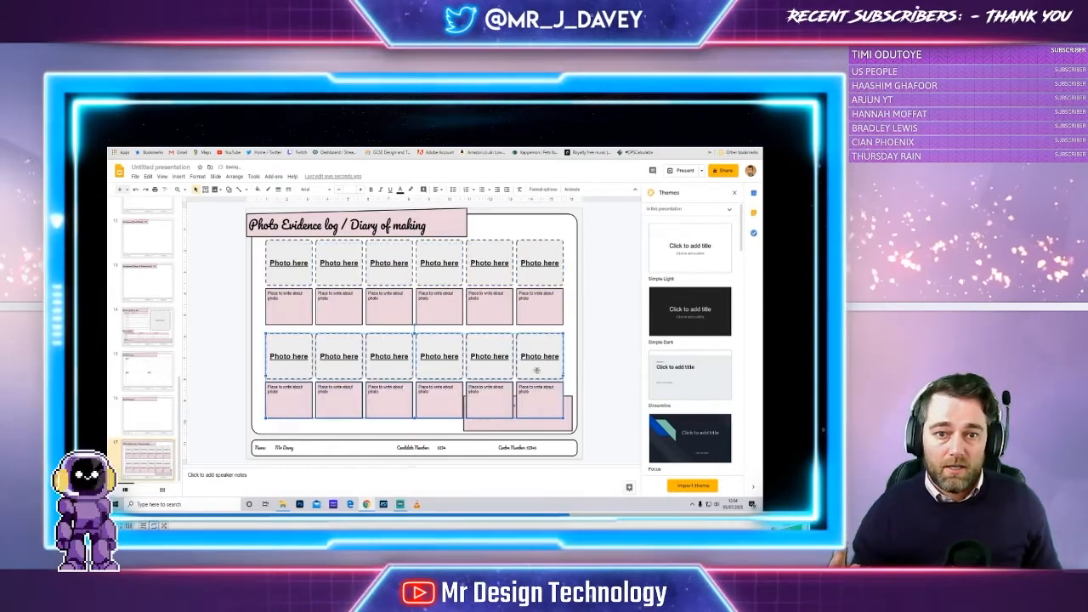
Append "1 of ..." to the photo log title and create two duplicate slides numbered "2 of ..." and "3 of ...".
click(432, 225)
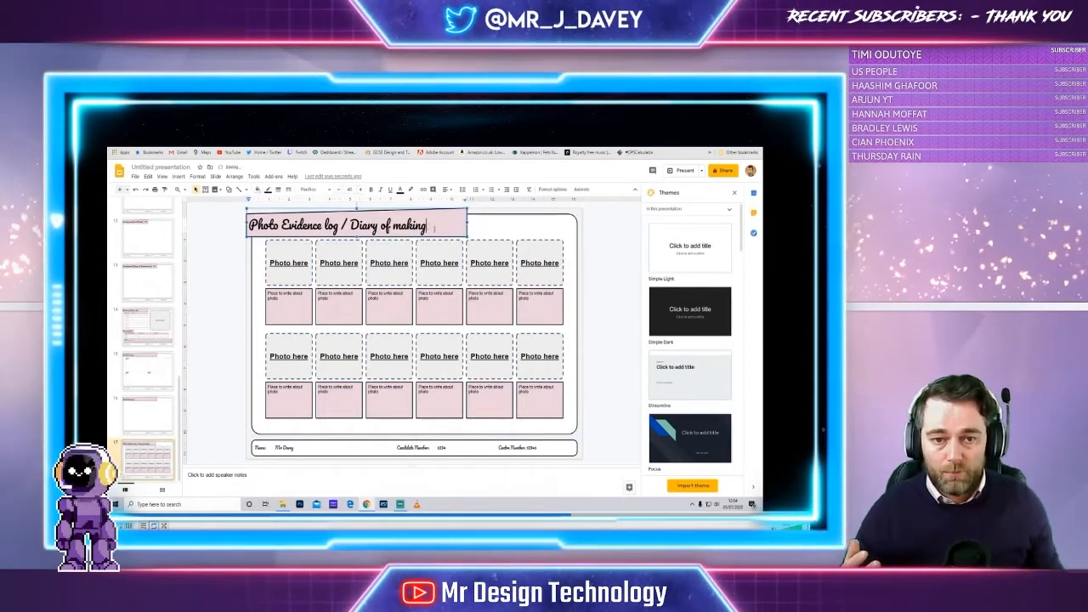
text(1 of ...)
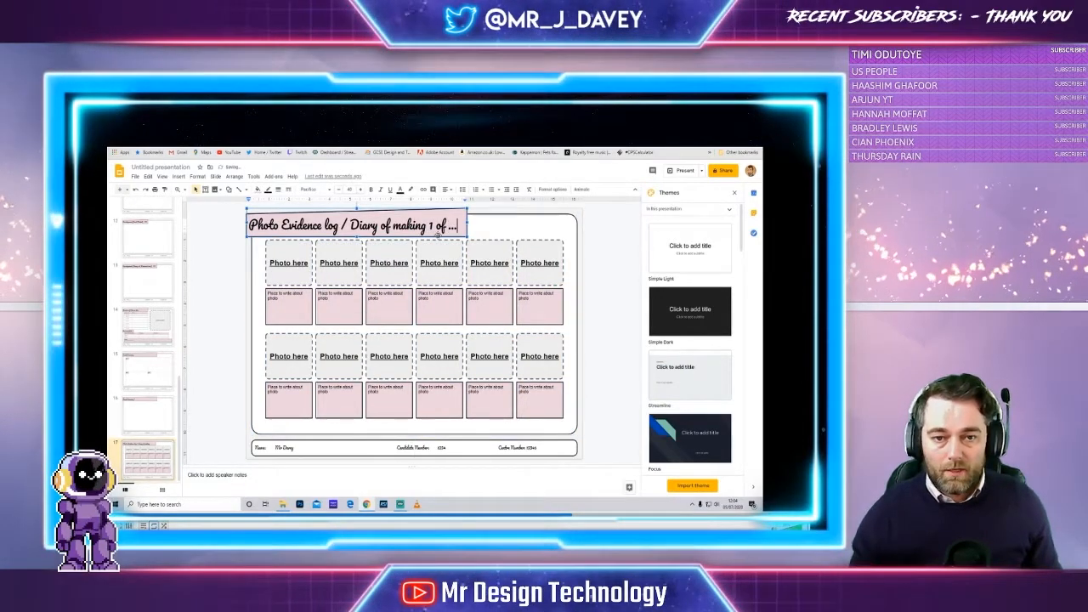
right_click(168, 240)
click(202, 317)
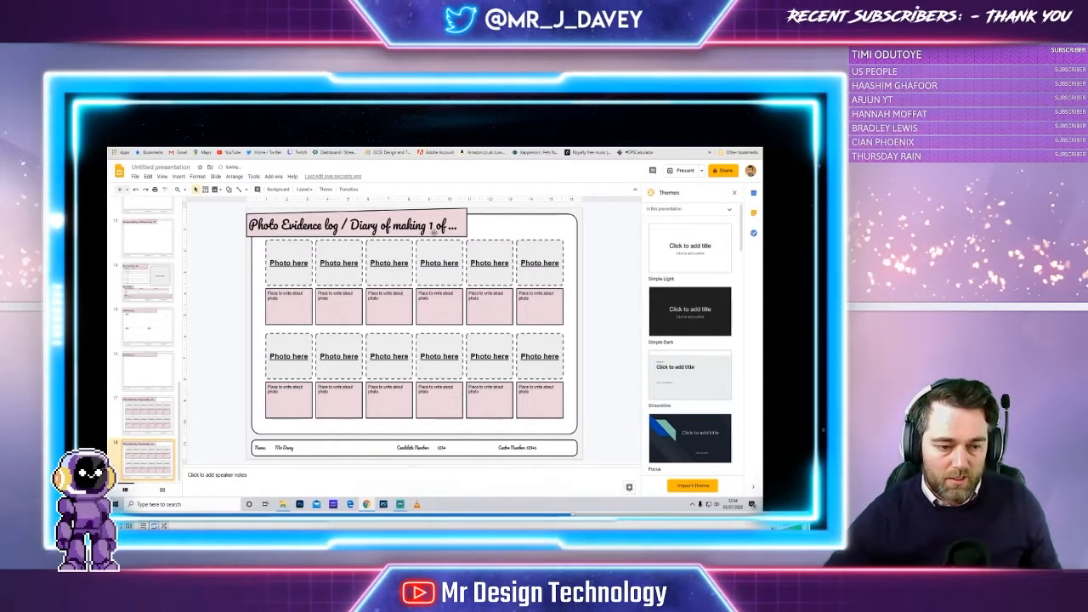
drag(434, 228, 429, 228)
text(2)
right_click(160, 460)
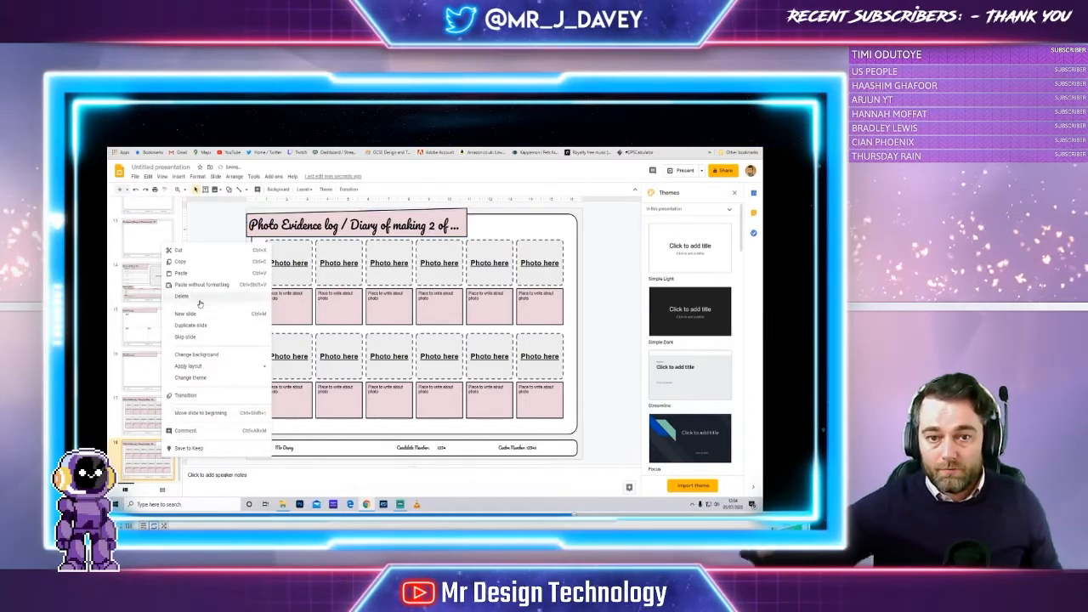
click(196, 326)
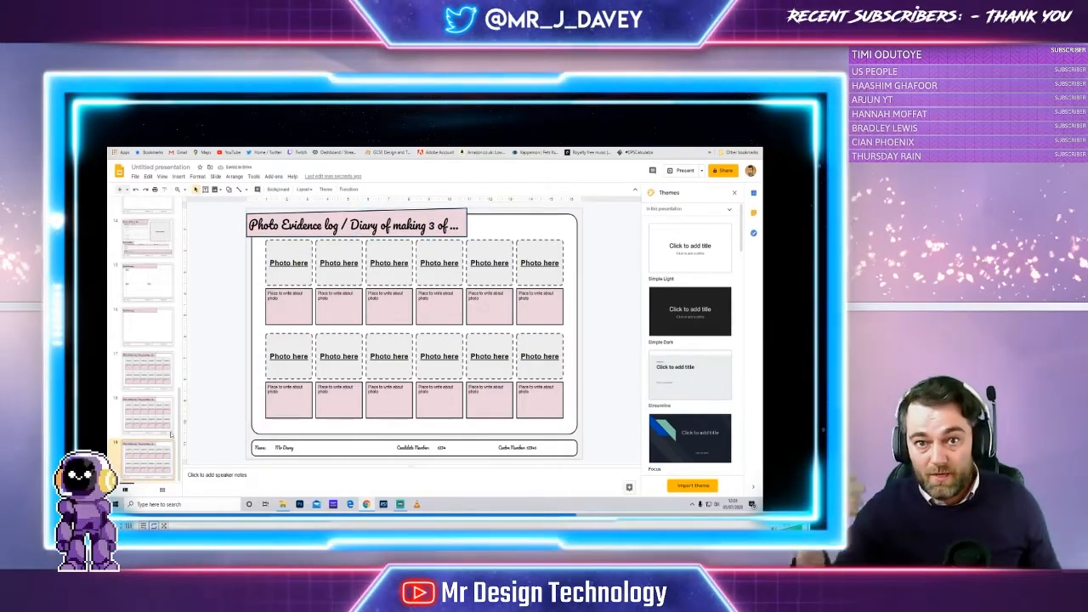
Duplicate the Final Drawing slide and move the copy to the end of the presentation.
click(174, 340)
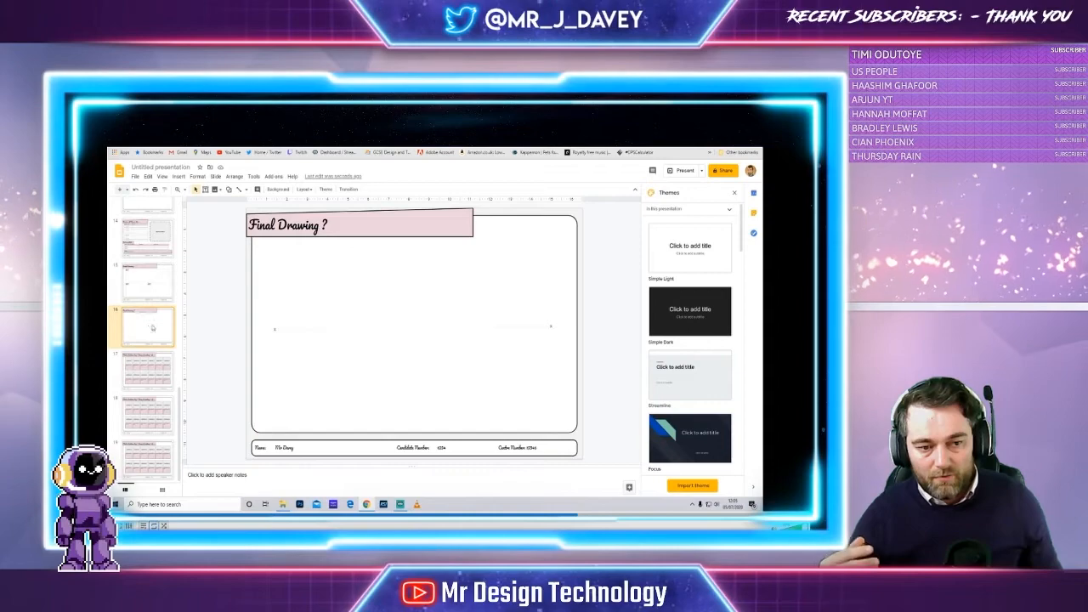
right_click(158, 328)
click(184, 354)
drag(169, 369, 169, 464)
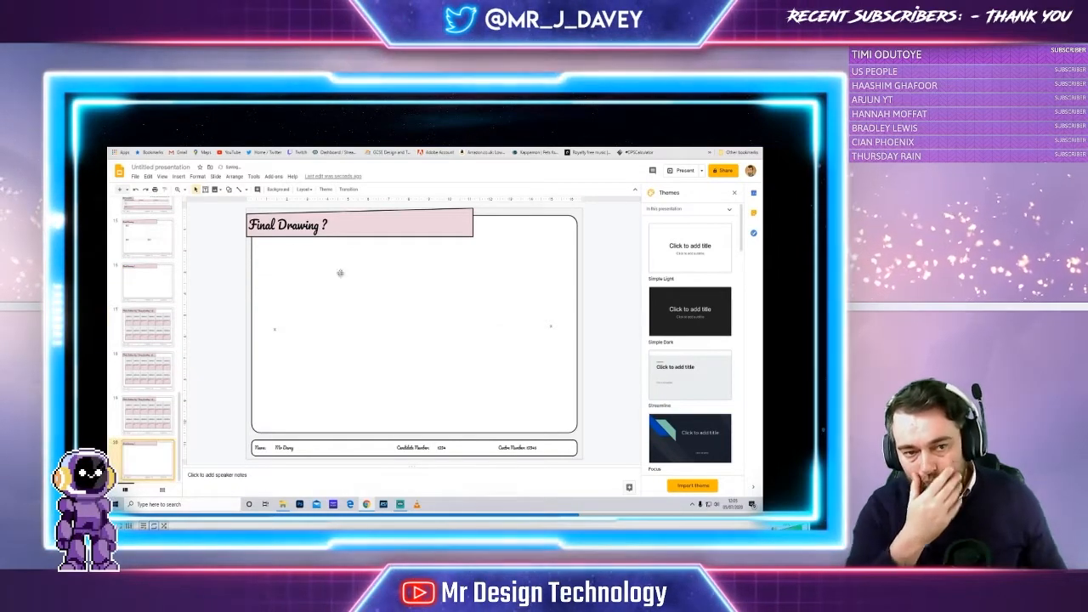
Delete the faint line and the two small text boxes at mid-height on the copied slide.
mouse_move(220, 300)
mouse_down()
mouse_move(353, 344)
mouse_move(561, 346)
mouse_up()
shift+click(576, 342)
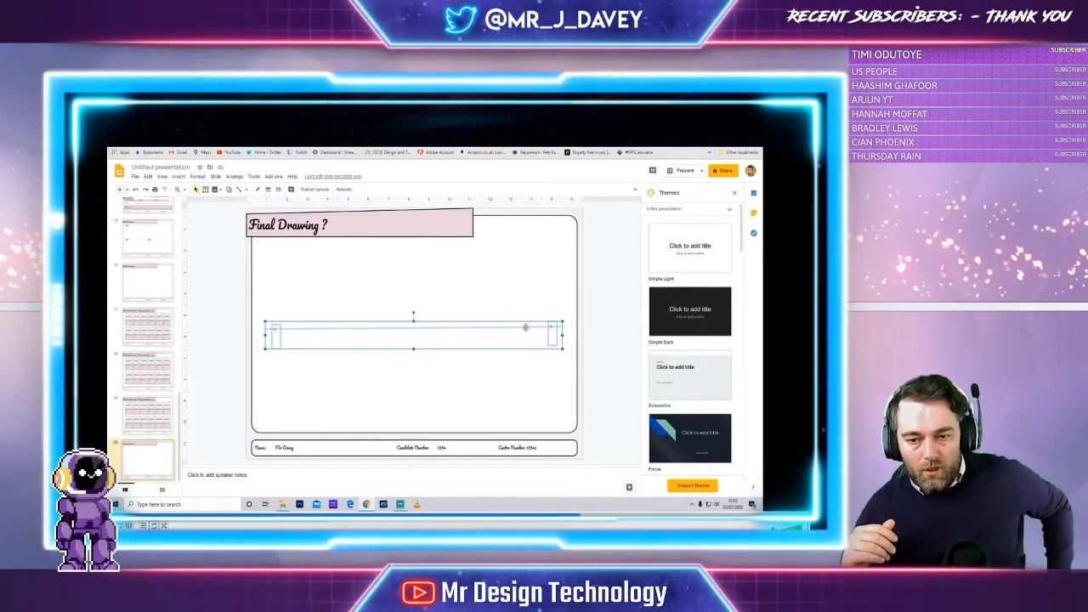
key(Delete)
Retitle the copied slide "Evaluation" and narrow its title box.
triple_click(299, 227)
text(Evaluation)
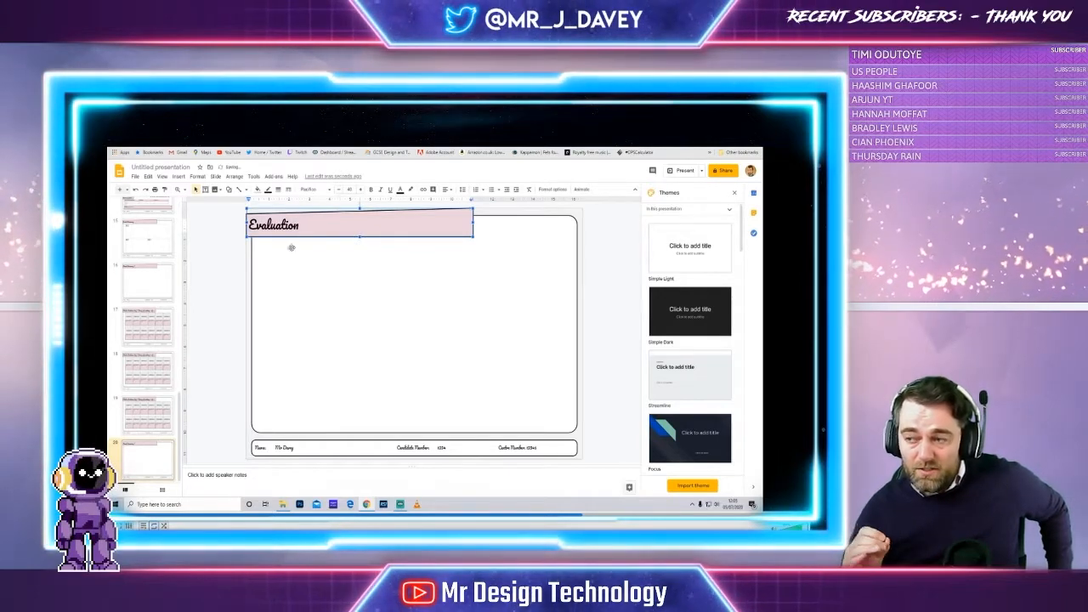
click(211, 252)
click(574, 317)
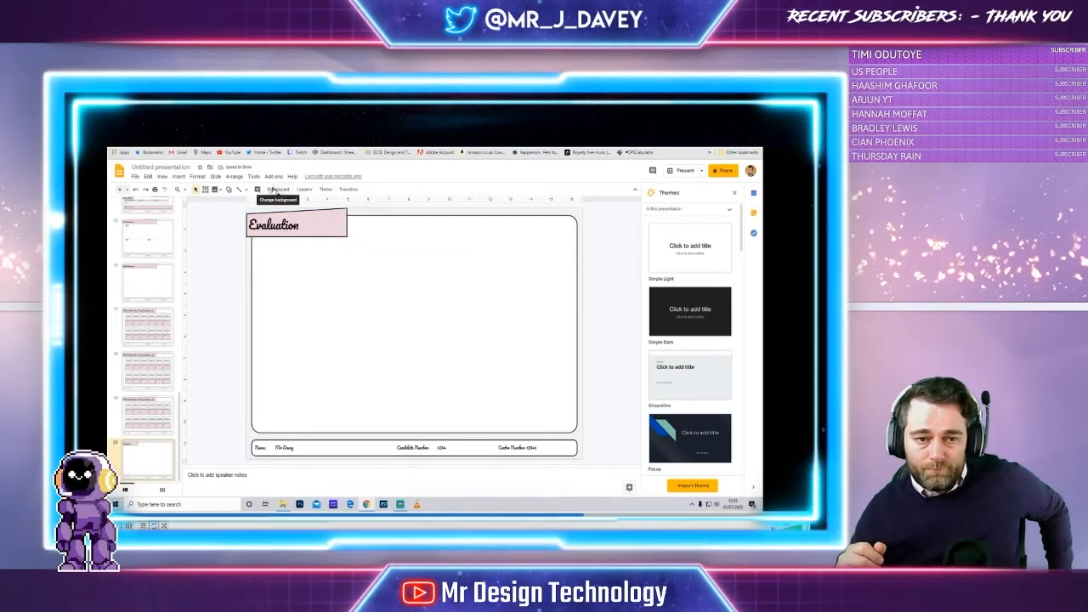
Narrow the page frame to half the slide width and place a copy of it beside the original.
drag(577, 323, 412, 324)
key(ctrl+c)
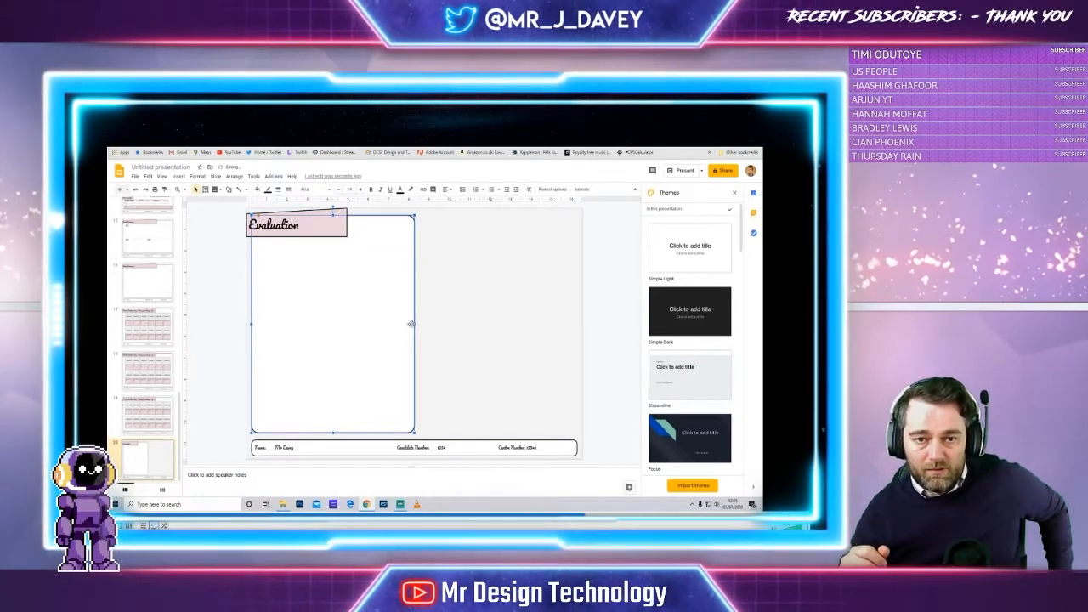
key(ctrl+v)
drag(342, 289, 502, 284)
click(603, 315)
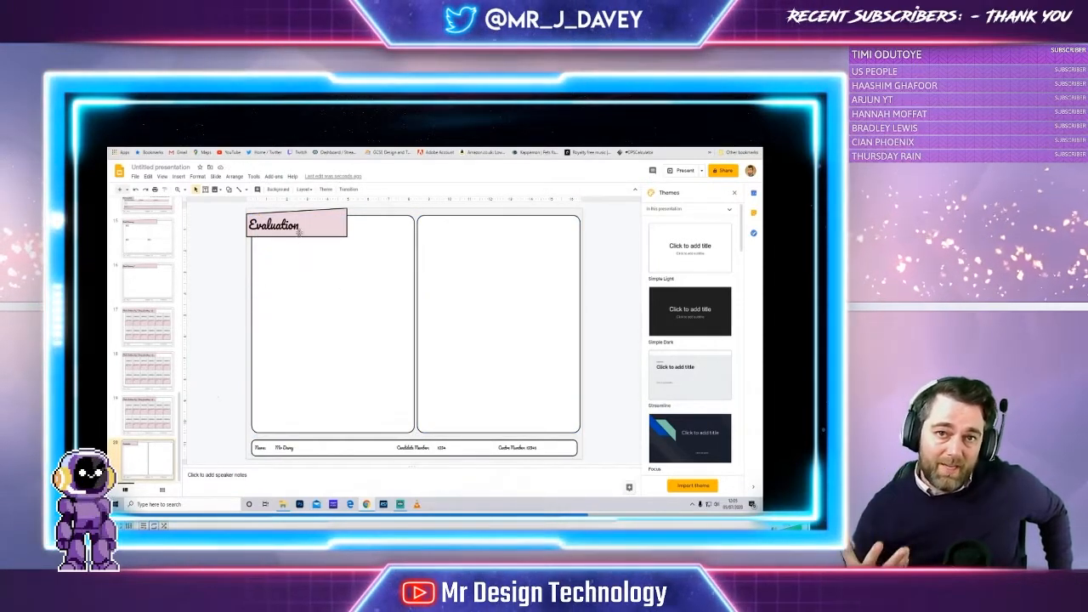
Duplicate the Evaluation slide and retitle the copy "Life cycle analysis".
click(146, 457)
key(ctrl+c)
key(ctrl+v)
double_click(294, 226)
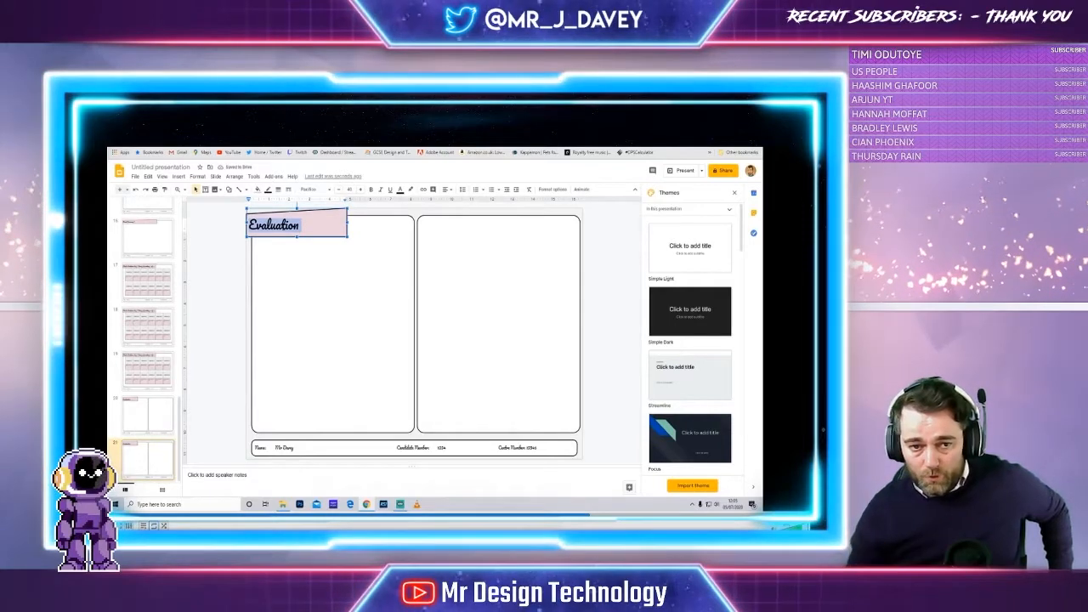
text(Life cycle Ana)
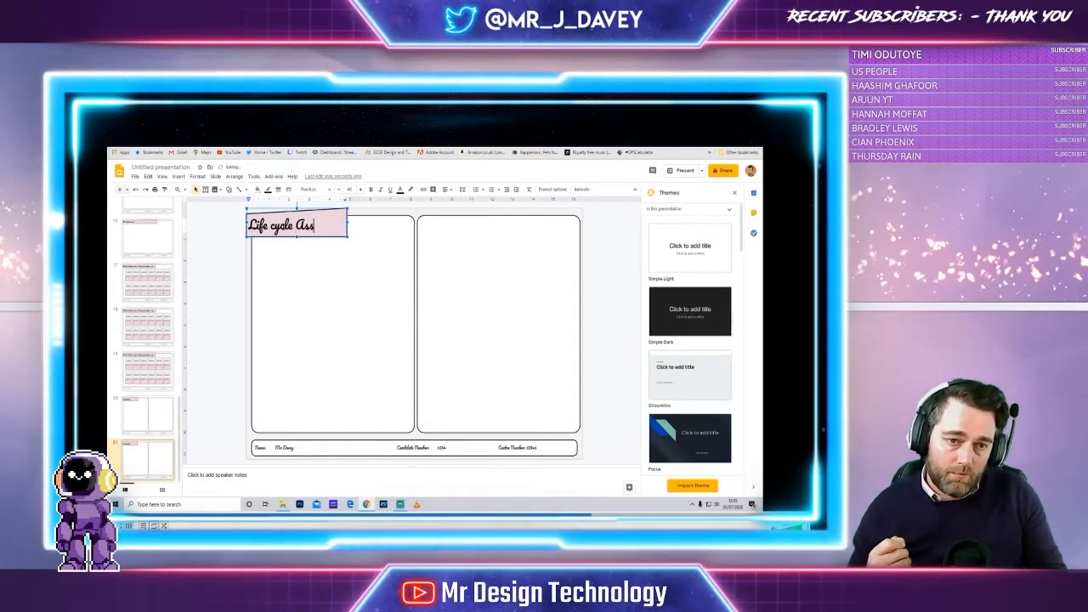
key(BackSpace)
key(BackSpace)
key(BackSpace)
text(A)
key(BackSpace)
text(analysis)
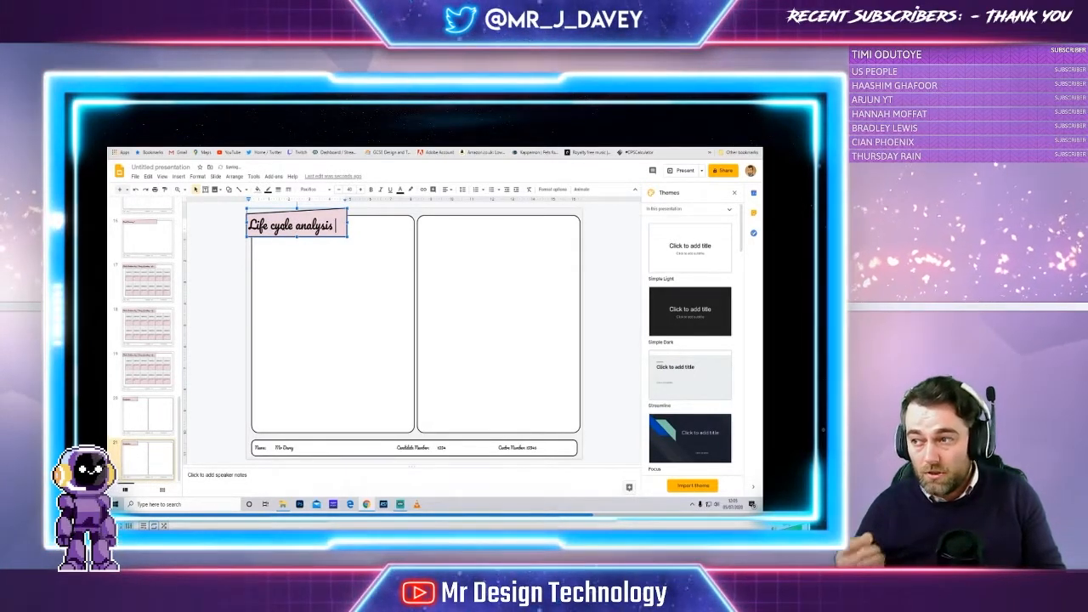
click(215, 341)
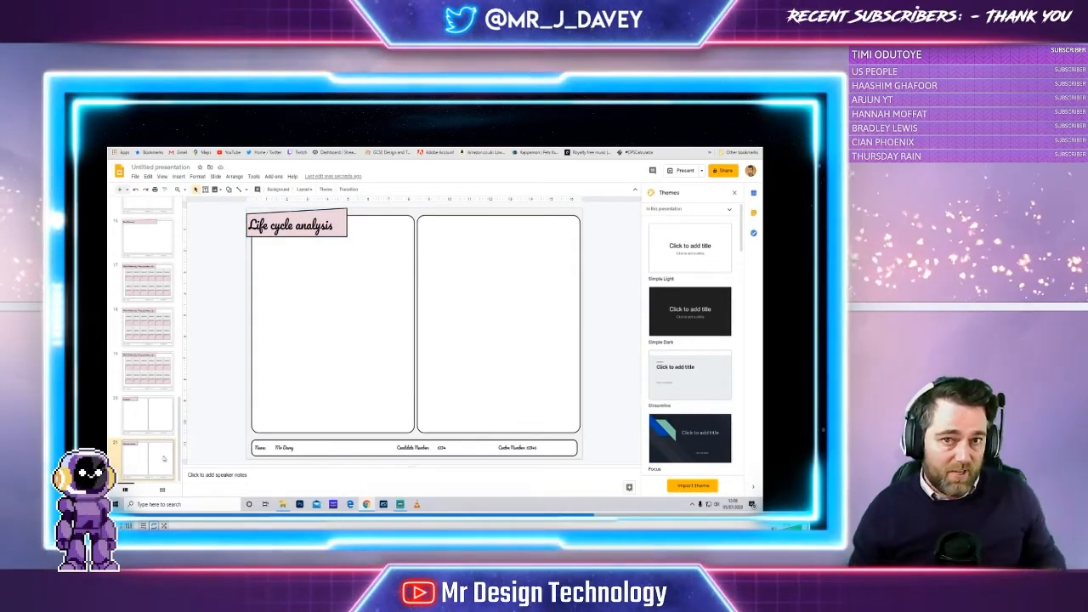
Shorten the right-hand frame on the Evaluation slide so it fills only the lower half of its column.
click(149, 417)
click(493, 243)
drag(491, 300, 495, 320)
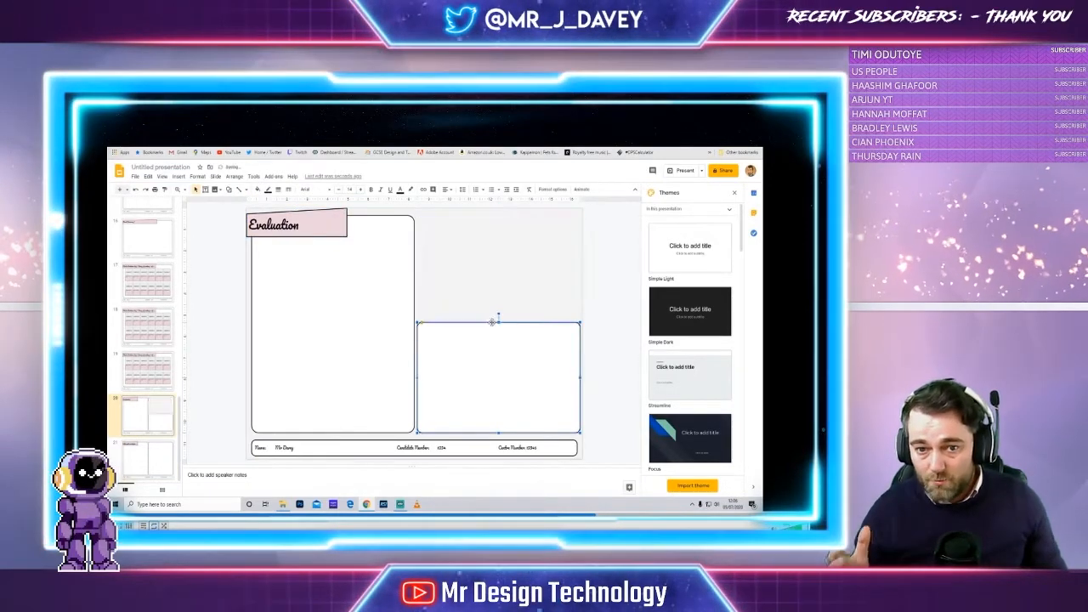
Copy the dashed "Chosen idea here" placeholder from the Review of Chosen idea slide to the space above the Evaluation slide's short frame.
scroll(149, 357, up, 3)
click(170, 313)
click(530, 224)
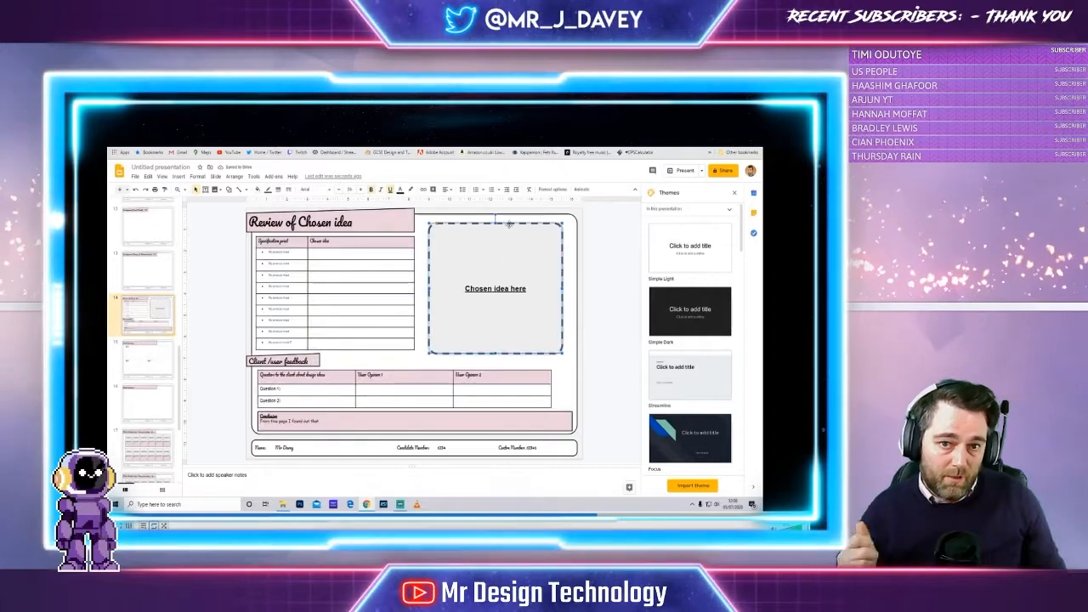
right_click(531, 223)
click(551, 244)
scroll(156, 374, down, 5)
click(156, 413)
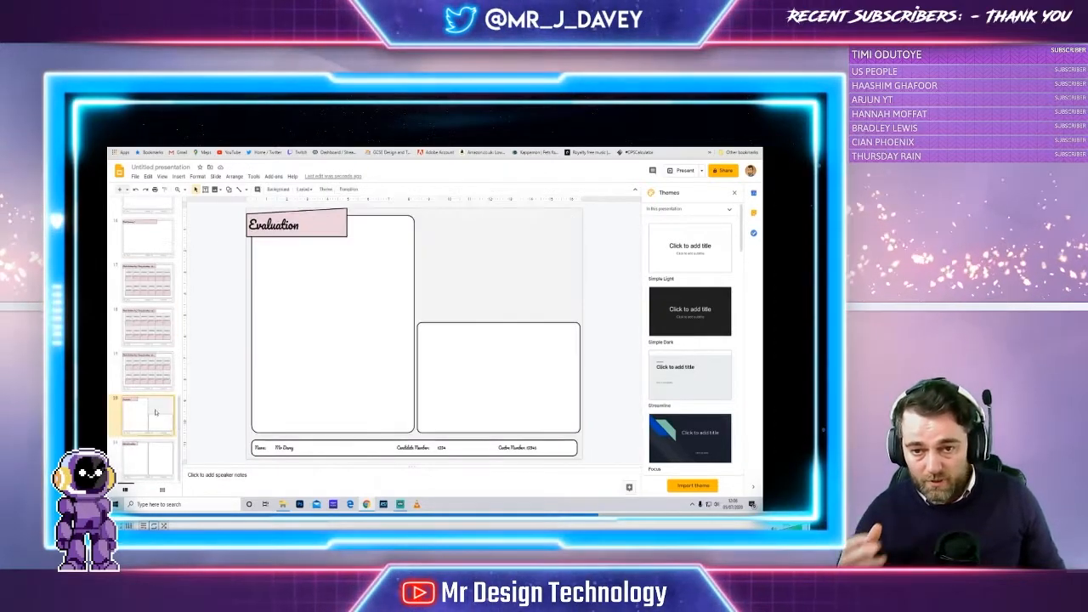
key(ctrl+v)
drag(496, 314, 498, 309)
Change the pasted placeholder's text to "Final product photograph here" with the correct spelling.
double_click(474, 281)
text(Final droduct)
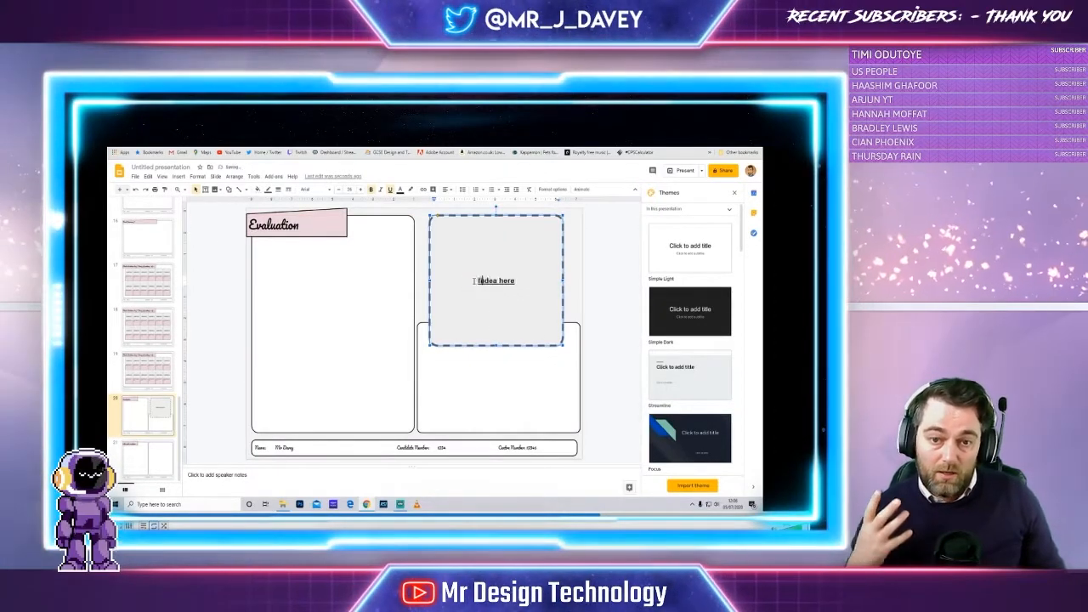
drag(505, 281, 520, 280)
text(photogah)
right_click(527, 281)
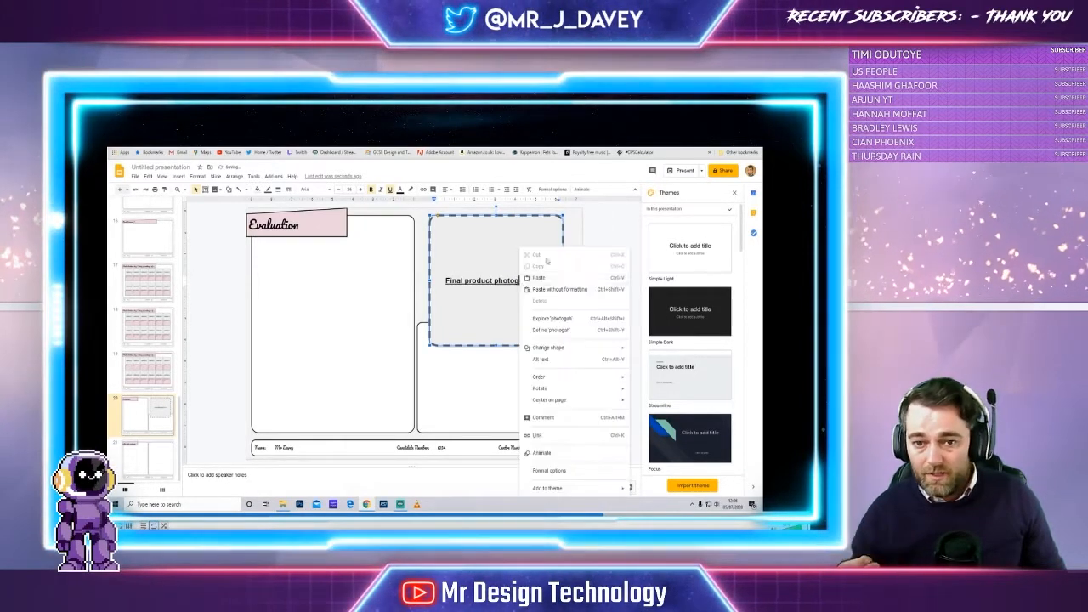
click(544, 250)
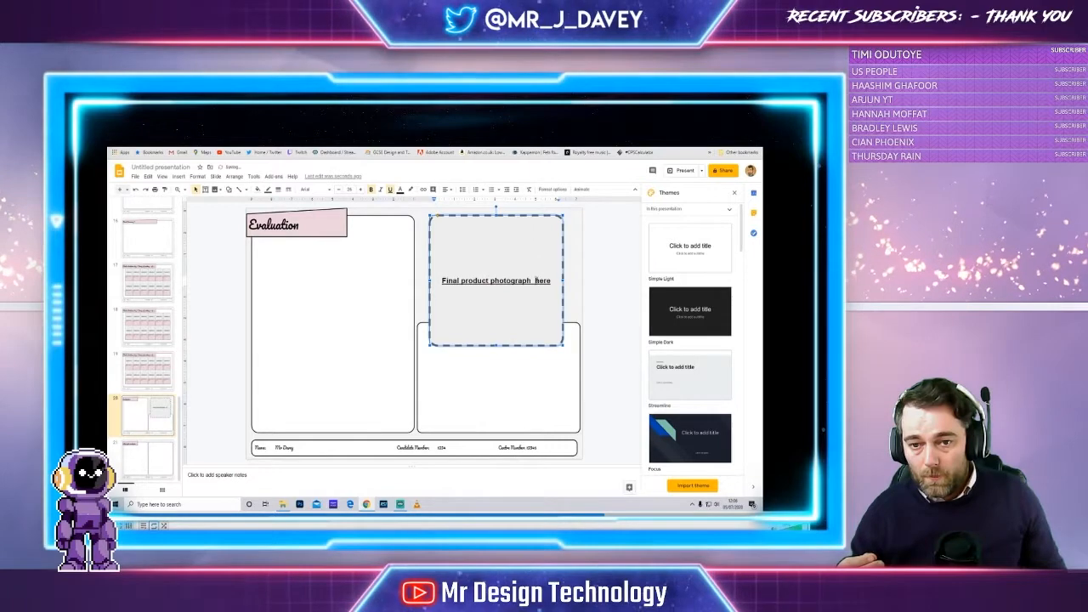
Shrink and centre the photograph placeholder above the short frame, and lower that frame's upper edge to clear it.
click(497, 351)
drag(498, 351, 535, 322)
click(553, 337)
drag(508, 296, 525, 296)
click(499, 353)
drag(498, 349, 499, 328)
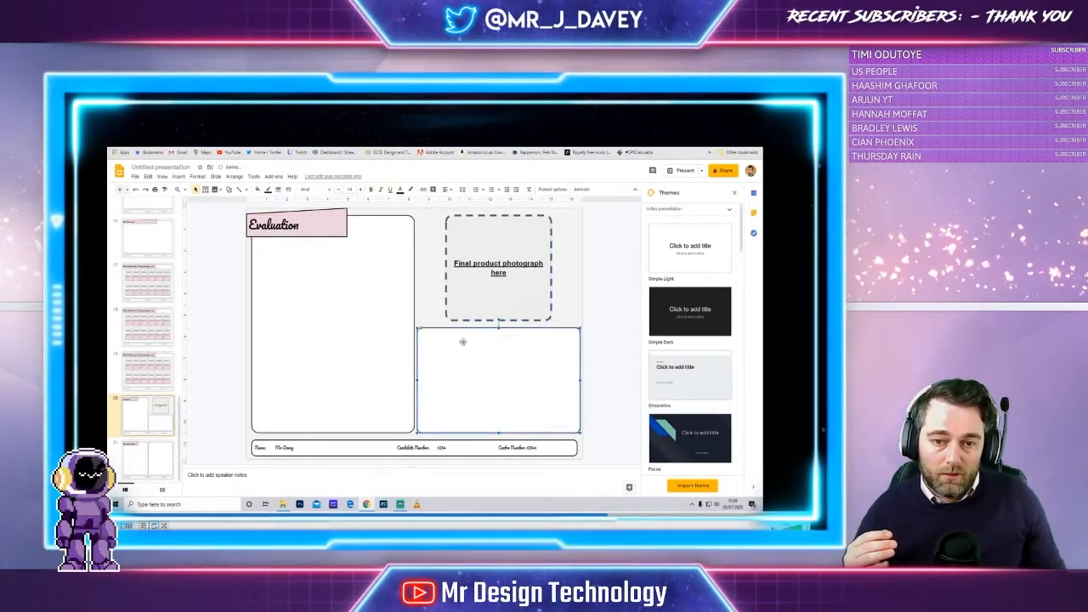
key(Escape)
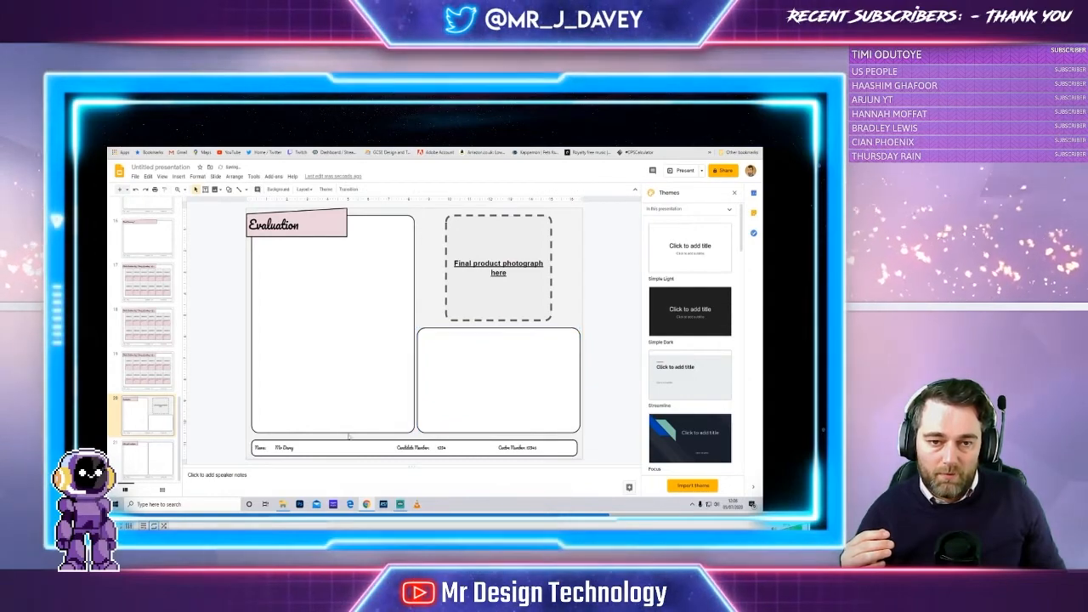
click(151, 458)
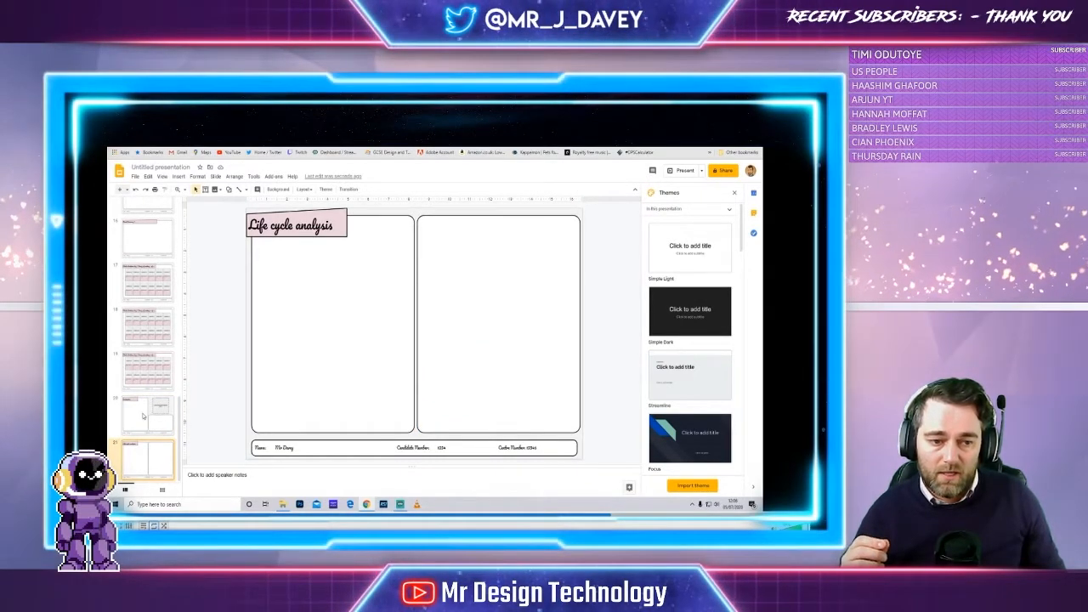
key(Up)
key(Up)
key(Up)
click(172, 409)
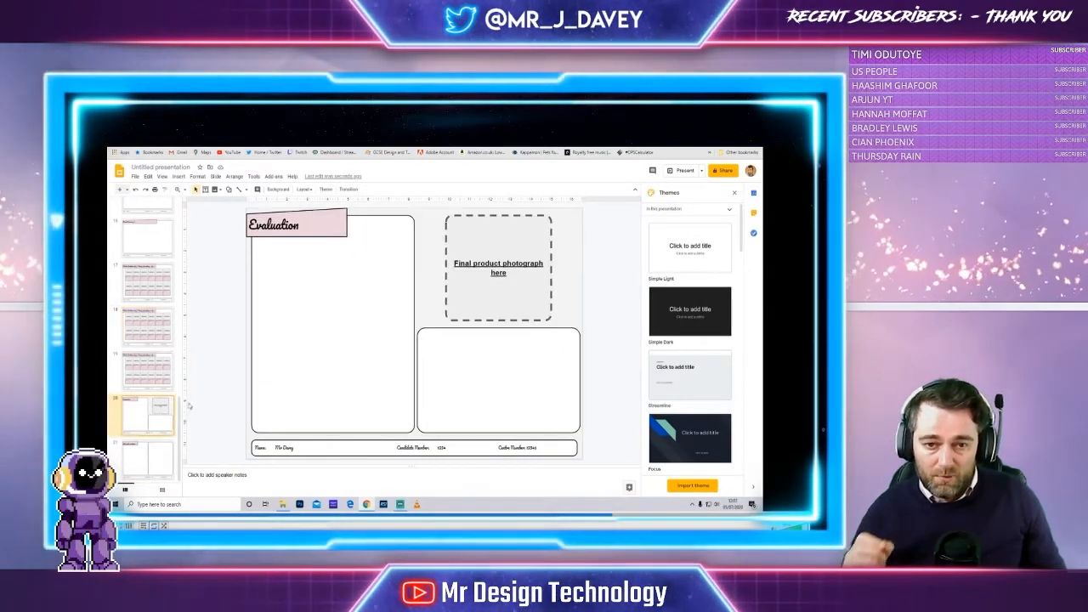
Duplicate the "Development [Fixings & Material test]" slide and change the bracketed text in the copy's title to "Packaging".
click(180, 394)
click(156, 316)
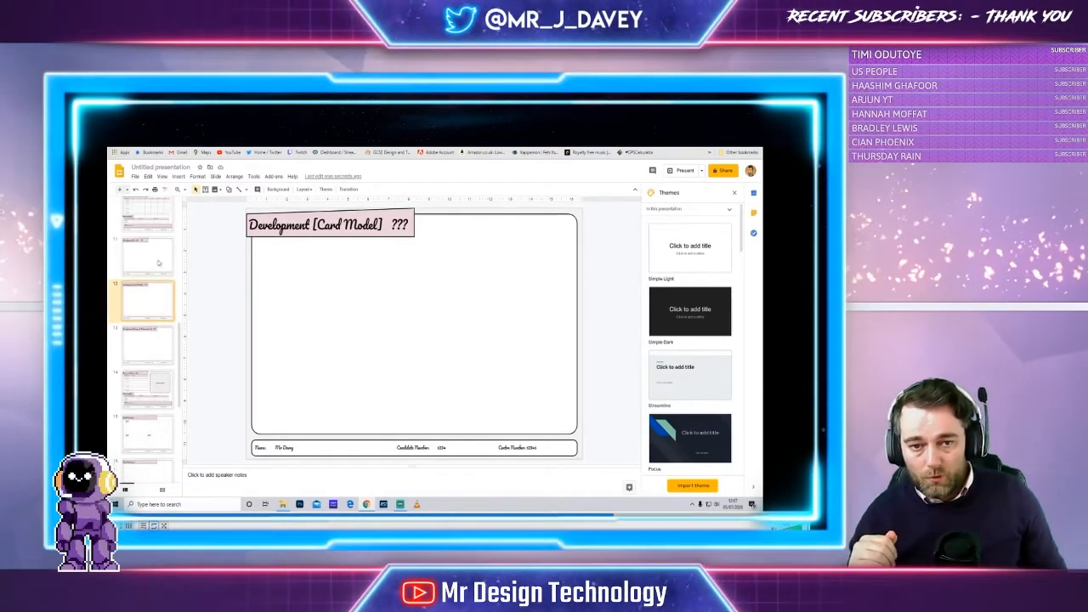
click(148, 344)
right_click(148, 347)
click(174, 354)
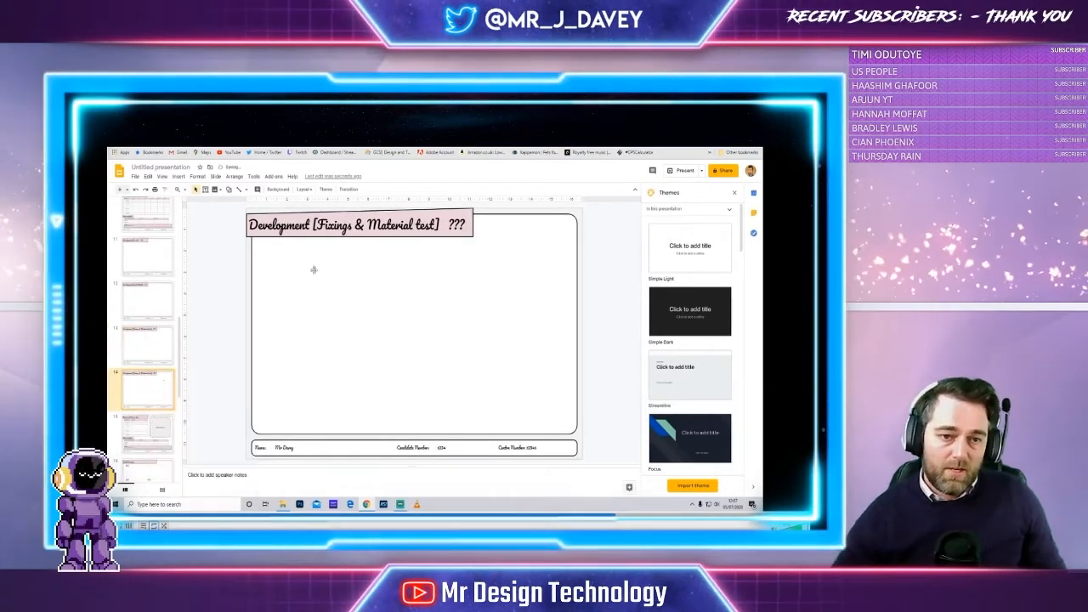
drag(439, 225, 316, 225)
text(Packaging)
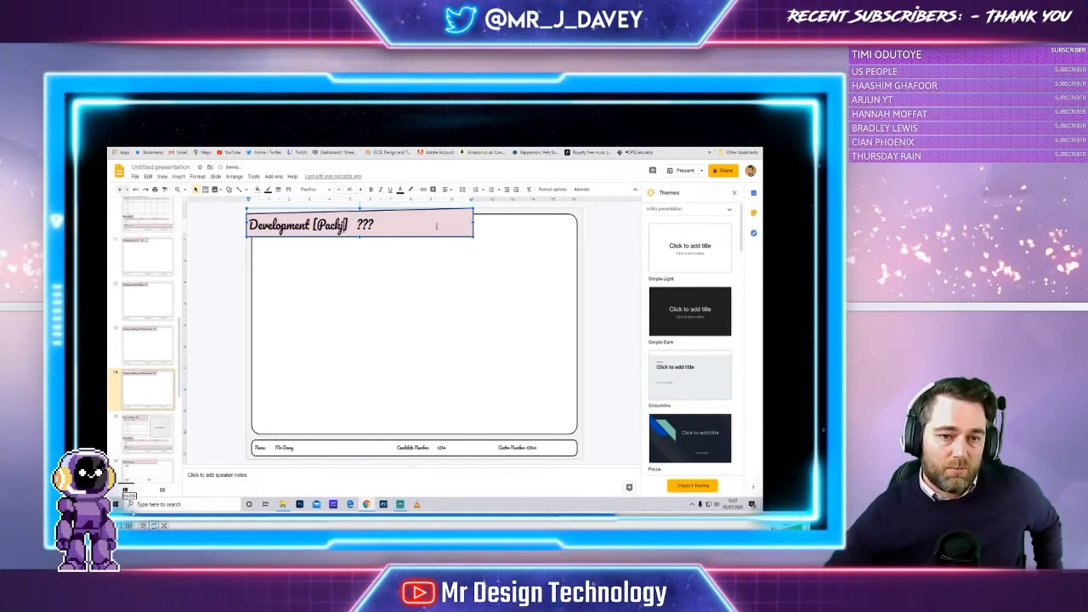
key(BackSpace)
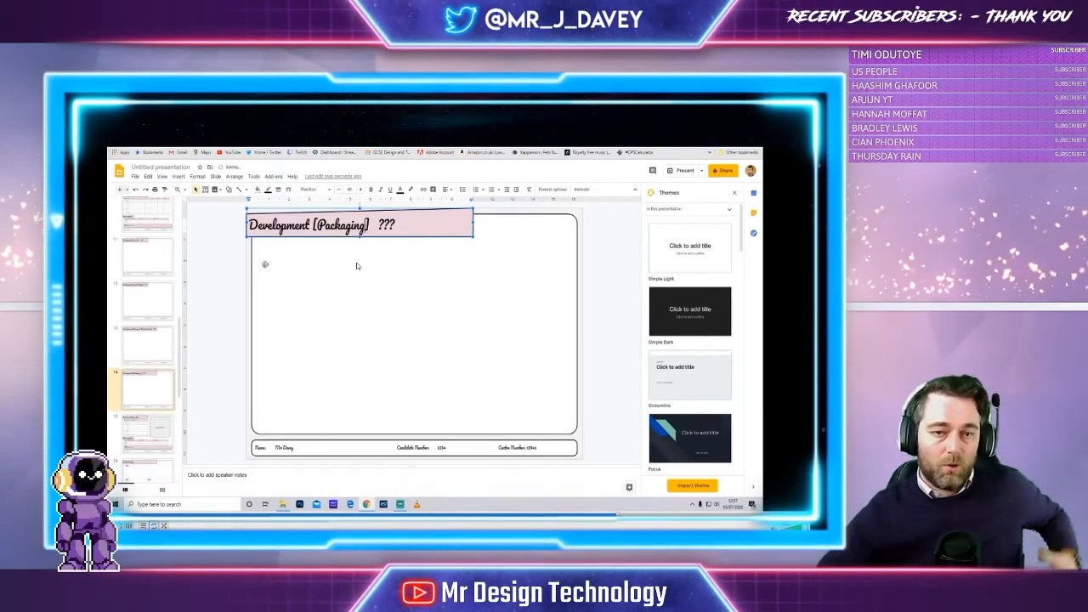
Duplicate the Packaging development slide and change the bracketed text in the copy's title to "Specialist part".
right_click(158, 393)
click(189, 251)
drag(366, 225, 325, 226)
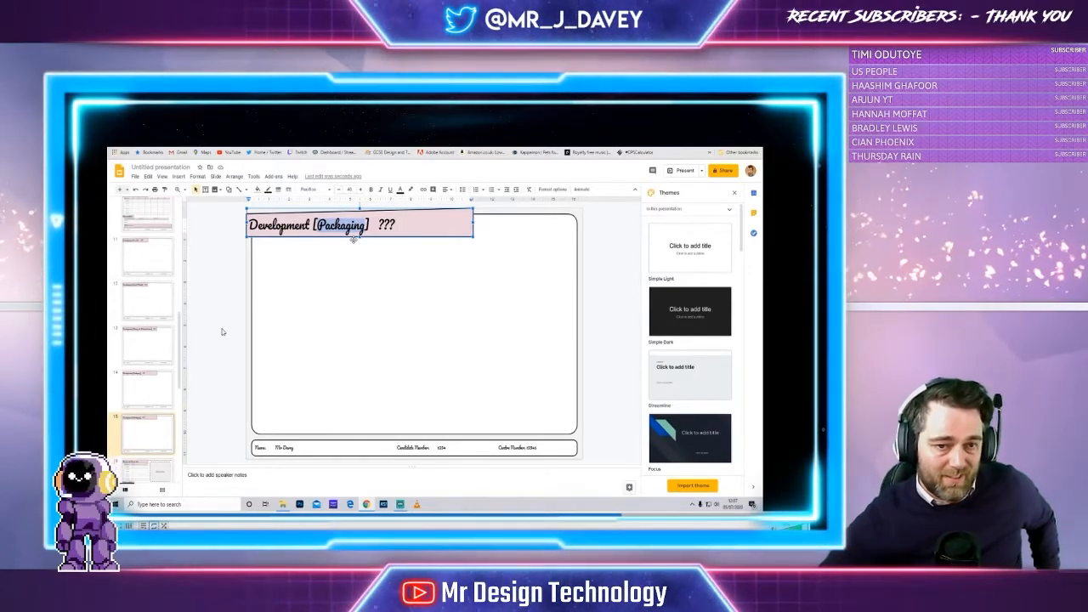
text(Specialist part)
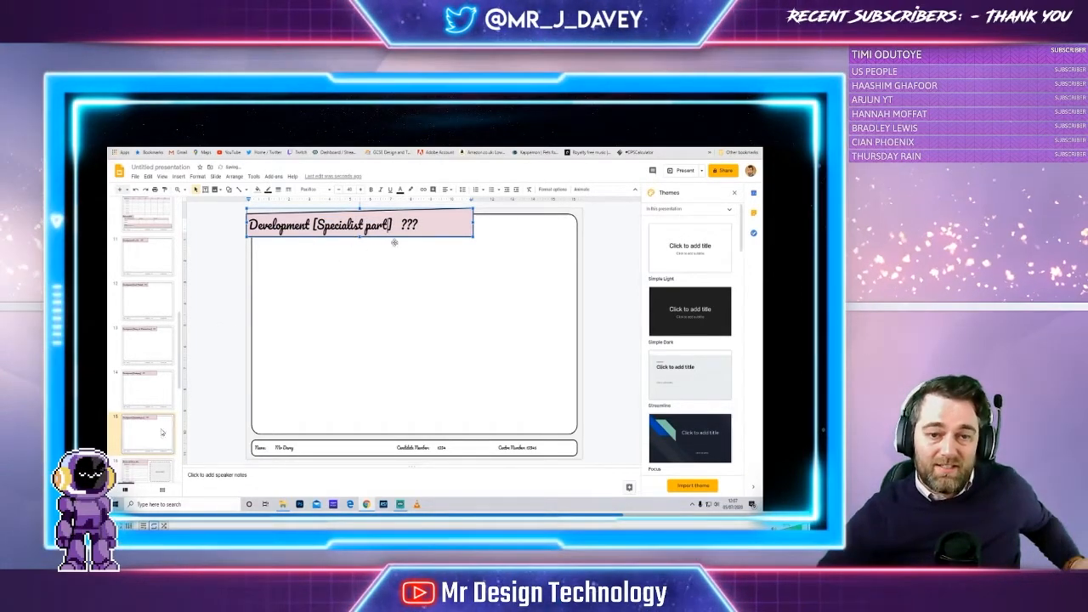
click(225, 291)
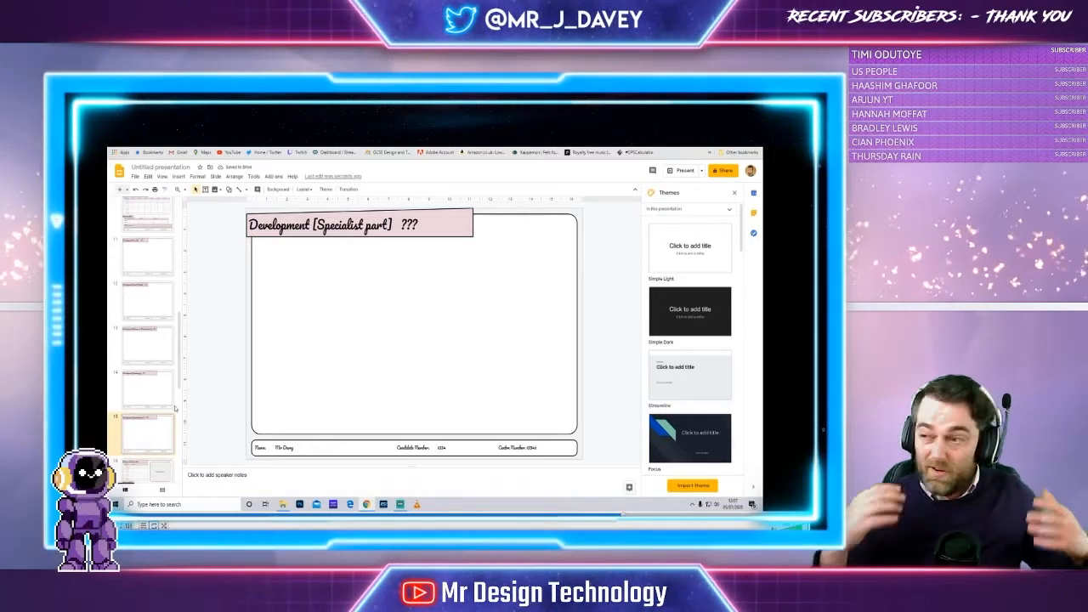
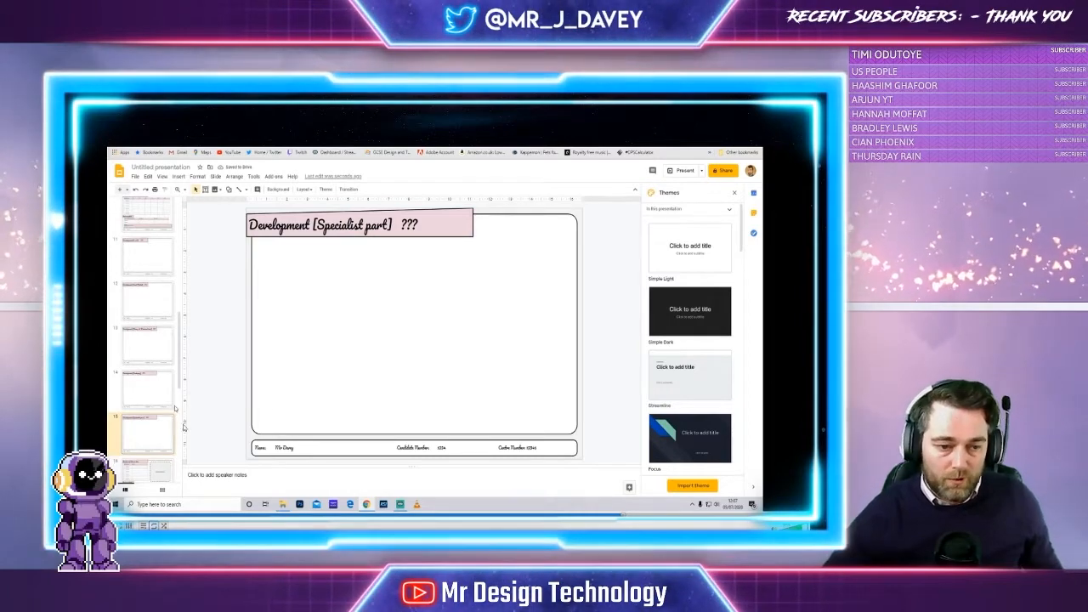
Replace the question marks in the C.a.D and Card Model development titles with the numbers 1 and 2.
scroll(170, 327, up, 2)
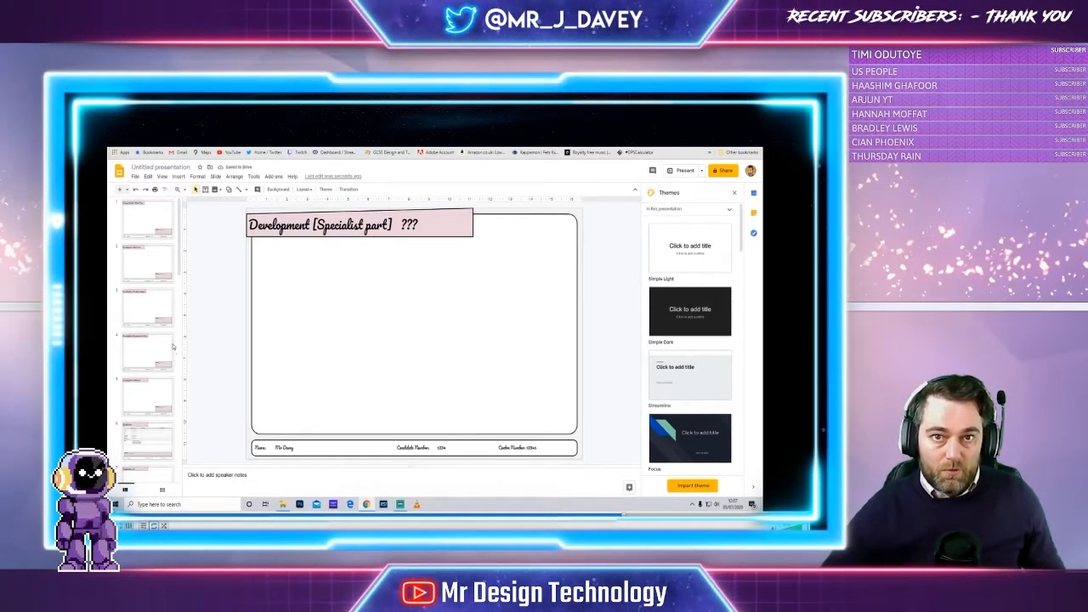
click(153, 306)
click(384, 225)
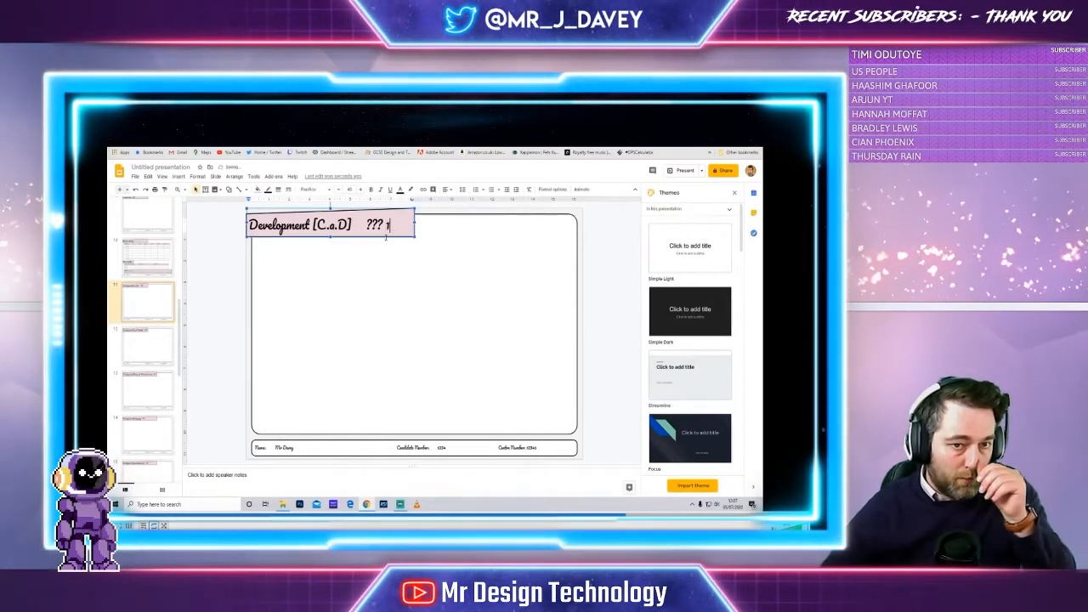
click(154, 340)
click(391, 227)
text(2)
key(BackSpace)
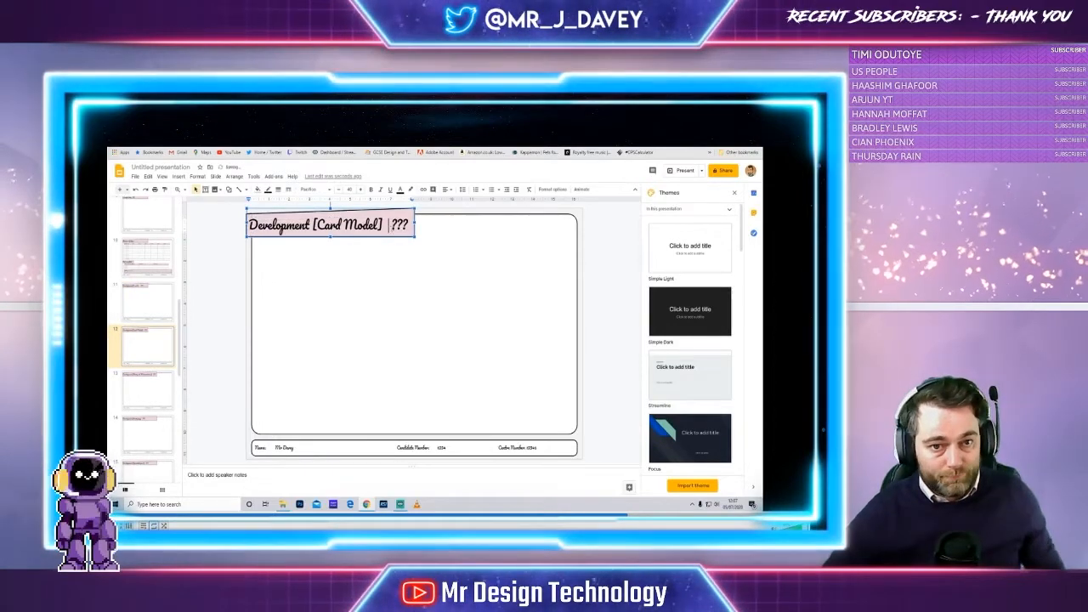
drag(409, 227, 361, 228)
text(2)
click(150, 304)
key(BackSpace)
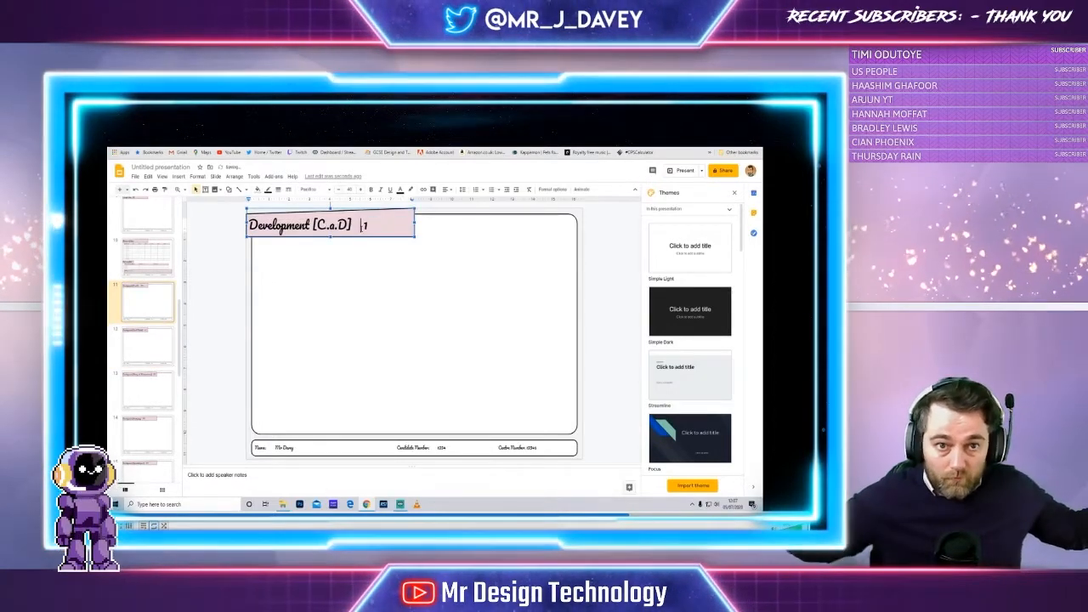
Replace the question marks in the Fixings & Material test, Packaging and Specialist part titles, numbering the last two 4 and 5.
click(149, 345)
click(149, 388)
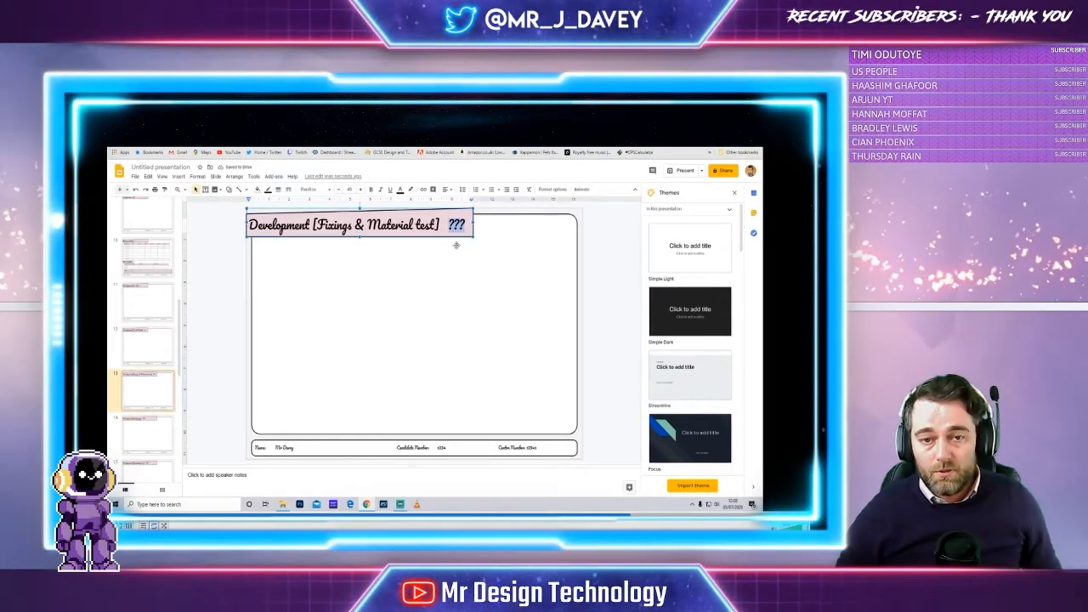
click(158, 425)
drag(379, 227, 417, 232)
text(4)
click(153, 470)
text(5)
scroll(153, 426, down, 2)
click(152, 427)
scroll(152, 418, down, 3)
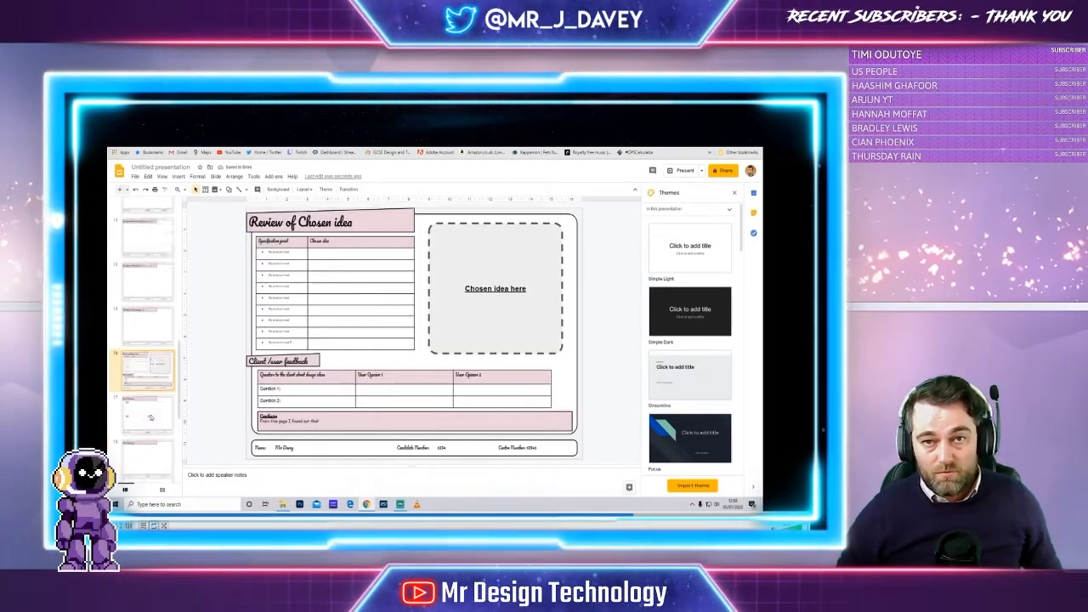
click(155, 446)
Copy the Conclusion box on the Design Brief & Mind Map slide, place the copy below the title and enlarge it.
scroll(156, 425, up, 15)
click(158, 228)
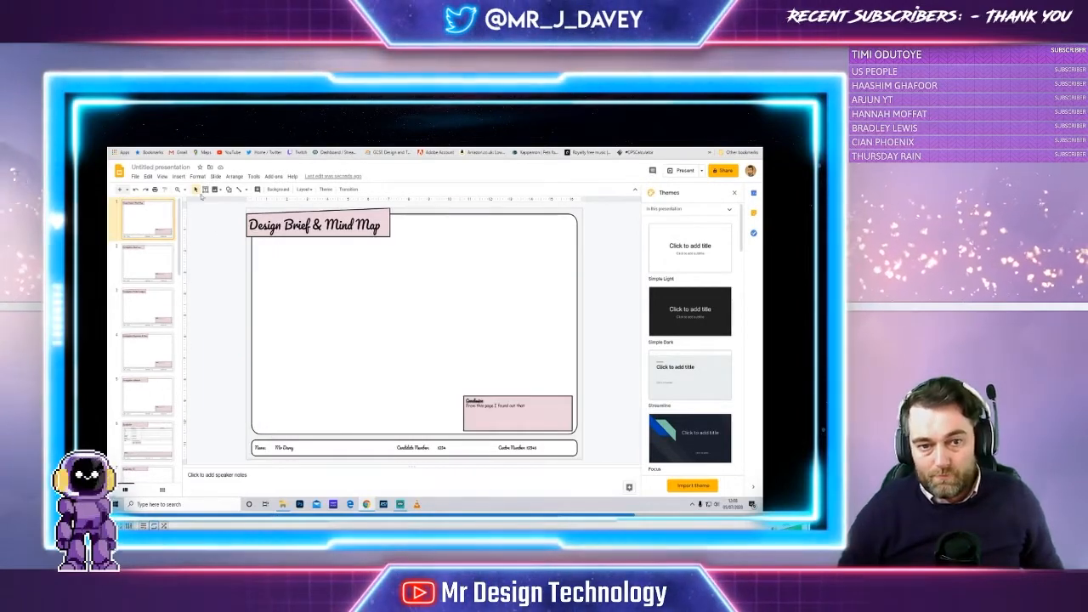
click(521, 399)
key(ctrl+c)
key(ctrl+v)
drag(529, 402, 321, 240)
drag(366, 276, 388, 320)
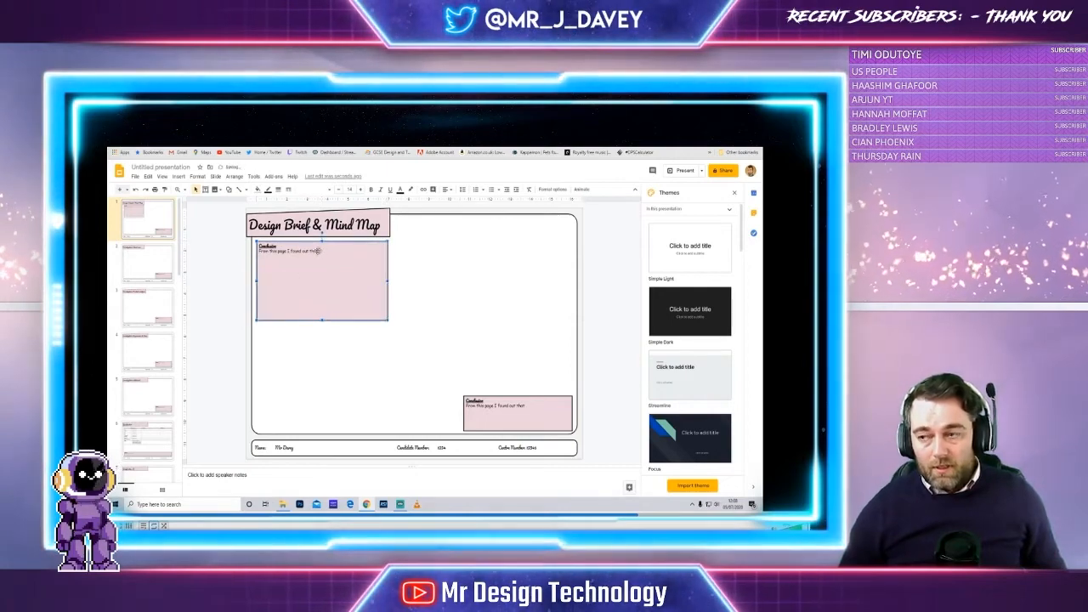
Replace the enlarged box's text with the heading "Design Brief" and nudge the box into line below the title.
drag(319, 252, 262, 243)
key(BackSpace)
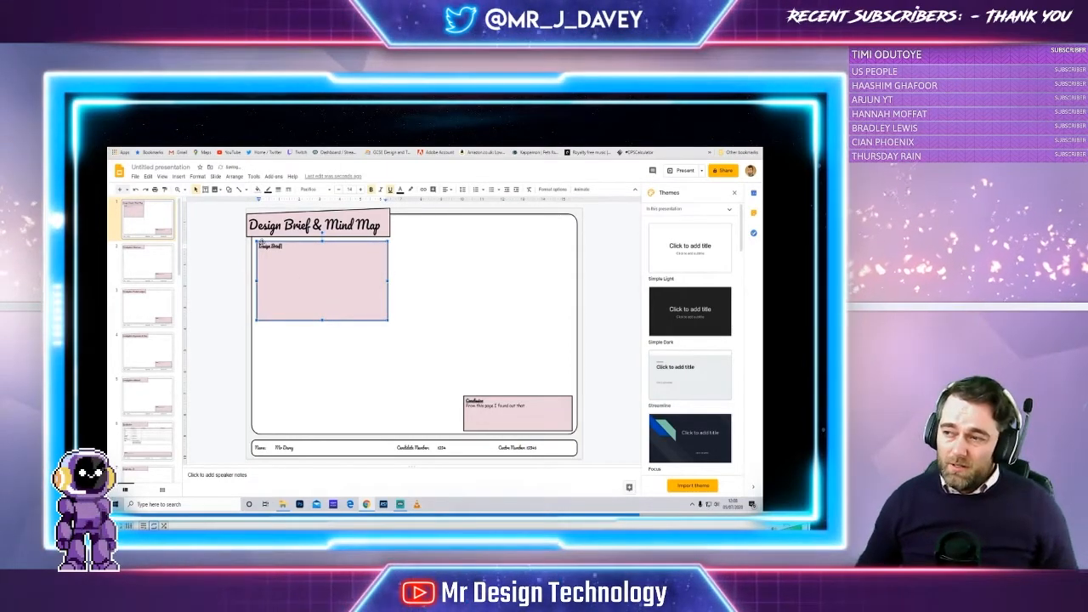
mouse_move(344, 282)
mouse_down()
mouse_move(342, 394)
mouse_move(522, 255)
mouse_move(344, 286)
mouse_up()
Draw a small rounded shape in the frame's empty right half, labelled "My Theme" in the handwriting font and centred.
click(228, 190)
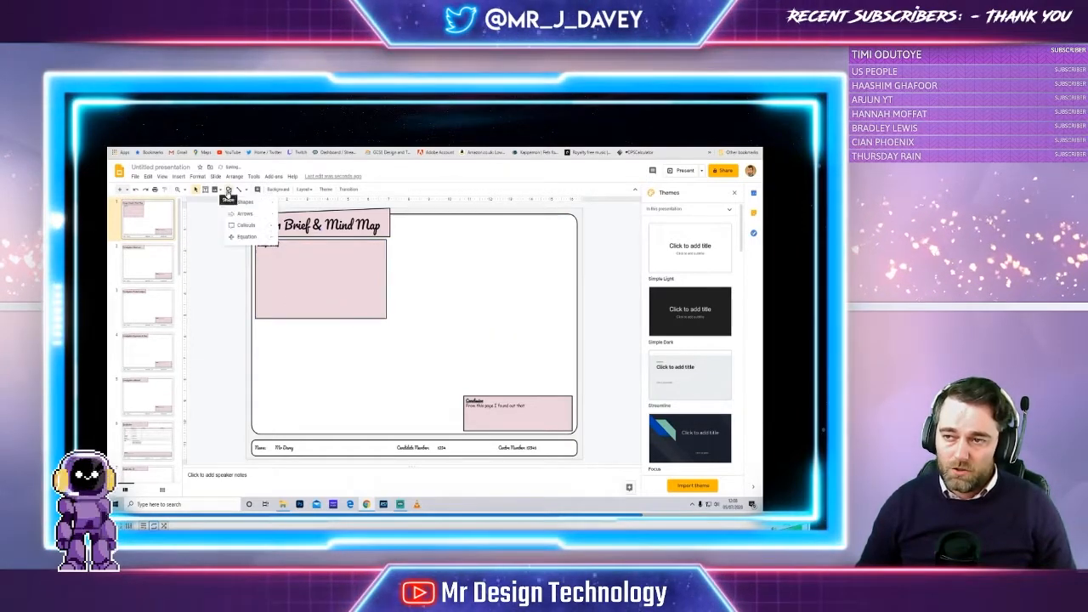
mouse_move(244, 205)
click(302, 210)
mouse_move(451, 270)
mouse_down()
mouse_move(512, 295)
mouse_move(481, 283)
mouse_move(494, 292)
mouse_up()
text(My Theme)
click(313, 189)
click(324, 233)
click(447, 189)
click(457, 203)
Move the Conclusion box to the frame's lower-left corner, and narrow and lengthen the Design Brief box to fit above it.
click(541, 398)
drag(541, 398, 331, 397)
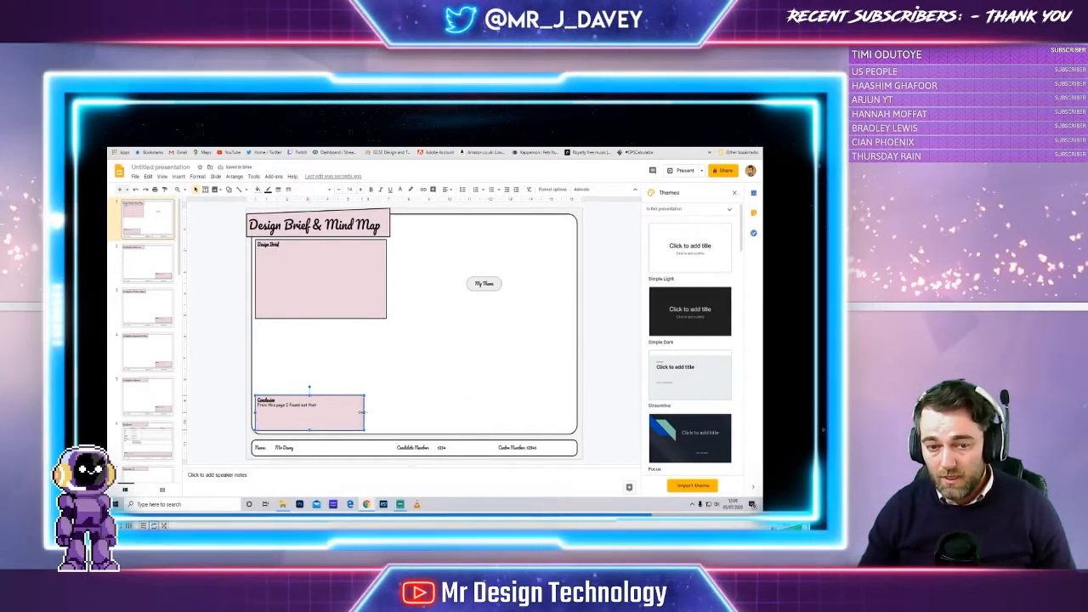
click(374, 285)
drag(386, 280, 362, 279)
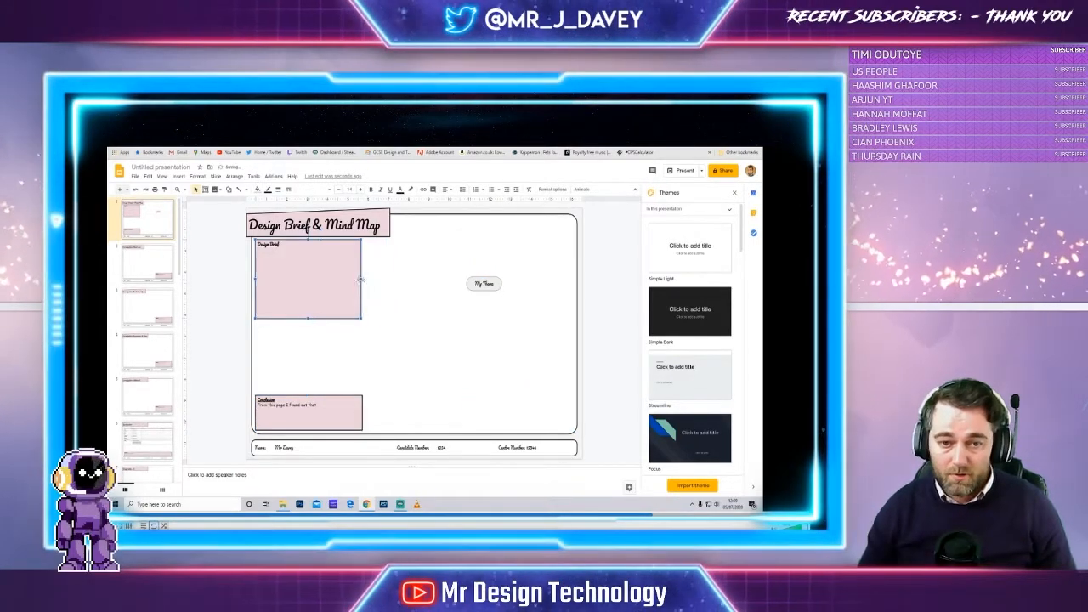
drag(308, 318, 303, 389)
click(313, 314)
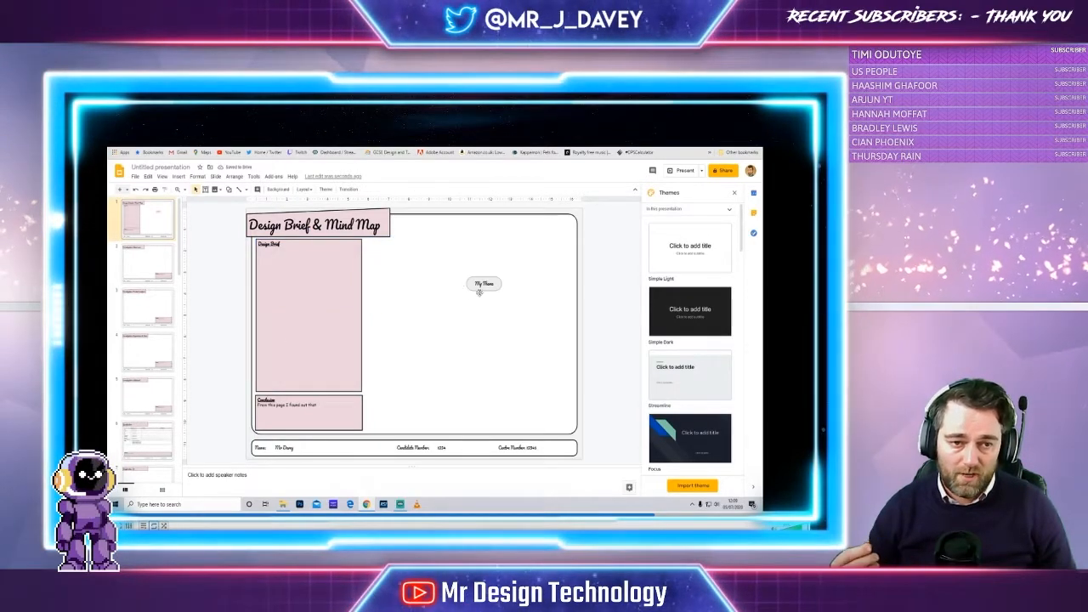
Move the "My Theme" bubble to the middle of the frame's empty right half.
drag(480, 292, 470, 324)
click(245, 190)
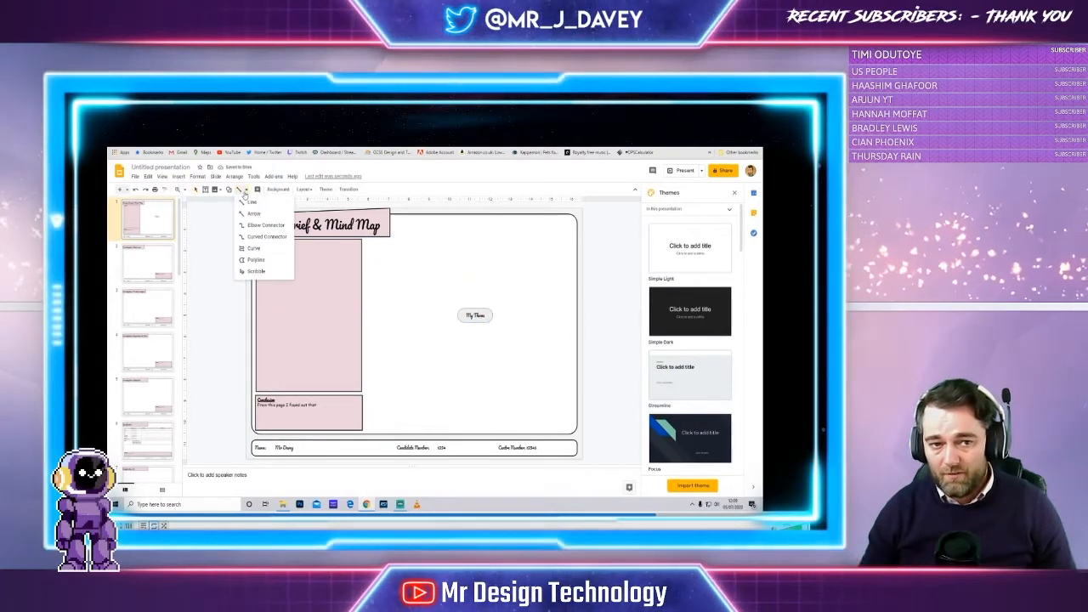
click(258, 239)
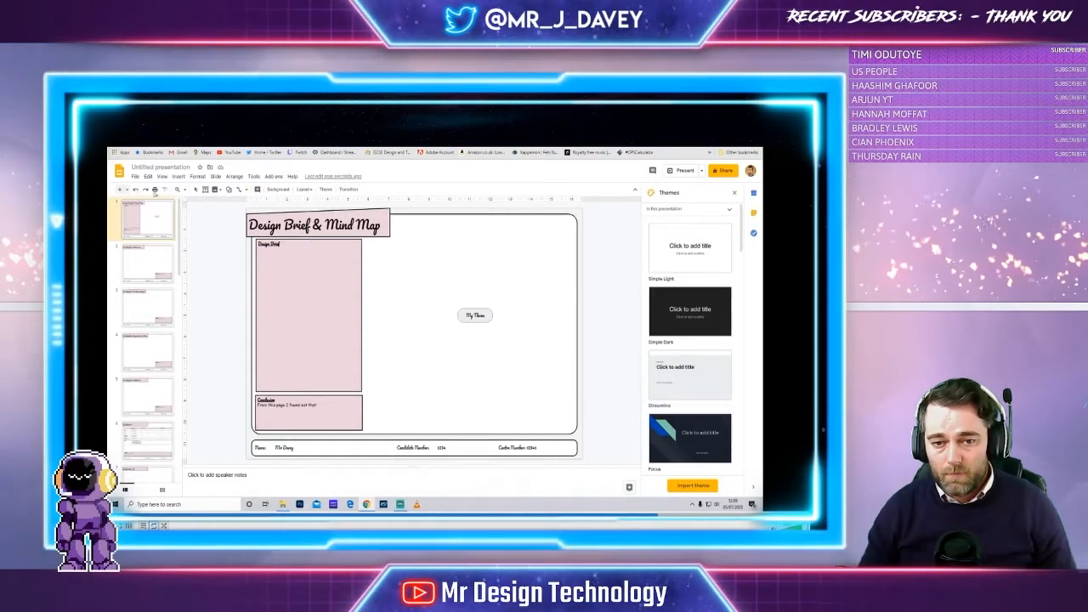
Add smaller bubbles labelled "Material" and "Form" above and to the upper right of the "My Theme" bubble.
click(470, 312)
drag(475, 315, 428, 310)
text(Material)
key(ctrl+d)
double_click(521, 278)
text(S)
Try another duplicated bubble left of "My Theme" with a changed label alignment, and delete it.
key(ctrl+d)
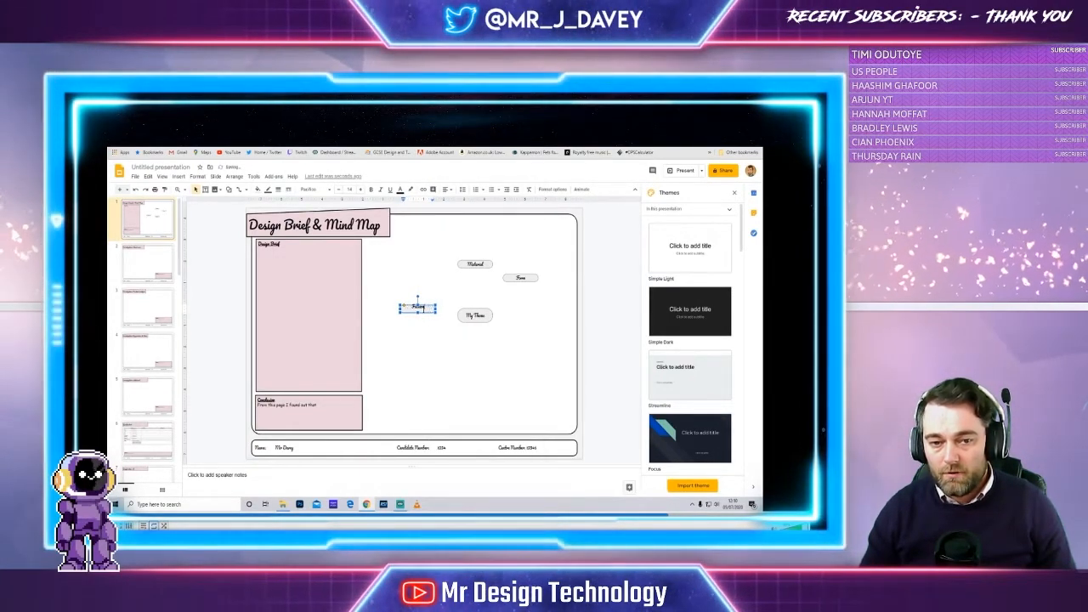
double_click(422, 308)
click(446, 190)
click(456, 202)
click(446, 190)
click(445, 201)
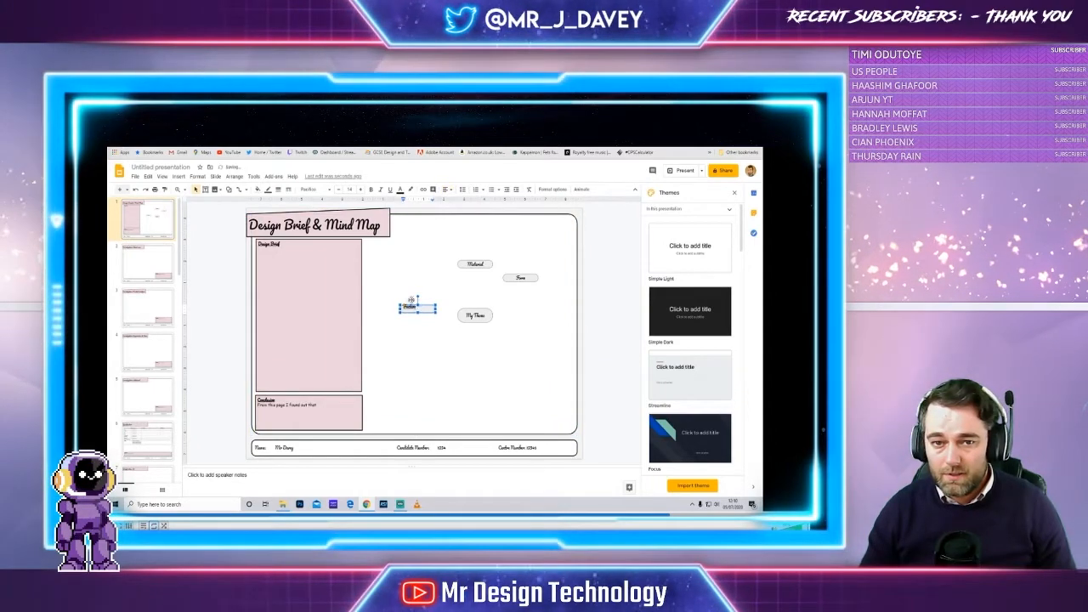
click(433, 313)
key(Delete)
Copy the "Form" bubble, place the copy to the upper left of "My Theme" and label it "Function".
click(513, 281)
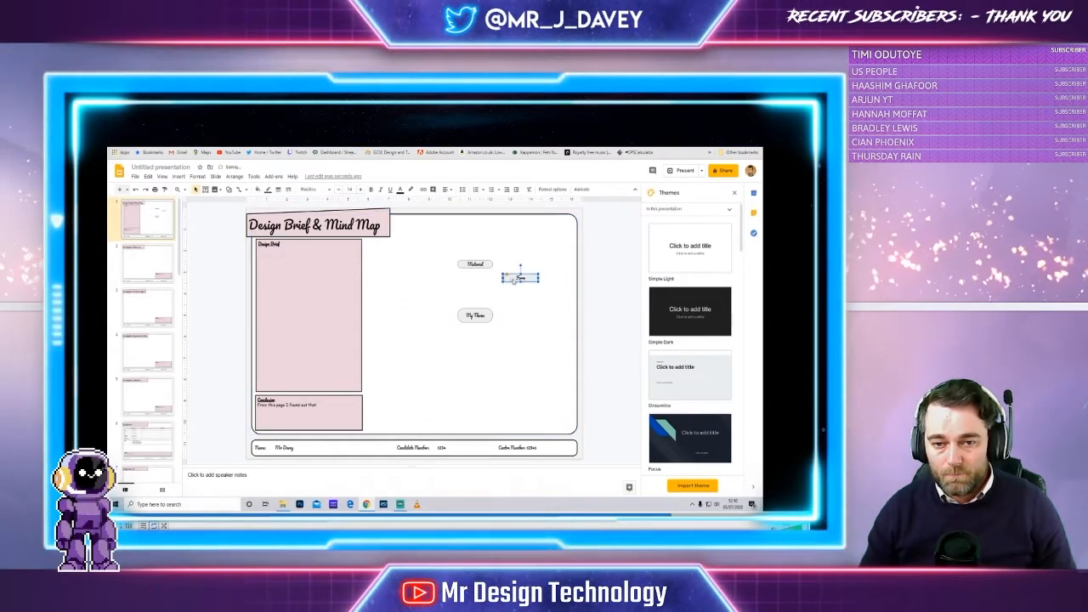
key(ctrl+c)
key(ctrl+v)
drag(516, 286, 419, 282)
double_click(430, 279)
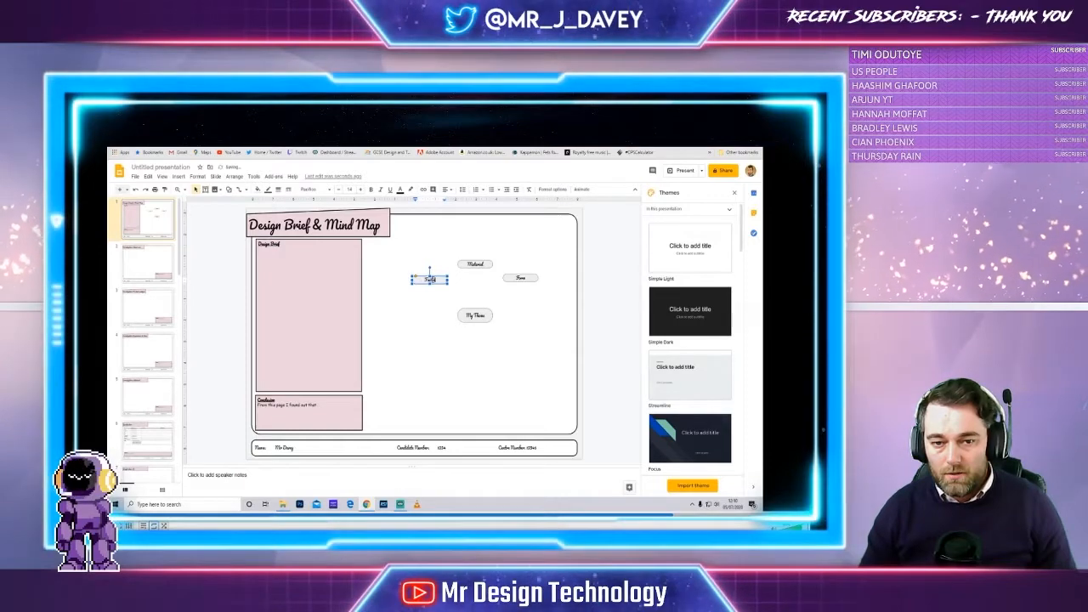
text(Function)
click(445, 328)
right_click(429, 279)
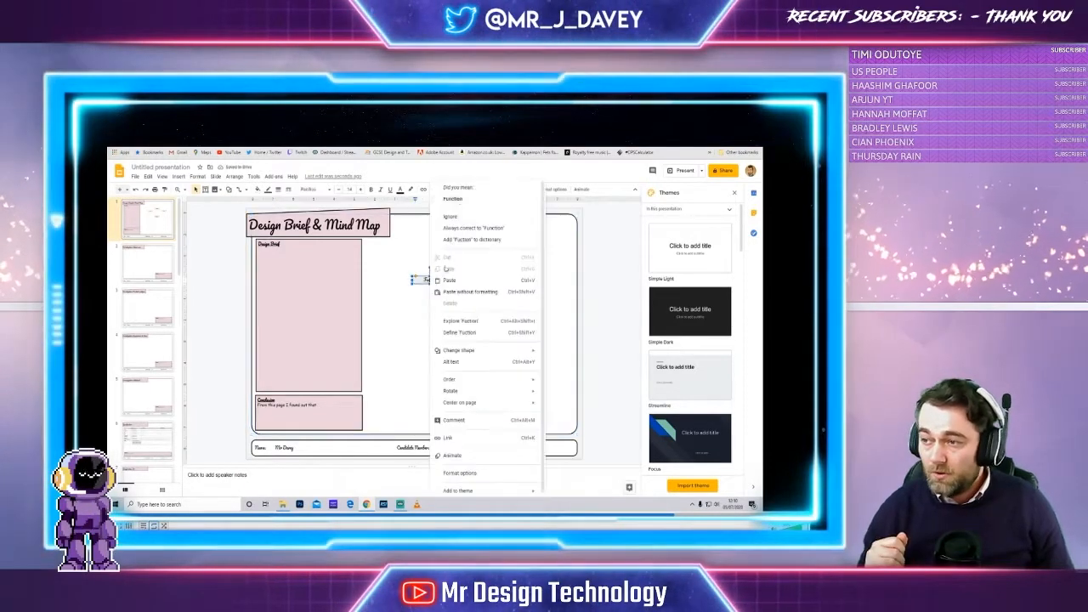
click(570, 315)
Paste another bubble to the right of "My Theme", below "Form", and label it for dimensions.
key(ctrl+v)
drag(522, 286, 531, 308)
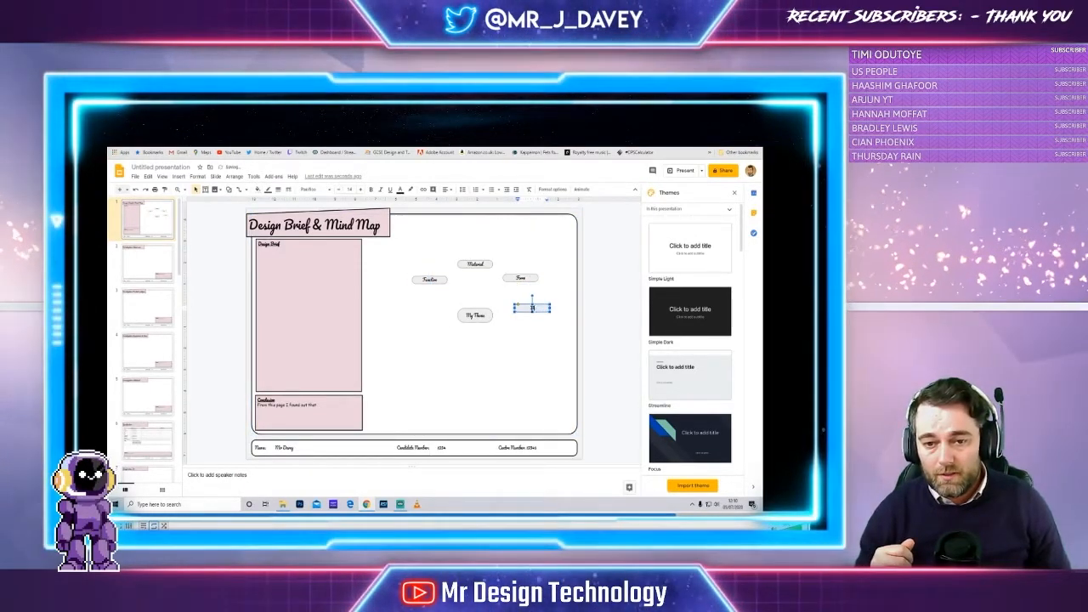
click(563, 315)
right_click(542, 309)
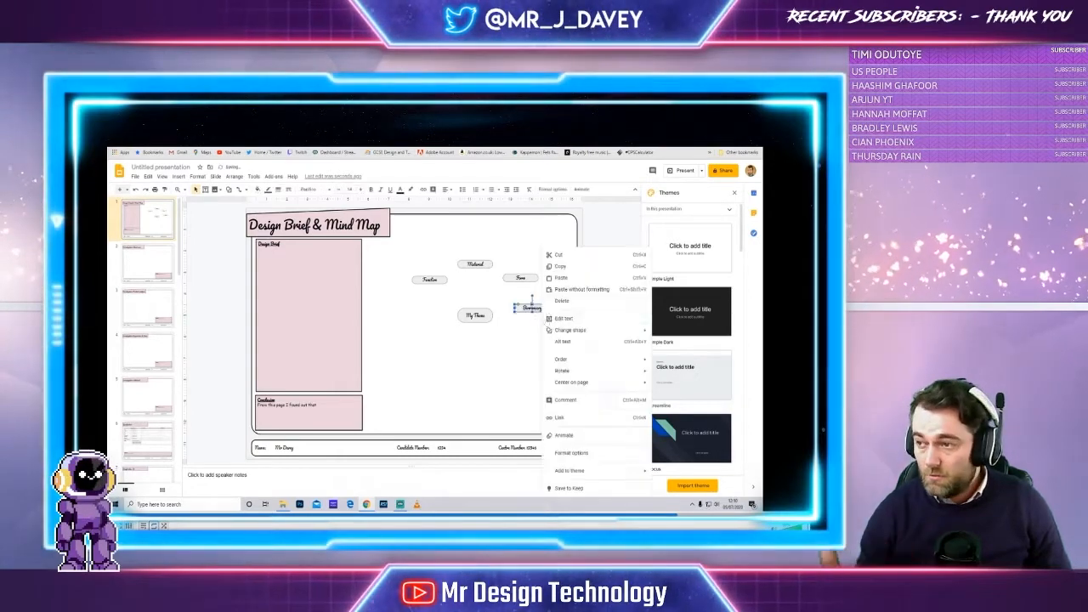
click(534, 307)
right_click(528, 309)
click(551, 254)
click(549, 335)
Paste two more bubbles below "My Theme", labelled "Sustainability" at the lower right and "Safety" directly beneath.
key(ctrl+v)
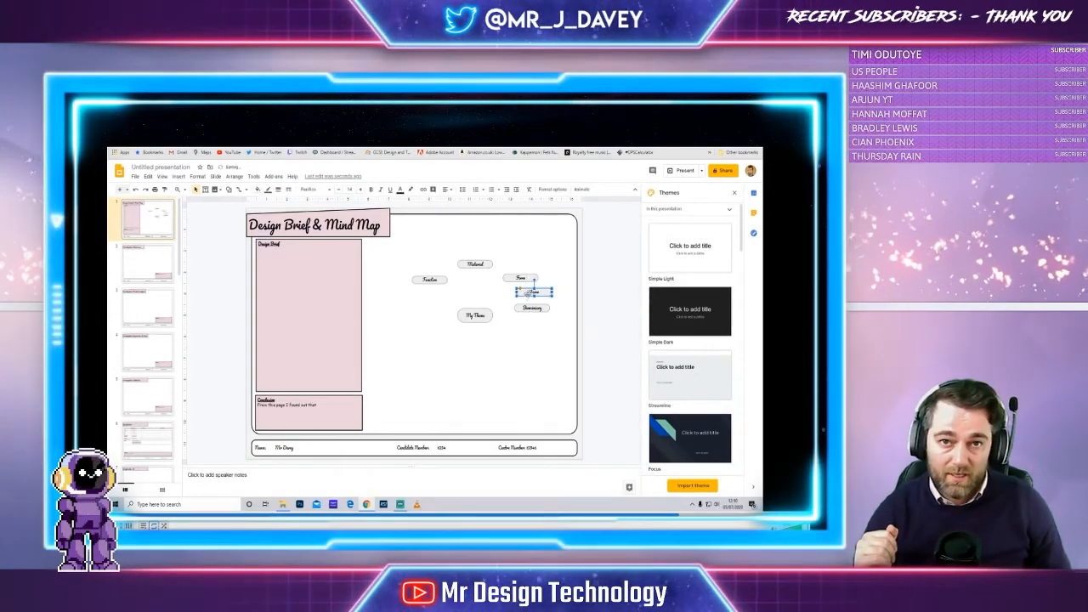
drag(520, 279, 528, 340)
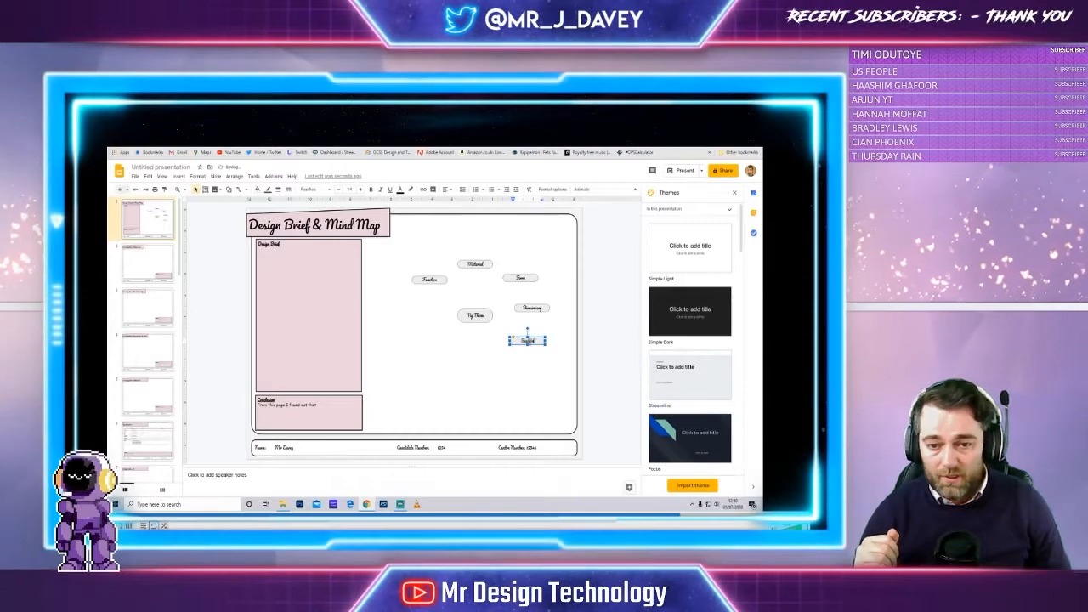
key(ctrl+v)
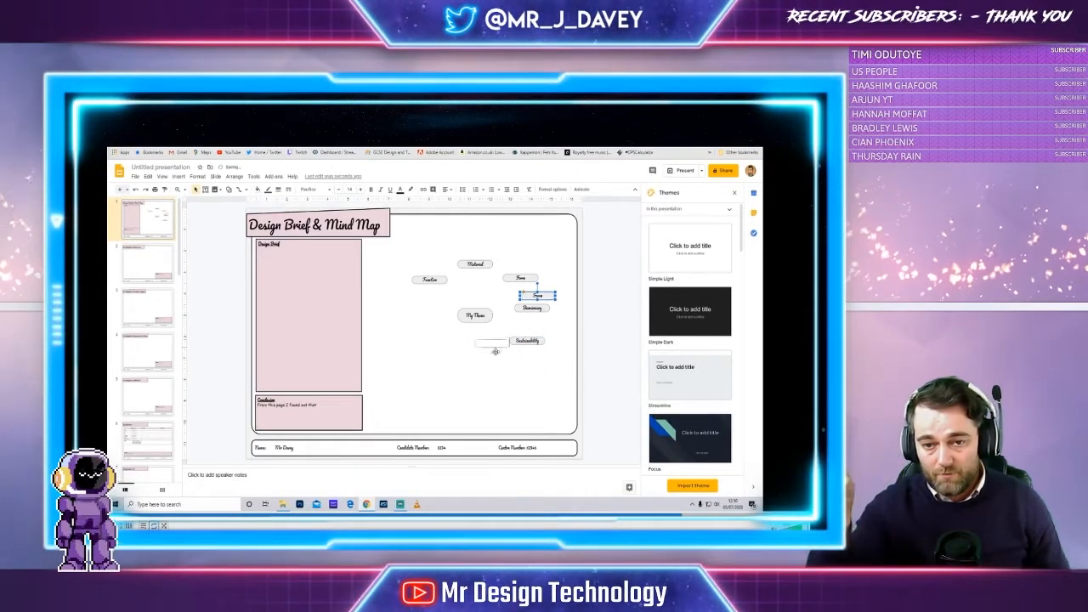
drag(520, 279, 481, 360)
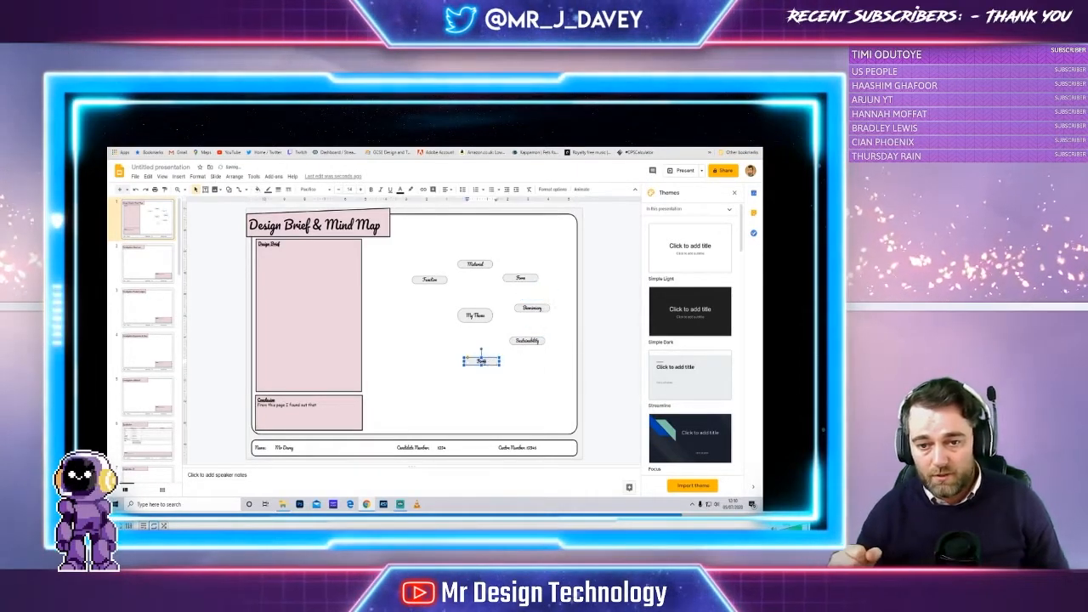
click(566, 357)
Paste two more bubbles on the left side of "My Theme", labelled "Costs" below and "User" beside it.
key(ctrl+v)
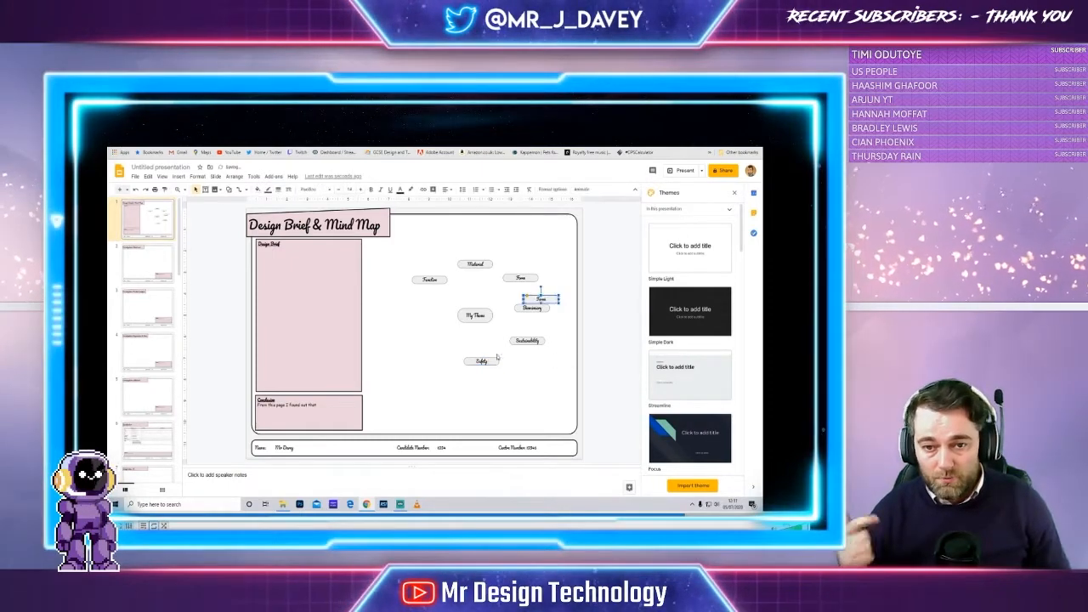
drag(541, 299, 427, 362)
click(575, 361)
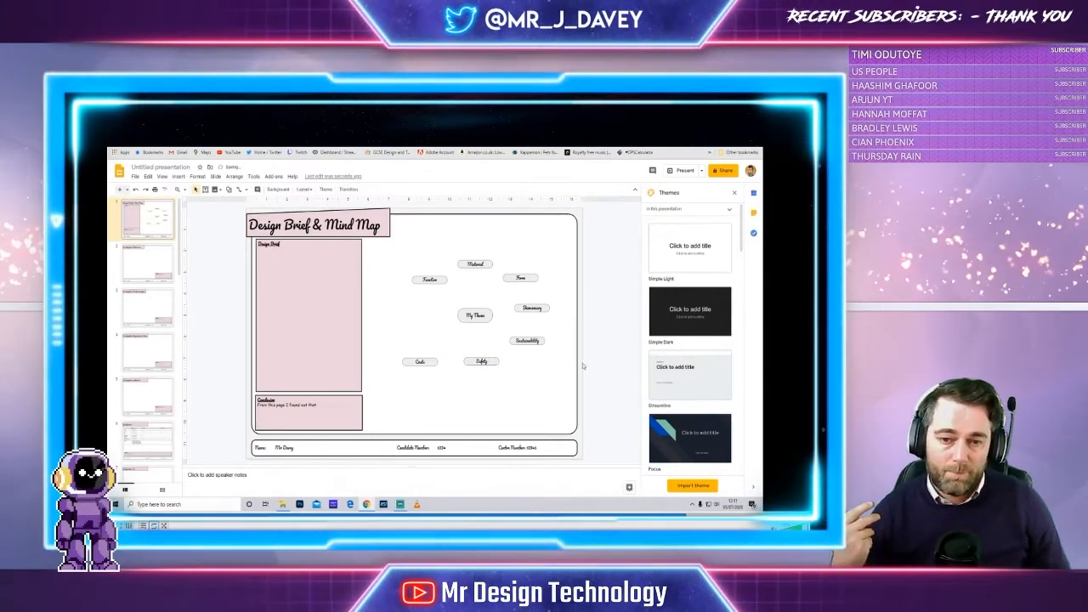
key(ctrl+v)
drag(540, 301, 413, 329)
Spread the Safety, Costs, Sustainability, dimensions, Material and Function bubbles further out around "My Theme".
drag(484, 363, 499, 411)
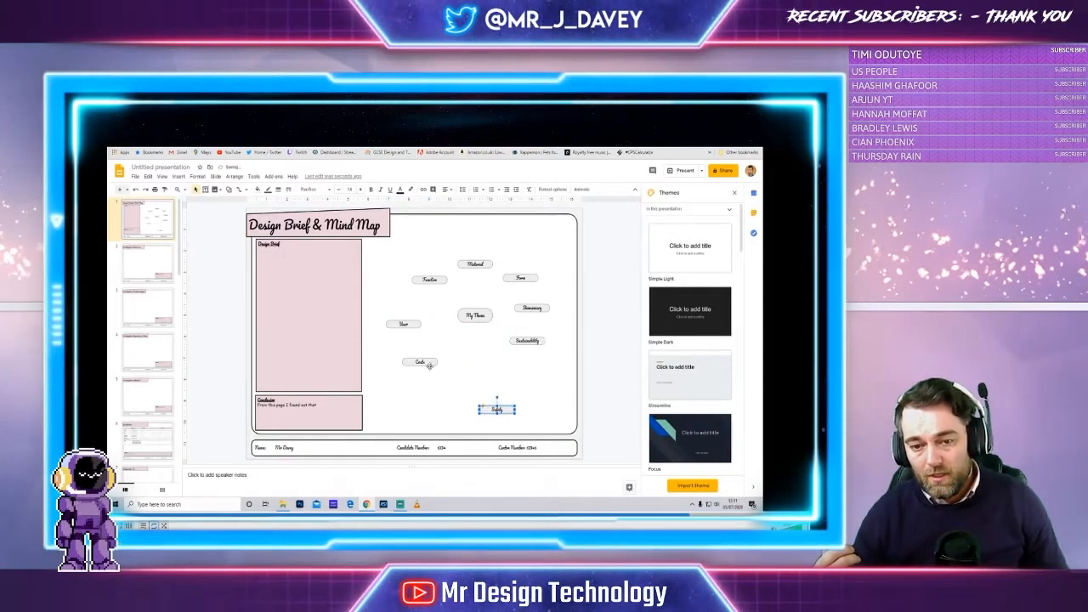
drag(436, 367, 417, 398)
key(ctrl+z)
drag(533, 342, 538, 372)
drag(533, 312, 533, 329)
drag(476, 266, 475, 240)
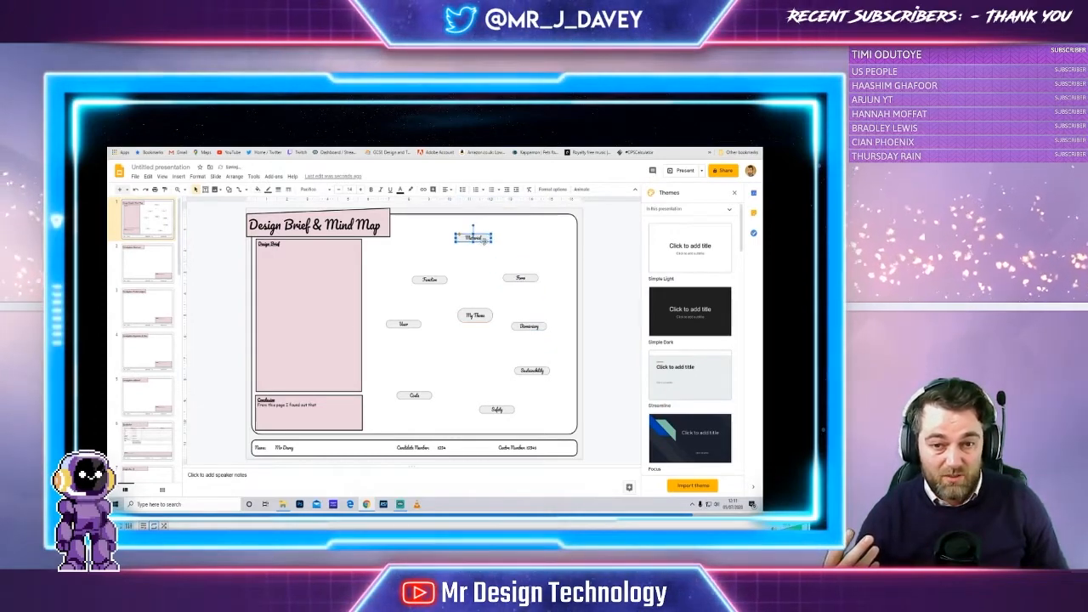
click(442, 288)
drag(442, 286, 433, 279)
Fill the "Material" bubble with light pink and the "Form" bubble with light purple.
click(483, 324)
click(476, 239)
click(258, 190)
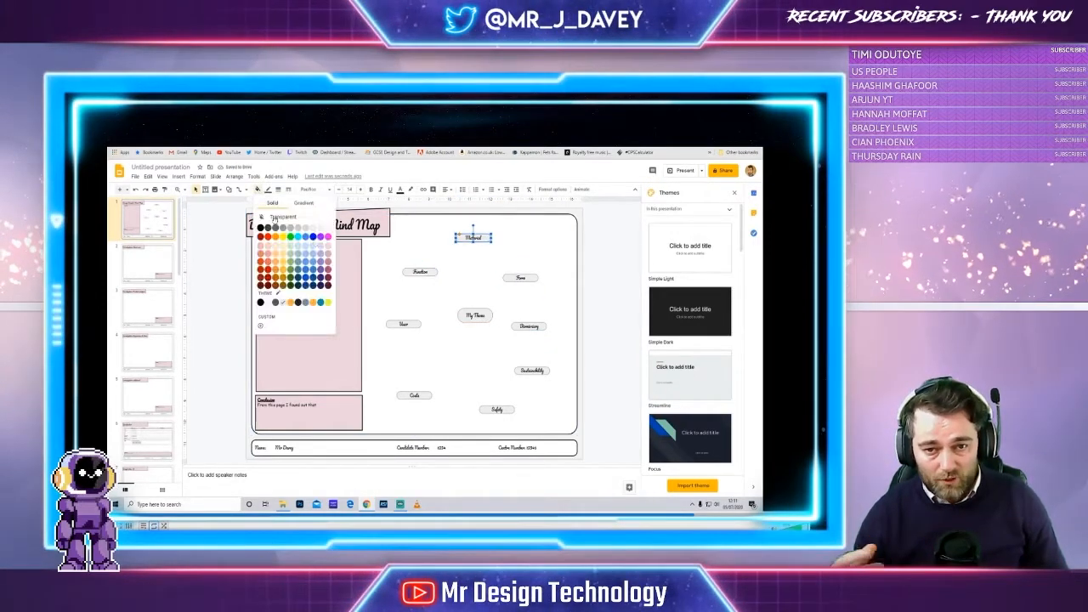
click(326, 247)
click(516, 279)
click(259, 189)
click(326, 246)
Fill the dimensions and "Sustainability" bubbles with different light blues and the "Safety" bubble with light teal.
click(528, 327)
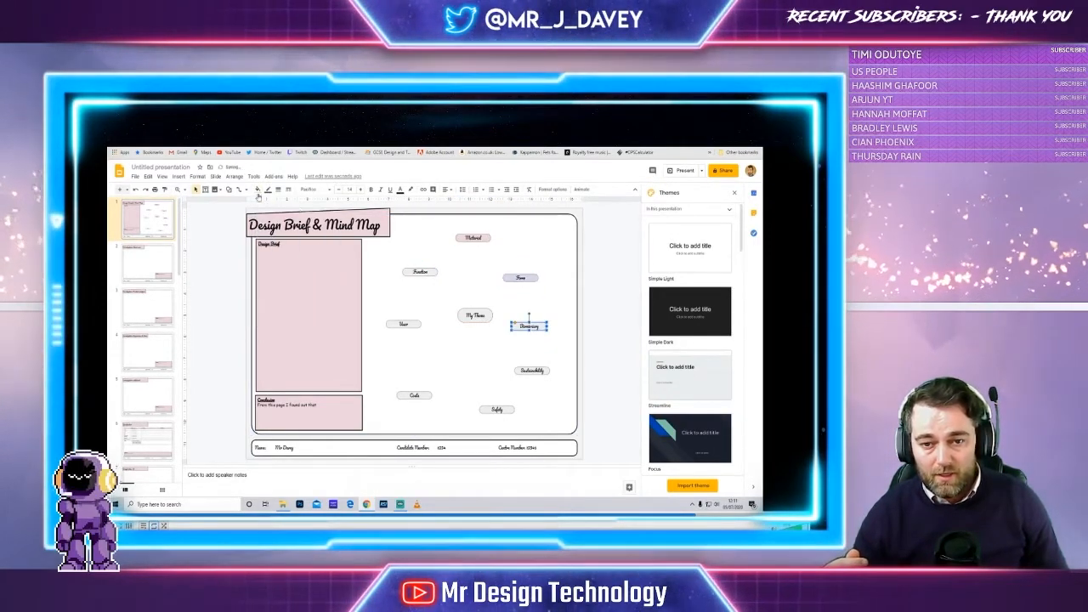
click(258, 190)
click(313, 249)
click(533, 371)
click(259, 189)
click(302, 249)
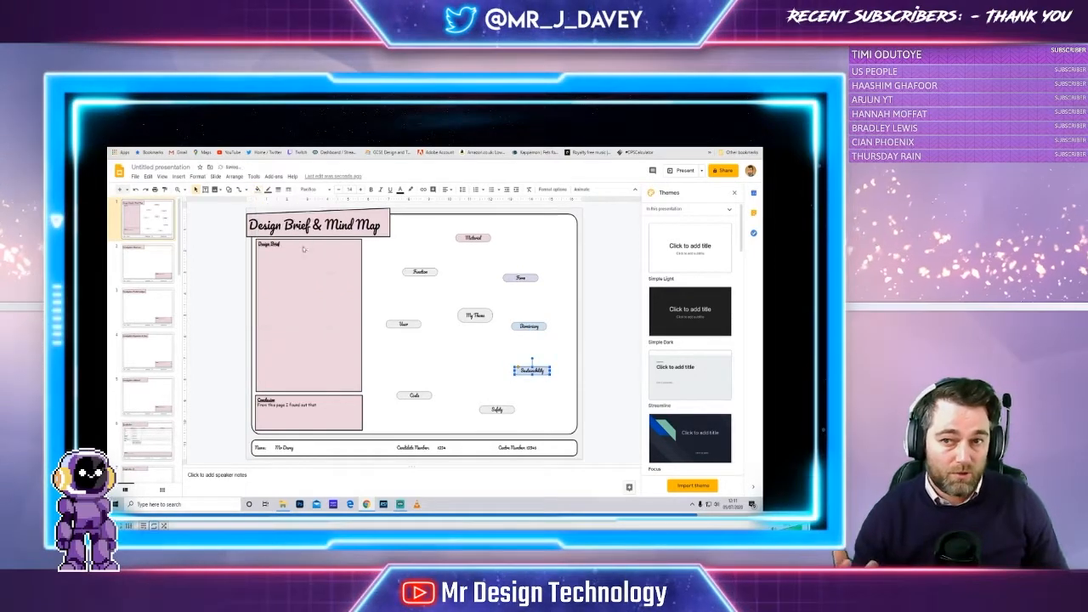
click(496, 409)
click(259, 190)
click(298, 250)
Fill the "Costs" bubble with light green, "User" with light yellow and "Function" with light orange.
click(415, 395)
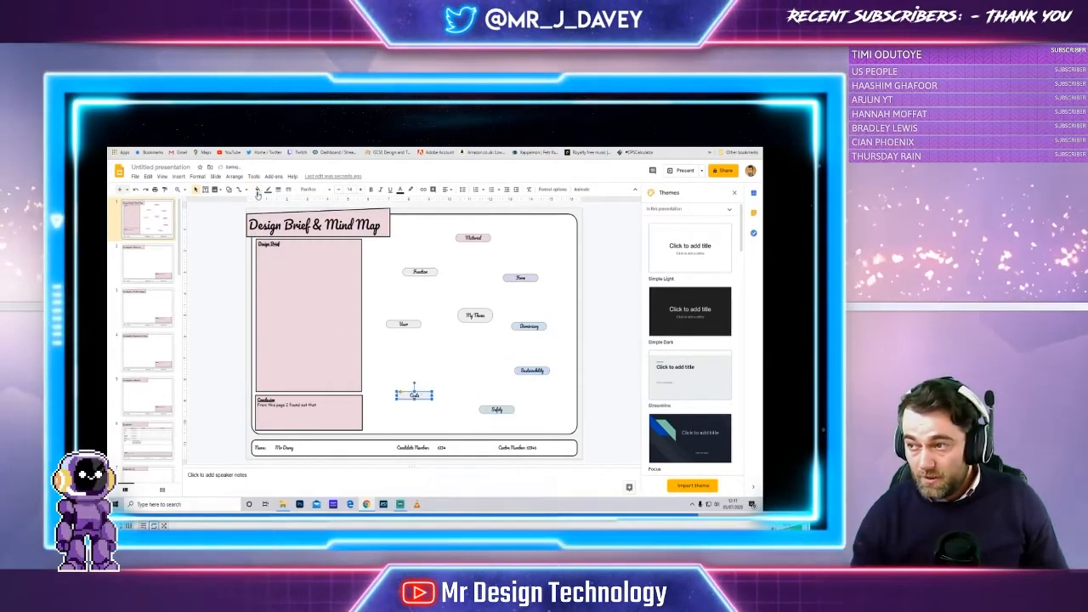
click(403, 324)
click(258, 189)
click(282, 247)
click(420, 271)
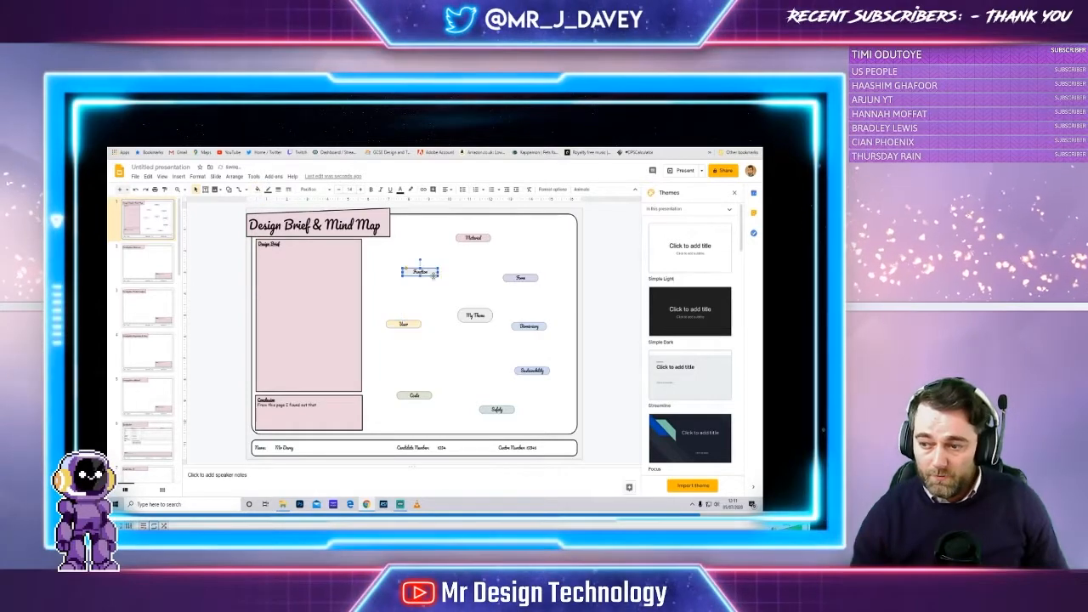
click(259, 190)
click(273, 244)
Change the "Material" bubble's fill to light red.
click(473, 238)
click(259, 190)
click(323, 245)
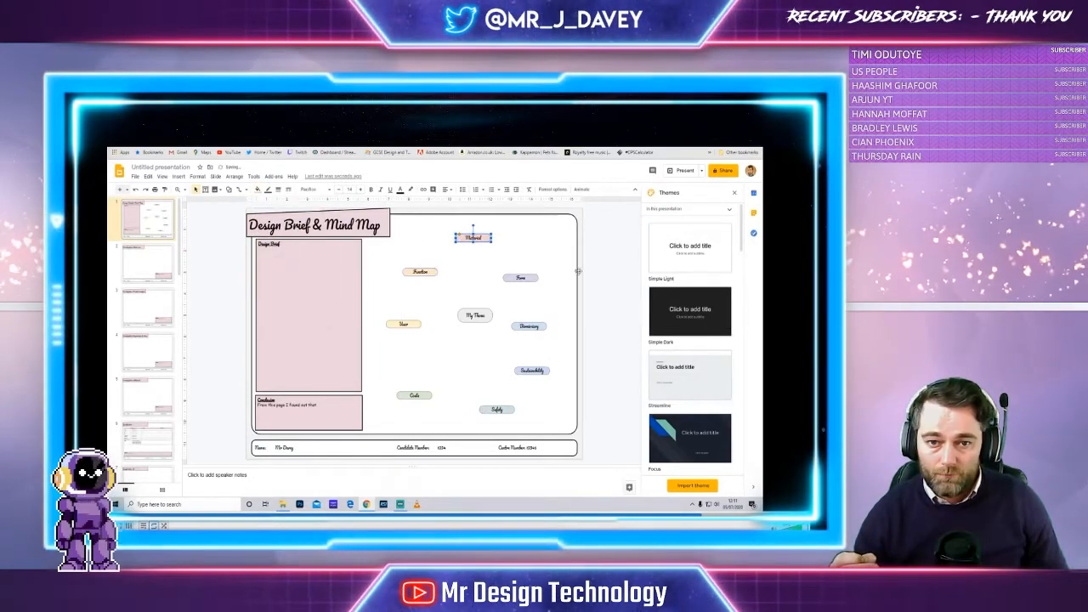
key(Escape)
Fill the central "My Theme" bubble with light pink and give it a thicker outline.
click(475, 315)
click(259, 190)
click(325, 246)
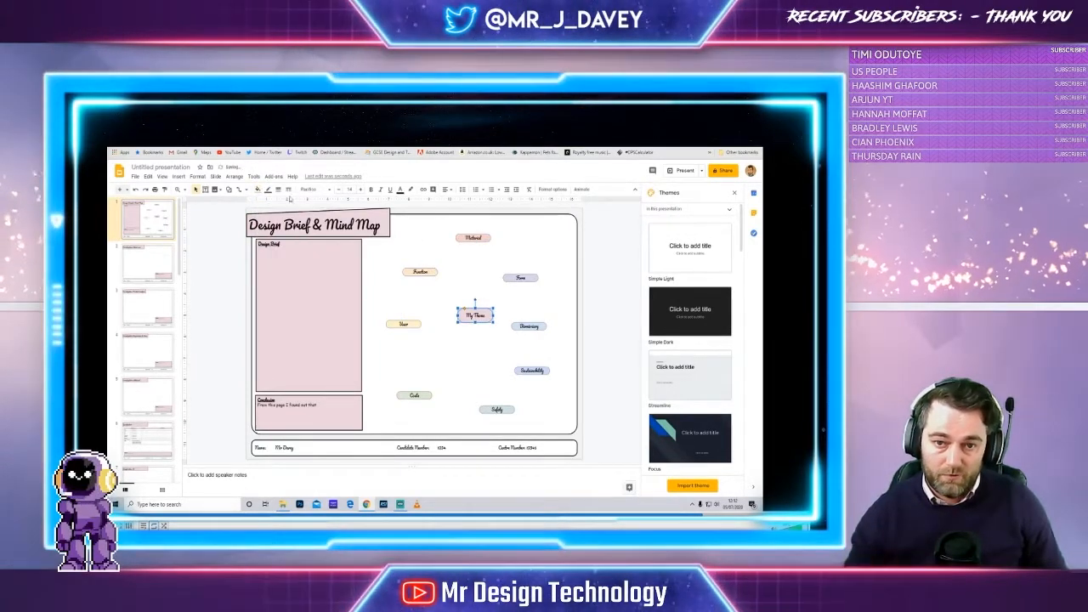
click(278, 189)
click(287, 211)
Connect the "My Theme" bubble to the "Material" bubble with a curved connector.
click(442, 291)
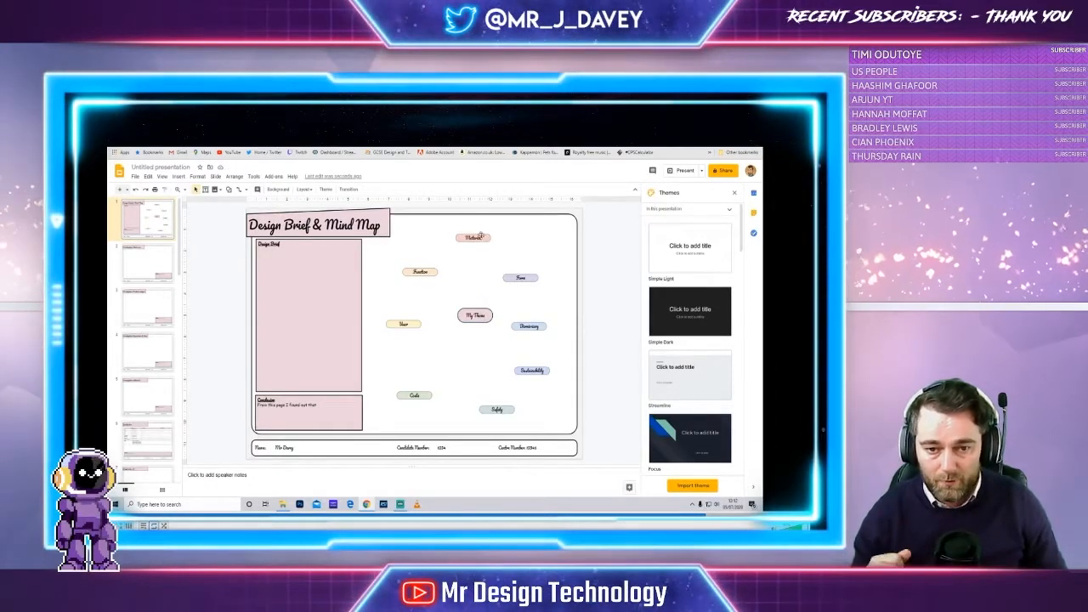
drag(471, 287, 473, 241)
Try linking "My Theme" to the "Function" bubble with different line types, undoing each attempt.
click(247, 190)
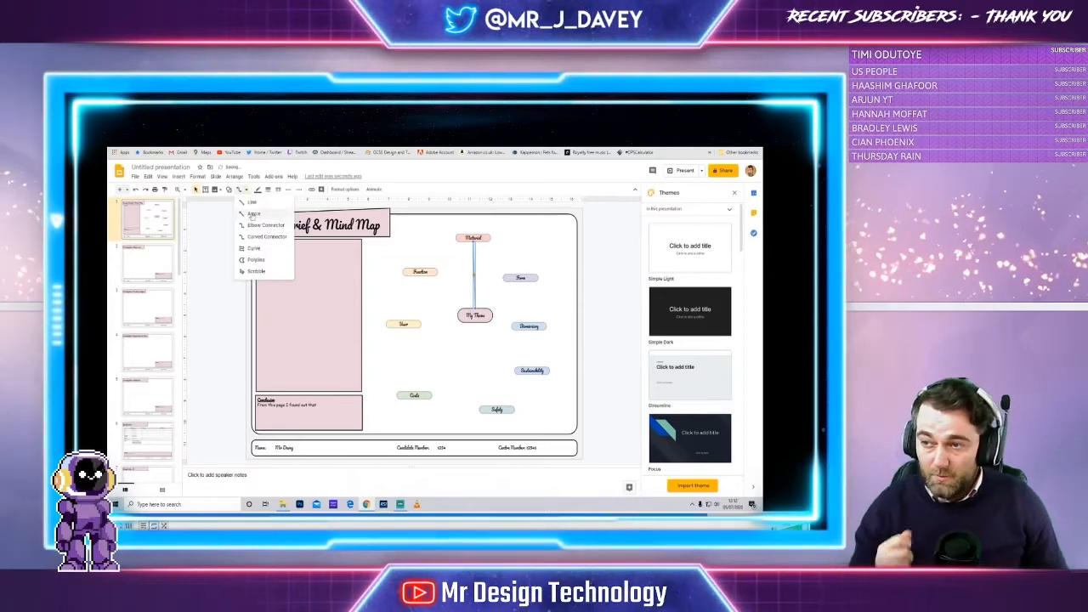
click(259, 247)
drag(421, 276, 420, 276)
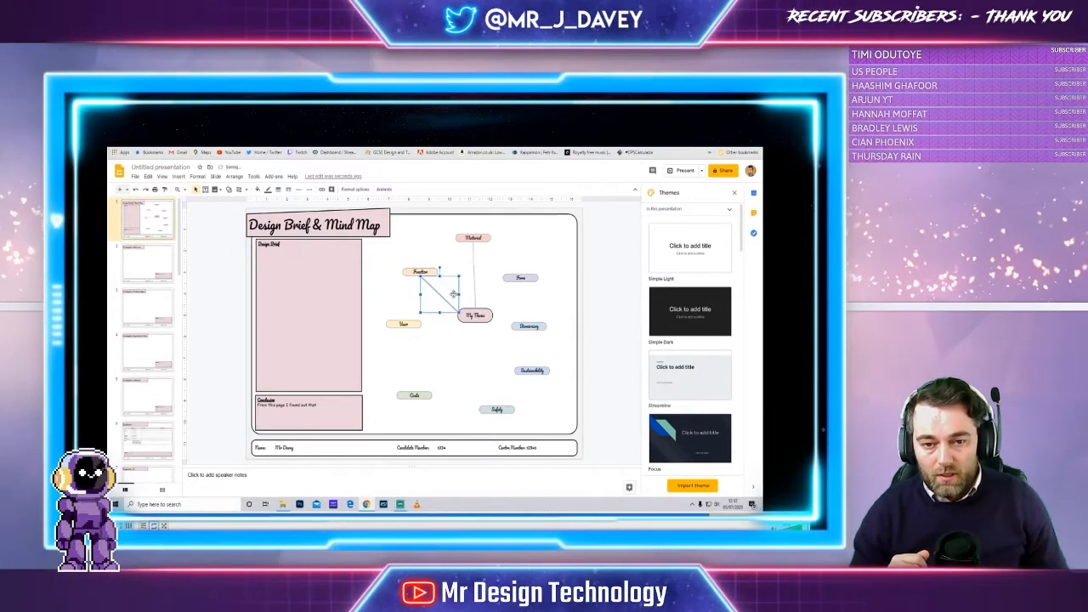
key(ctrl+z)
drag(482, 240, 470, 241)
click(240, 190)
drag(459, 314, 421, 285)
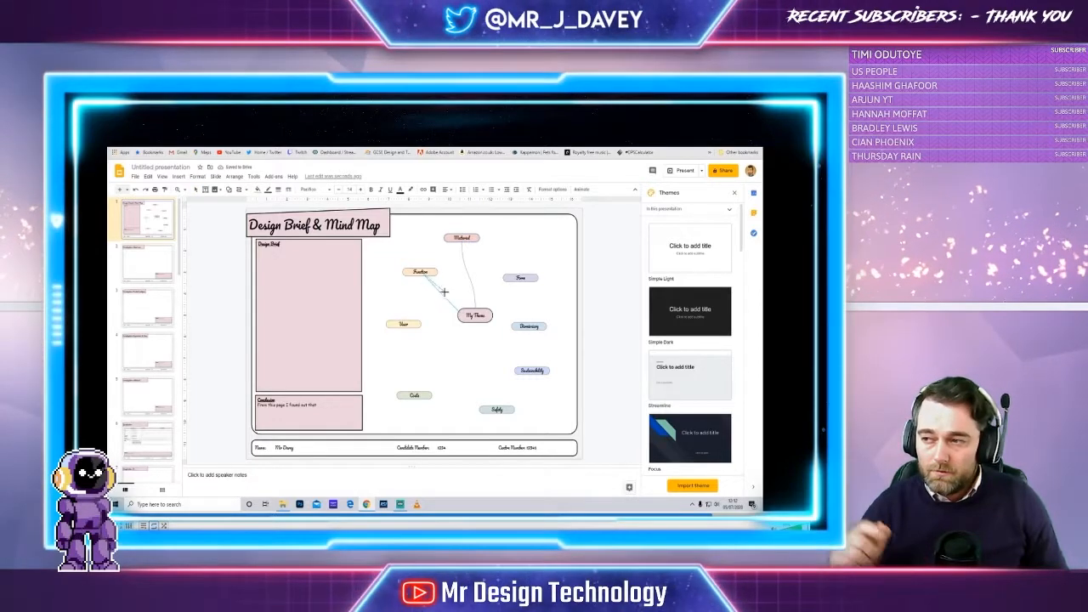
key(ctrl+z)
click(247, 190)
click(260, 242)
click(407, 278)
click(247, 190)
click(253, 202)
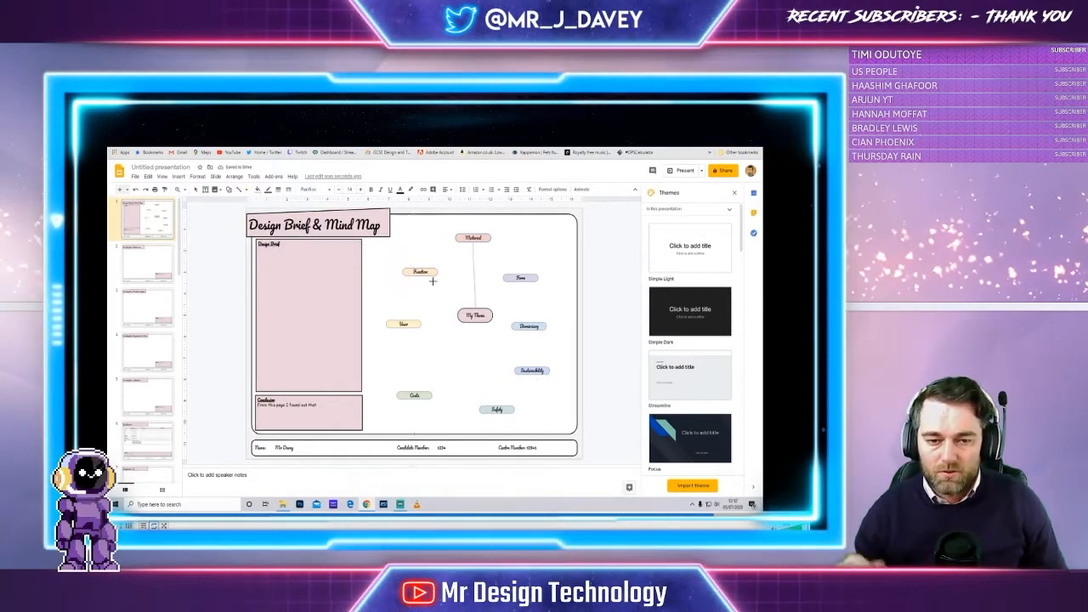
key(ctrl+z)
Connect "My Theme" to the "Function" and "User" bubbles with curved connectors.
click(246, 190)
click(251, 202)
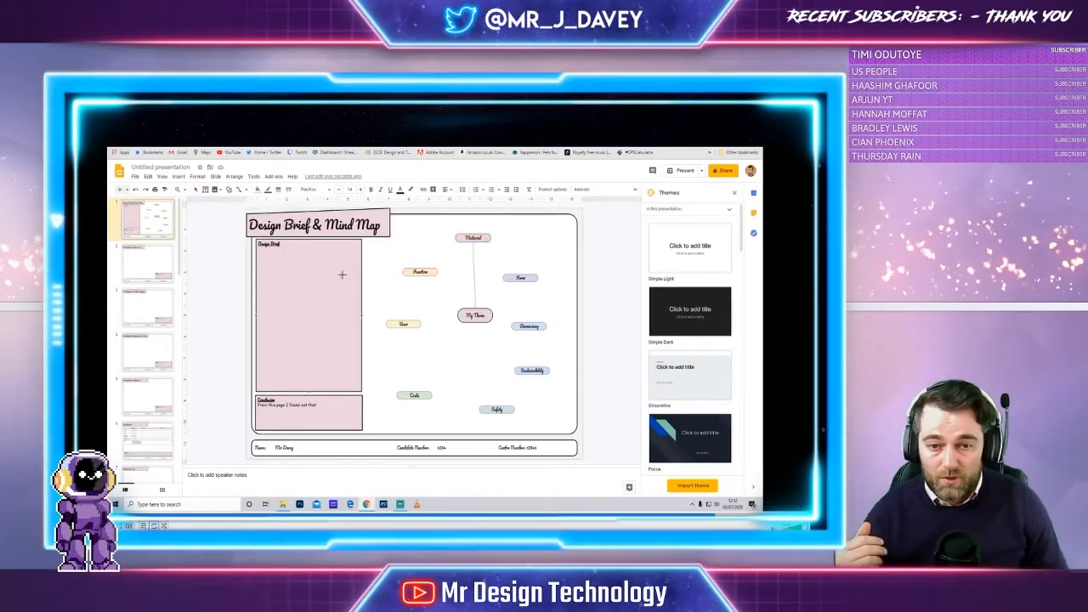
drag(424, 286, 420, 276)
click(247, 189)
click(264, 239)
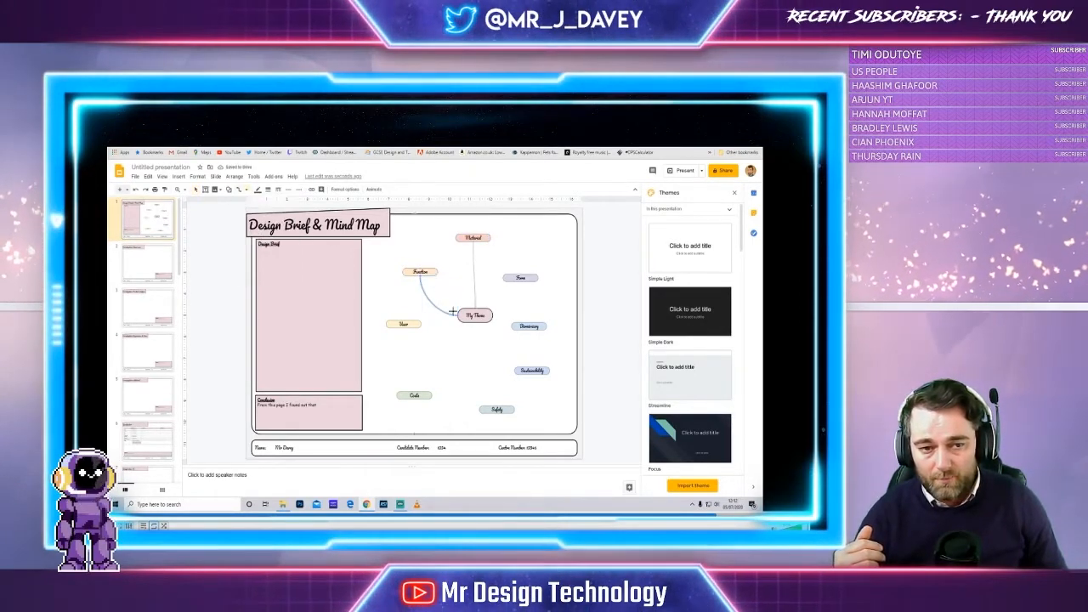
drag(457, 316, 418, 323)
Draw curved connectors from "My Theme" down to the "Costs" and "Safety" bubbles.
click(246, 190)
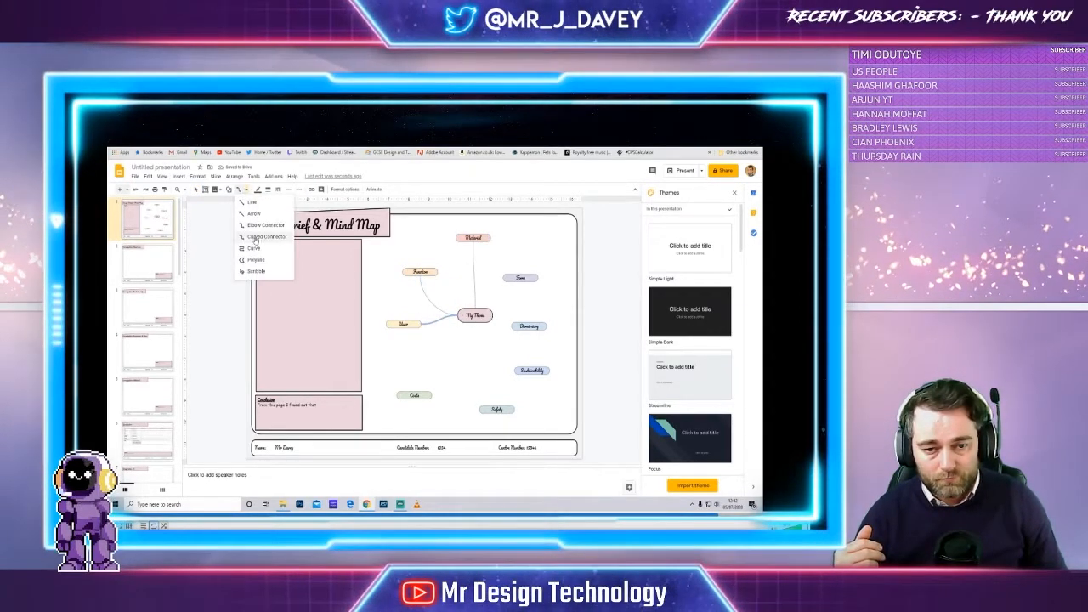
click(262, 237)
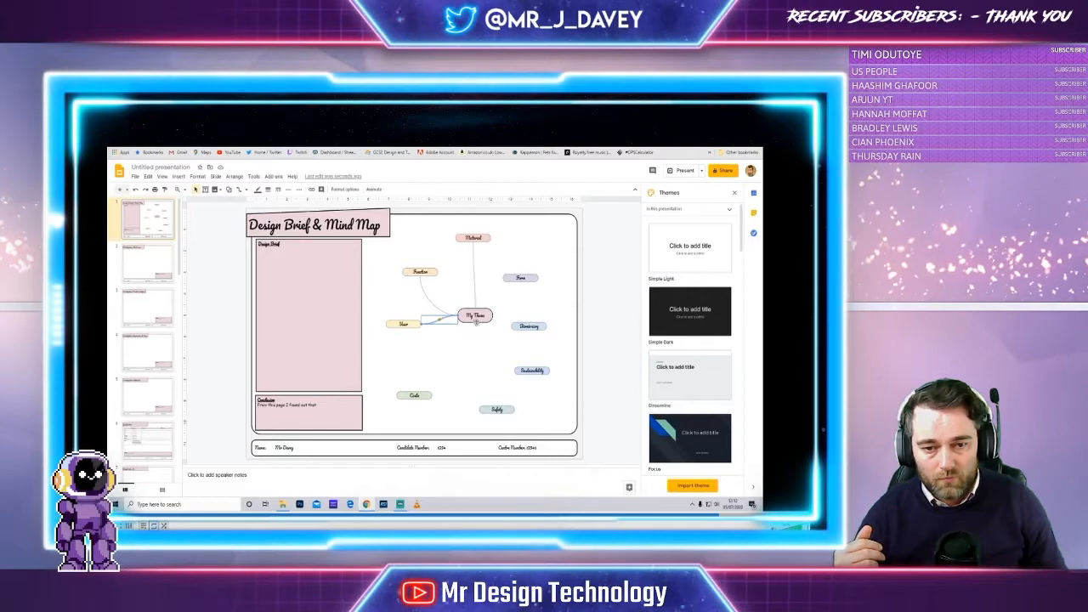
drag(473, 322, 415, 392)
click(240, 190)
drag(475, 322, 497, 407)
Draw curved connectors from the right side of "My Theme" to the "Sustainability" and "Form" bubbles.
click(240, 190)
drag(491, 317, 520, 369)
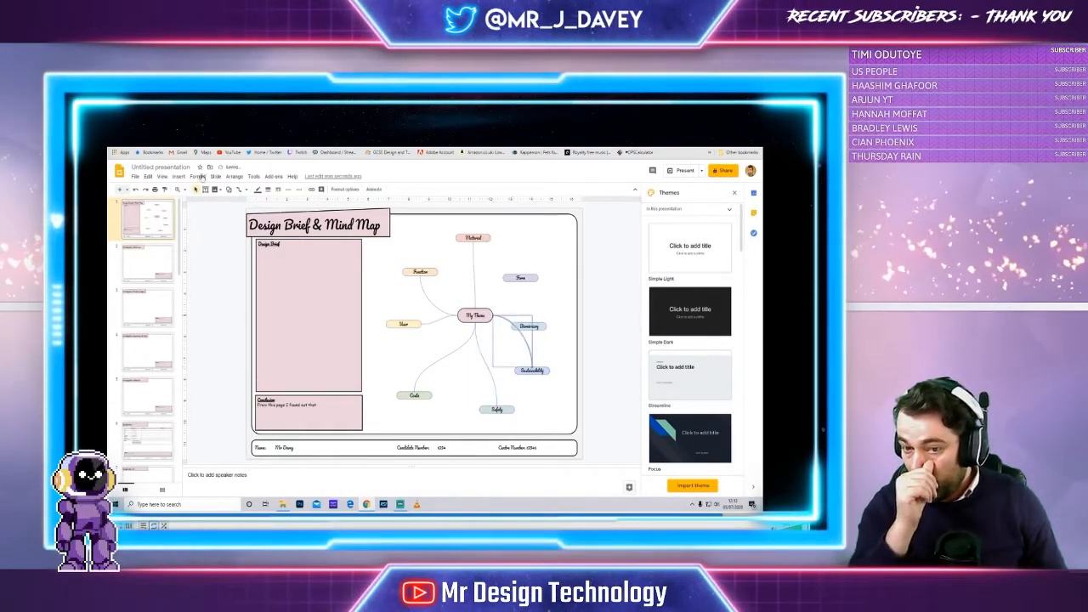
click(240, 190)
mouse_move(492, 316)
mouse_down()
mouse_move(529, 322)
mouse_move(505, 279)
mouse_up()
click(240, 189)
click(204, 230)
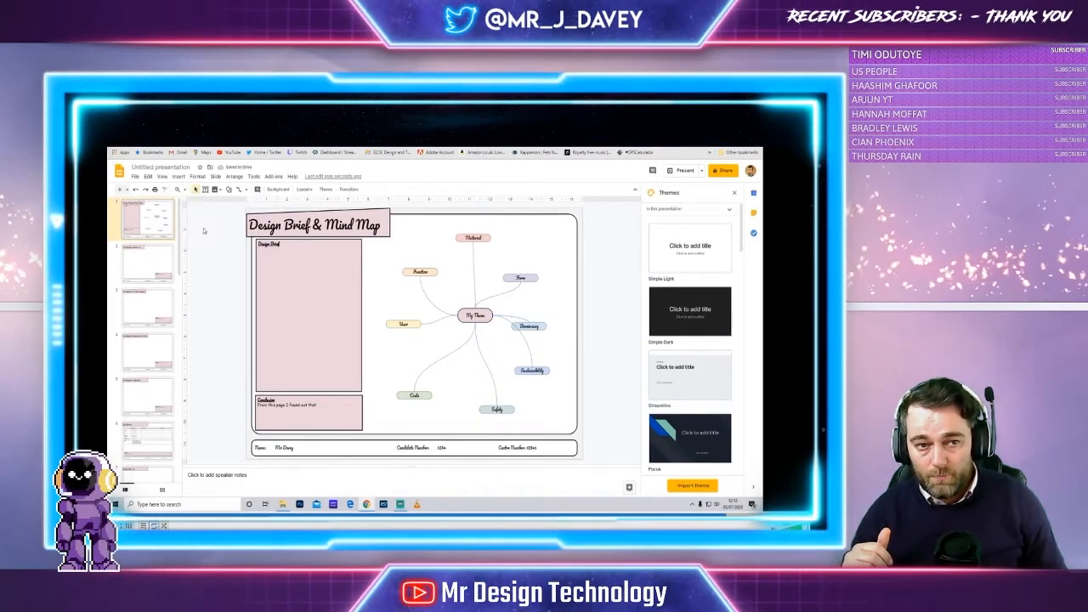
Move the "Material", "Function", "User" and "Costs" bubbles in closer around "My Theme".
click(473, 238)
drag(473, 238, 417, 320)
click(432, 276)
click(430, 397)
drag(430, 397, 450, 341)
Bring the "Safety" and "Sustainability" bubbles and the blue bubble beside "My Theme" in close to the centre.
click(504, 410)
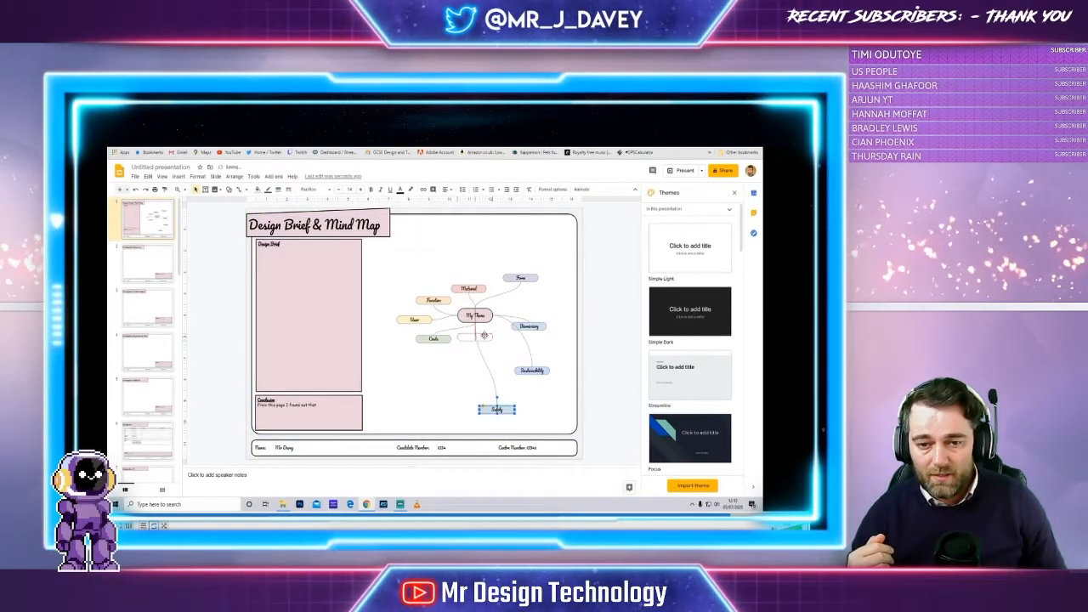
drag(504, 410, 491, 342)
drag(537, 372, 532, 311)
drag(514, 349, 523, 328)
click(591, 363)
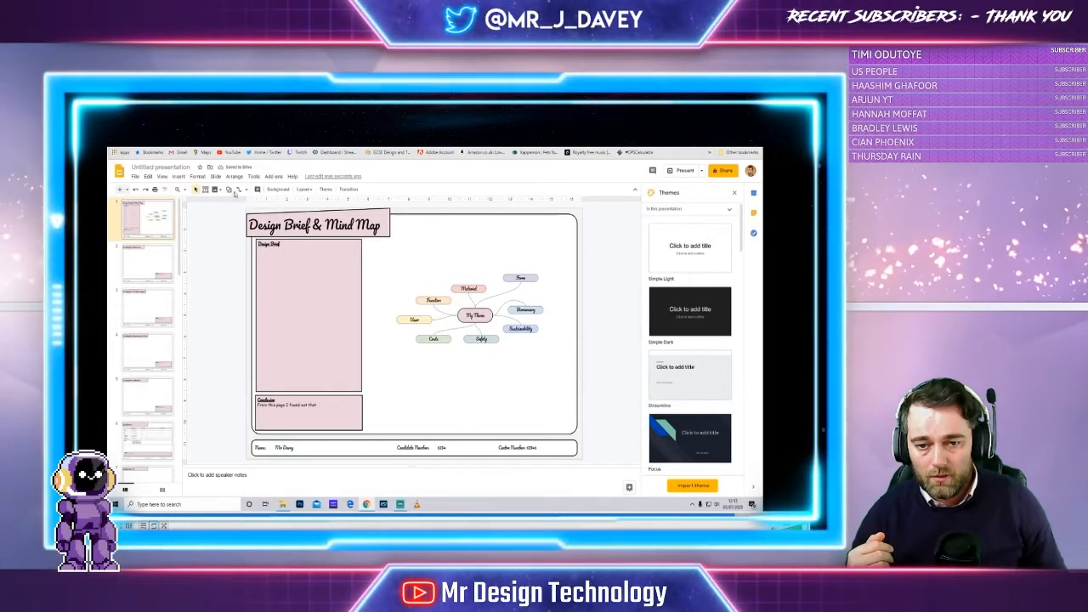
Branch a connector upward from "Material" and add a text box reading "Woods" at its end in smaller text.
click(231, 189)
mouse_move(451, 263)
mouse_down()
mouse_move(468, 277)
mouse_move(463, 258)
mouse_up()
click(206, 190)
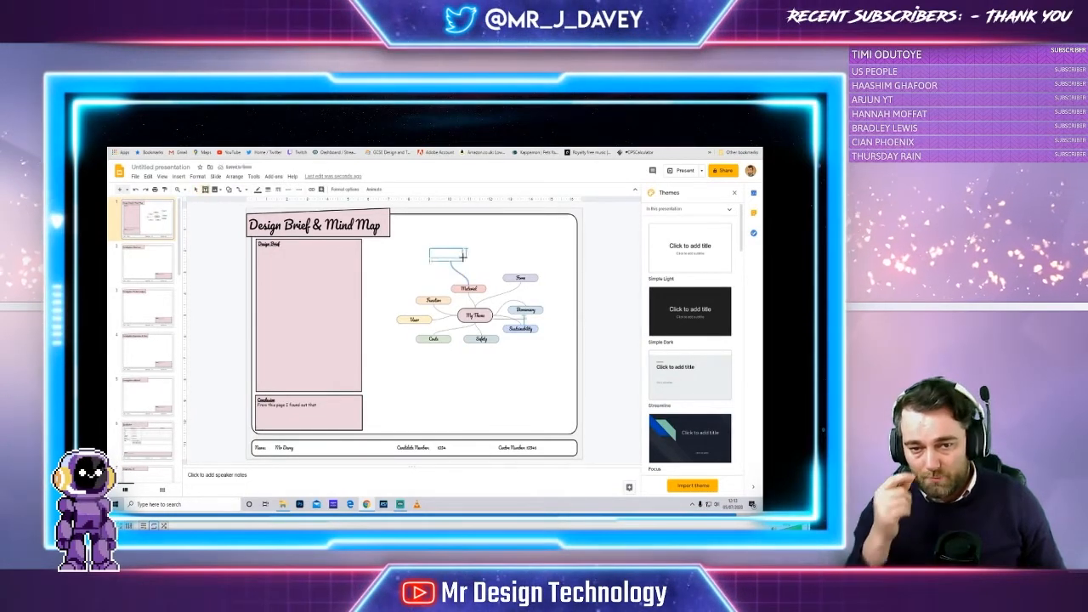
text(Woods)
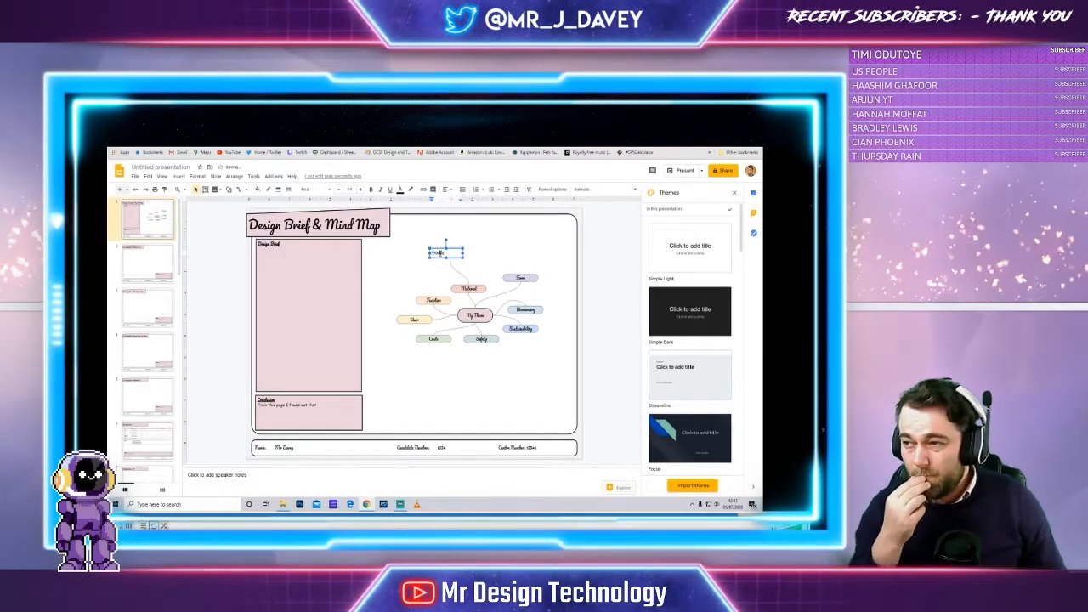
click(338, 189)
click(338, 190)
click(339, 190)
click(339, 189)
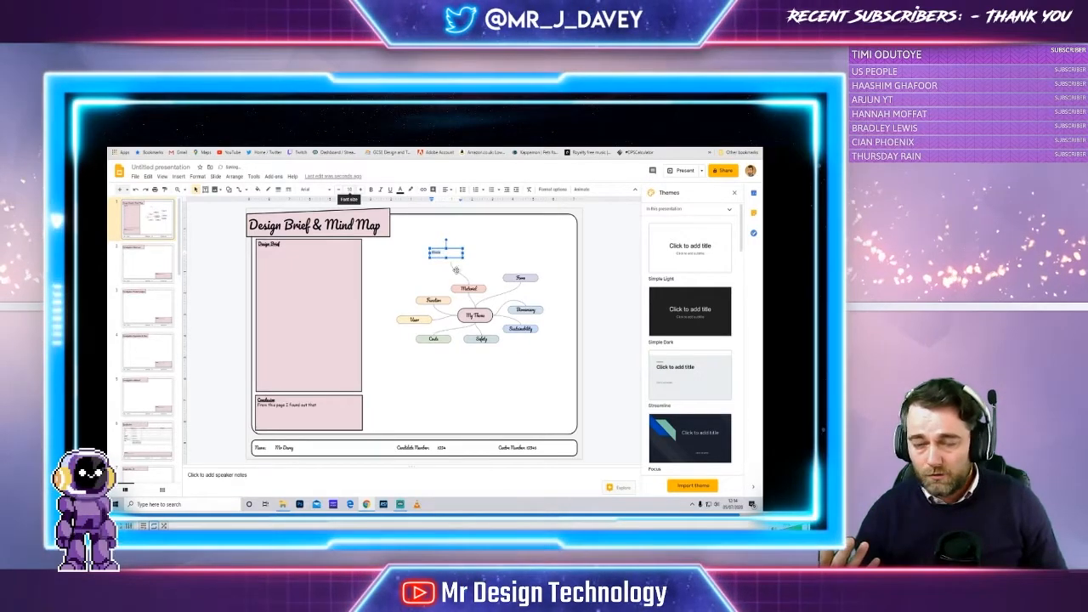
Give the "Woods" text box a border outline and shrink it to fit its text at the connector's end.
drag(452, 258, 453, 257)
click(268, 191)
click(271, 213)
click(480, 238)
click(453, 257)
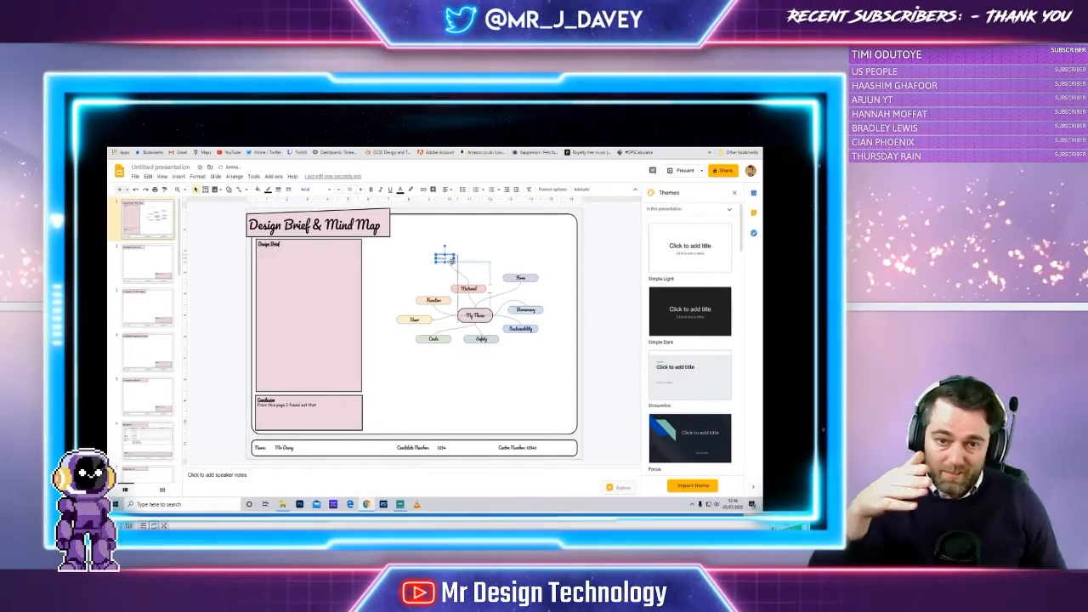
click(453, 265)
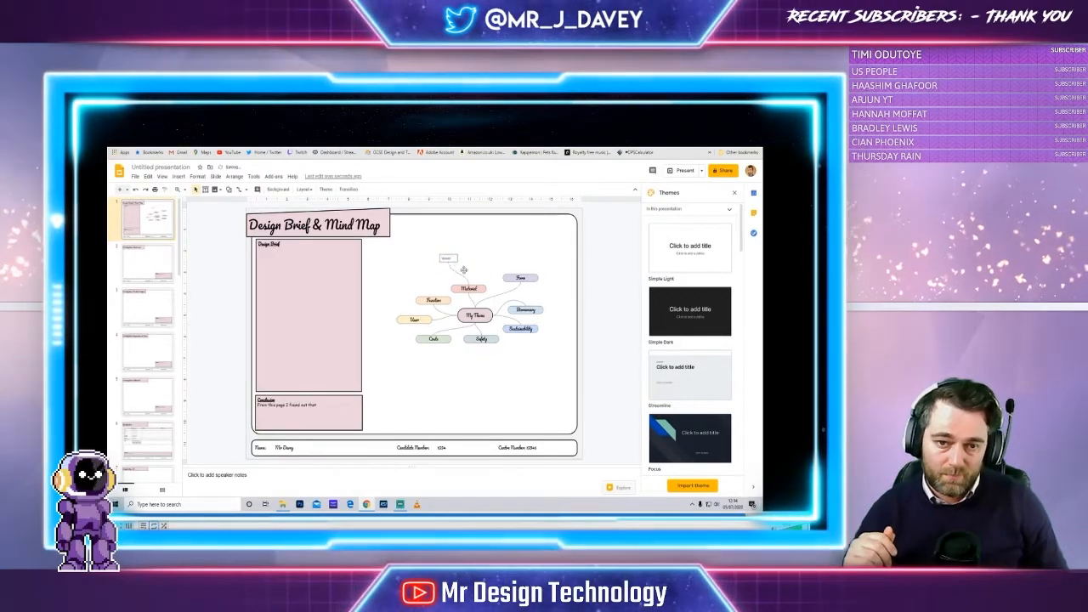
Duplicate the "Woods" box three times, place the copies in an arc above it and retype their labels.
click(450, 258)
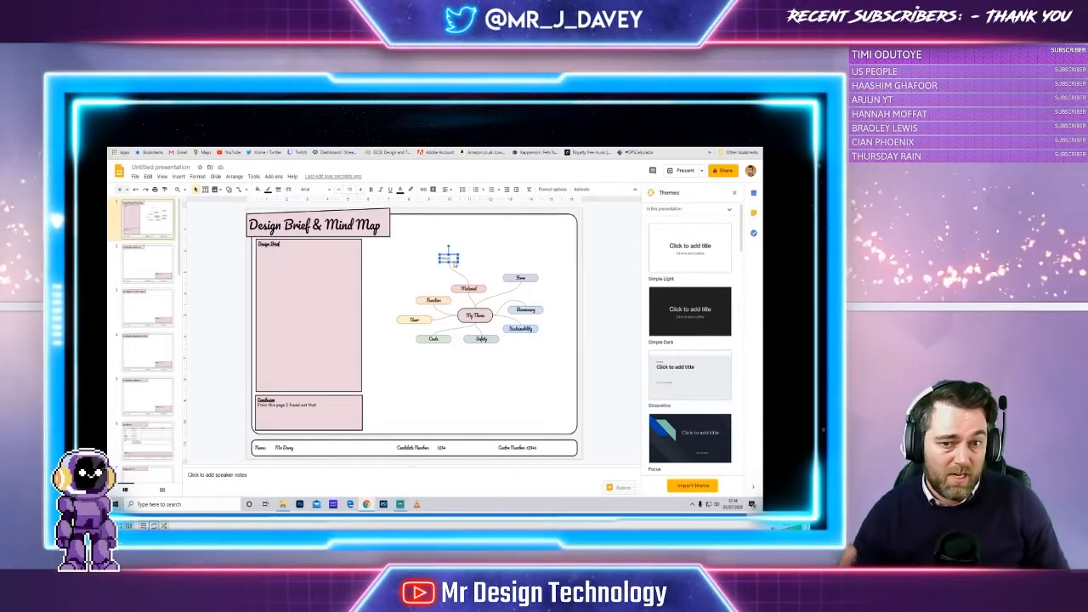
drag(453, 262, 434, 245)
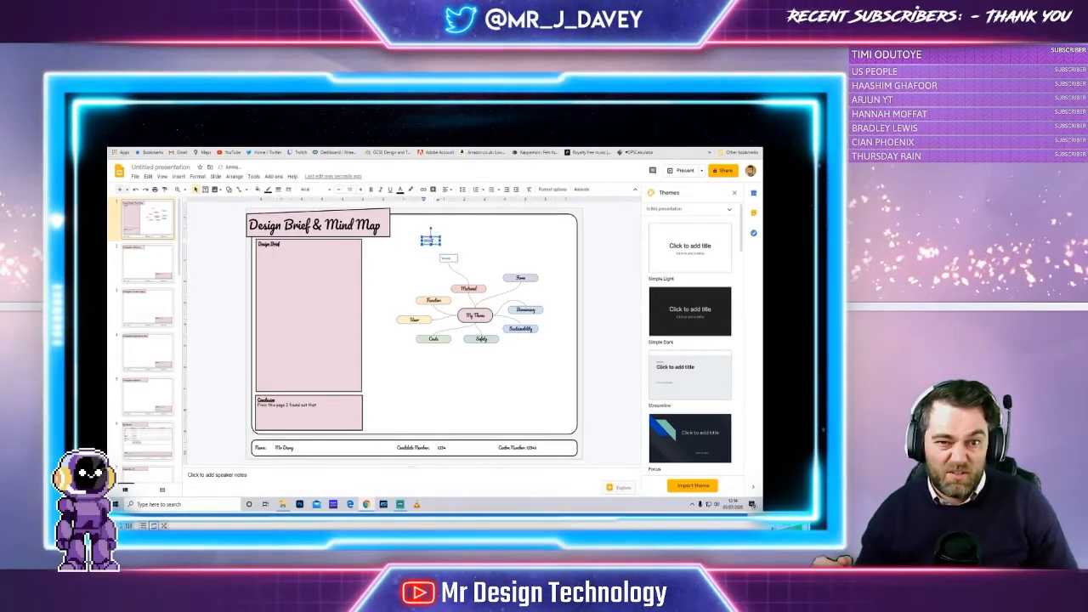
click(434, 244)
drag(433, 245, 450, 236)
double_click(446, 233)
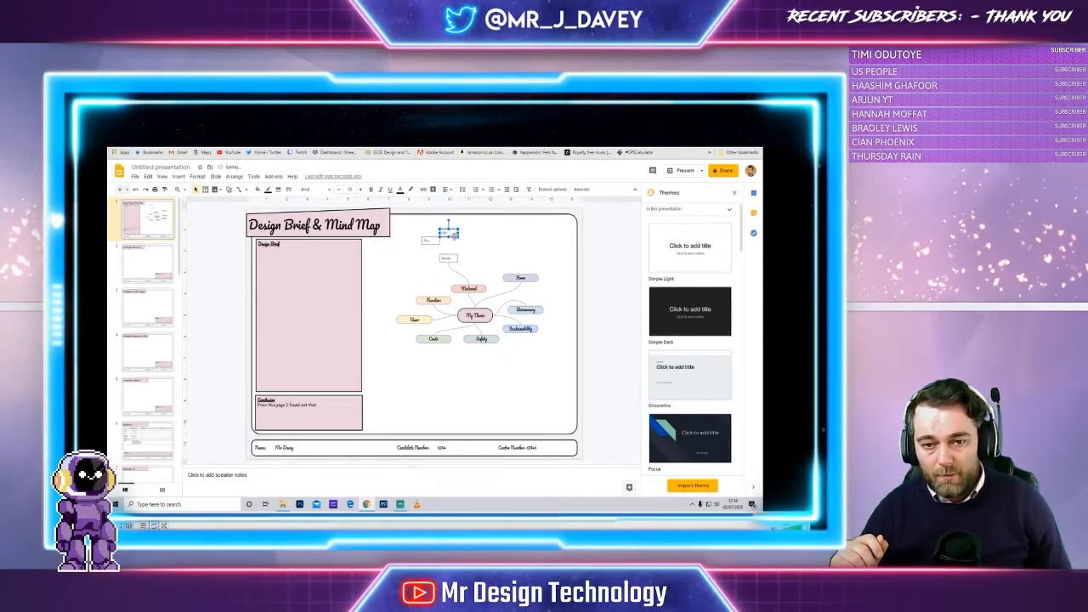
drag(454, 236, 468, 244)
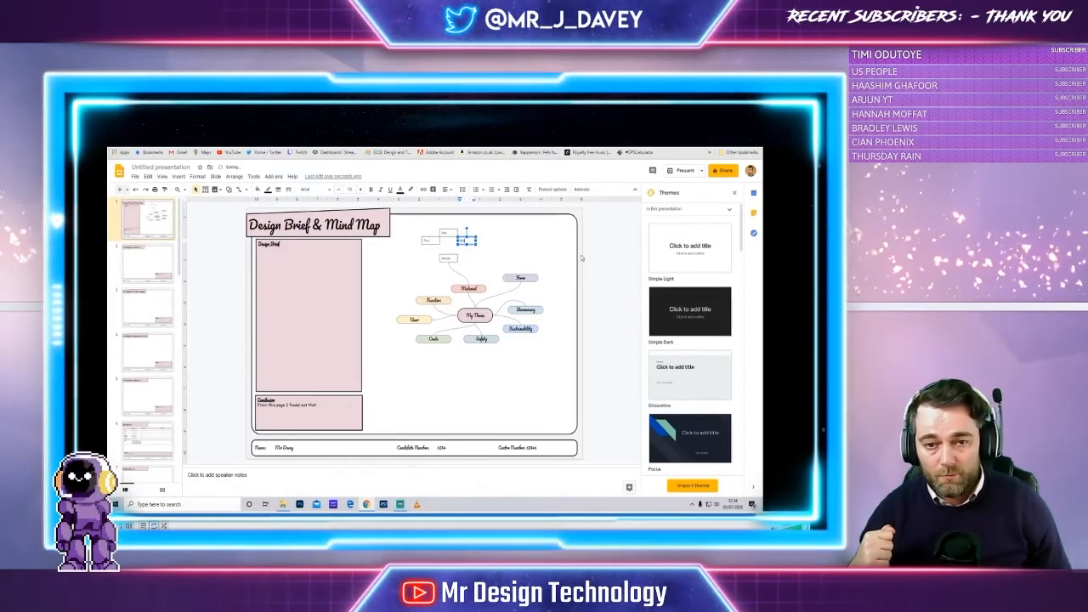
Space out the three small boxes above "Woods" and link them to it with curved connectors.
click(502, 258)
drag(423, 239, 459, 244)
click(544, 243)
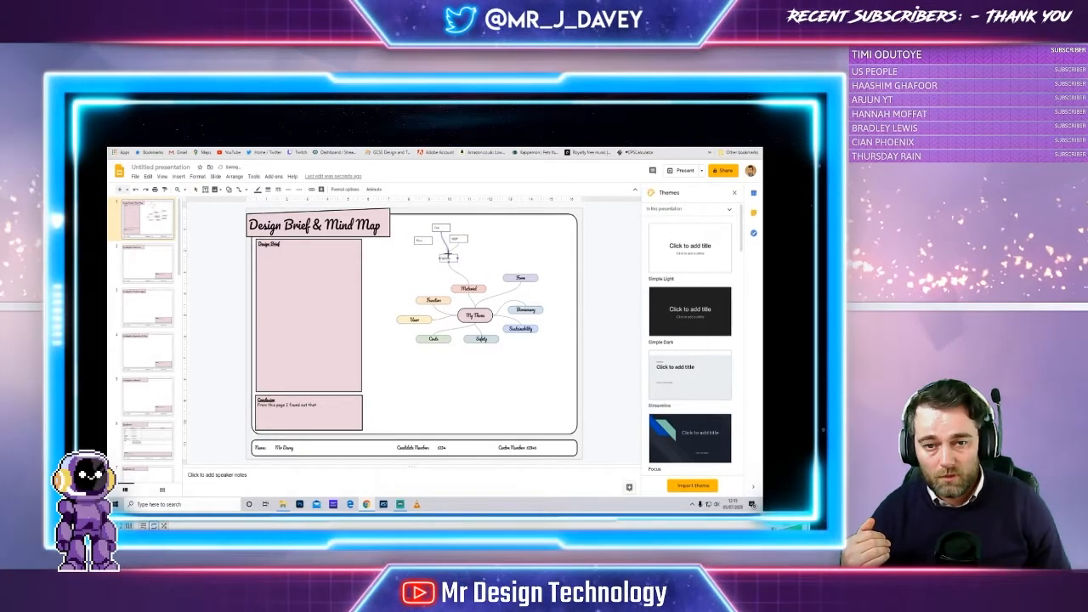
Paste a copy of the "Woods" box beside it, relabel it and connect it to "Material".
click(450, 258)
key(ctrl+v)
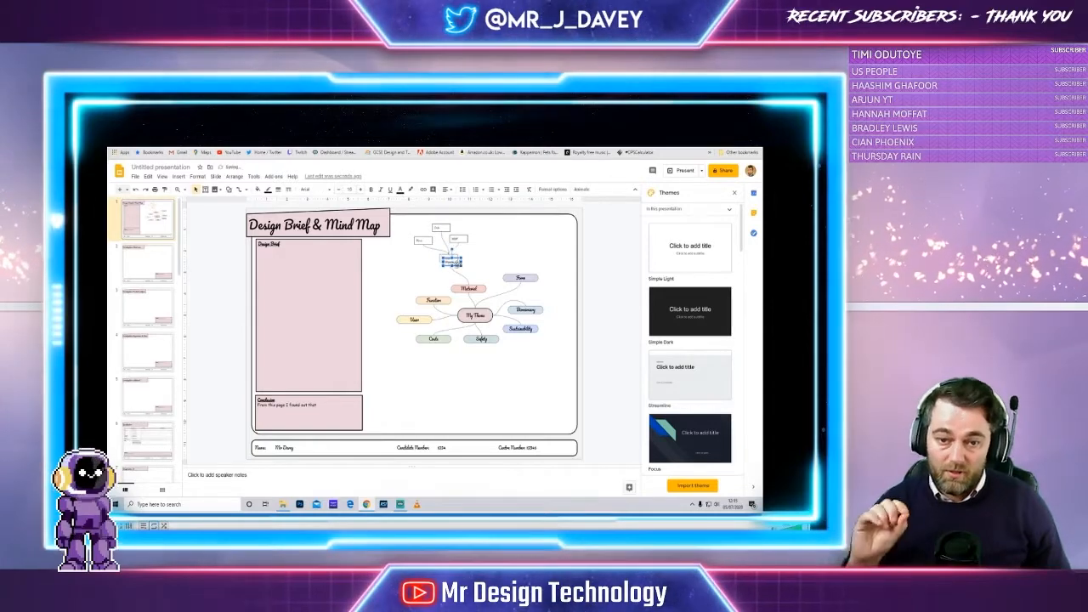
drag(455, 264, 481, 257)
double_click(477, 254)
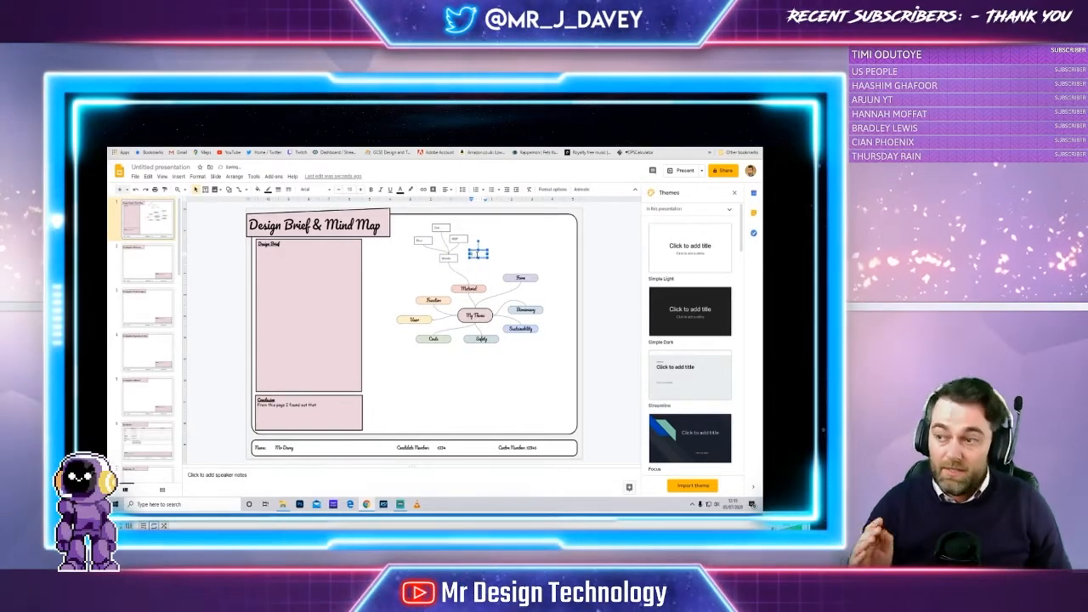
click(501, 259)
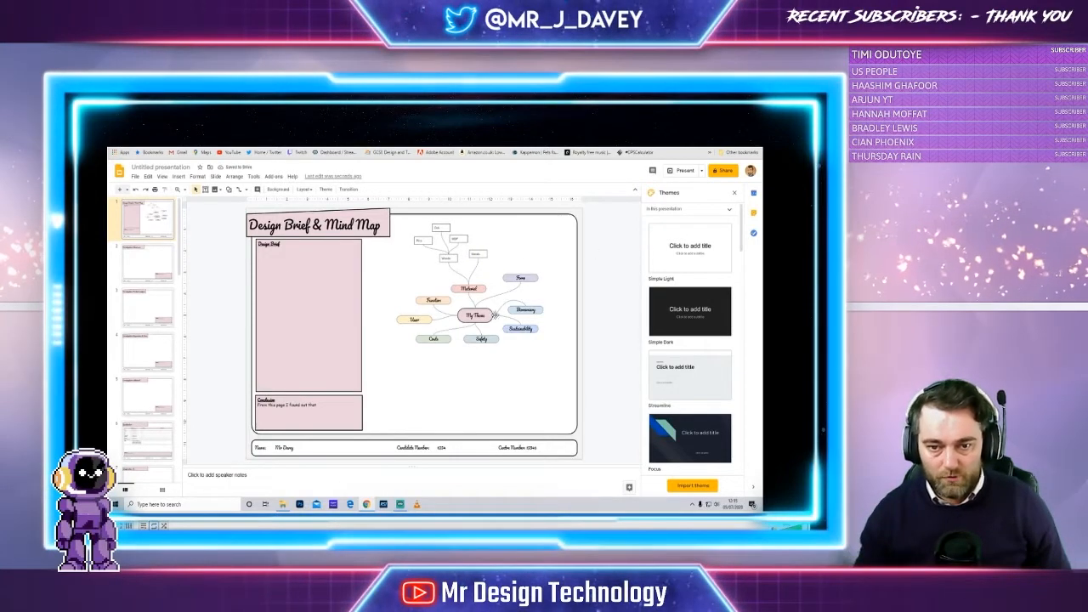
Rename the presentation "DT | N.E.A | Coursework Folder READY!".
click(156, 167)
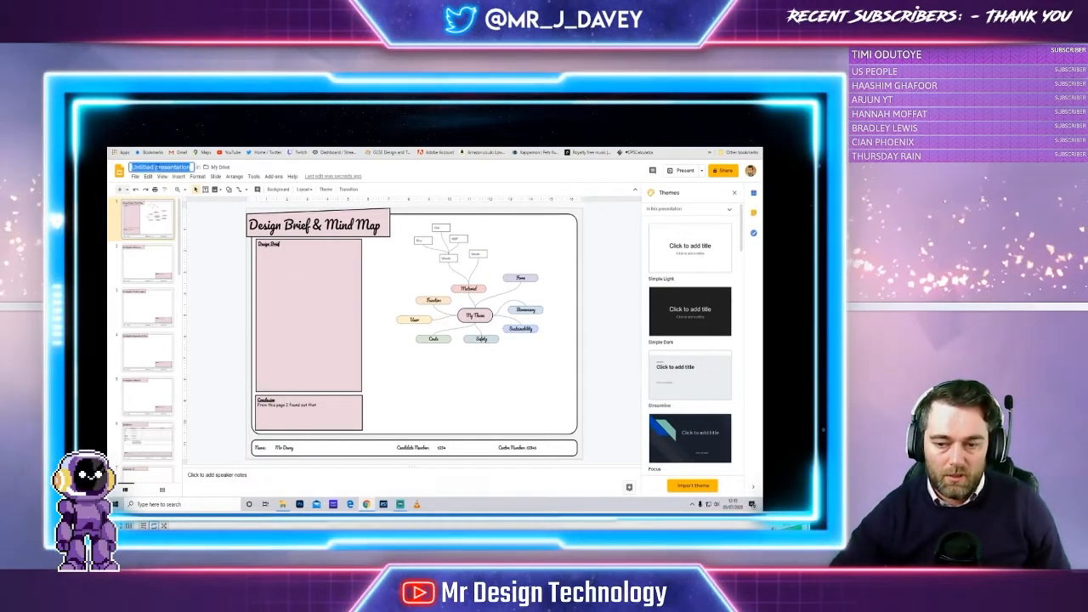
text(N.E.A)
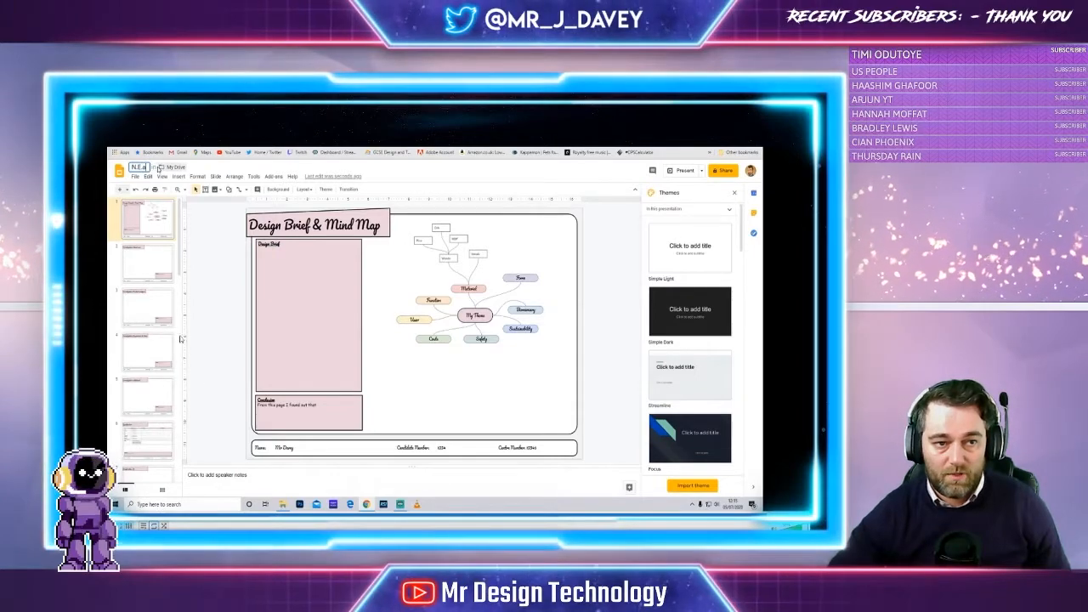
key(Home)
text(DT )
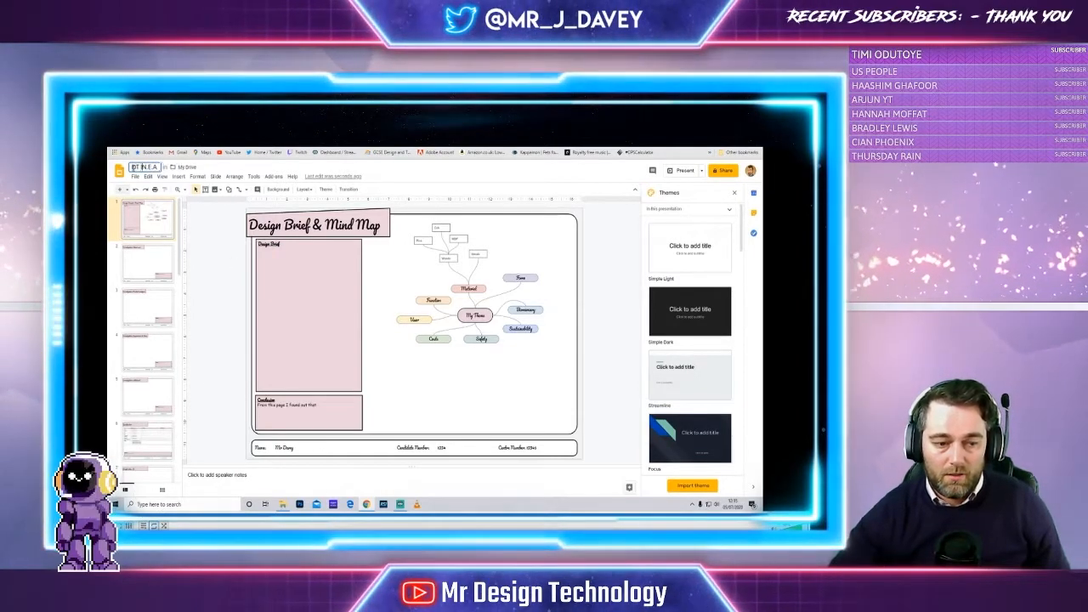
text( | Mr Davey)
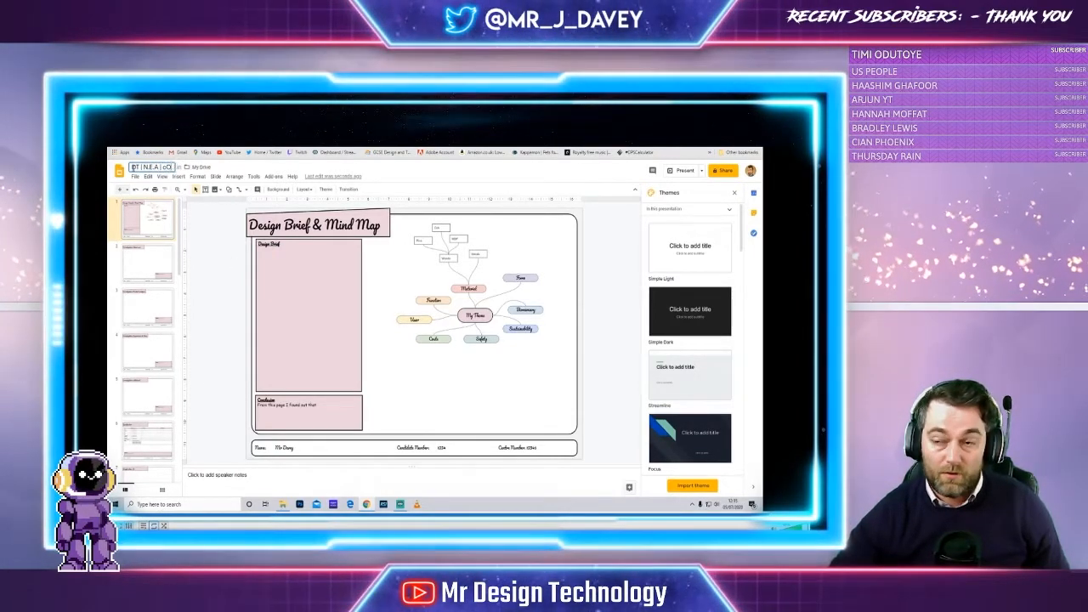
key(BackSpace)
key(BackSpace)
key(BackSpace)
key(BackSpace)
key(BackSpace)
key(BackSpace)
key(BackSpace)
key(BackSpace)
text(Cou)
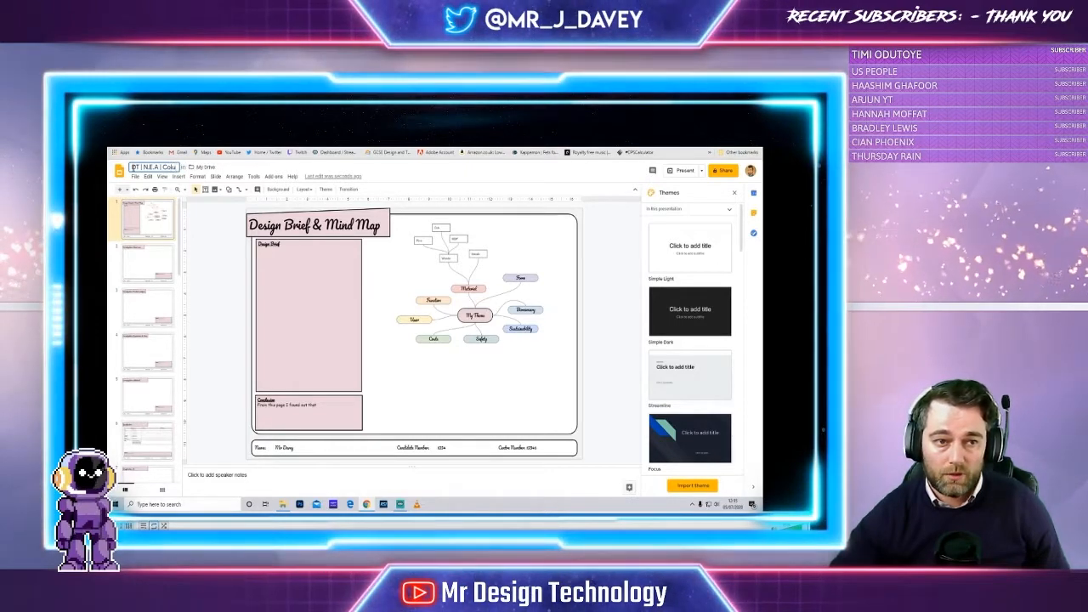
text(rsework Folder)
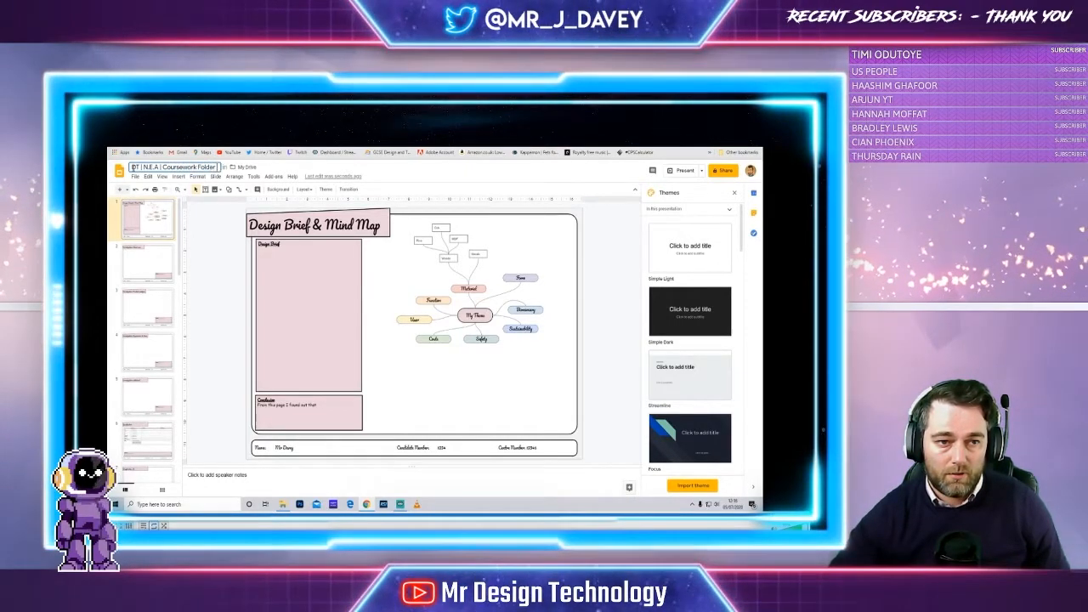
text( READY!)
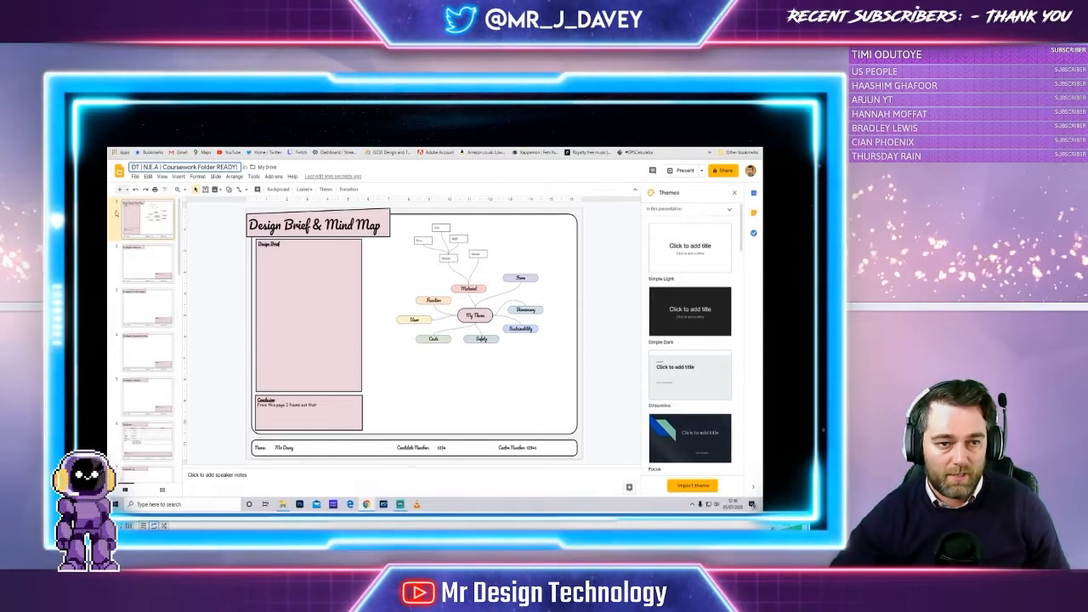